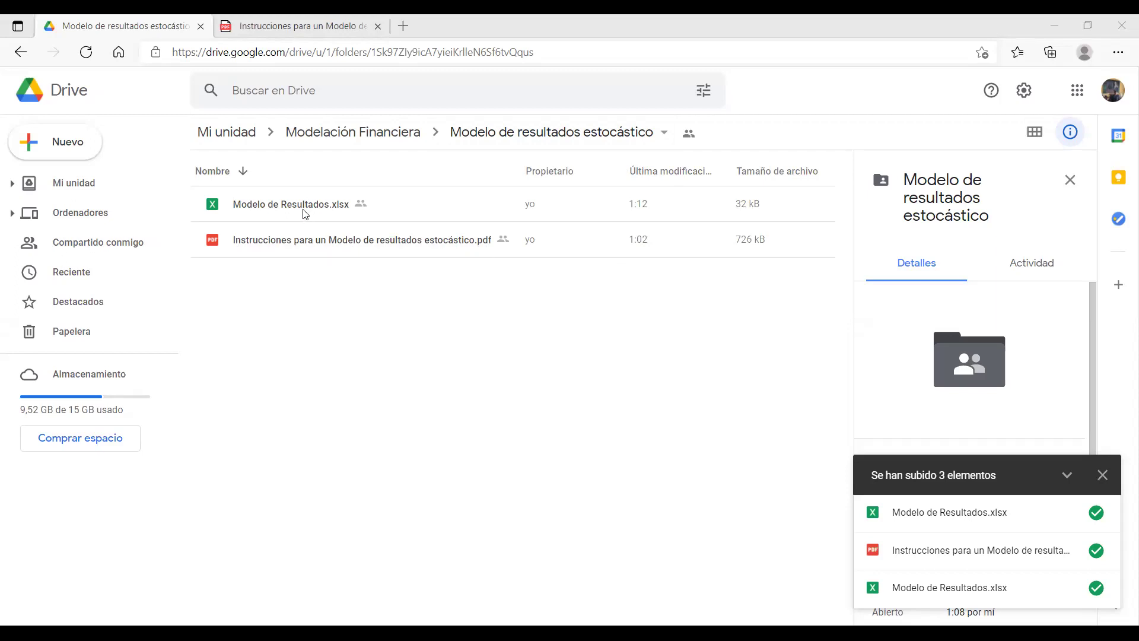
Open the stochastic model instructions PDF and read Exercise 1's distributions for the sales growth, cost, expense and other income variables
{"action": "left_click", "coordinate": [339, 26]}
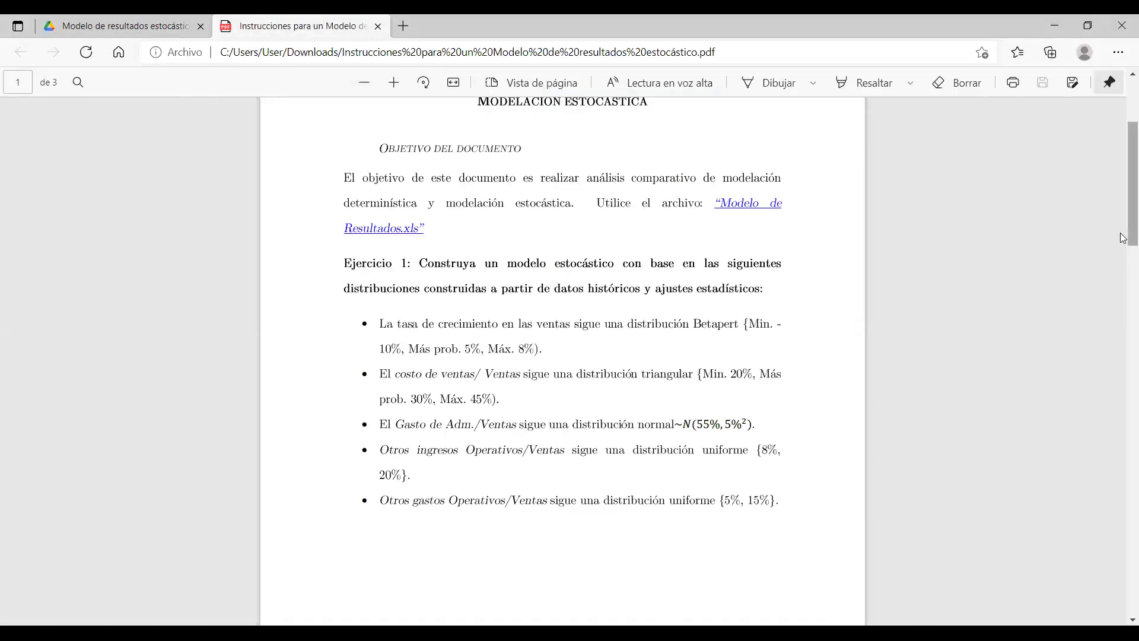
{"action": "scroll", "coordinate": [1123, 202], "scroll_direction": "up", "scroll_amount": 3}
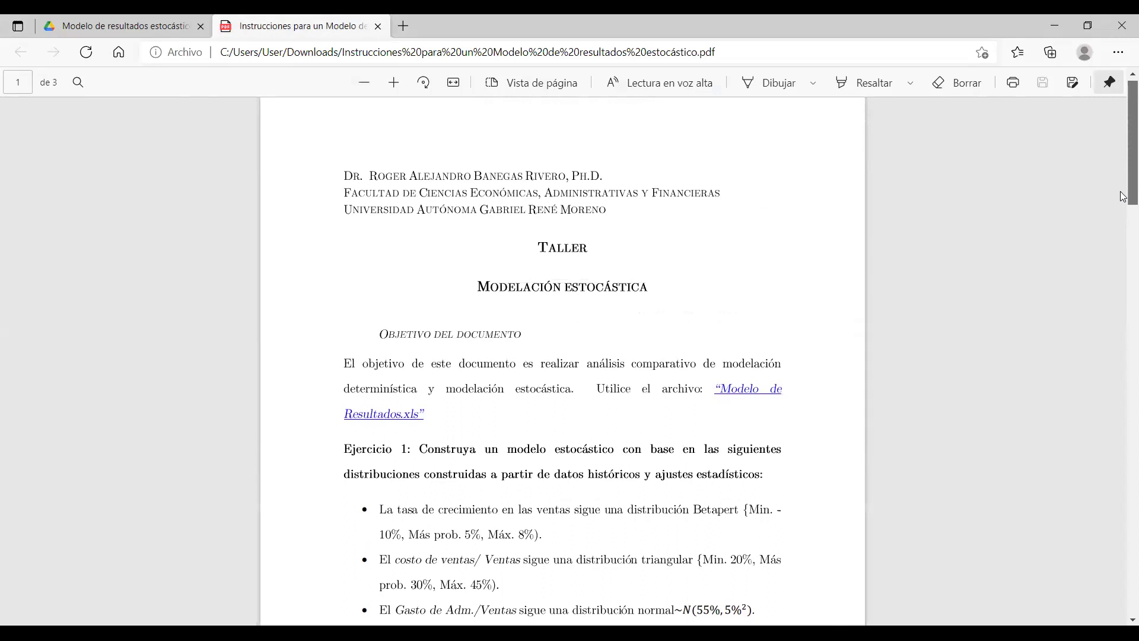
{"action": "scroll", "coordinate": [1123, 199], "scroll_direction": "down", "scroll_amount": 1}
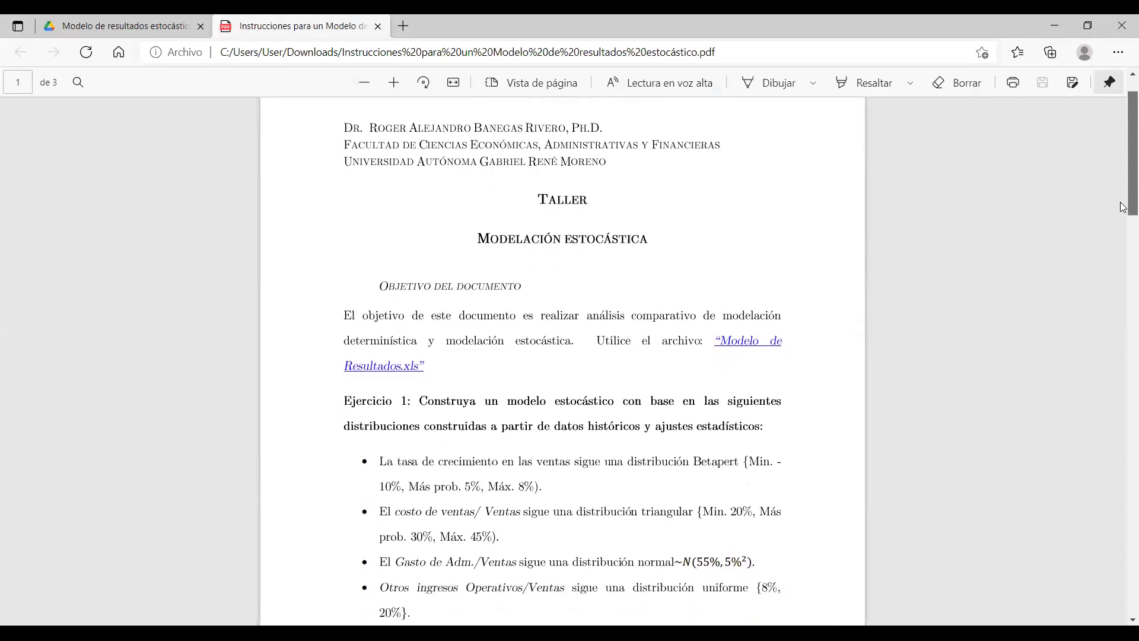
{"action": "scroll", "coordinate": [1123, 208], "scroll_direction": "down", "scroll_amount": 1}
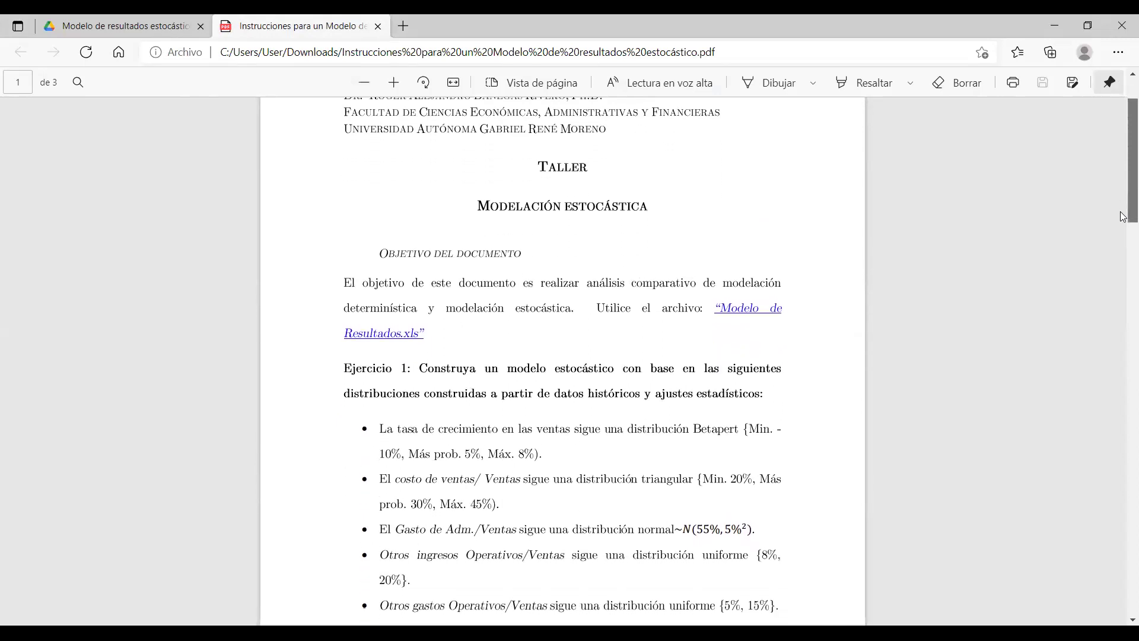
{"action": "scroll", "coordinate": [1123, 215], "scroll_direction": "down", "scroll_amount": 1}
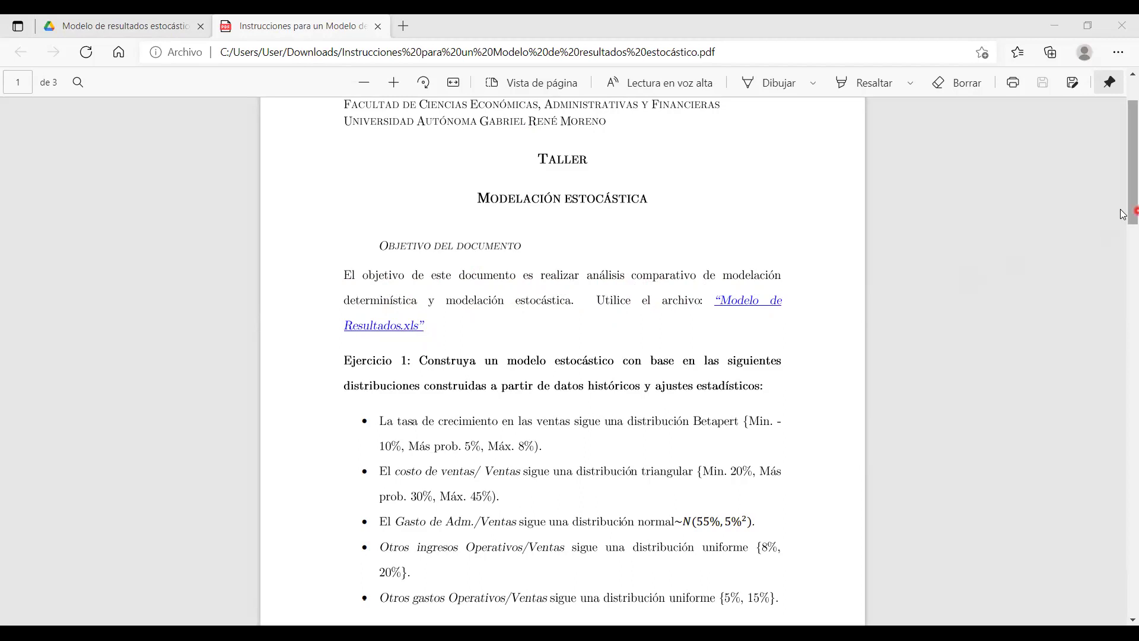
{"action": "left_click_drag", "start_coordinate": [1124, 210], "coordinate": [1123, 223]}
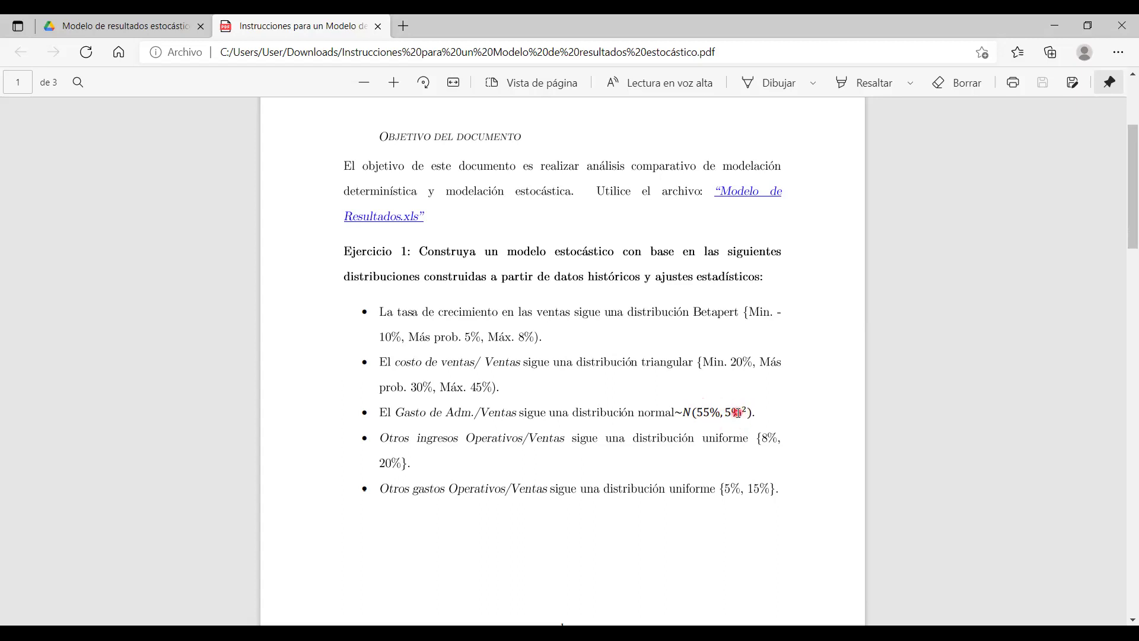
{"action": "left_click", "coordinate": [485, 445]}
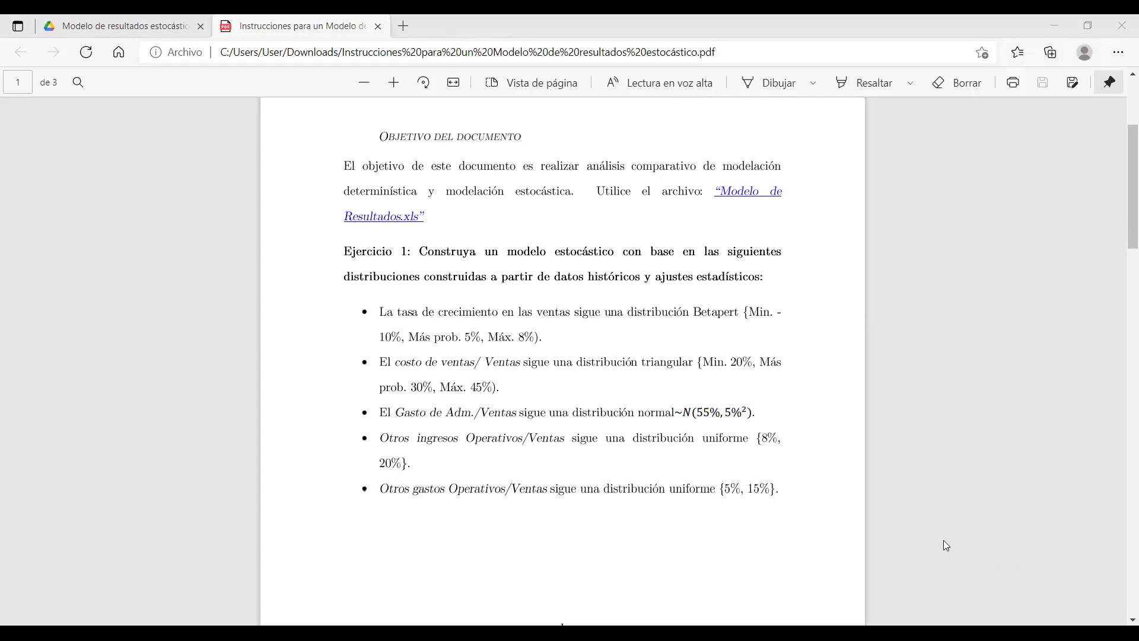
Switch to the Modelo de Resultados workbook in Excel and examine the Determinístico sheet's input assumptions, income statement and output variables
{"action": "key", "text": "alt+Tab"}
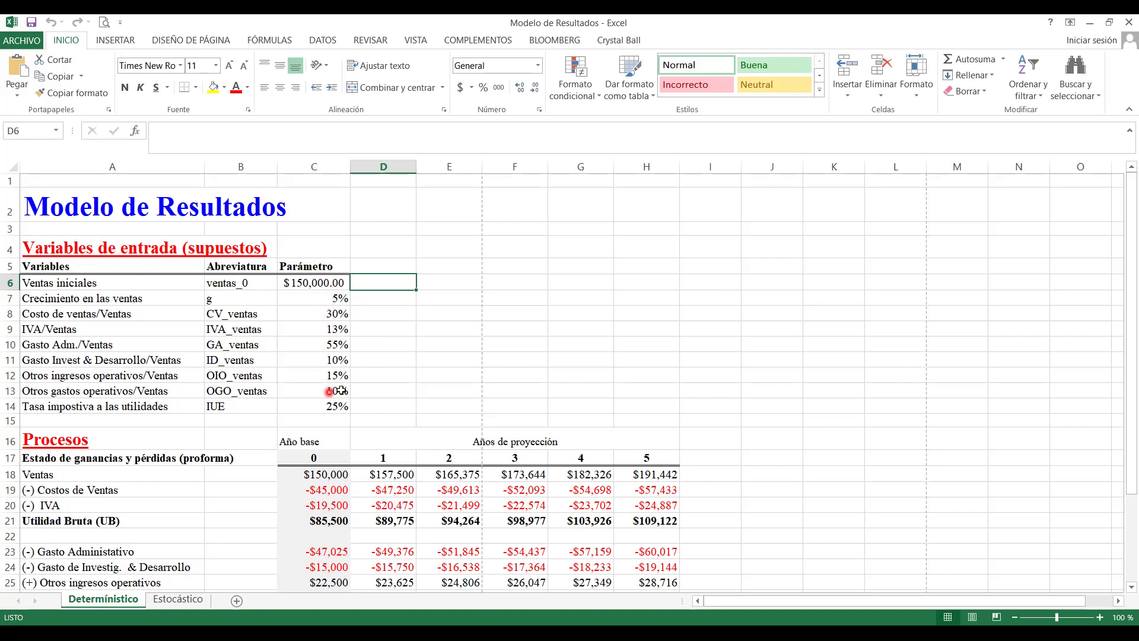
{"action": "left_click_drag", "start_coordinate": [1124, 247], "coordinate": [1124, 340]}
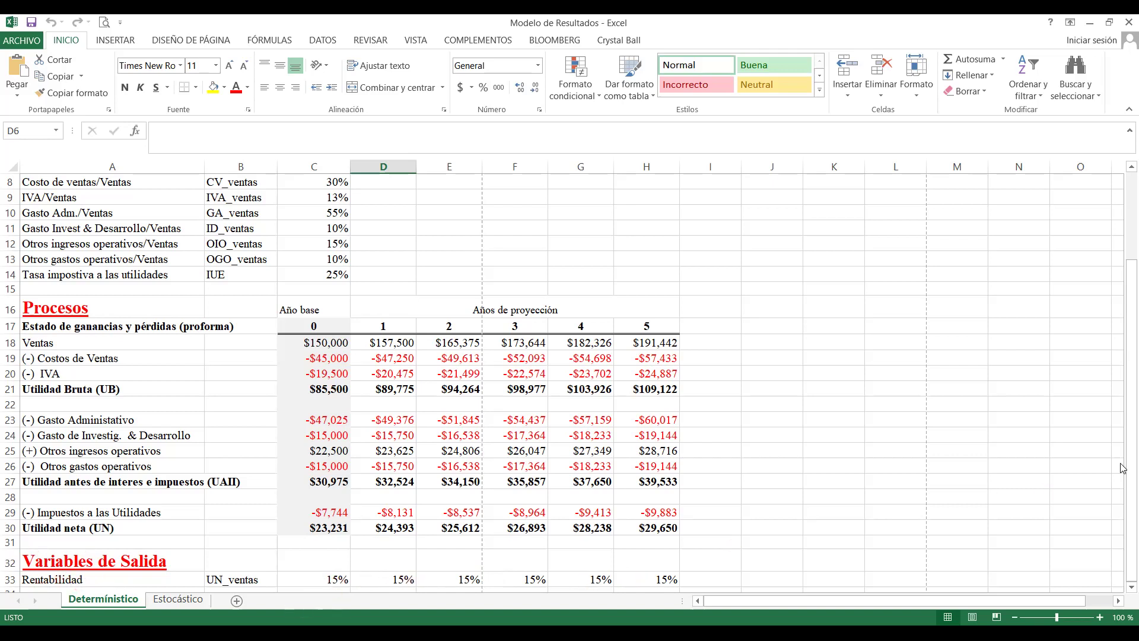
{"action": "left_click_drag", "start_coordinate": [1133, 465], "coordinate": [1134, 406]}
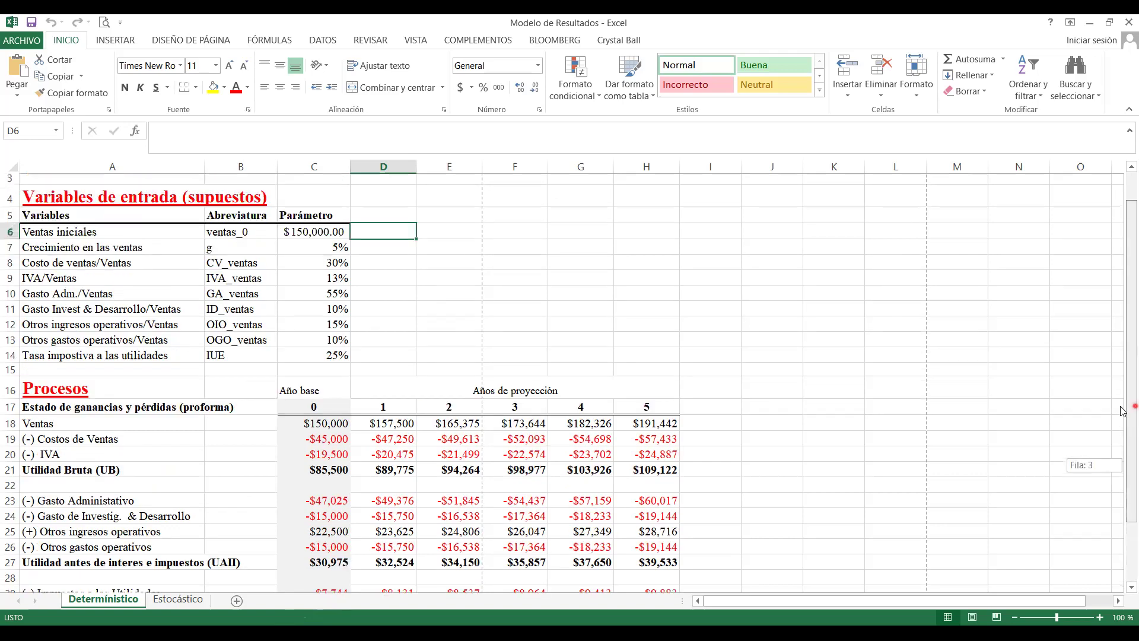
{"action": "left_click_drag", "start_coordinate": [1123, 464], "coordinate": [1123, 437]}
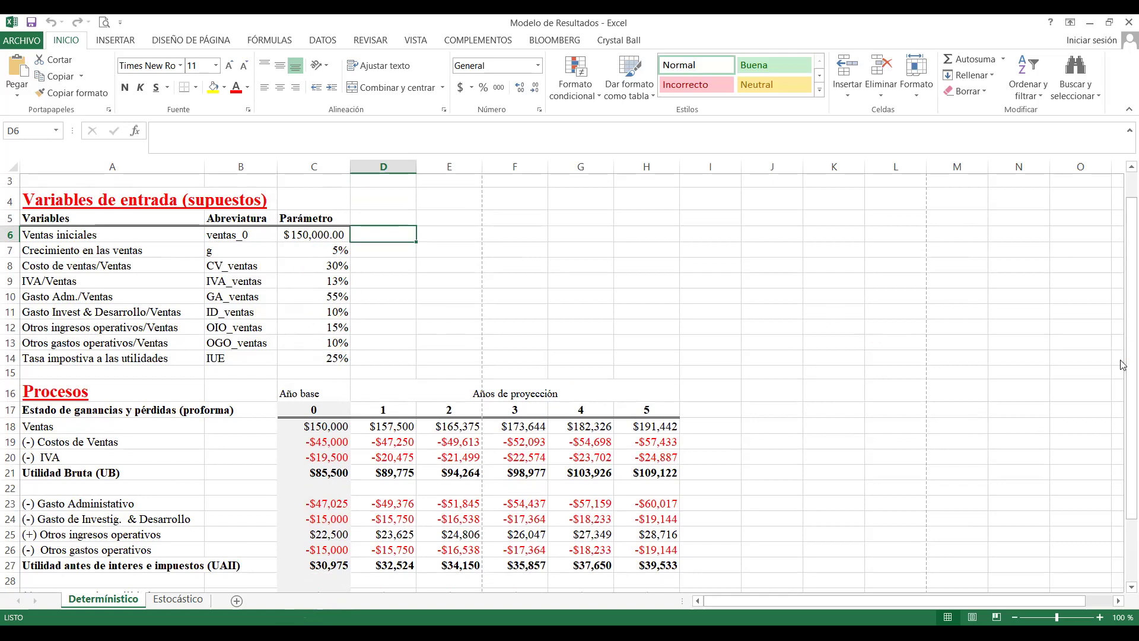
{"action": "left_click_drag", "start_coordinate": [1123, 372], "coordinate": [1125, 445]}
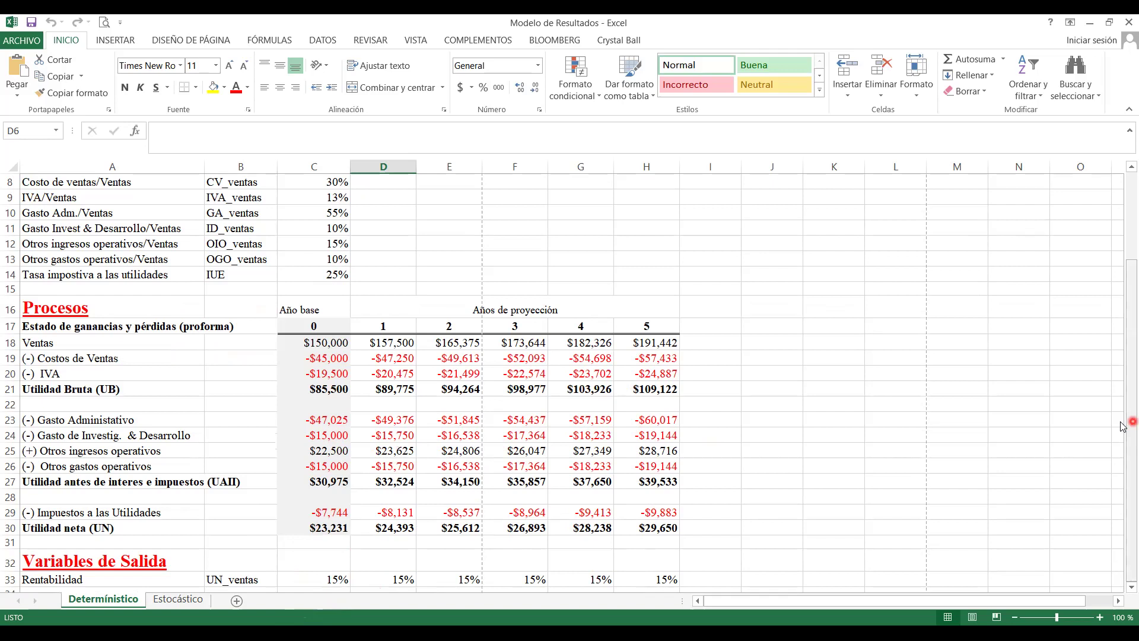
{"action": "scroll", "coordinate": [1122, 316], "scroll_direction": "up", "scroll_amount": 3}
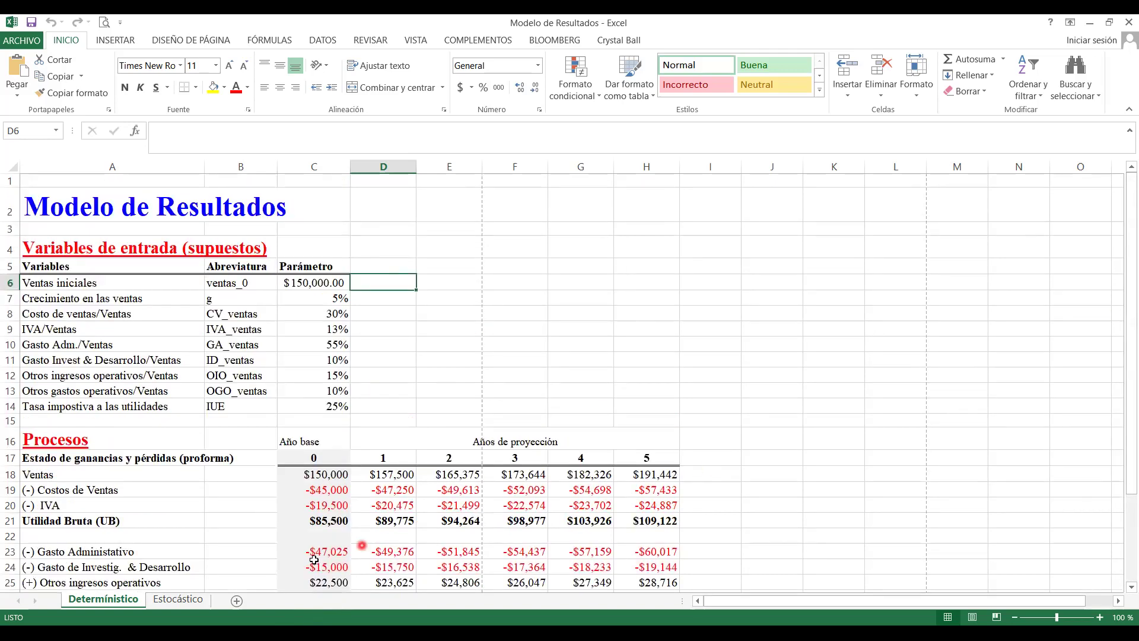
Go to the Estocástico sheet and display the Crystal Ball commands
{"action": "left_click", "coordinate": [173, 601]}
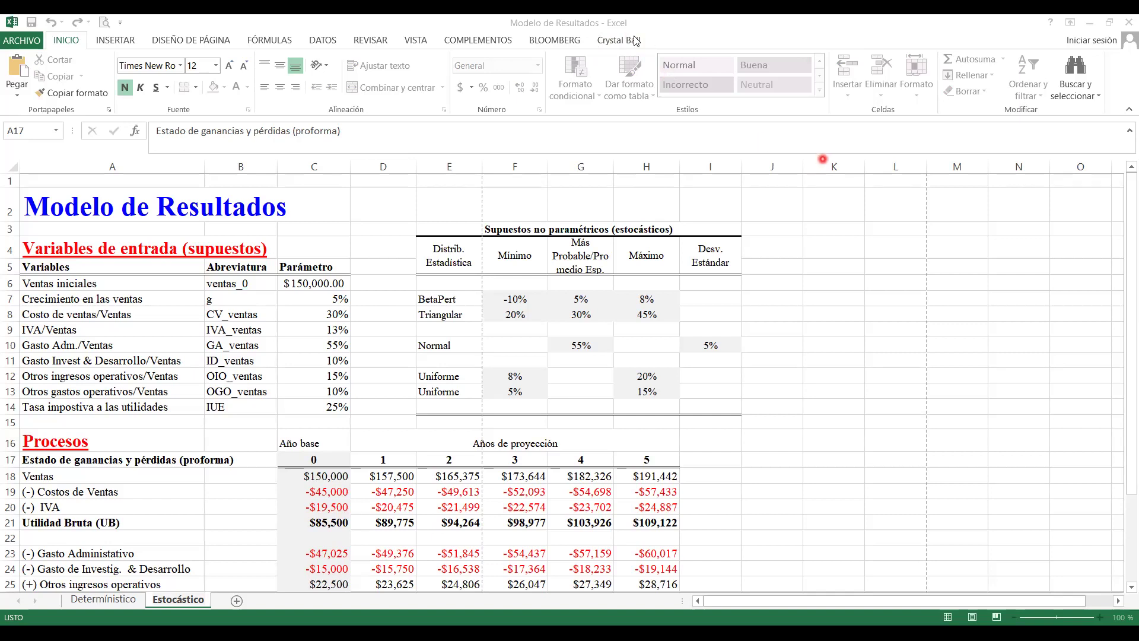
{"action": "left_click", "coordinate": [618, 40]}
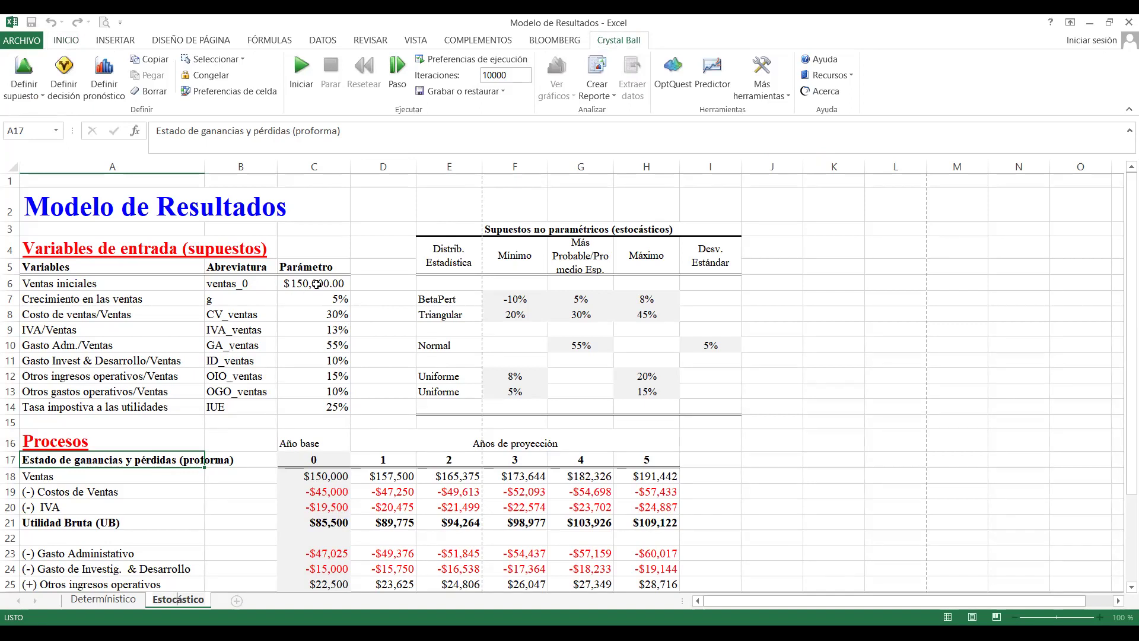
{"action": "left_click", "coordinate": [107, 598]}
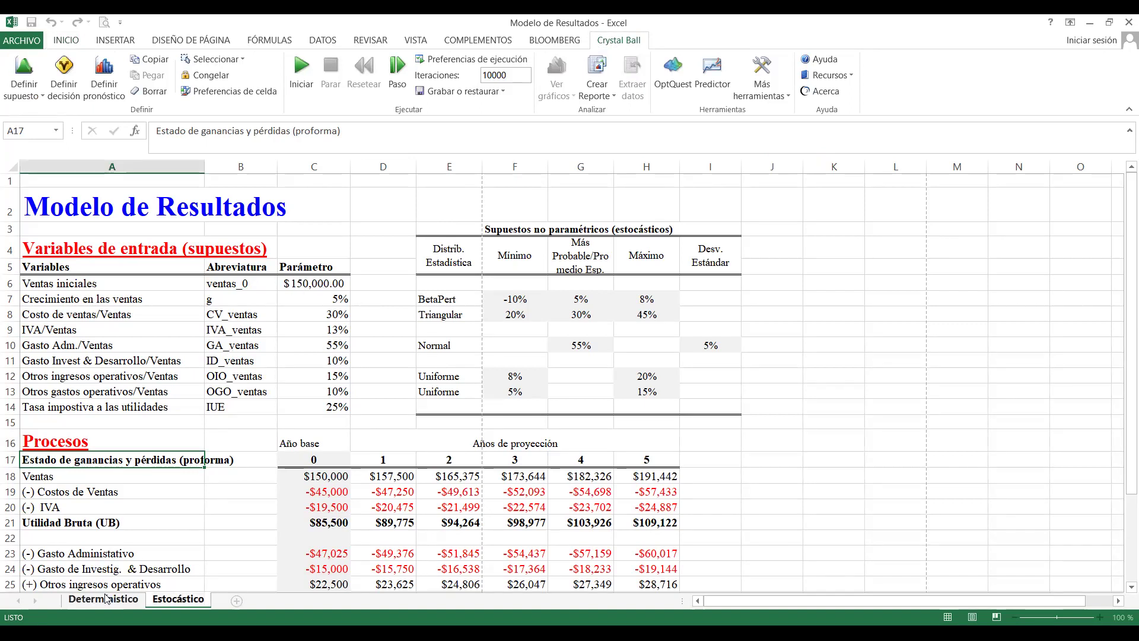
{"action": "left_click", "coordinate": [166, 600]}
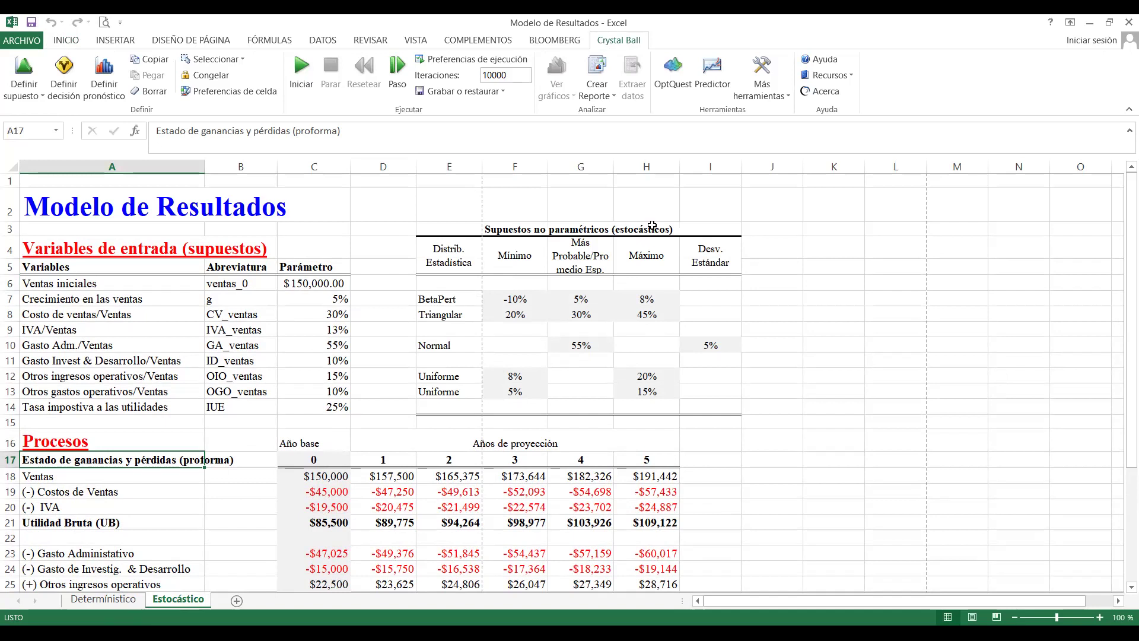
Start a BetaPERT assumption for the Crecimiento en las ventas parameter in C7 and link its minimum to cell F7
{"action": "left_click", "coordinate": [316, 298]}
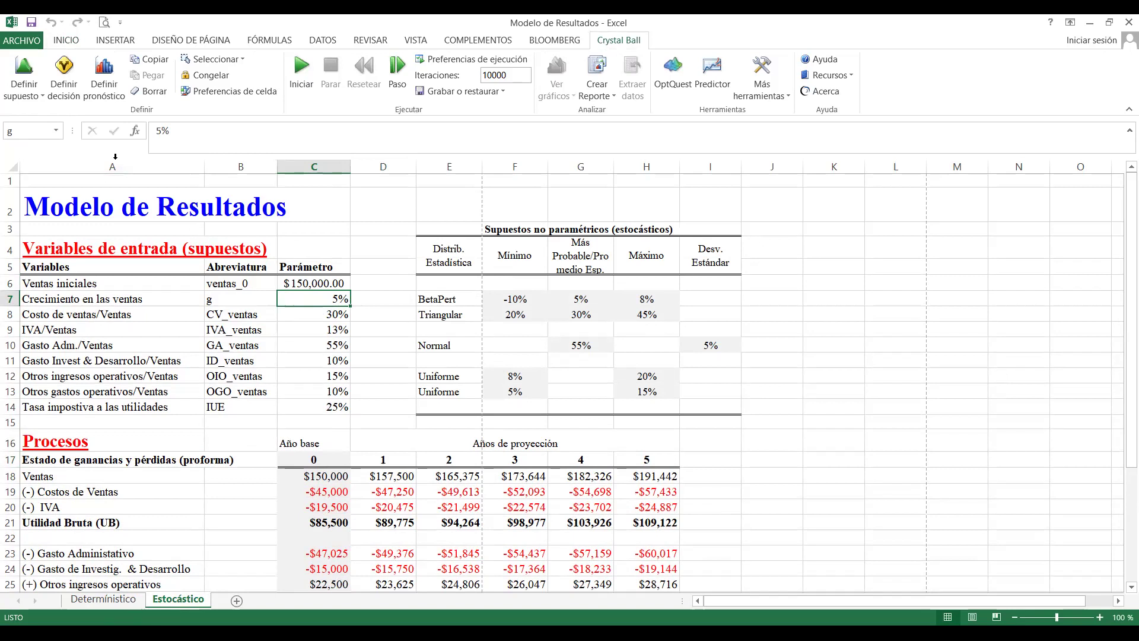
{"action": "left_click", "coordinate": [41, 95]}
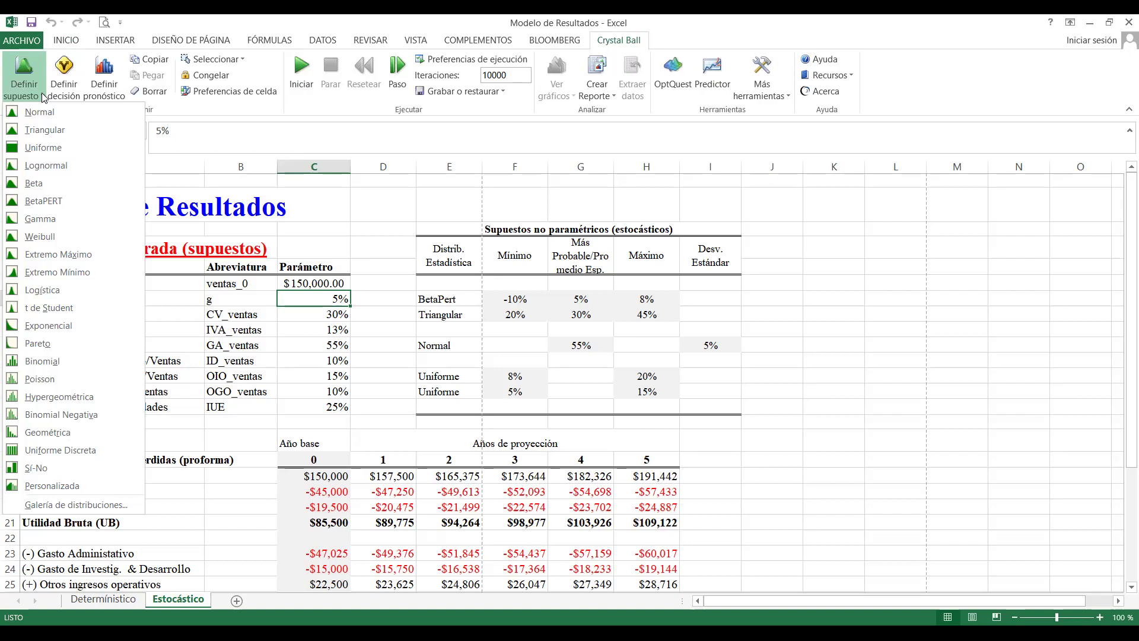
{"action": "left_click", "coordinate": [51, 201]}
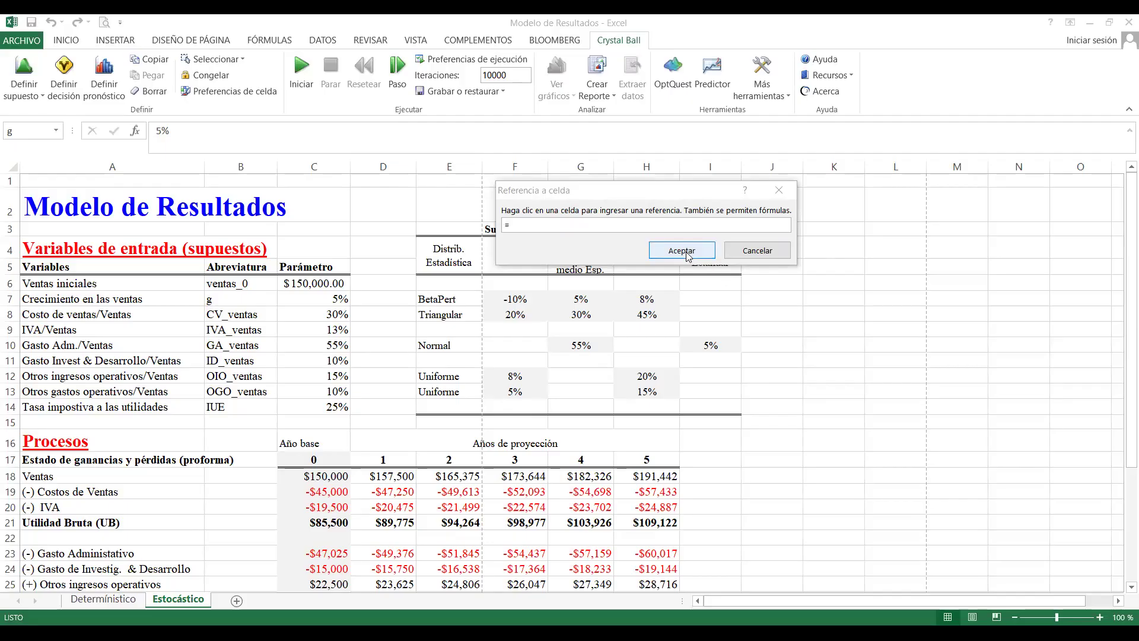
{"action": "left_click", "coordinate": [682, 250]}
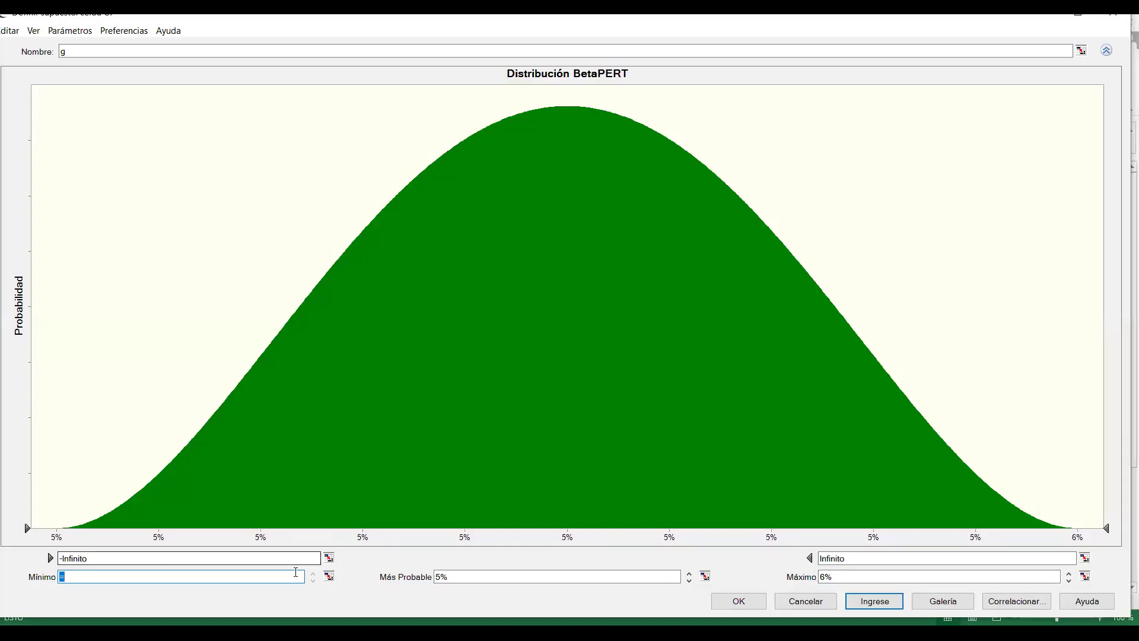
{"action": "left_click", "coordinate": [330, 578]}
{"action": "left_click", "coordinate": [532, 300]}
{"action": "left_click", "coordinate": [664, 252]}
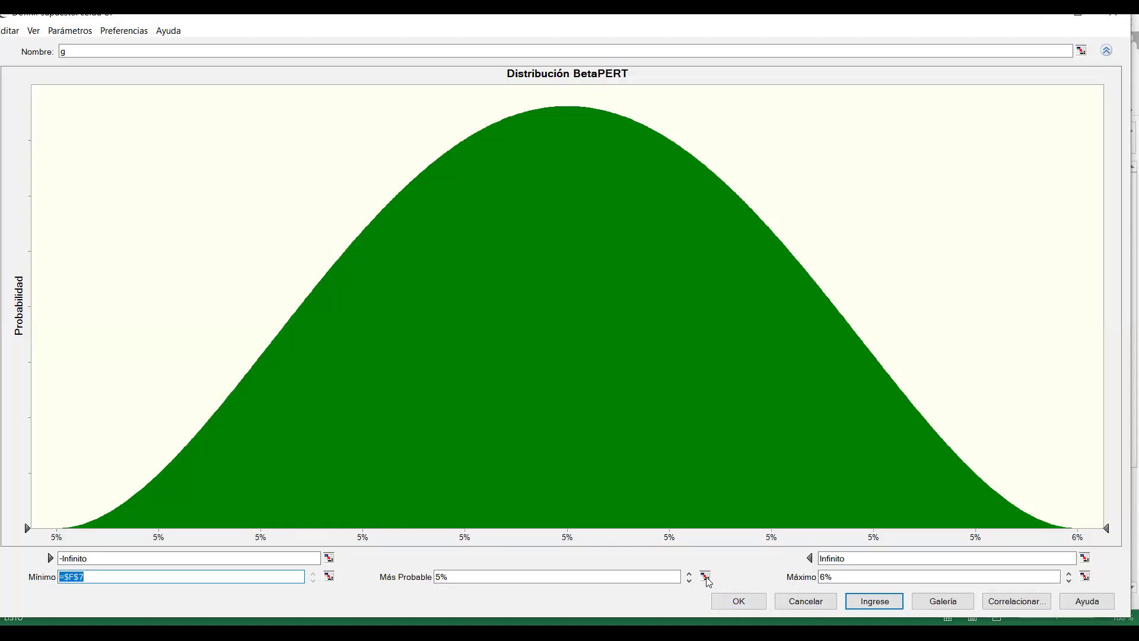
Link the sales growth assumption's most likely value to G7 and its maximum to H7, and accept the definition
{"action": "left_click", "coordinate": [706, 577]}
{"action": "left_click", "coordinate": [580, 299]}
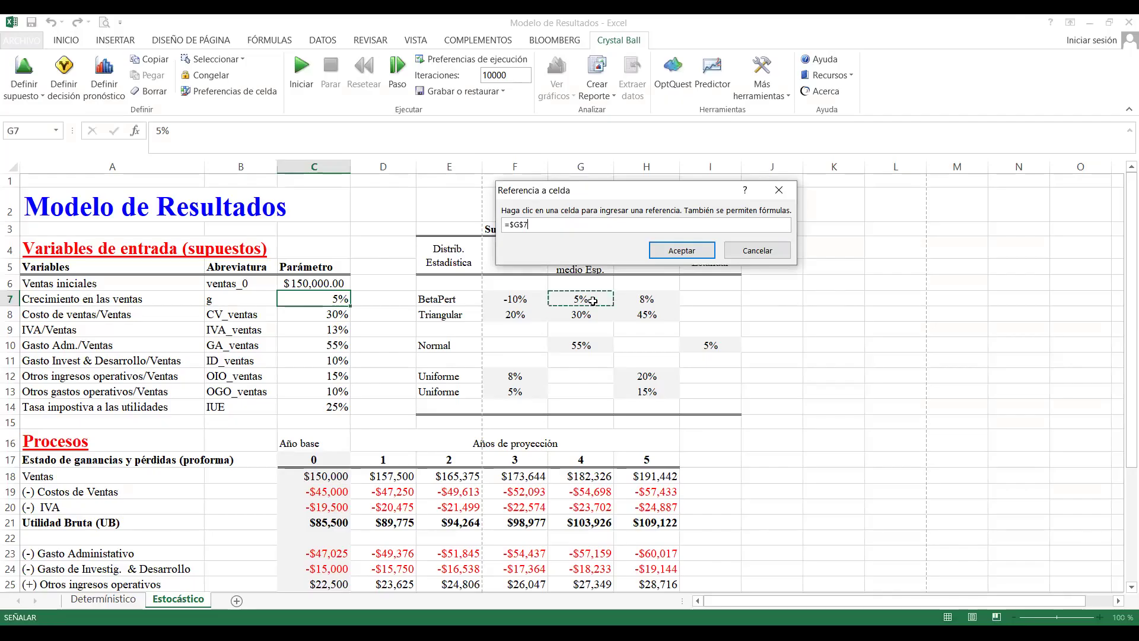
{"action": "left_click", "coordinate": [668, 258]}
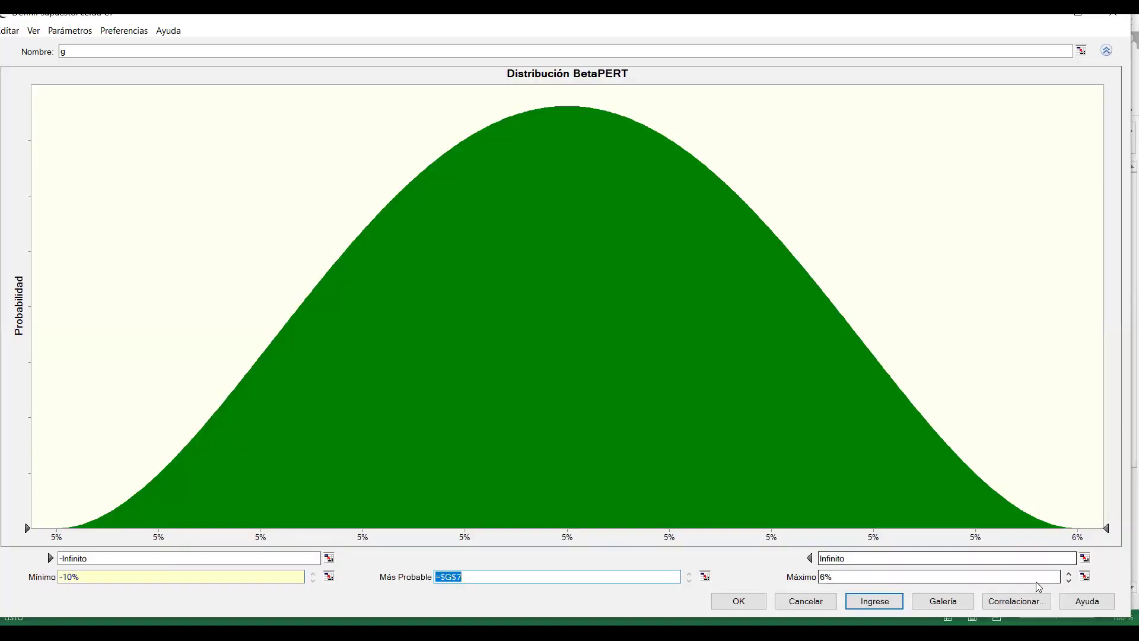
{"action": "left_click", "coordinate": [1085, 576]}
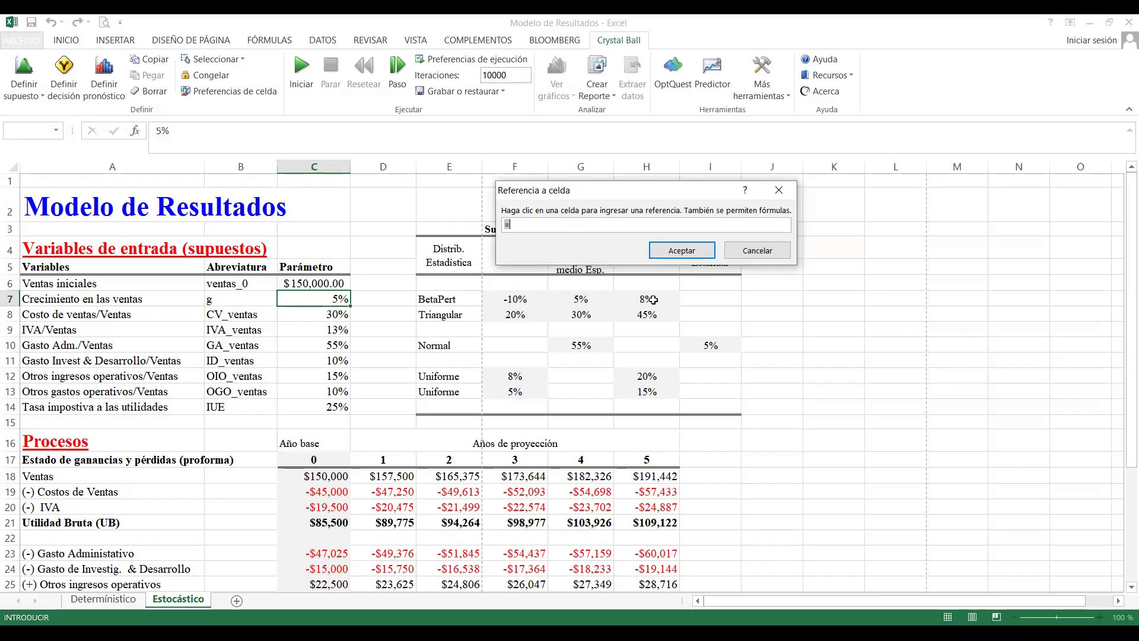
{"action": "left_click", "coordinate": [653, 300]}
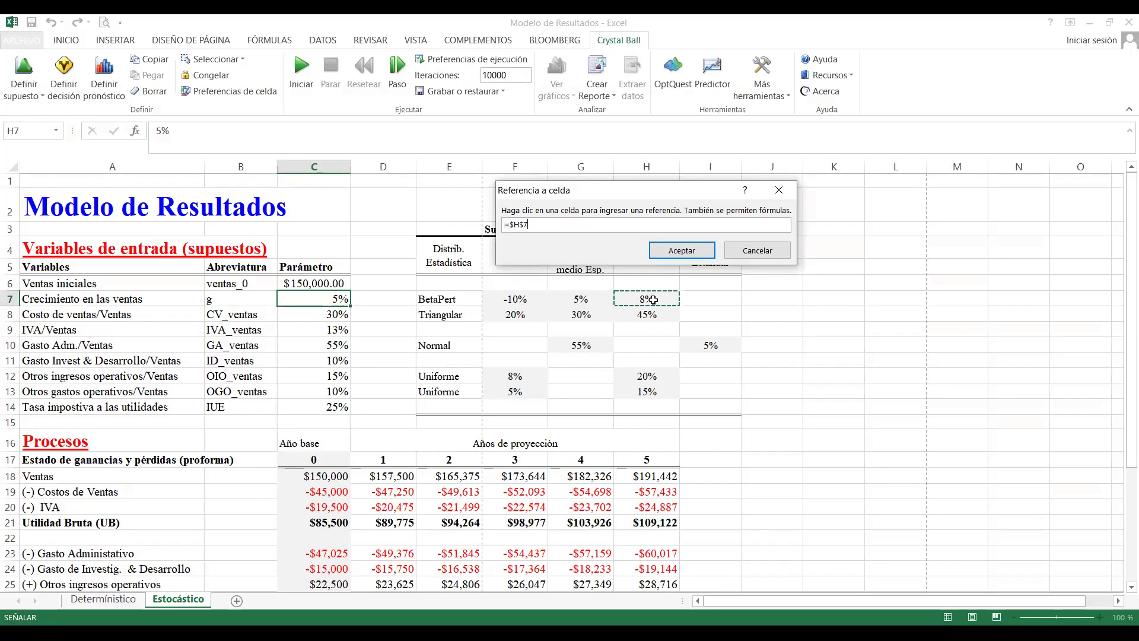
{"action": "left_click", "coordinate": [665, 252]}
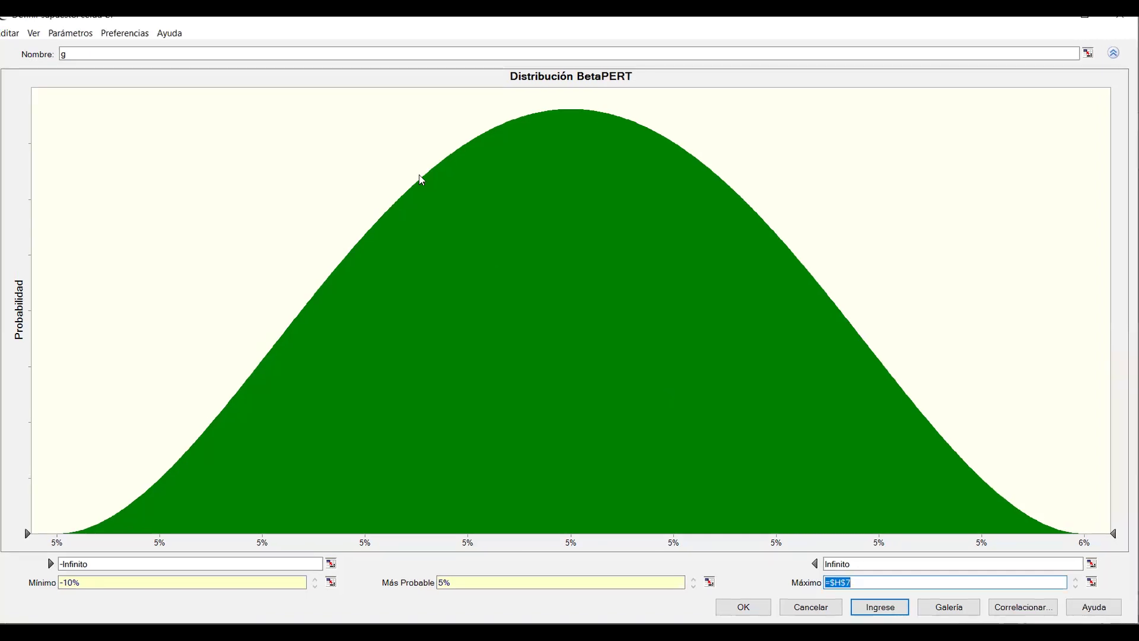
{"action": "left_click", "coordinate": [67, 54]}
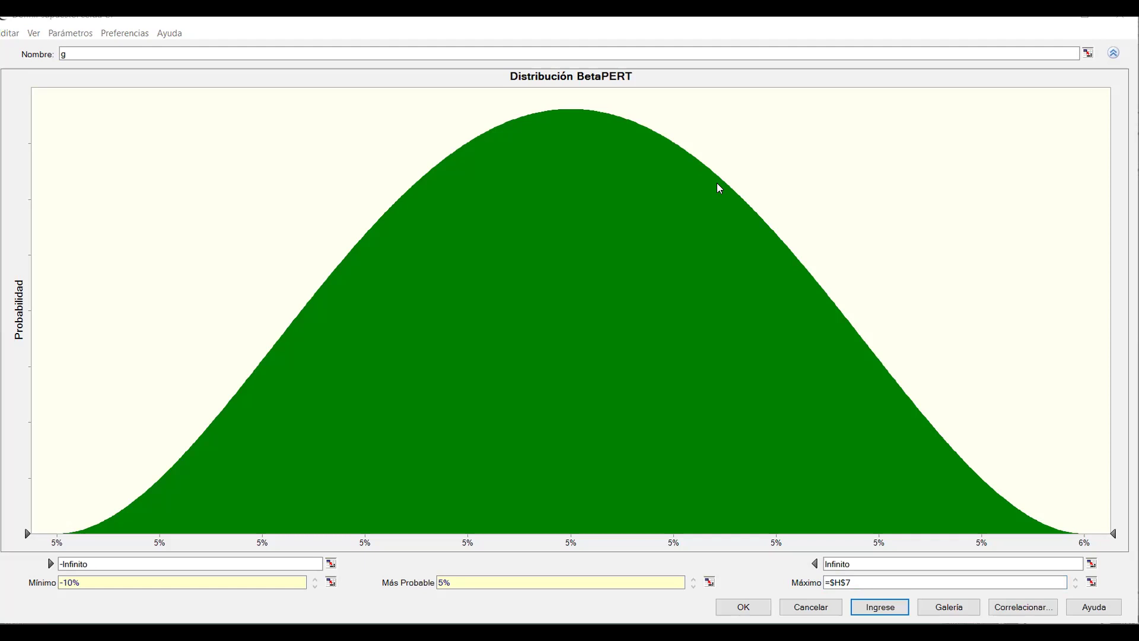
{"action": "key", "text": "Return"}
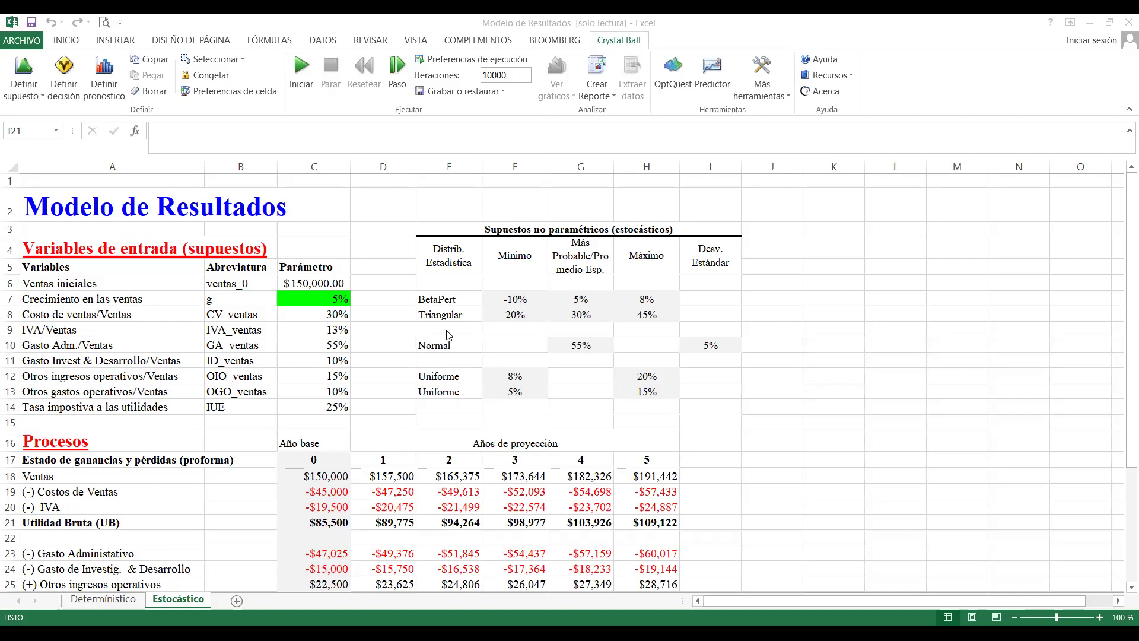
Start a Triangular assumption for the Costo de ventas/Ventas parameter in C8 and link its minimum to cell F8
{"action": "left_click", "coordinate": [342, 315]}
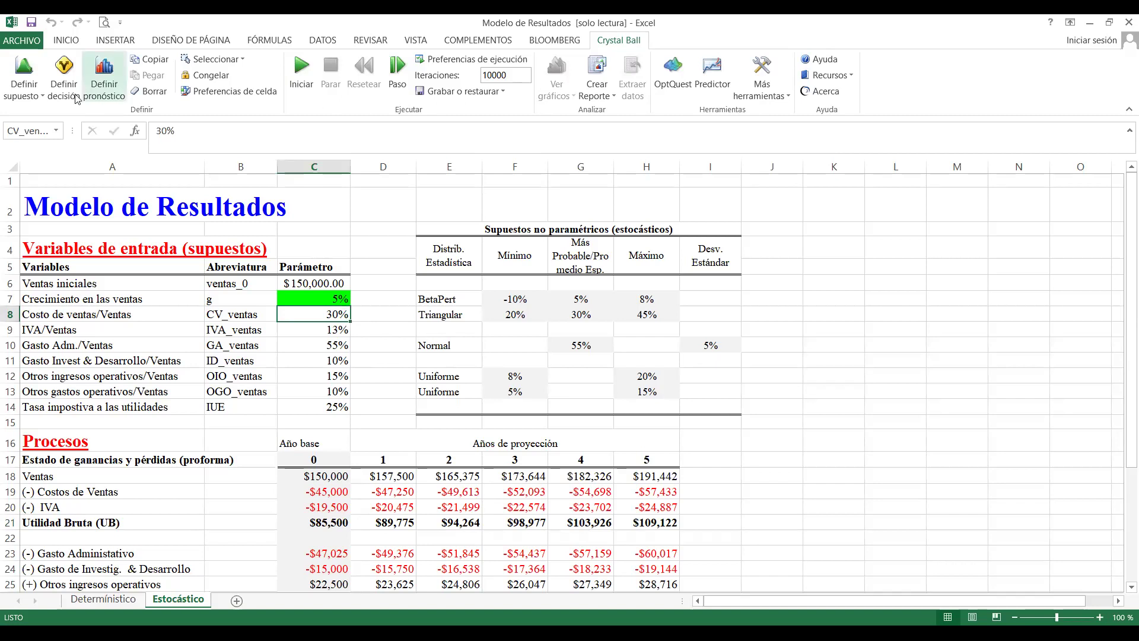
{"action": "left_click", "coordinate": [40, 96]}
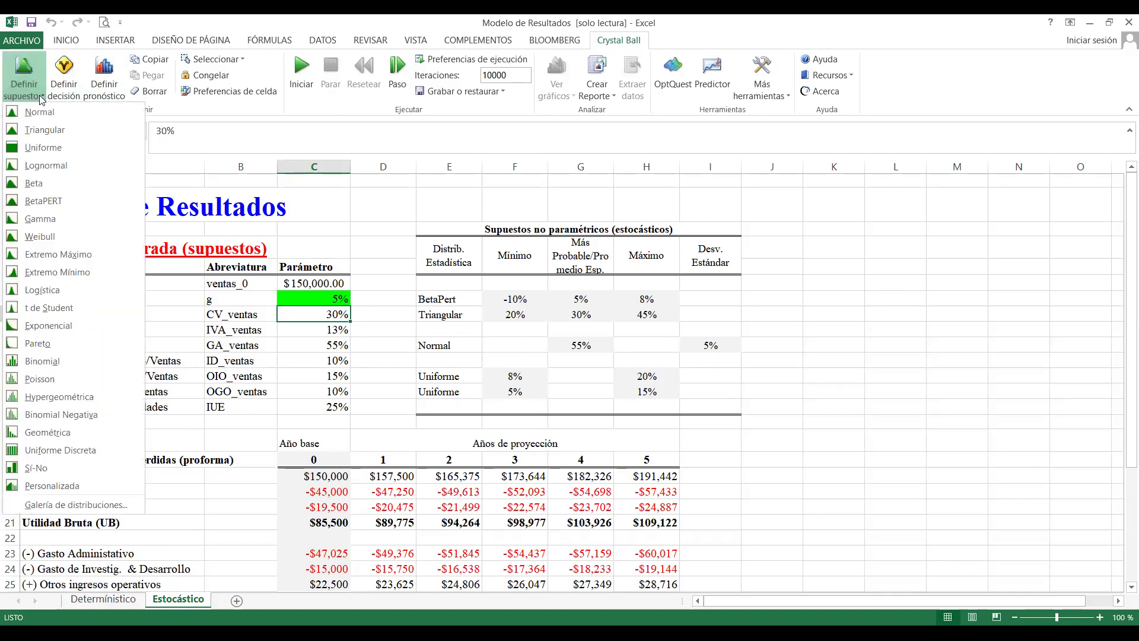
{"action": "left_click", "coordinate": [45, 130]}
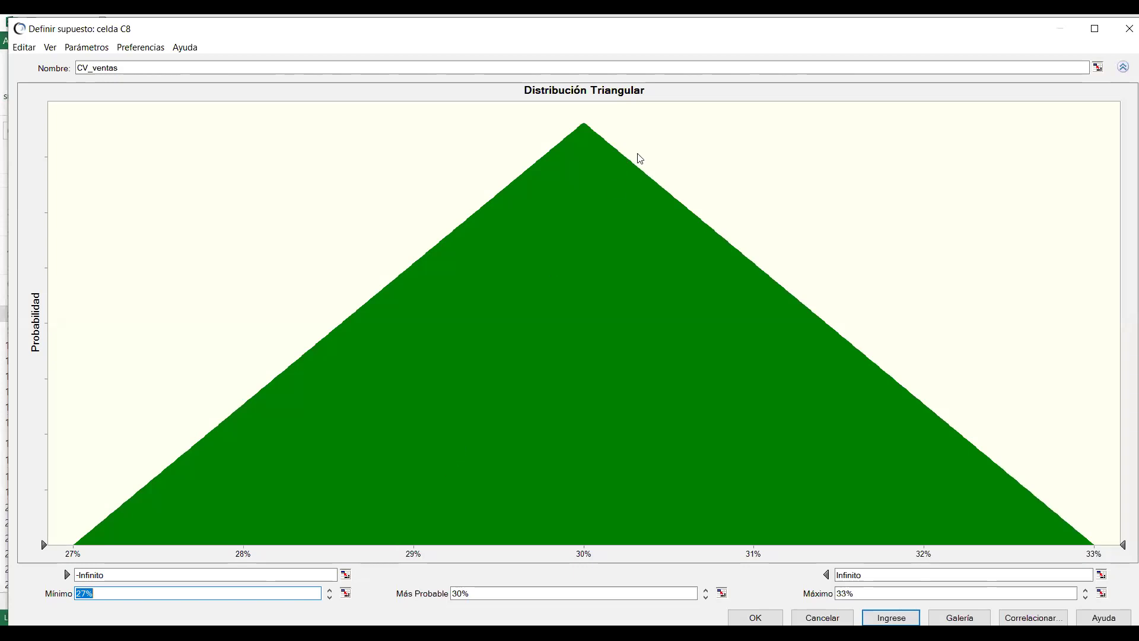
{"action": "left_click", "coordinate": [346, 591]}
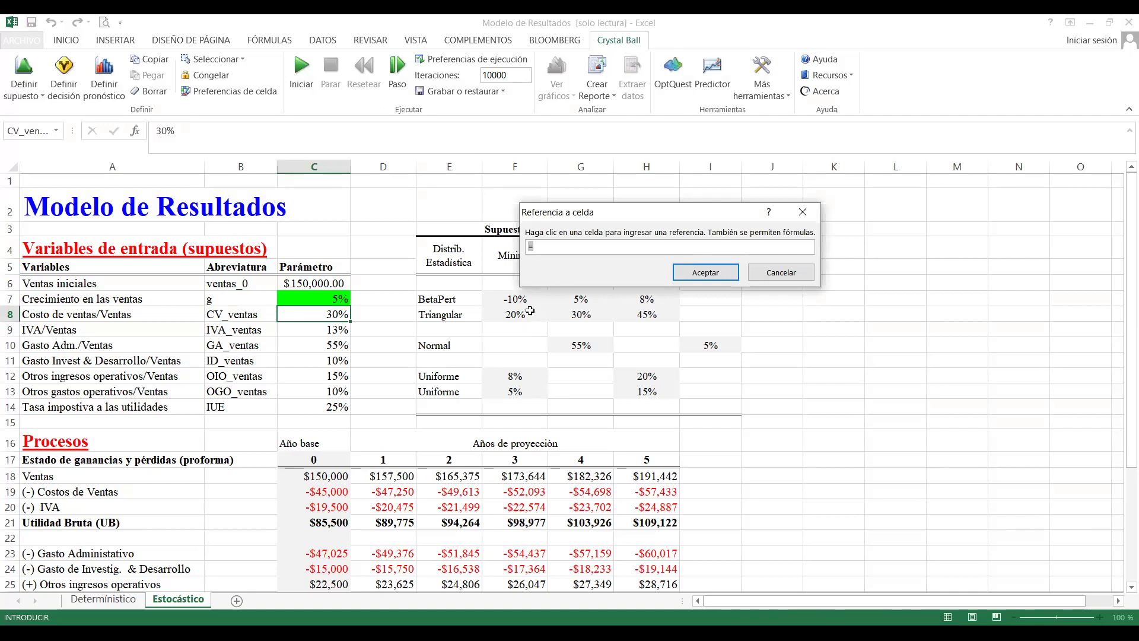
{"action": "left_click", "coordinate": [528, 313]}
{"action": "left_click", "coordinate": [706, 274]}
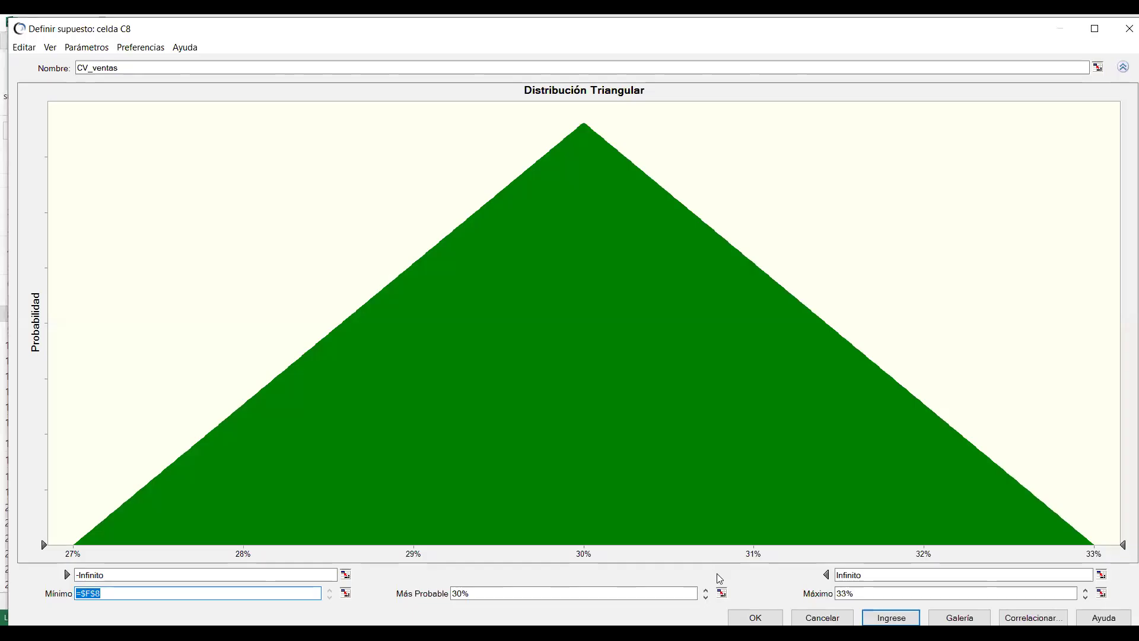
Link the cost of sales assumption's most likely value to G8 and its maximum to H8, and accept the references
{"action": "left_click", "coordinate": [722, 593]}
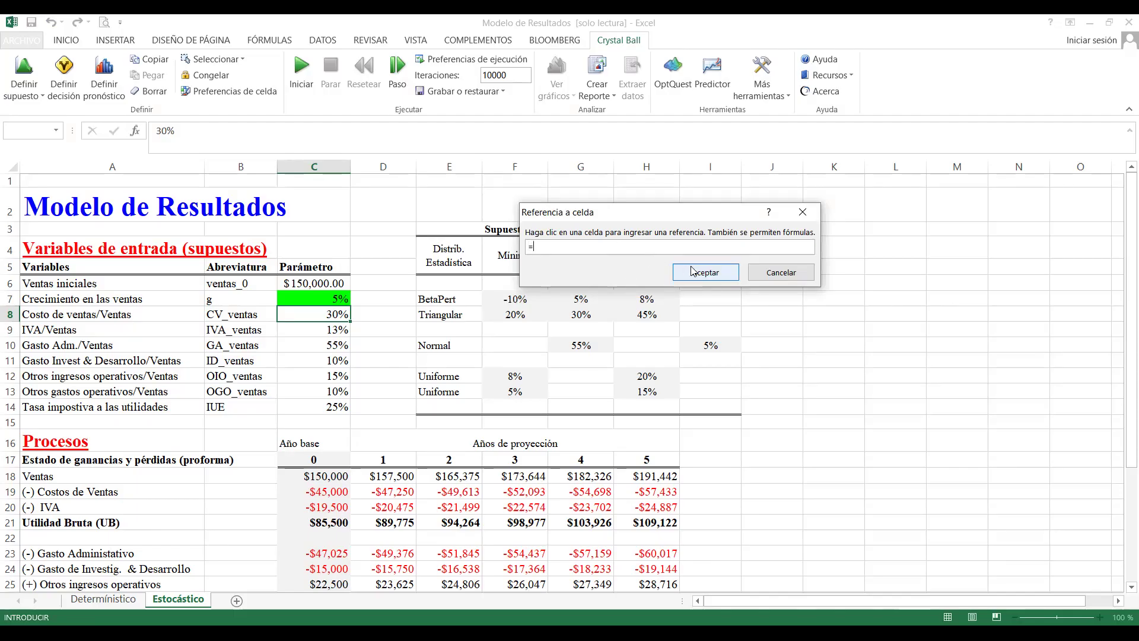
{"action": "left_click", "coordinate": [592, 314]}
{"action": "left_click", "coordinate": [708, 274]}
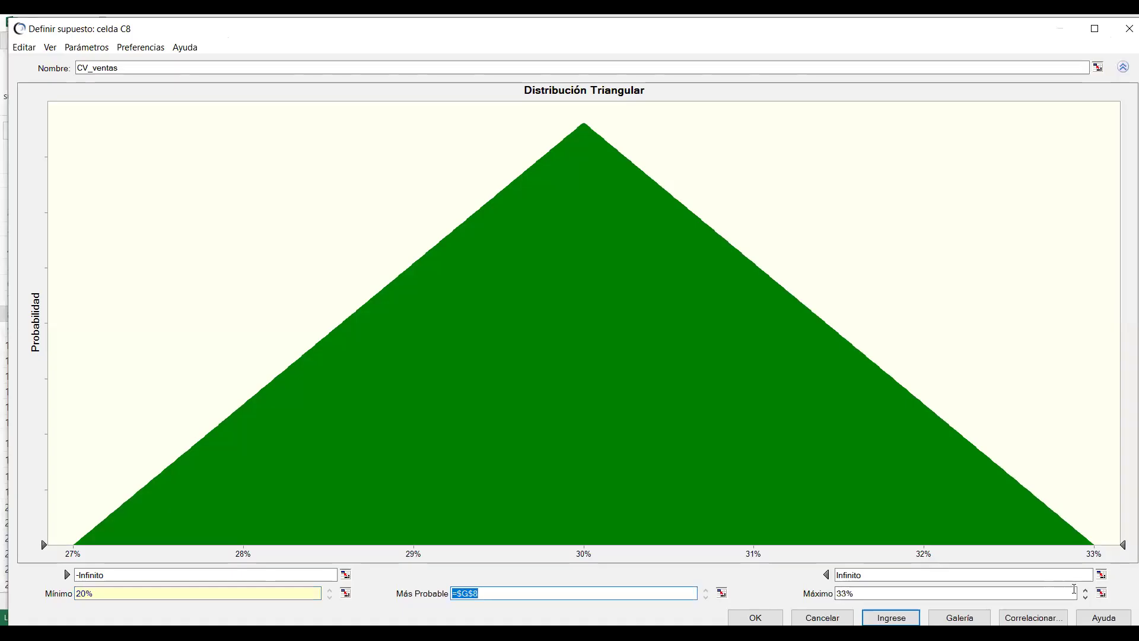
{"action": "left_click", "coordinate": [1102, 594]}
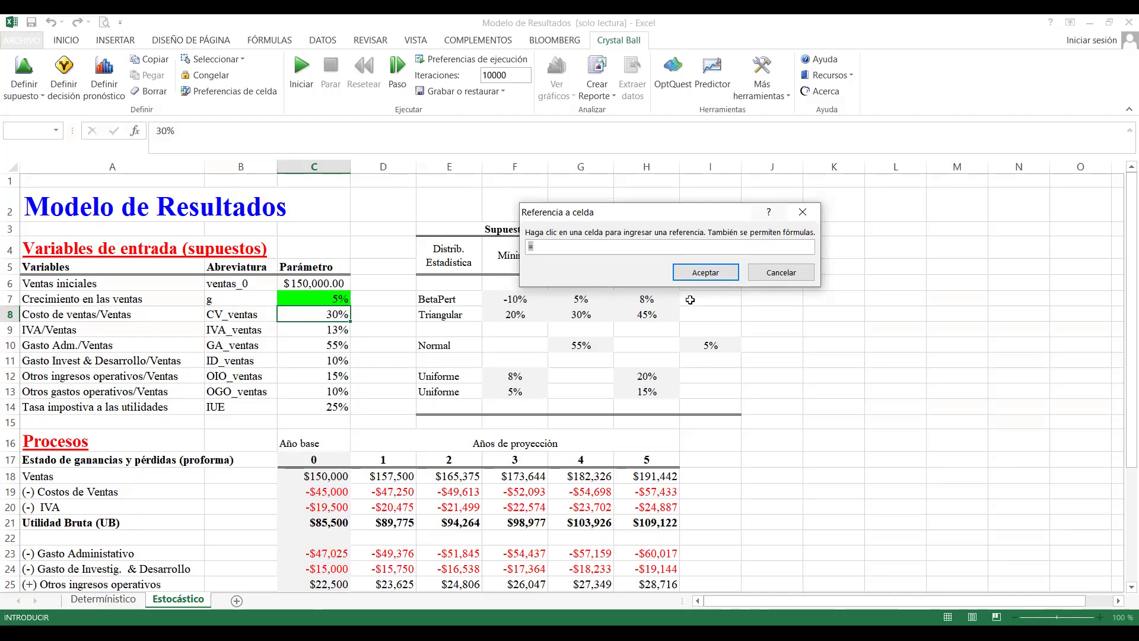
{"action": "left_click", "coordinate": [661, 316]}
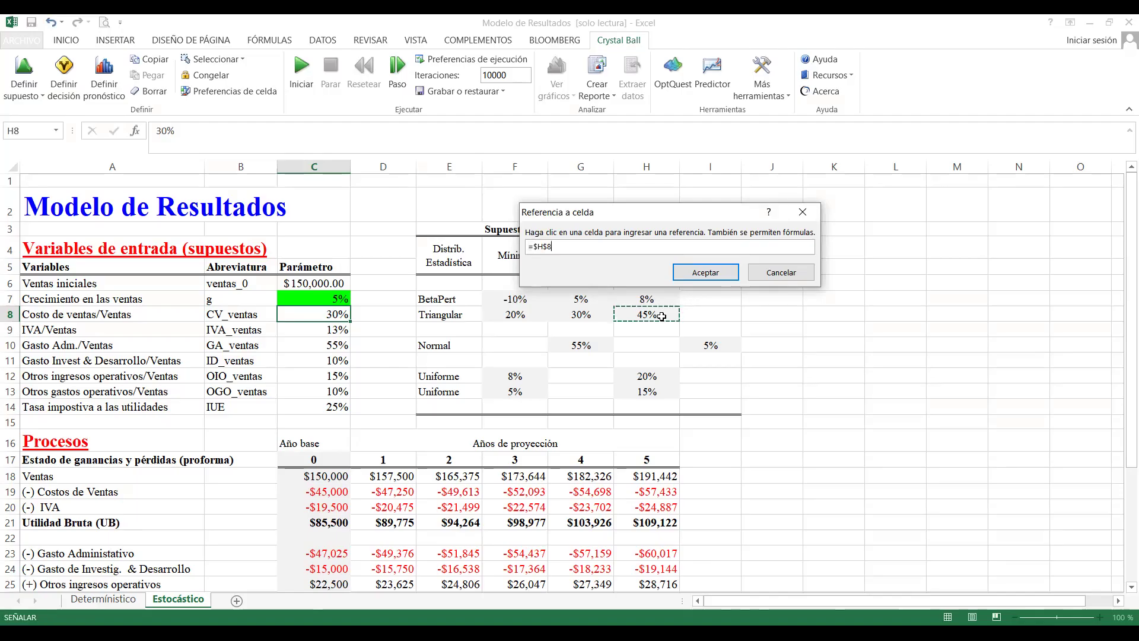
{"action": "left_click", "coordinate": [694, 281]}
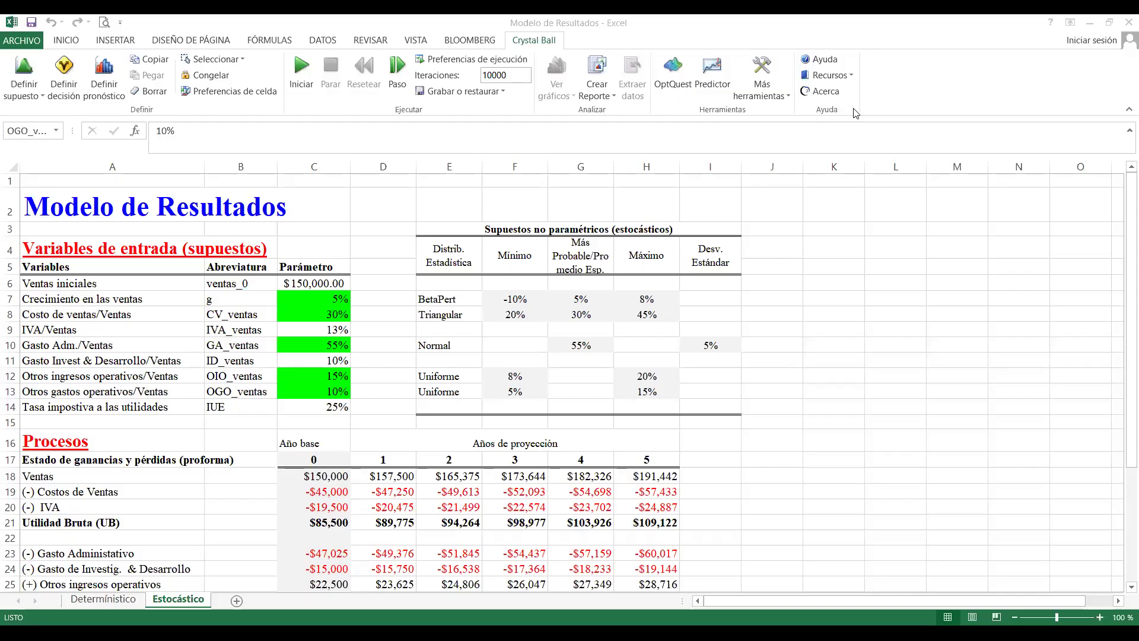
Review the Normal assumption defined for Gasto Adm./Ventas in C10 and close it without changes
{"action": "left_click", "coordinate": [341, 349]}
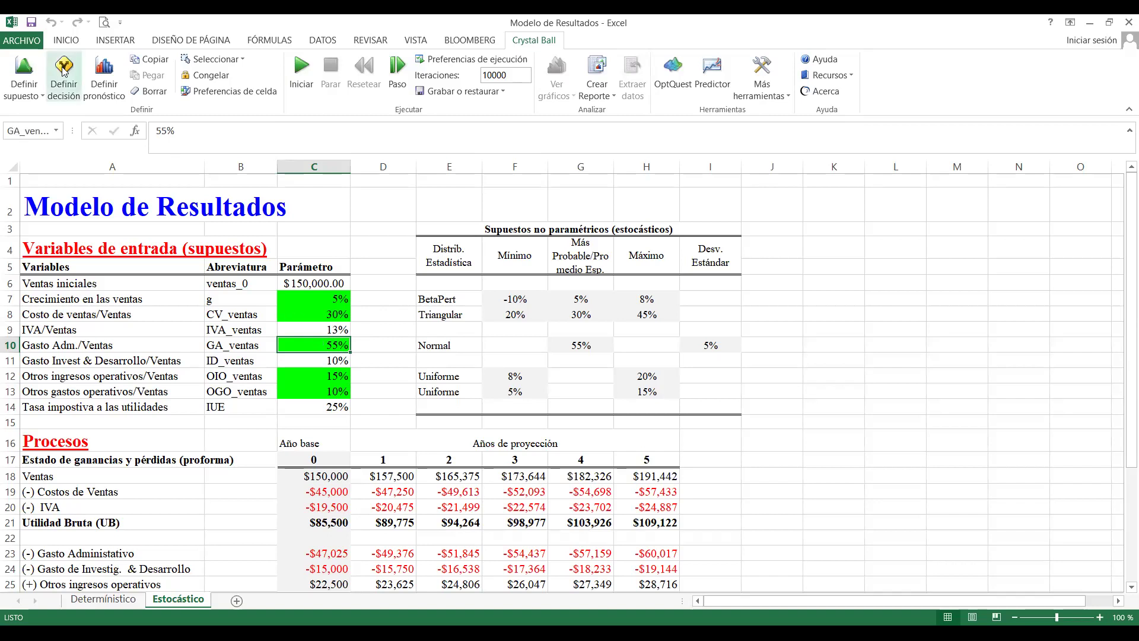
{"action": "left_click", "coordinate": [32, 72]}
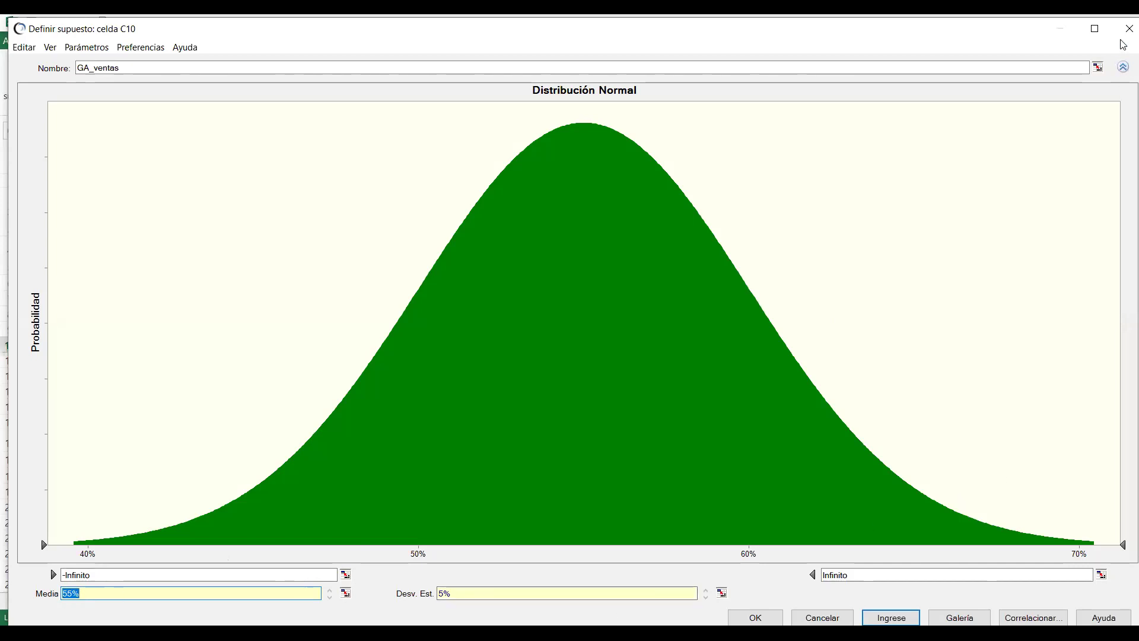
{"action": "key", "text": "Escape"}
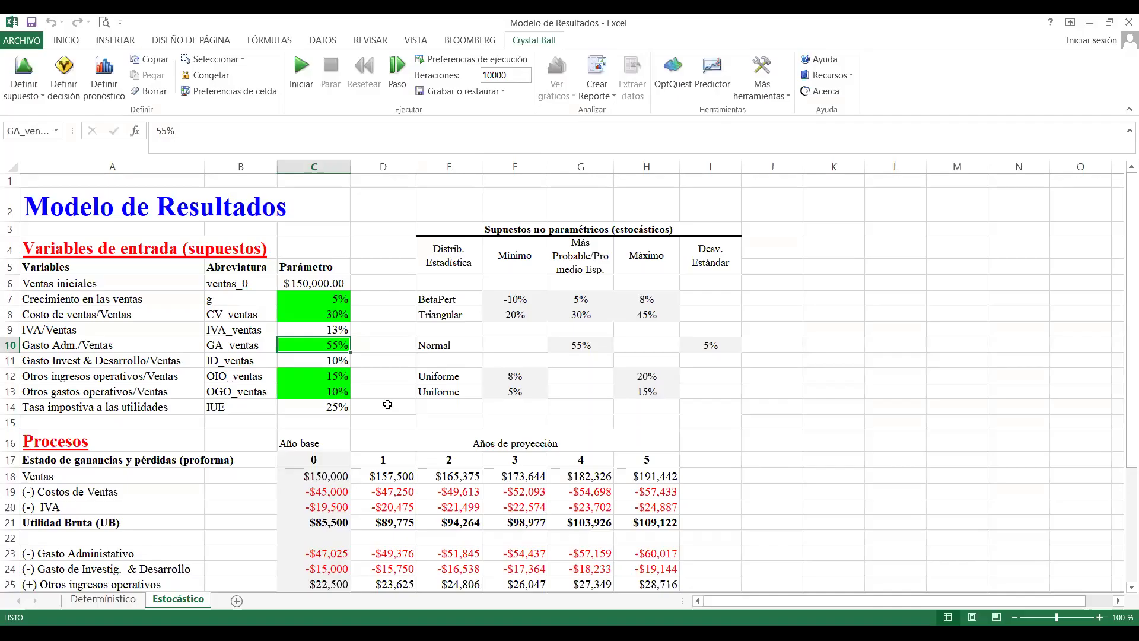
Review the Uniforme assumptions for other operating income in C12 and other operating expenses in C13, closing each without changes
{"action": "left_click", "coordinate": [336, 379]}
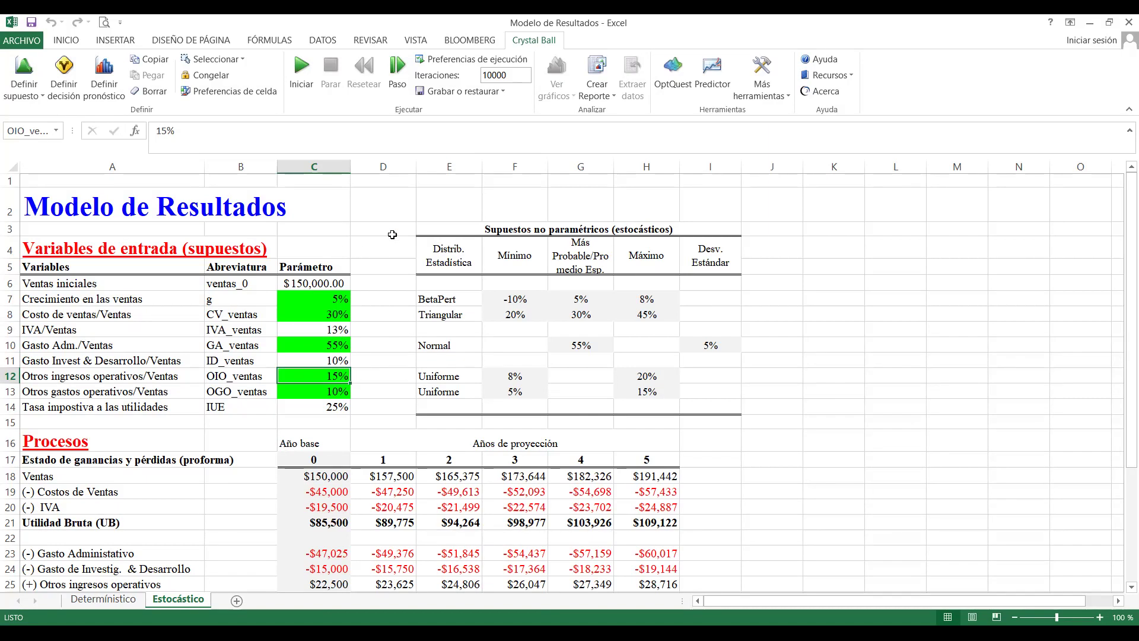
{"action": "left_click", "coordinate": [34, 77]}
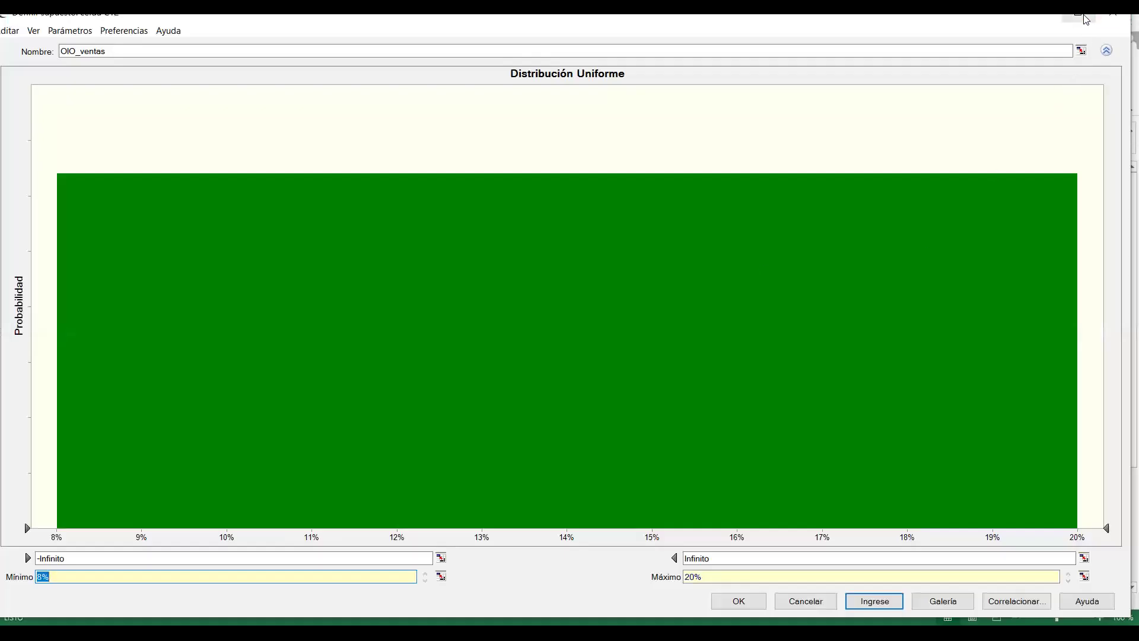
{"action": "left_click", "coordinate": [1122, 20]}
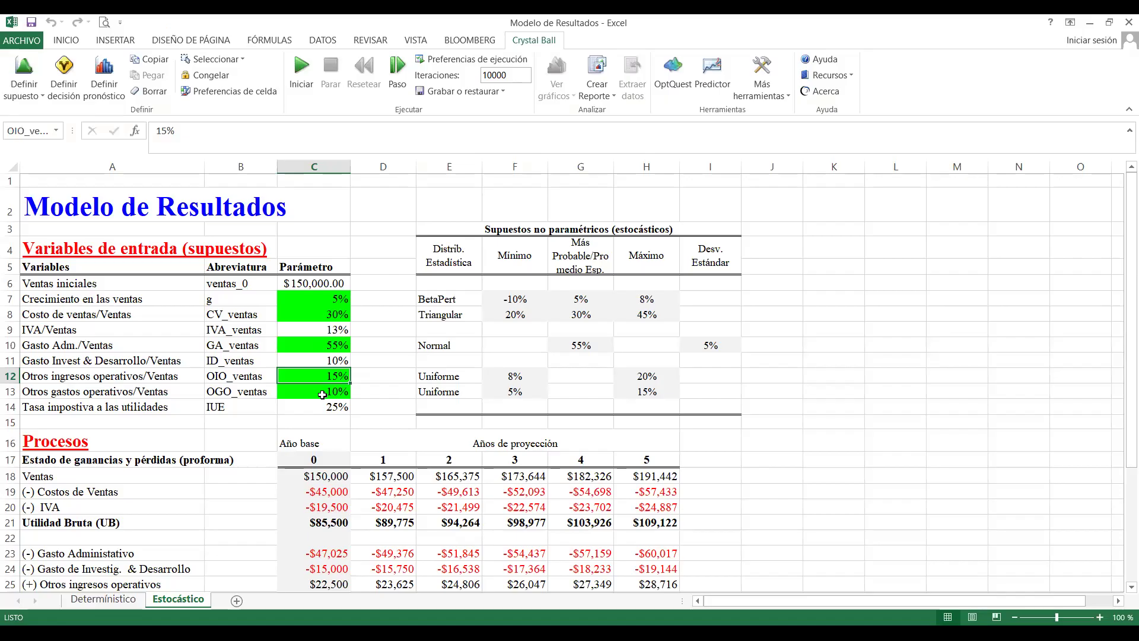
{"action": "left_click", "coordinate": [322, 392]}
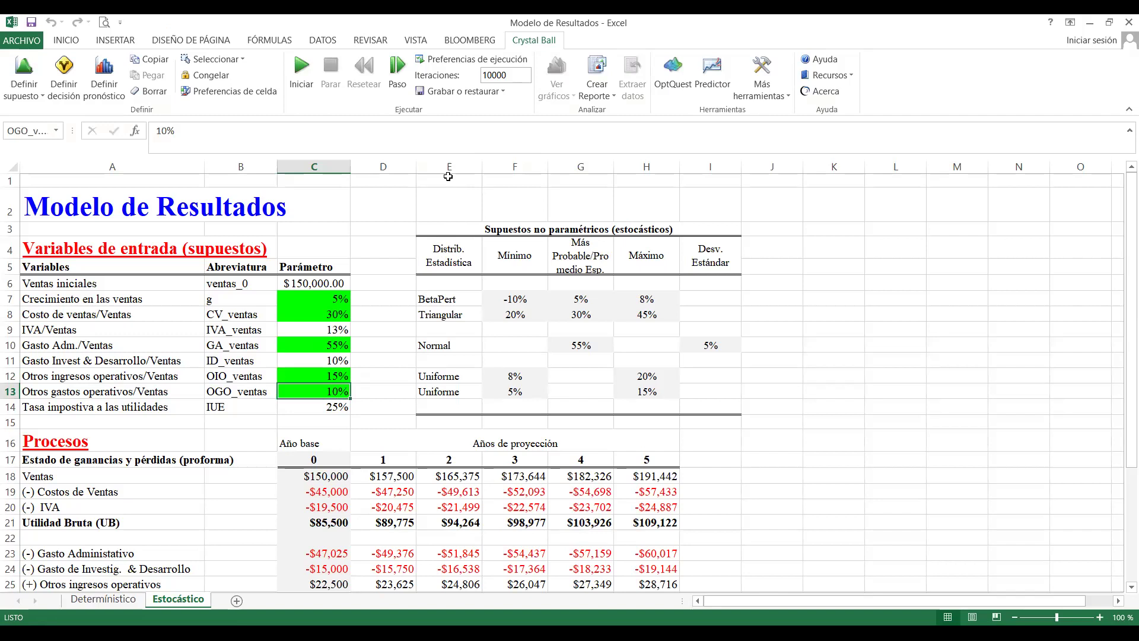
{"action": "left_click", "coordinate": [35, 72]}
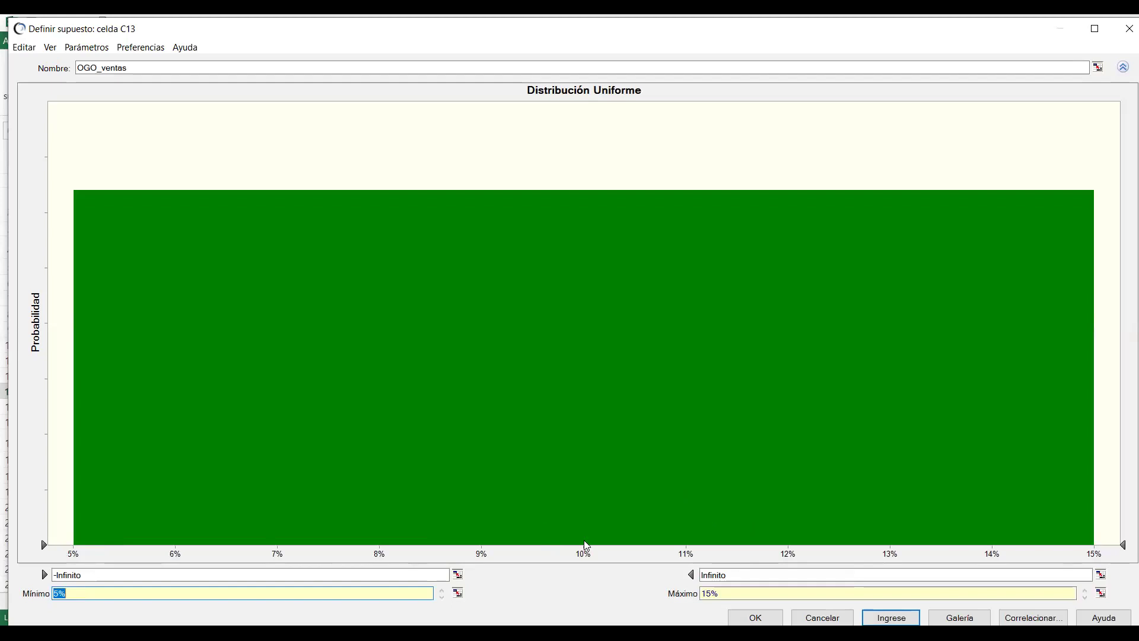
{"action": "left_click", "coordinate": [1123, 33]}
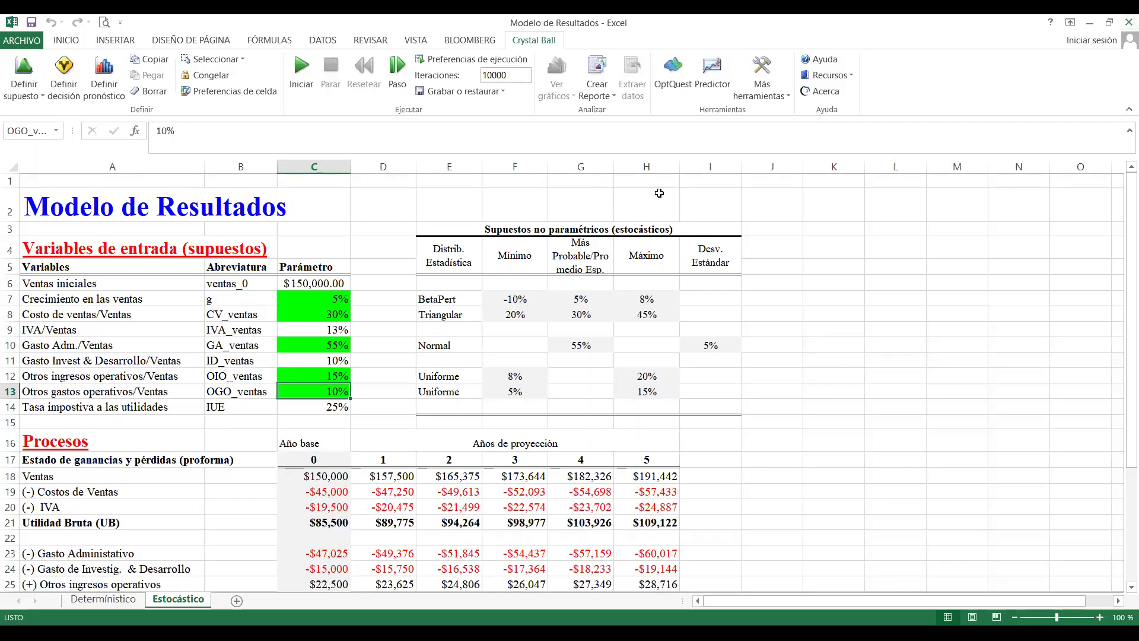
Switch to the instructions PDF in the browser and examine the Datos adicionales on forecasts, precision and simulation runs, plus the questions of interest
{"action": "left_click_drag", "start_coordinate": [1123, 242], "coordinate": [1123, 229]}
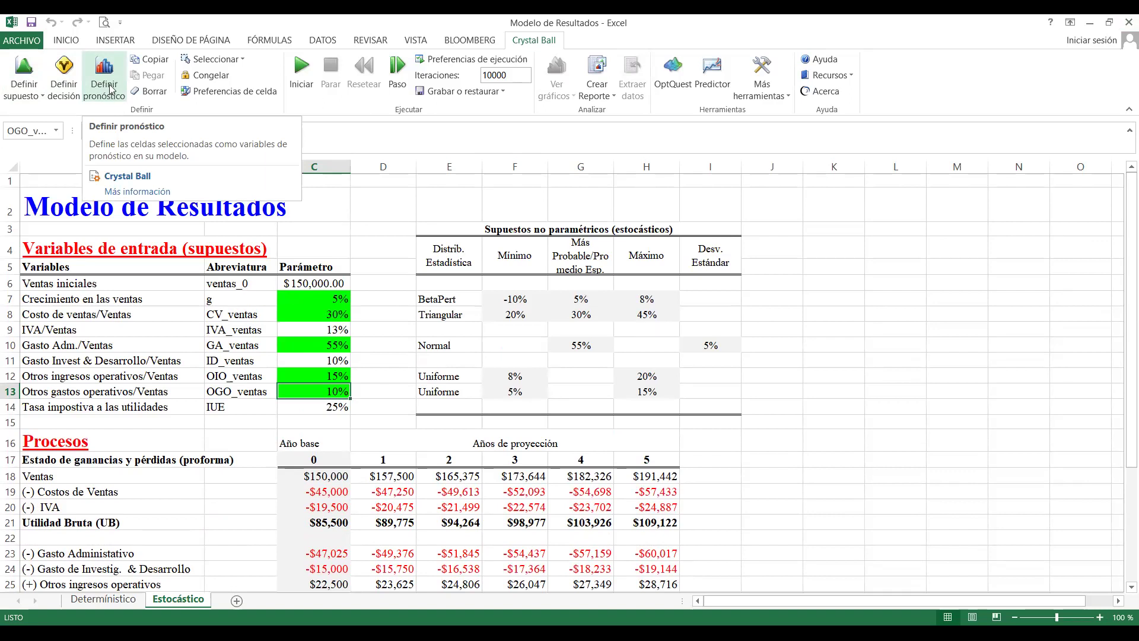
{"action": "left_click", "coordinate": [453, 296]}
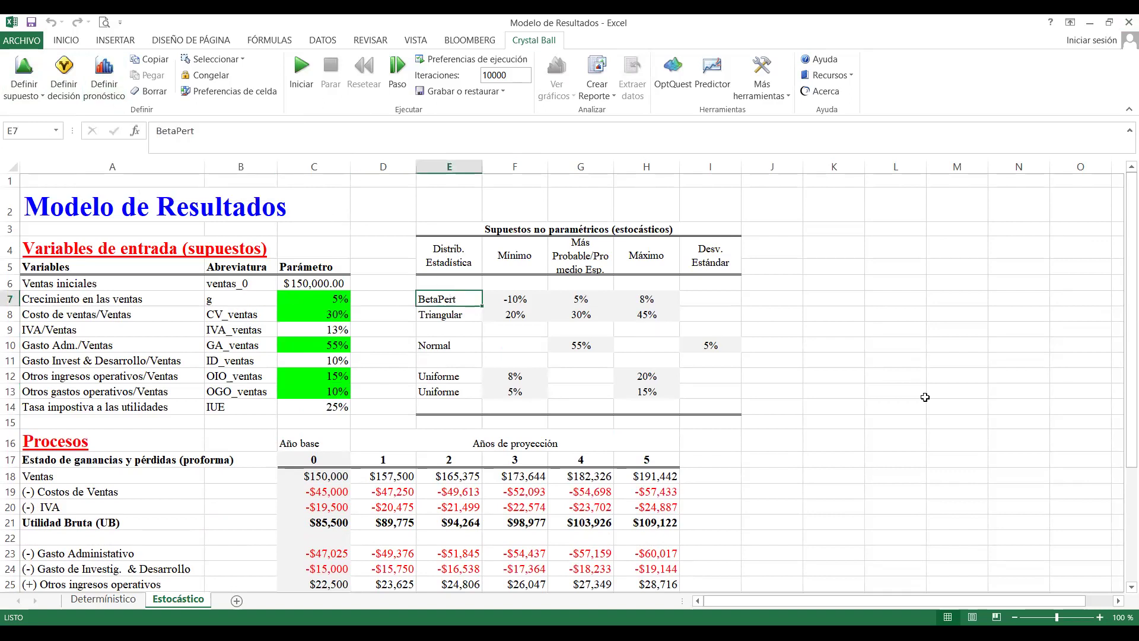
{"action": "left_click_drag", "start_coordinate": [1123, 266], "coordinate": [1123, 403]}
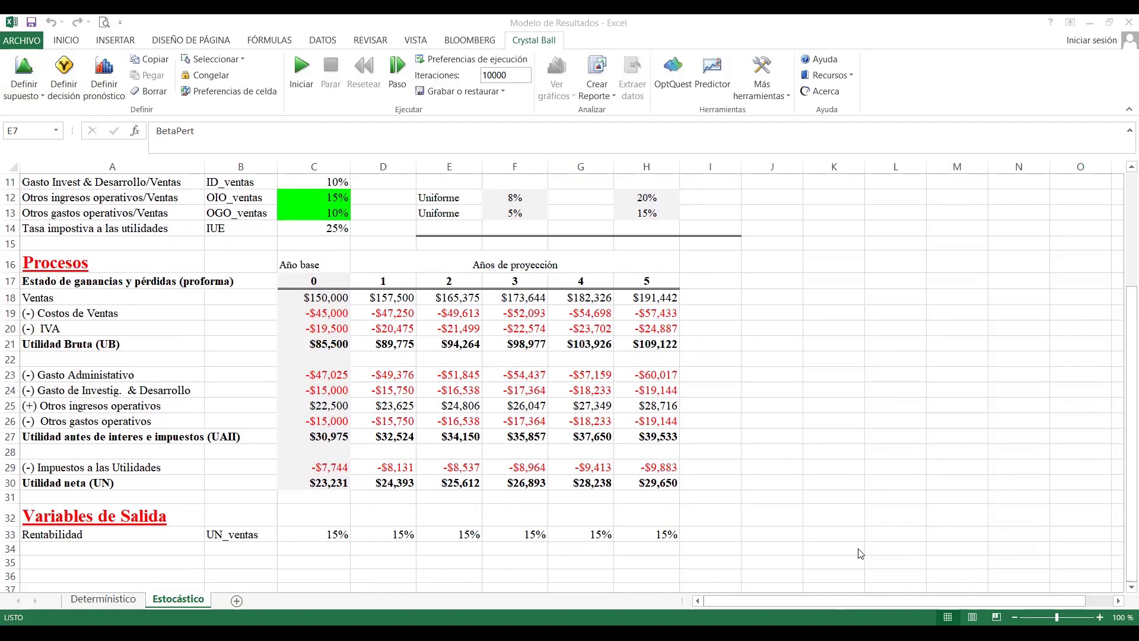
{"action": "key", "text": "alt+Tab"}
{"action": "left_click_drag", "start_coordinate": [1121, 461], "coordinate": [1121, 356]}
{"action": "scroll", "coordinate": [691, 200], "scroll_direction": "up", "scroll_amount": 4}
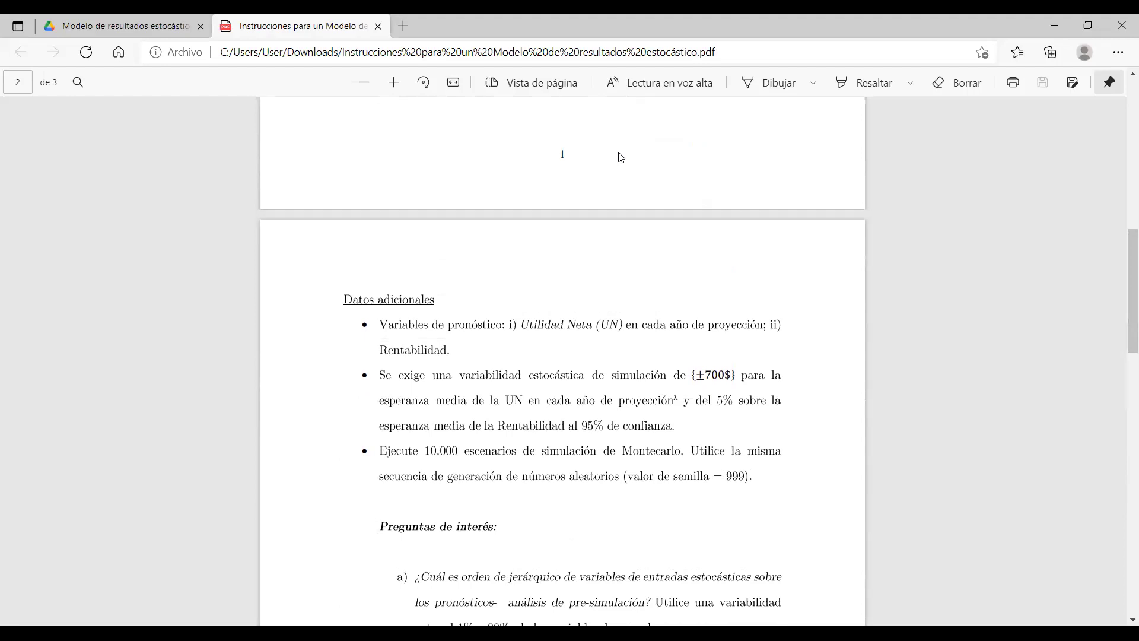
{"action": "key", "text": "alt+Tab"}
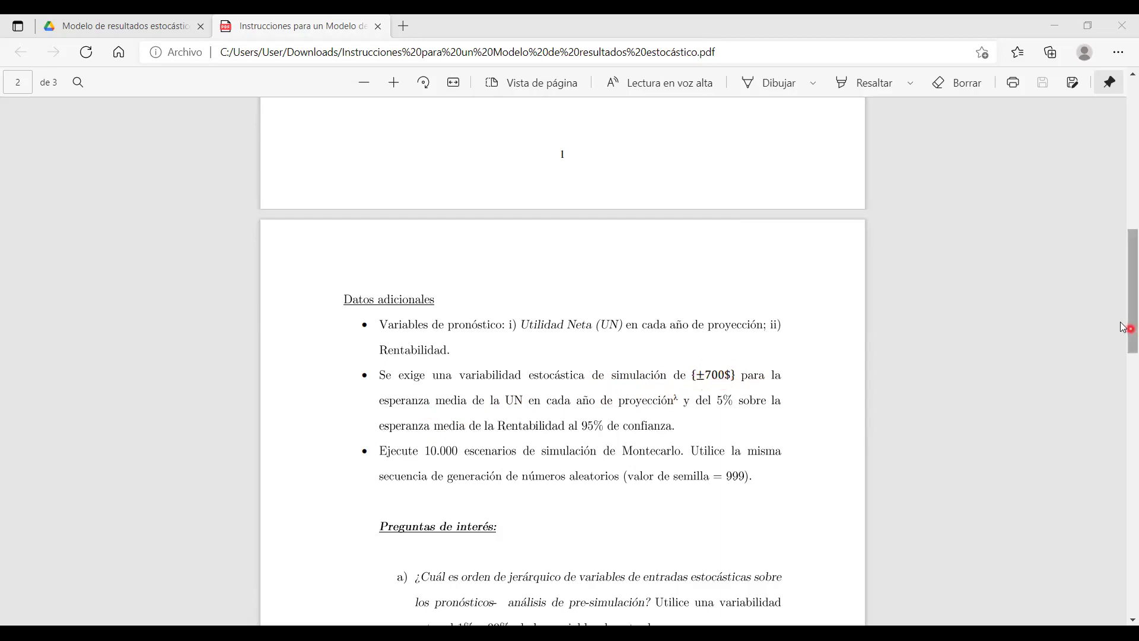
{"action": "scroll", "coordinate": [1123, 321], "scroll_direction": "down", "scroll_amount": 8}
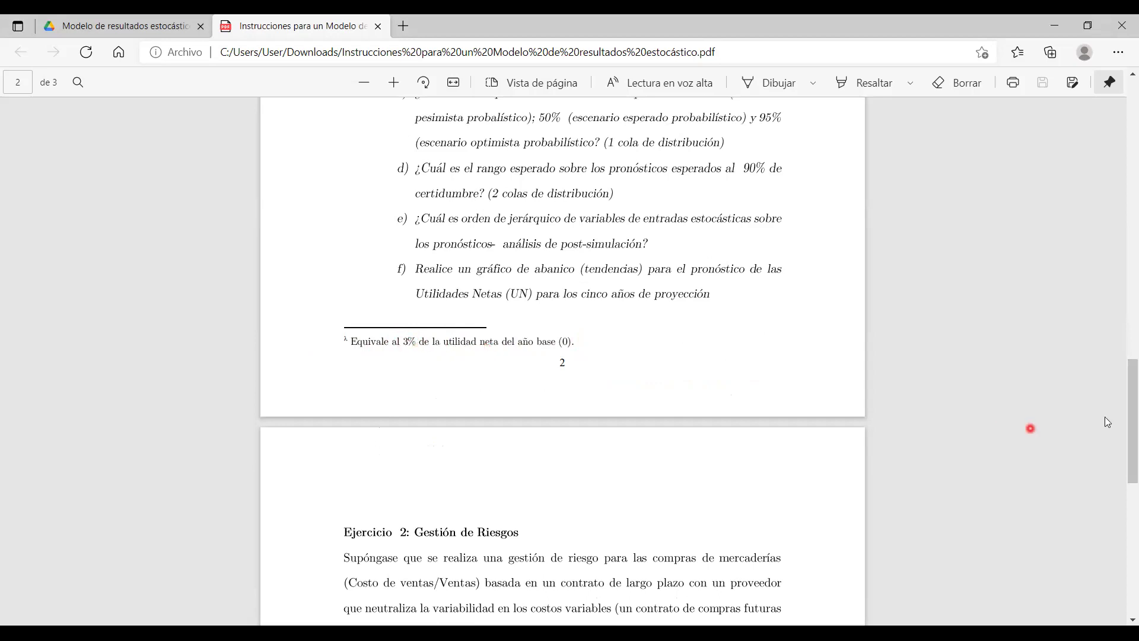
{"action": "left_click_drag", "start_coordinate": [1134, 425], "coordinate": [1123, 281]}
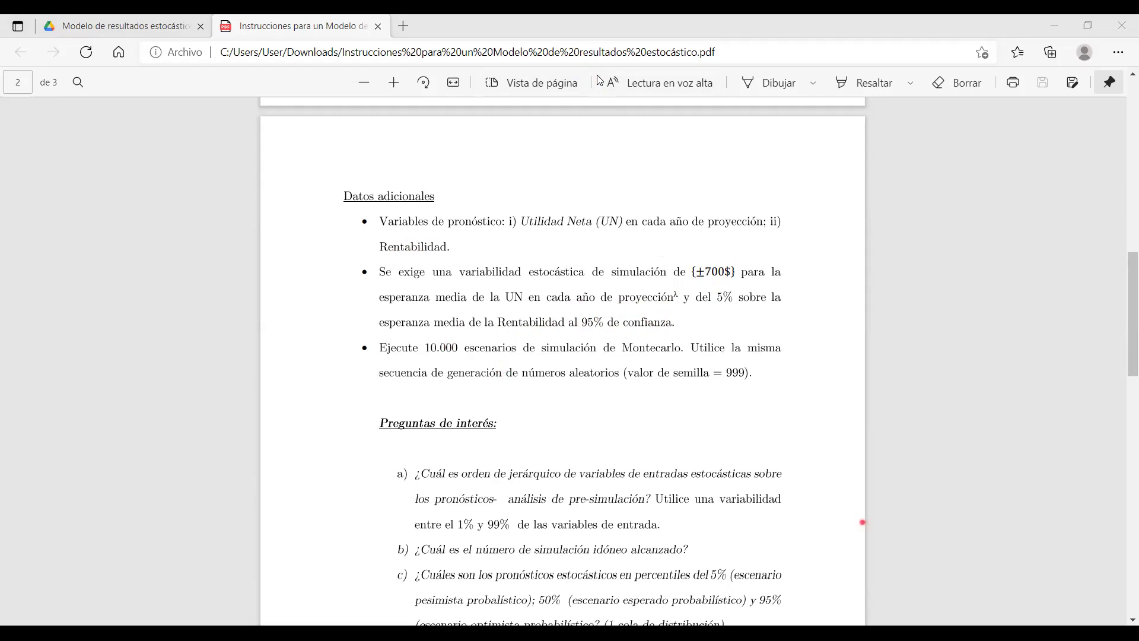
Return to Excel and start a forecast for the year 1 Utilidad neta in D30, named UN_1 with $ as its units
{"action": "key", "text": "alt+Tab"}
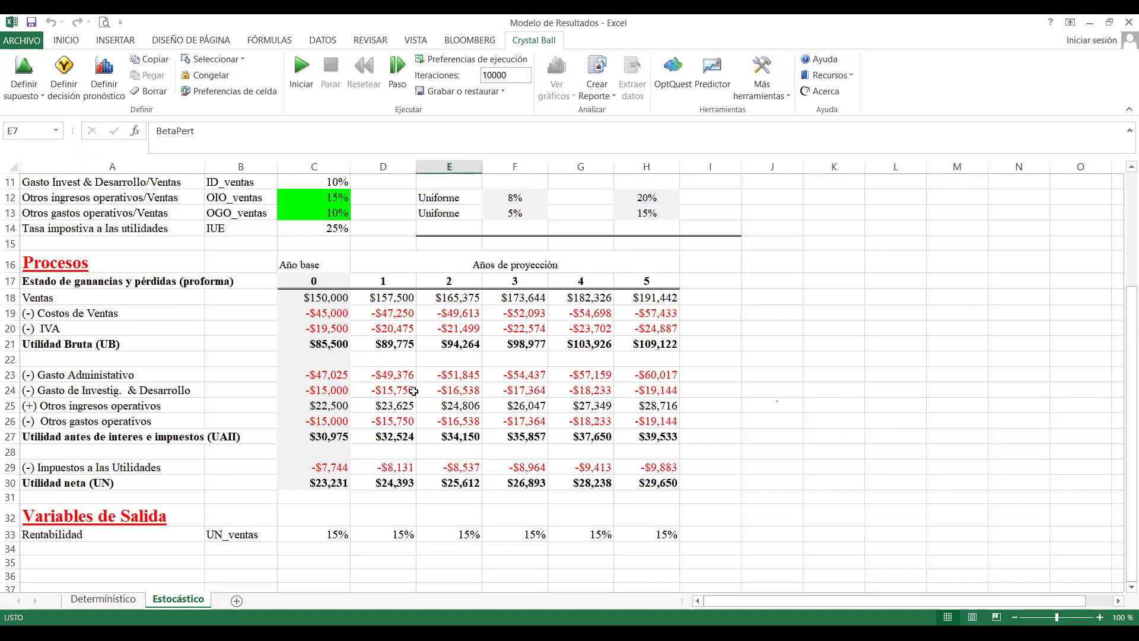
{"action": "left_click", "coordinate": [385, 389]}
{"action": "left_click", "coordinate": [392, 483]}
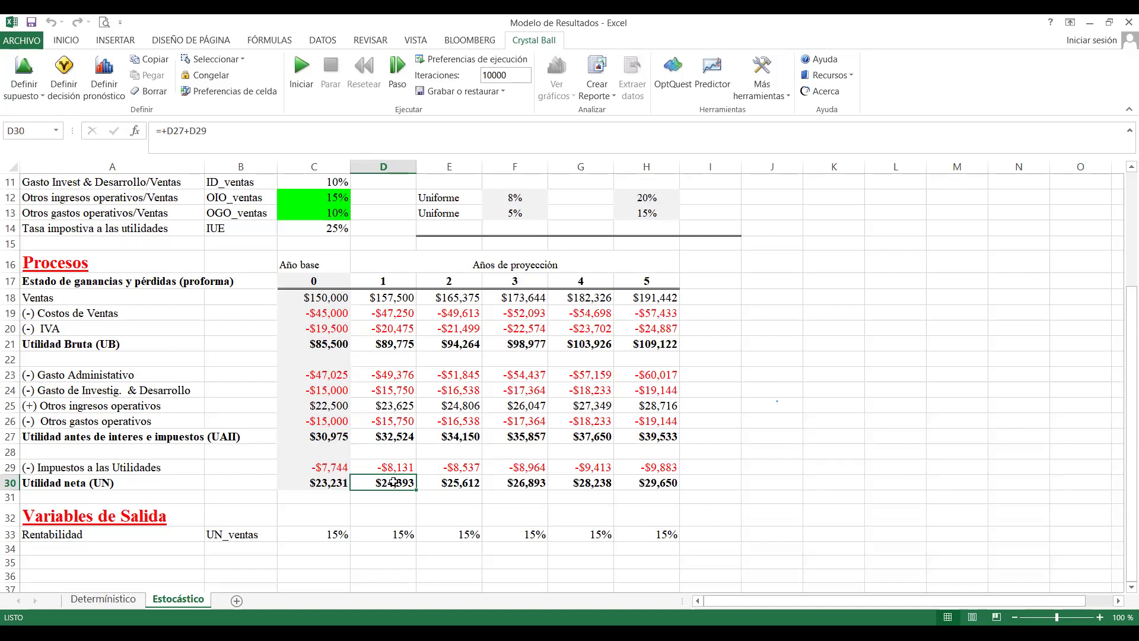
{"action": "left_click", "coordinate": [105, 81]}
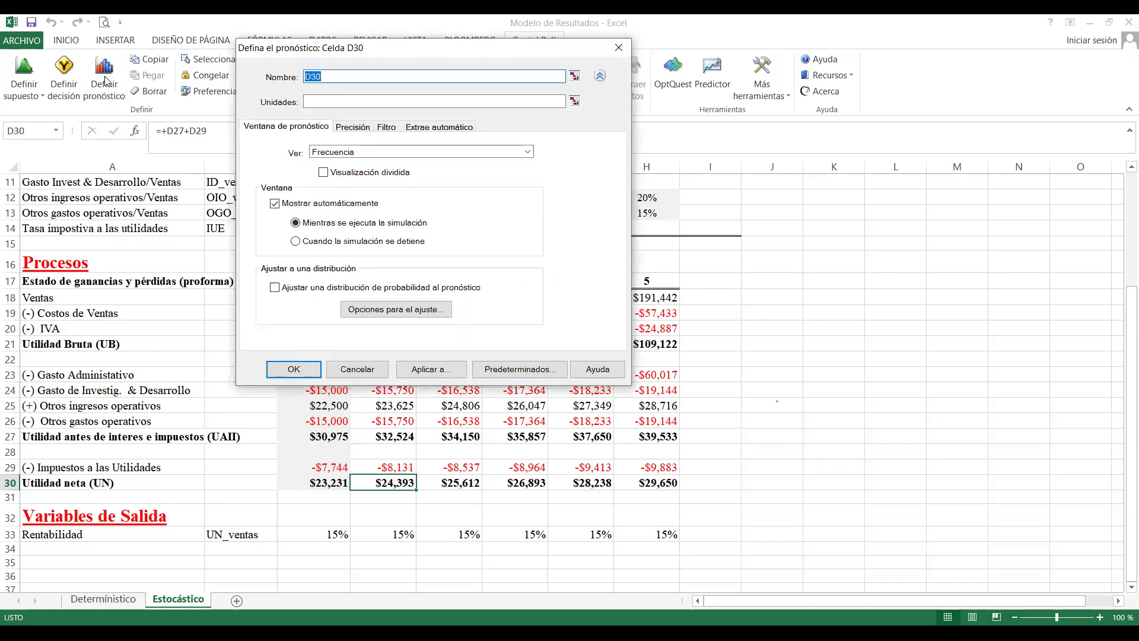
{"action": "left_click", "coordinate": [333, 77]}
{"action": "left_click_drag", "start_coordinate": [333, 77], "coordinate": [306, 77]}
{"action": "type", "text": "UN_1"}
{"action": "key", "text": "Tab"}
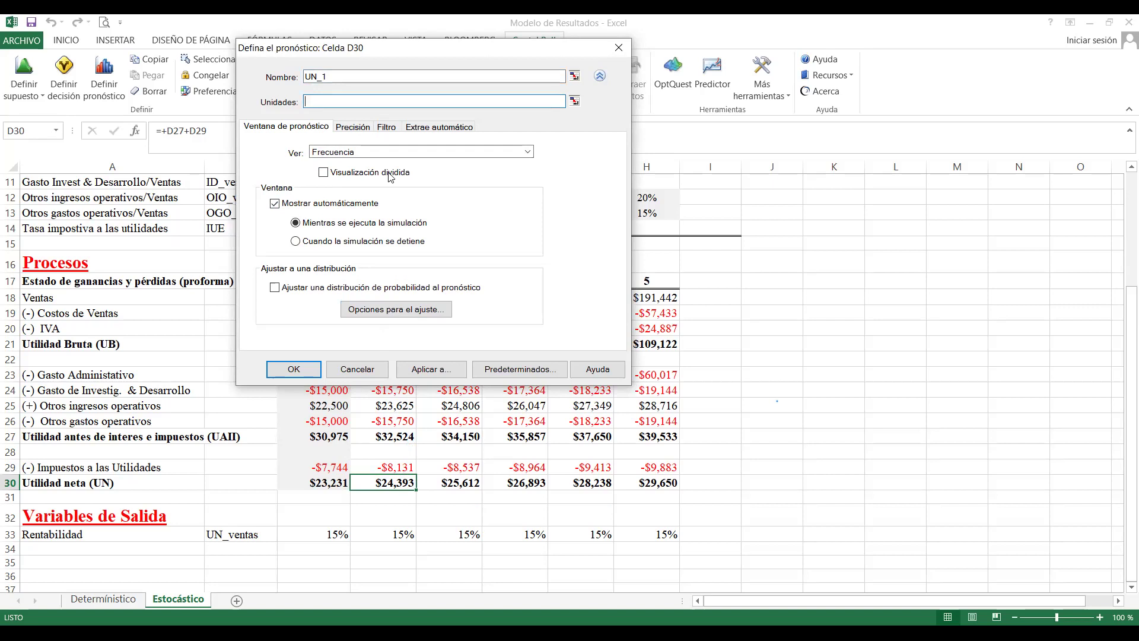
{"action": "type", "text": "$"}
Specify the UN_1 forecast's precision for the mean in absolute units, using the instructions' ±700 $, and accept the definition
{"action": "key", "text": "ctrl+Tab"}
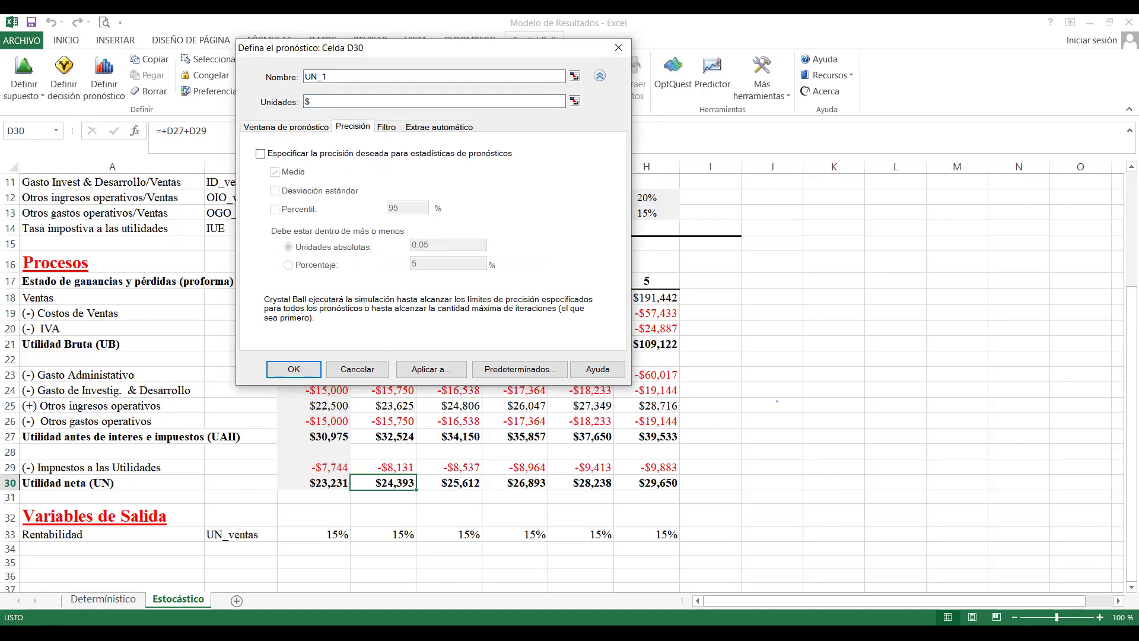
{"action": "left_click", "coordinate": [265, 153]}
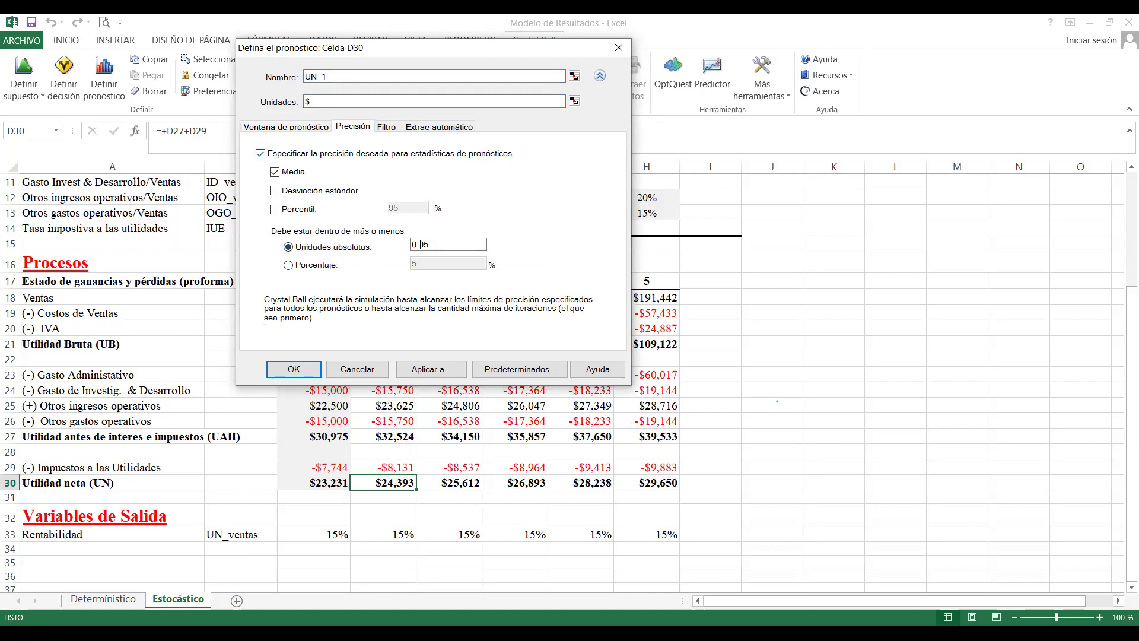
{"action": "left_click_drag", "start_coordinate": [429, 244], "coordinate": [413, 244]}
{"action": "type", "text": "7"}
{"action": "left_click", "coordinate": [314, 370]}
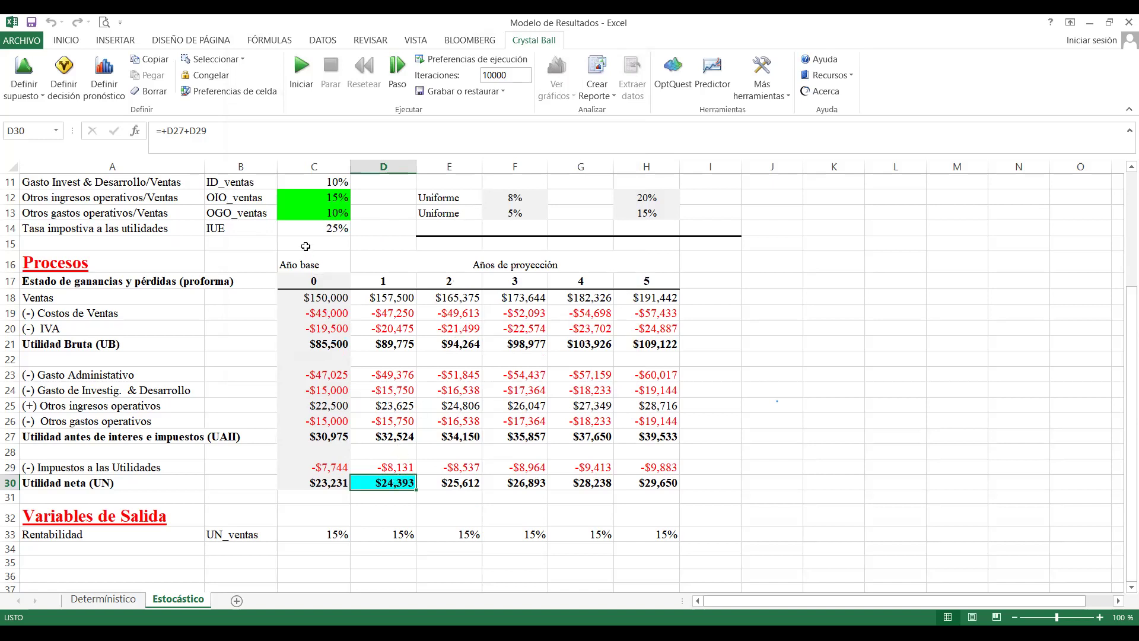
Copy the Crystal Ball forecast definition from D30 to the year 2 to 5 Utilidad neta cells E30:H30
{"action": "left_click", "coordinate": [160, 64]}
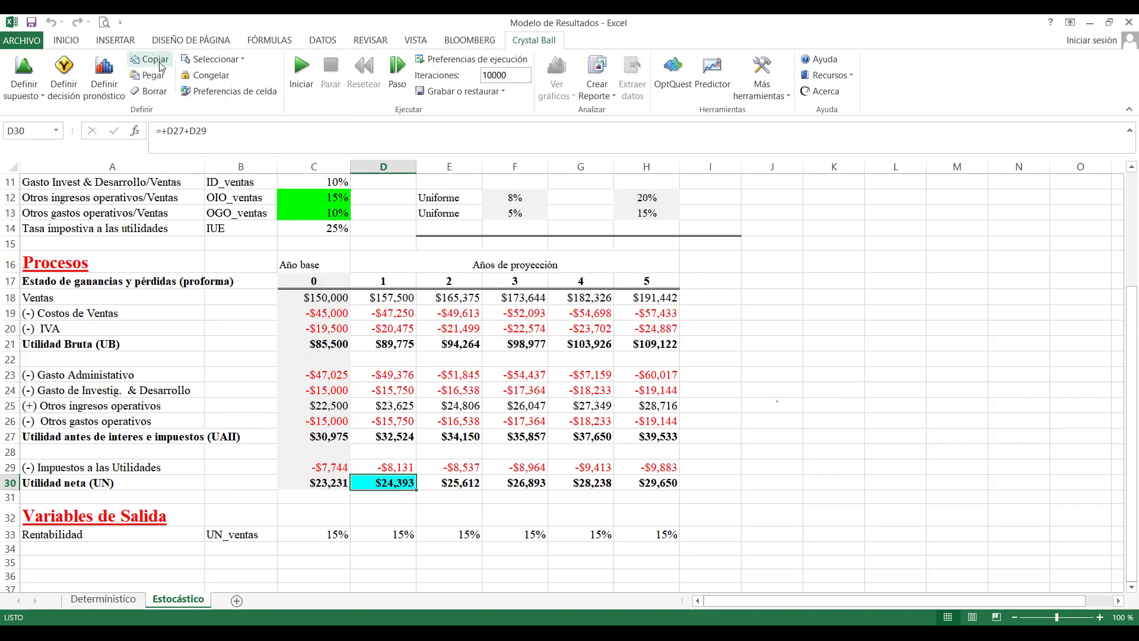
{"action": "left_click_drag", "start_coordinate": [468, 482], "coordinate": [630, 476]}
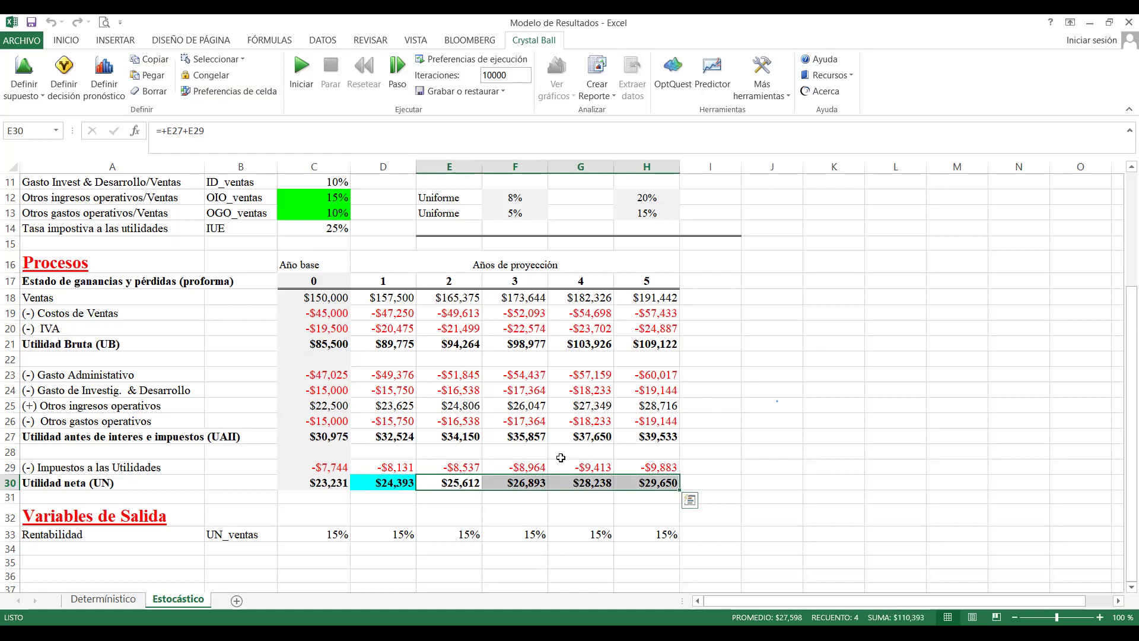
{"action": "left_click", "coordinate": [158, 81]}
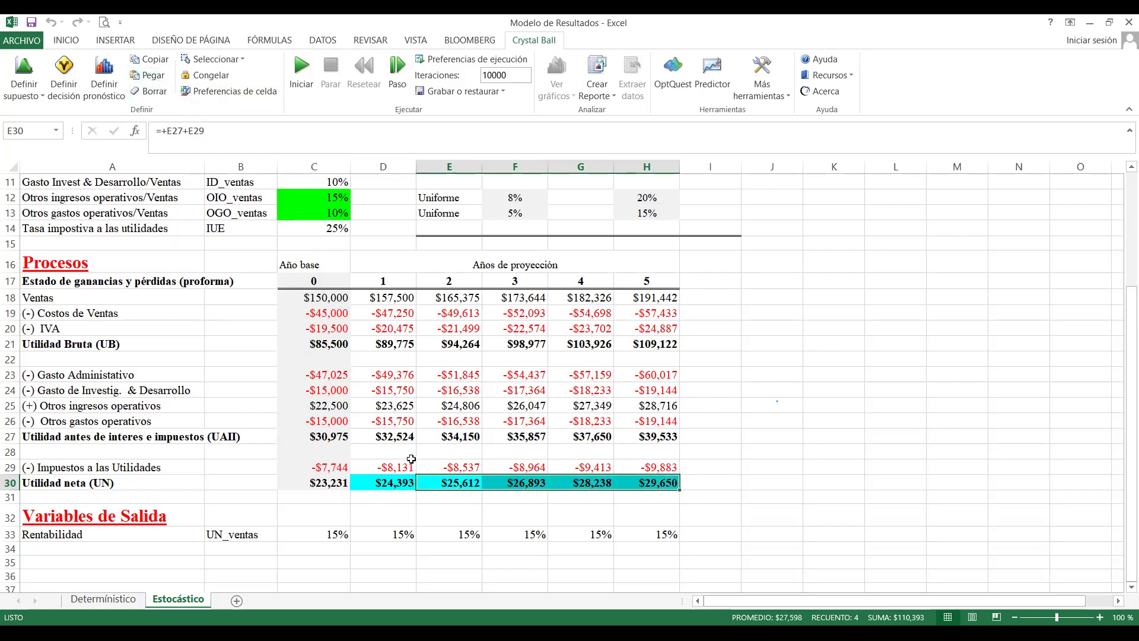
{"action": "left_click", "coordinate": [454, 480]}
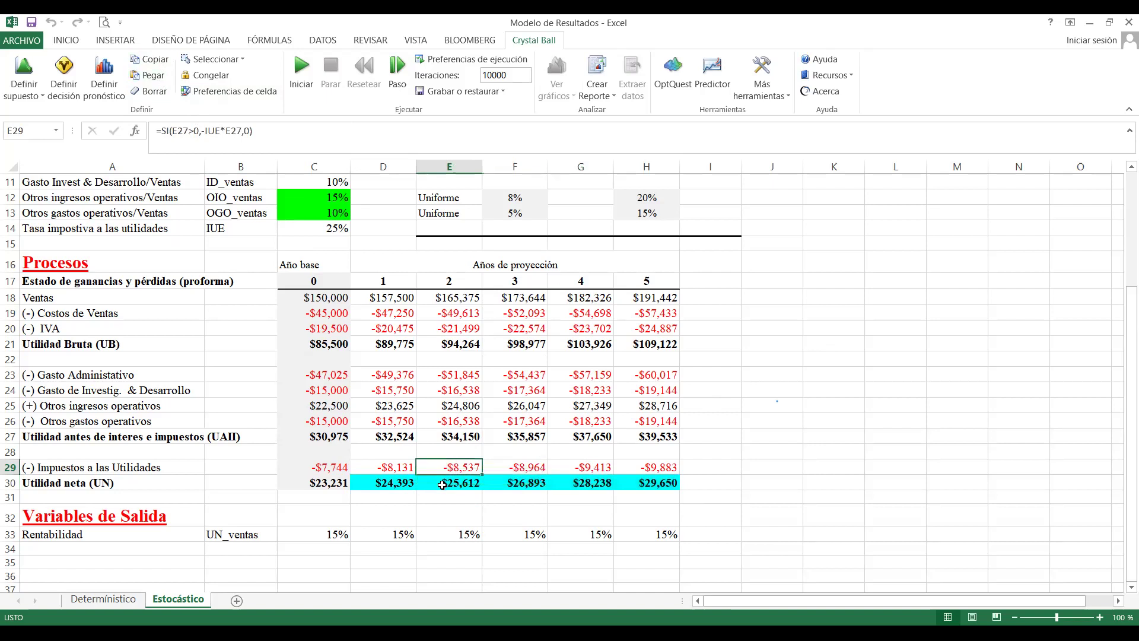
{"action": "left_click", "coordinate": [529, 478]}
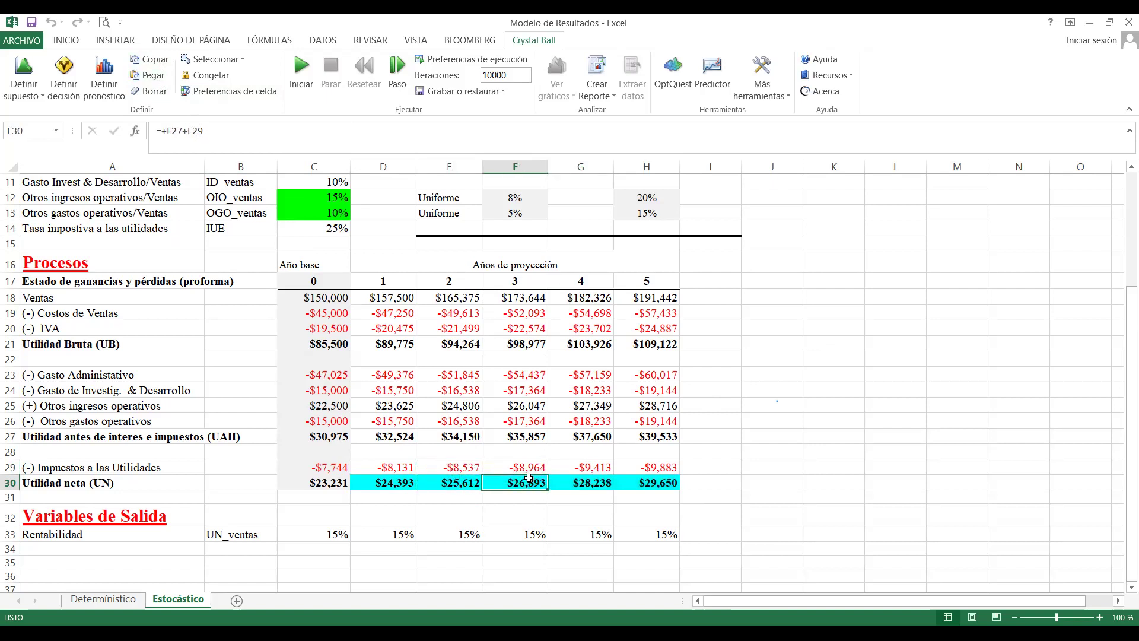
{"action": "left_click", "coordinate": [573, 478]}
{"action": "left_click", "coordinate": [644, 483]}
{"action": "left_click", "coordinate": [594, 480]}
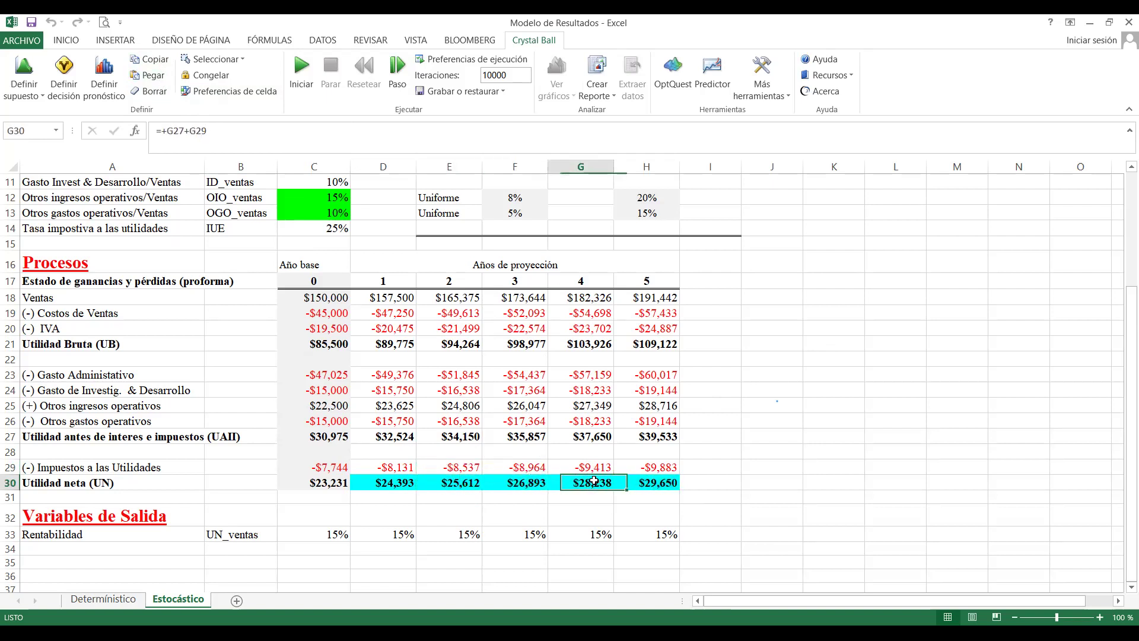
{"action": "left_click", "coordinate": [530, 478]}
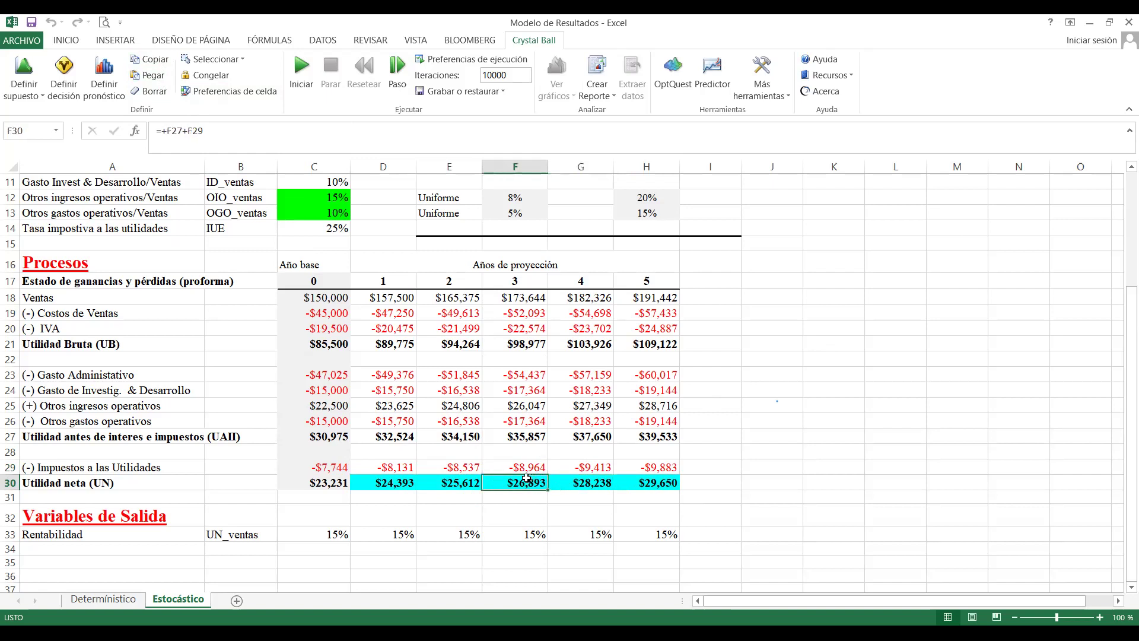
Rename the forecast copied to the year 2 Utilidad neta in E30 to match its year and accept it
{"action": "left_click", "coordinate": [456, 481]}
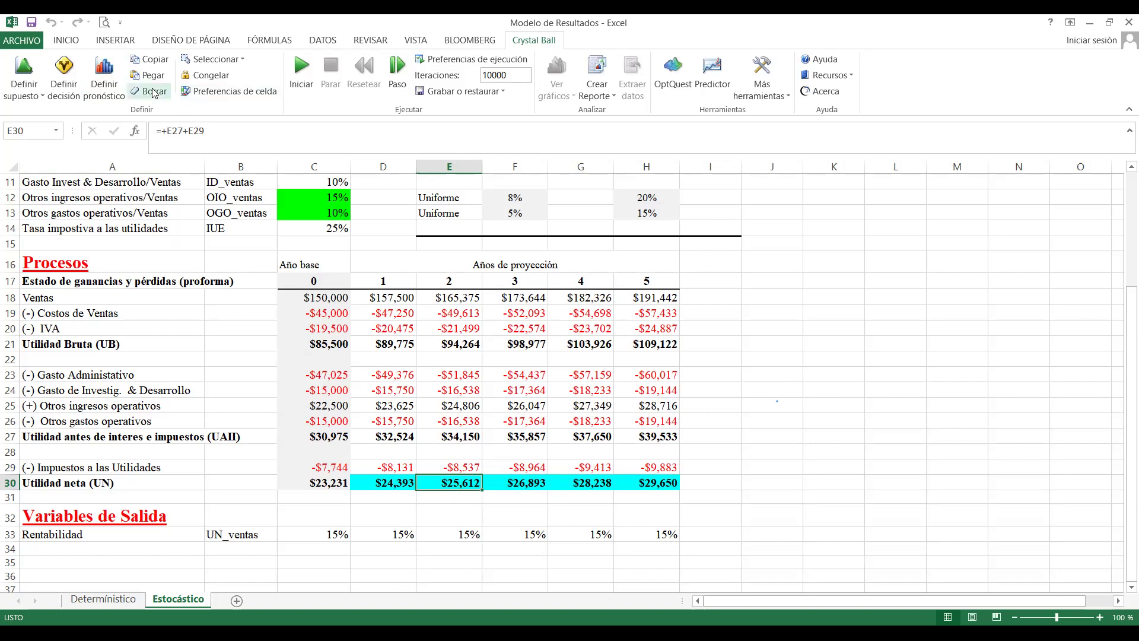
{"action": "left_click", "coordinate": [117, 77]}
{"action": "key", "text": "Right"}
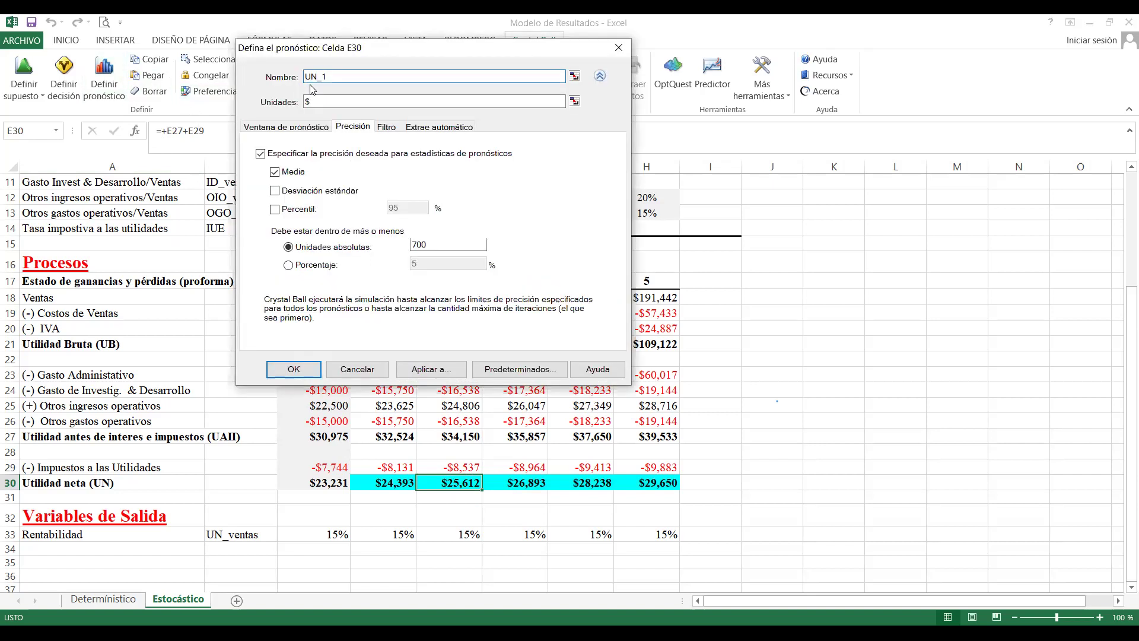
{"action": "key", "text": "BackSpace"}
{"action": "left_click", "coordinate": [306, 375]}
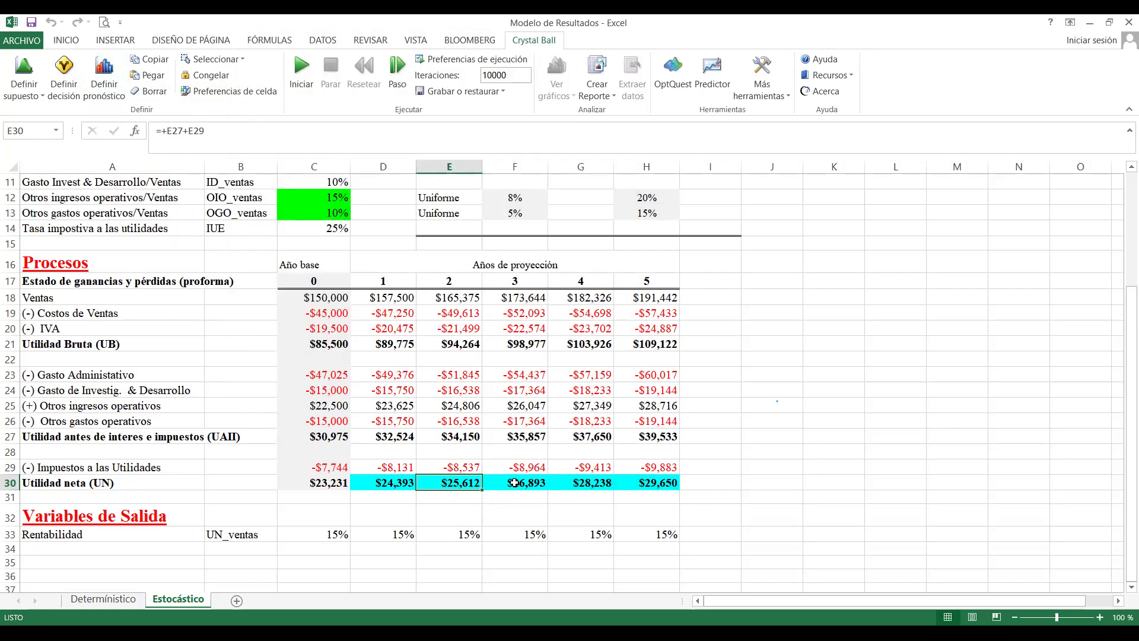
Rename the year 3 Utilidad neta forecast in F30 as UN_3 and accept the definition
{"action": "left_click", "coordinate": [514, 482]}
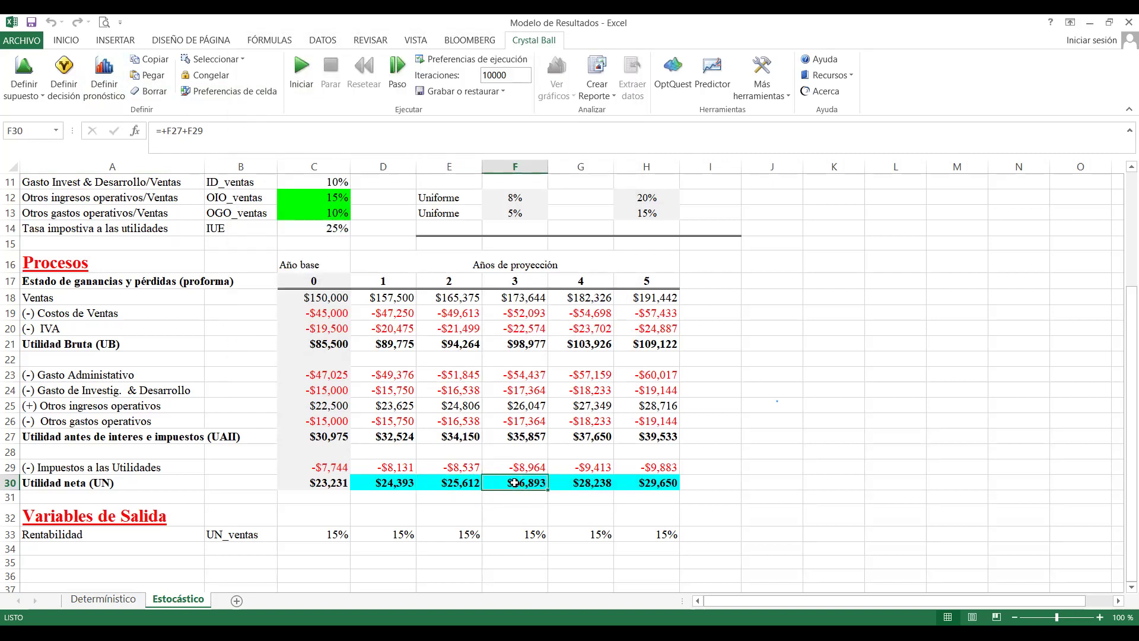
{"action": "left_click", "coordinate": [115, 75]}
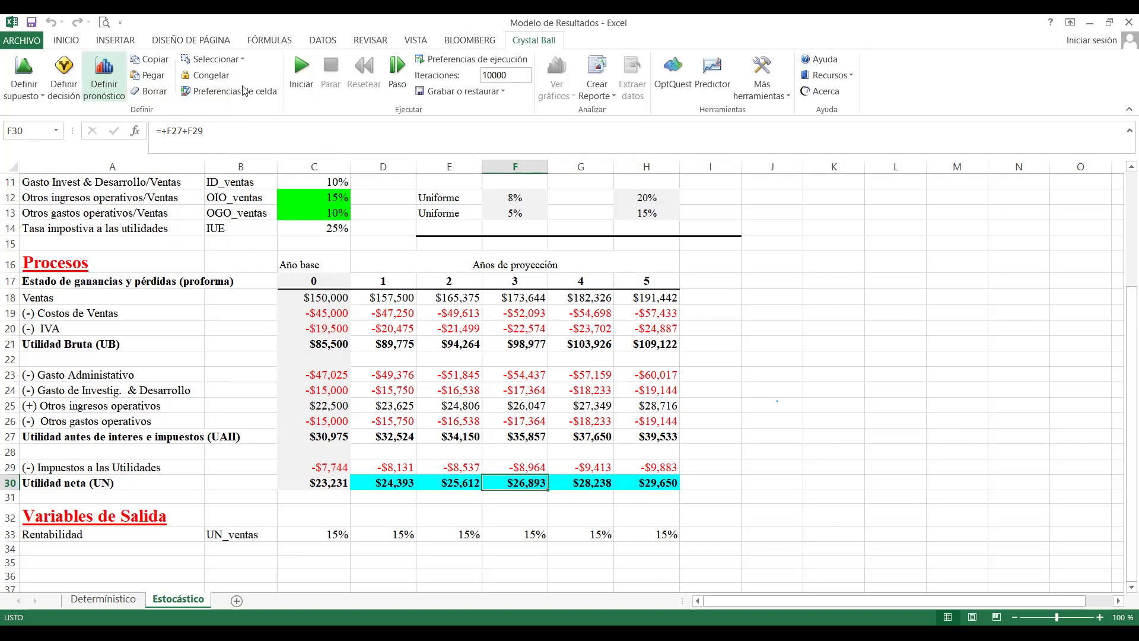
{"action": "left_click", "coordinate": [337, 73]}
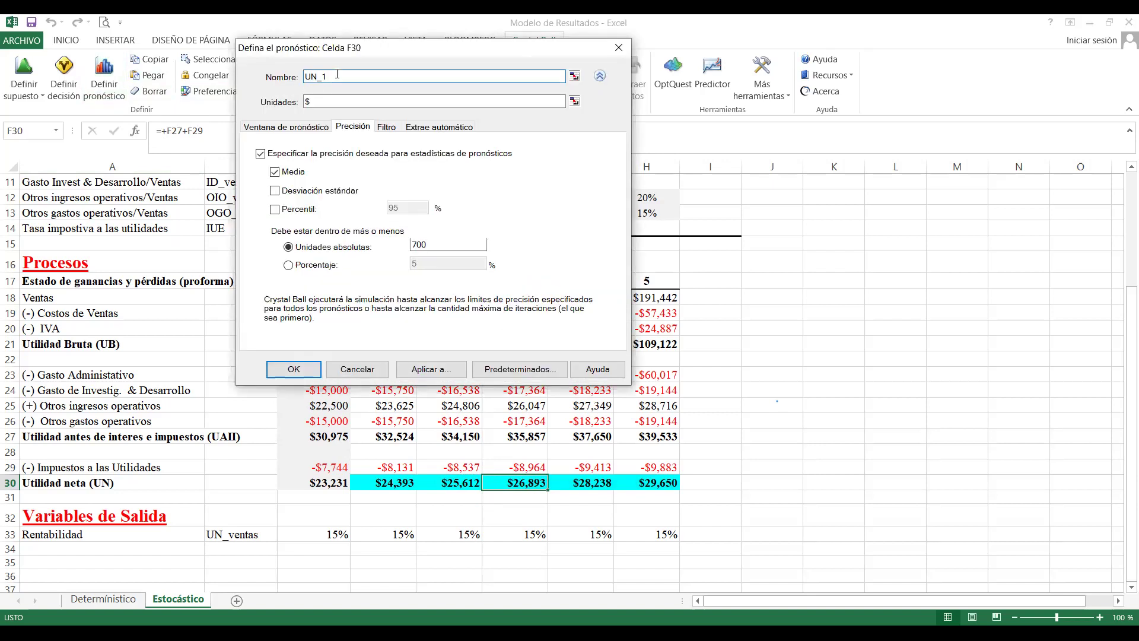
{"action": "type", "text": "3"}
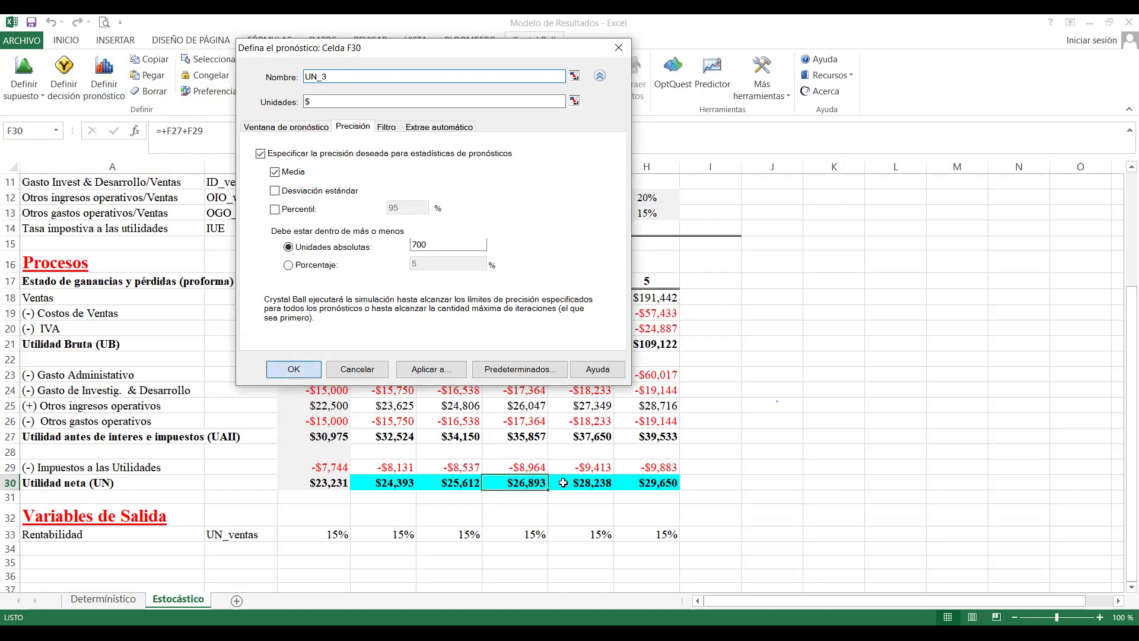
{"action": "left_click", "coordinate": [293, 369]}
Rename the year 4 Utilidad neta forecast in G30 as UN_4 and accept the definition
{"action": "key", "text": "Right"}
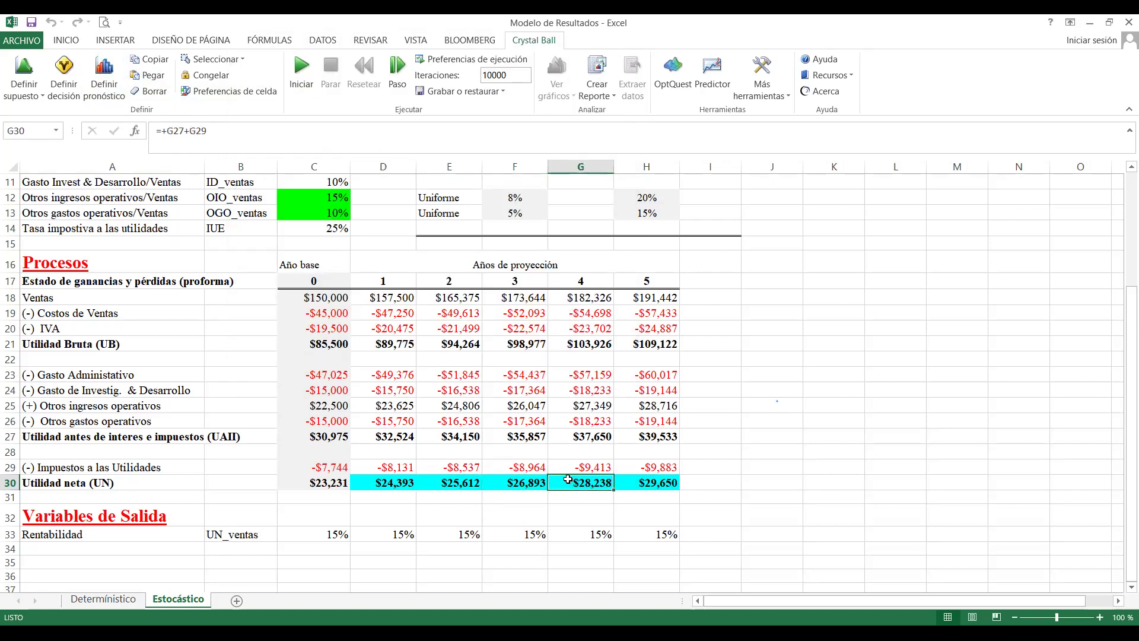
{"action": "left_click", "coordinate": [113, 70]}
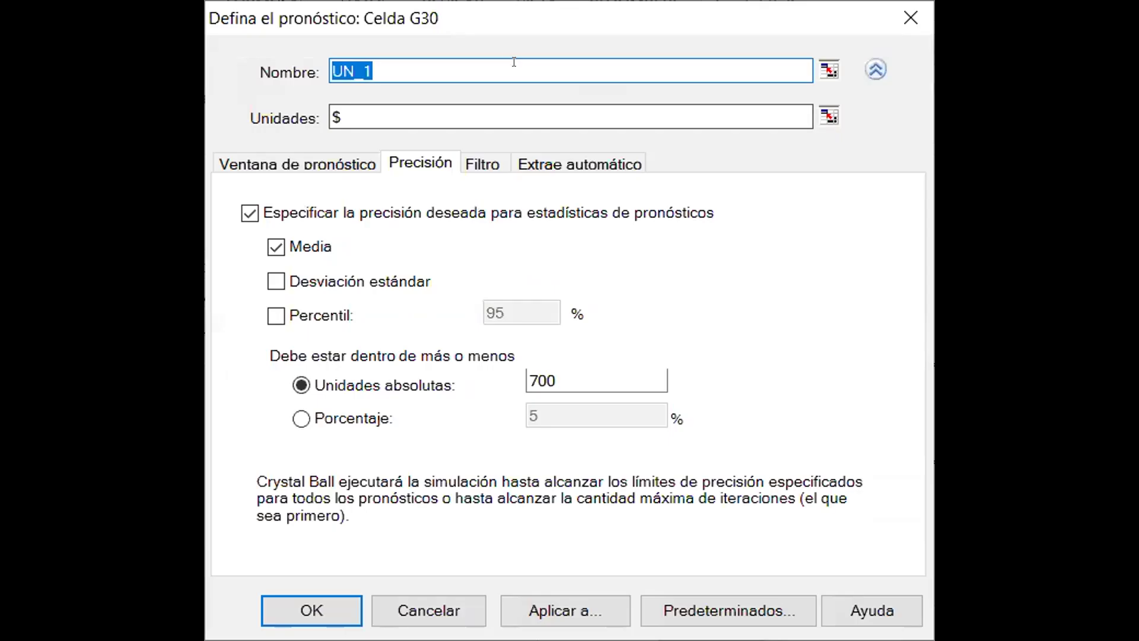
{"action": "left_click", "coordinate": [403, 71]}
{"action": "key", "text": "BackSpace"}
{"action": "type", "text": "4"}
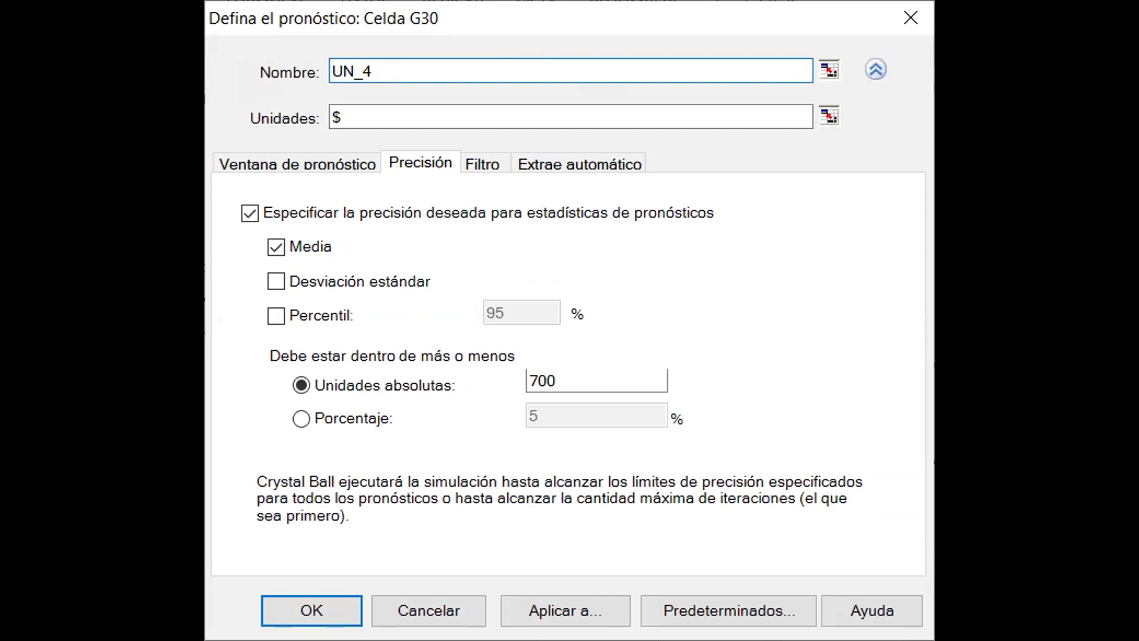
{"action": "key", "text": "Return"}
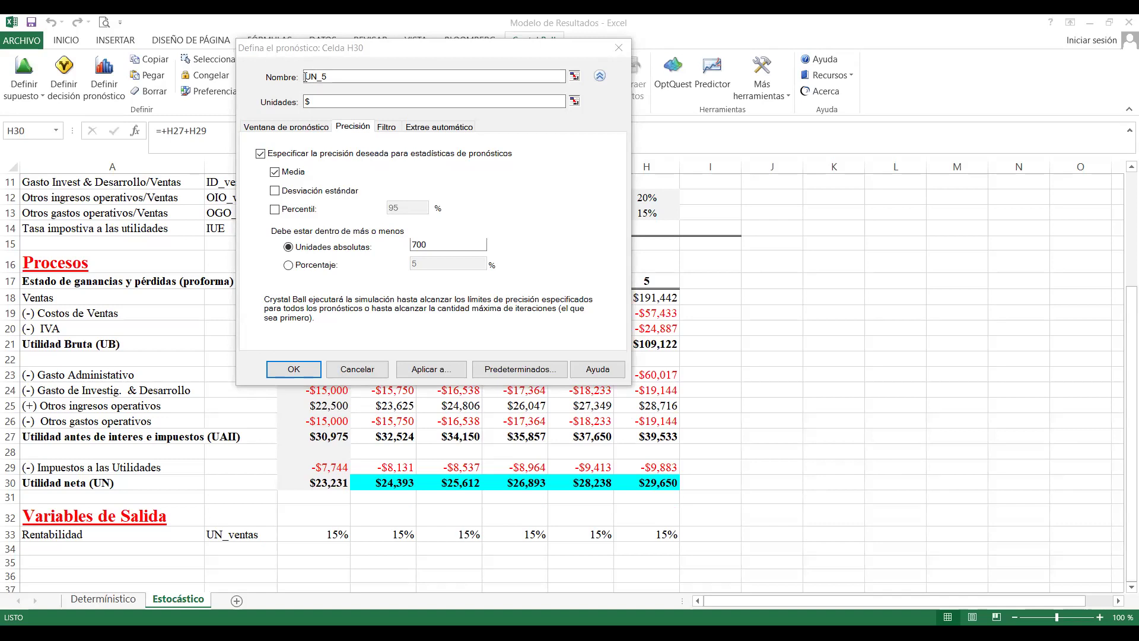
Confirm UN_5 as the name of the year 5 Utilidad neta forecast in H30 and accept the definition
{"action": "left_click_drag", "start_coordinate": [305, 76], "coordinate": [333, 71]}
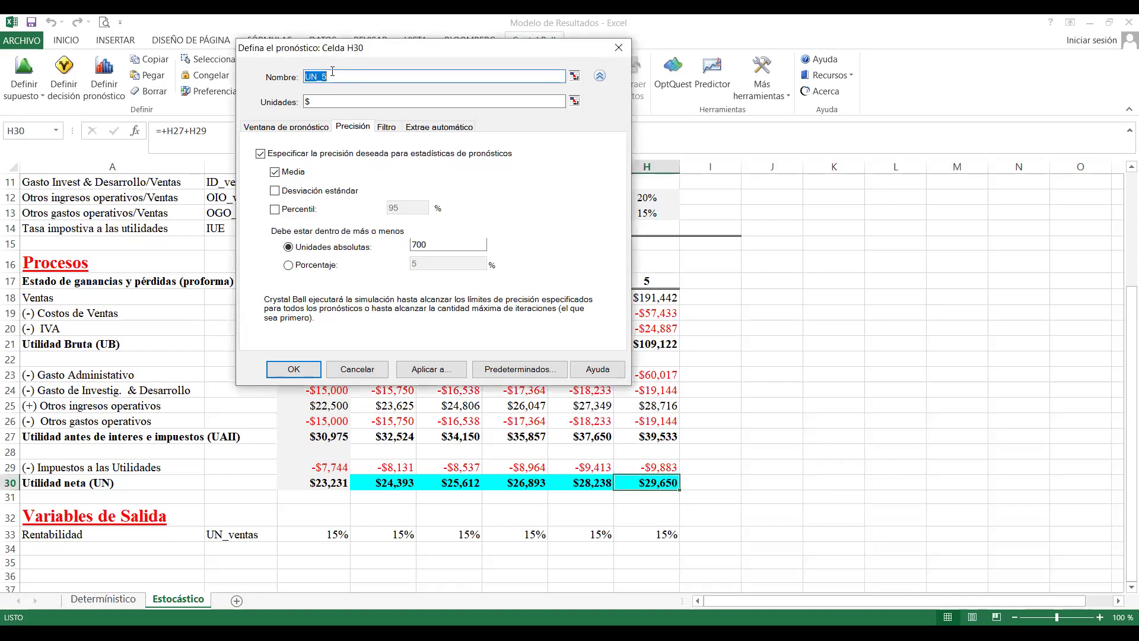
{"action": "left_click", "coordinate": [341, 77]}
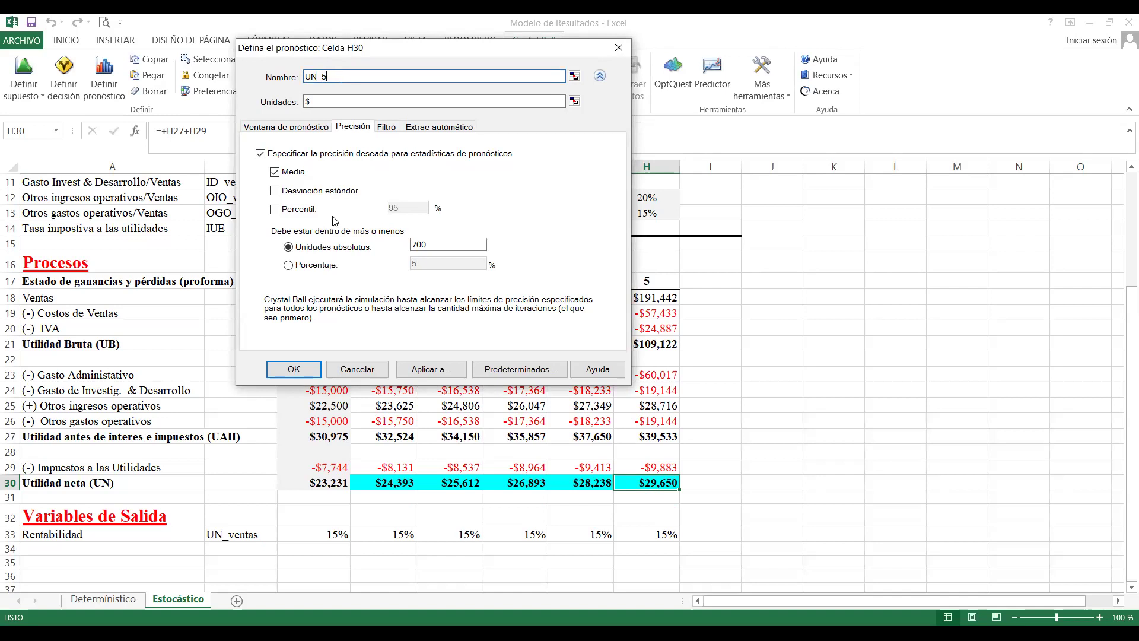
{"action": "left_click", "coordinate": [295, 369]}
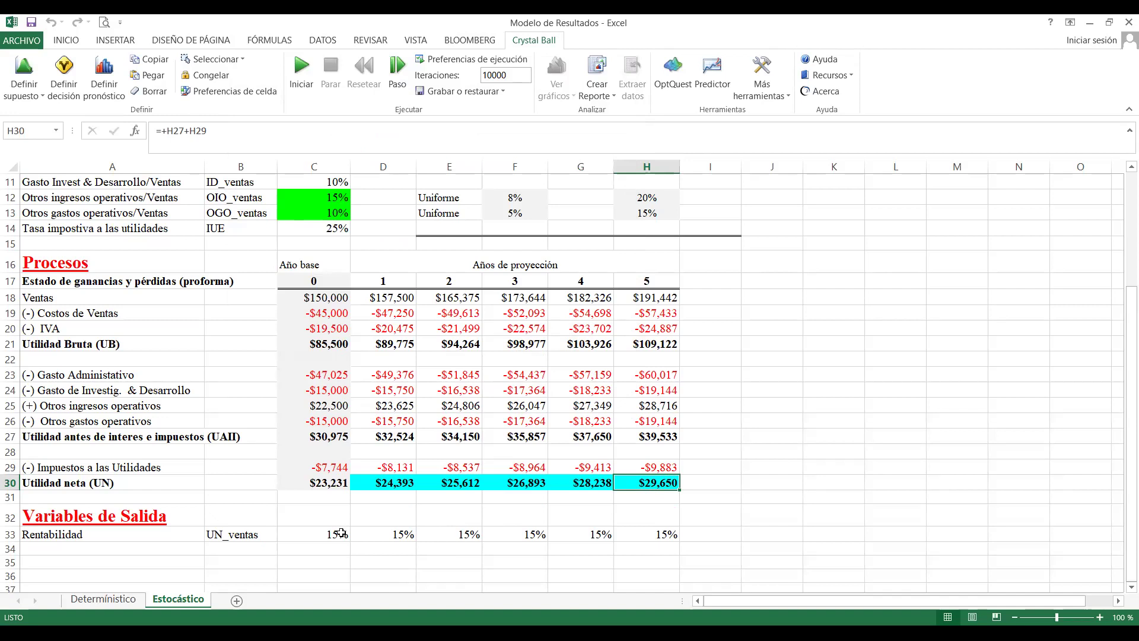
Start a forecast for the year 1 Rentabilidad in D33, named Rentabilidad_1 with % as its units
{"action": "left_click", "coordinate": [382, 538]}
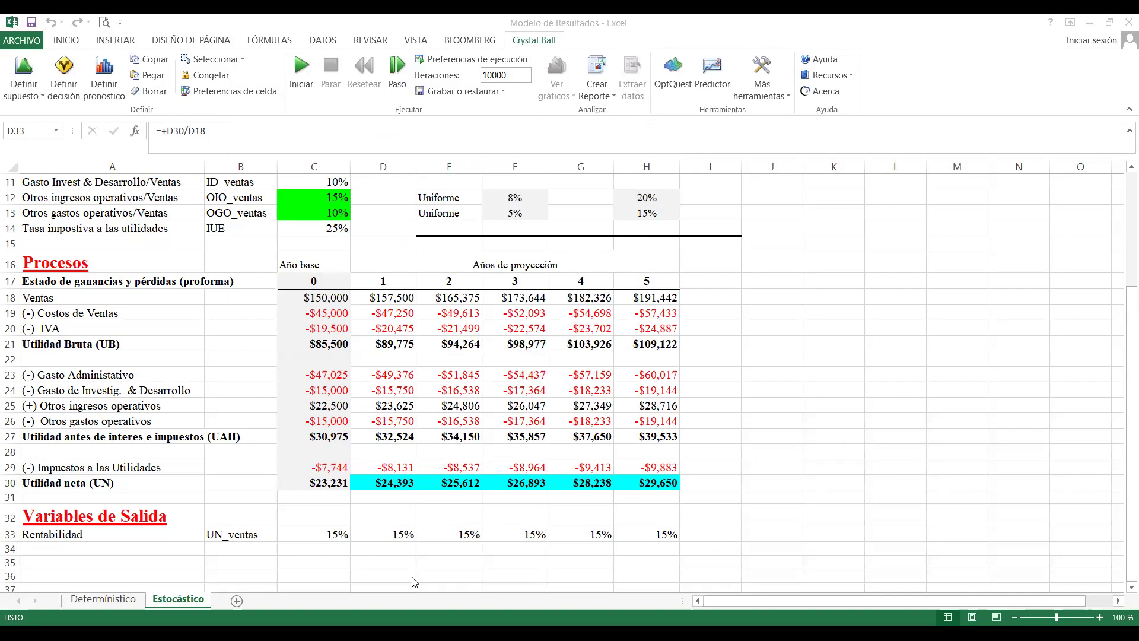
{"action": "left_click", "coordinate": [396, 540]}
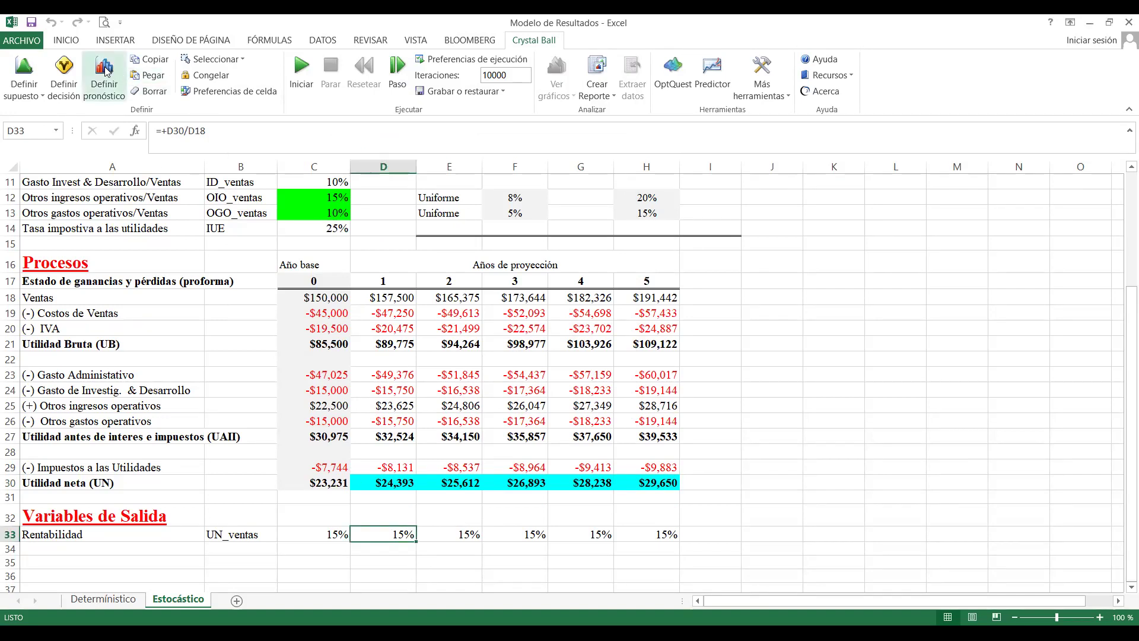
{"action": "left_click", "coordinate": [106, 69]}
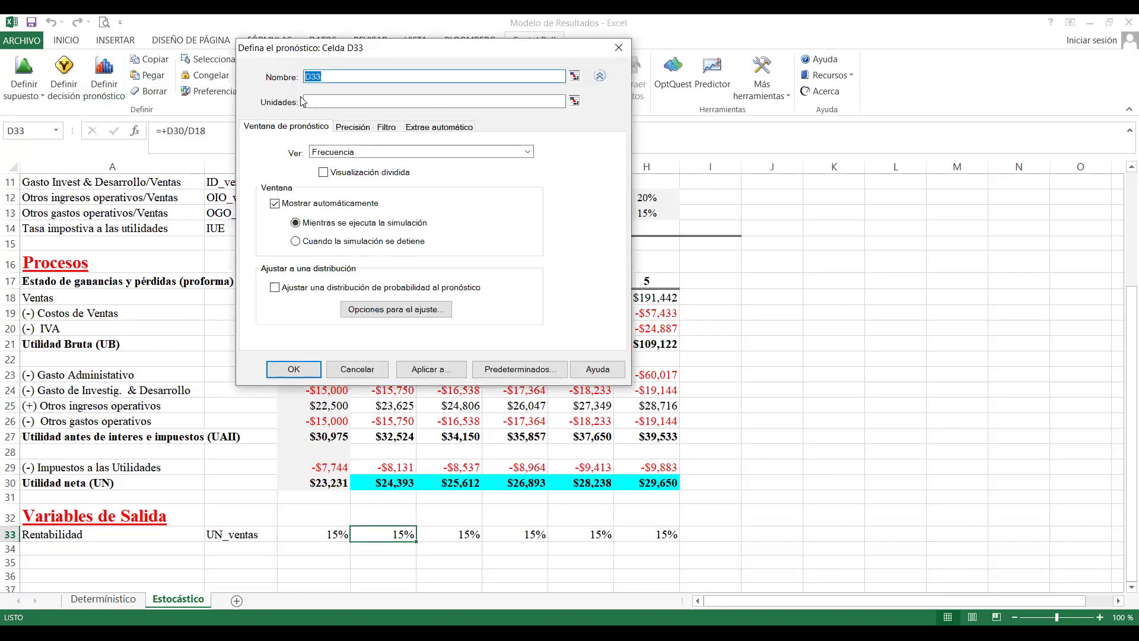
{"action": "type", "text": "Rentabilidad"}
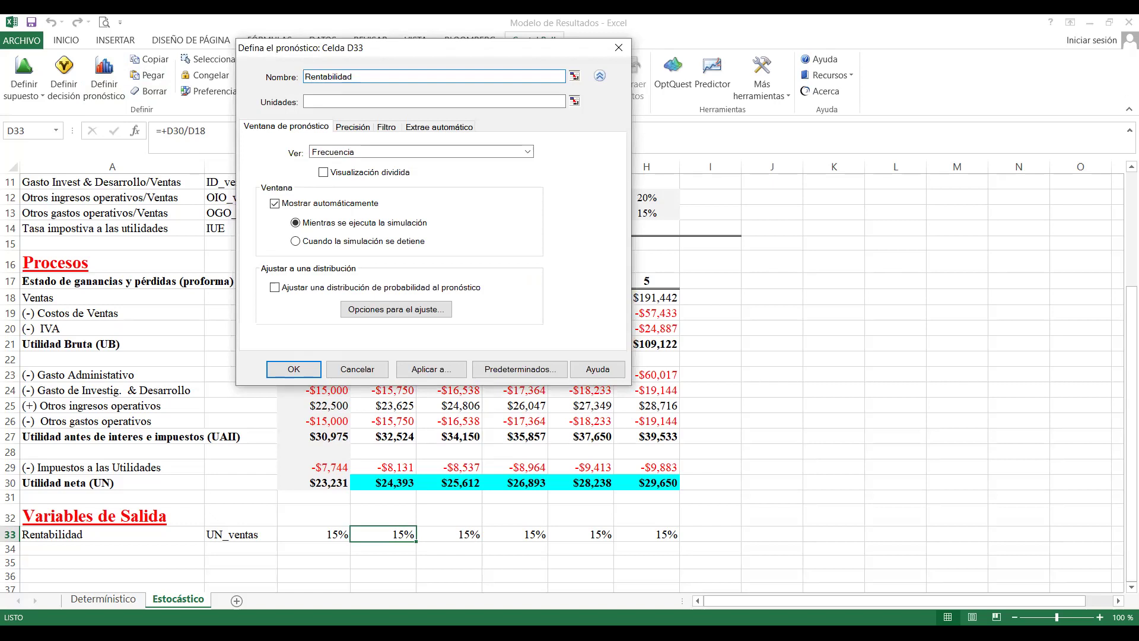
{"action": "type", "text": "_1"}
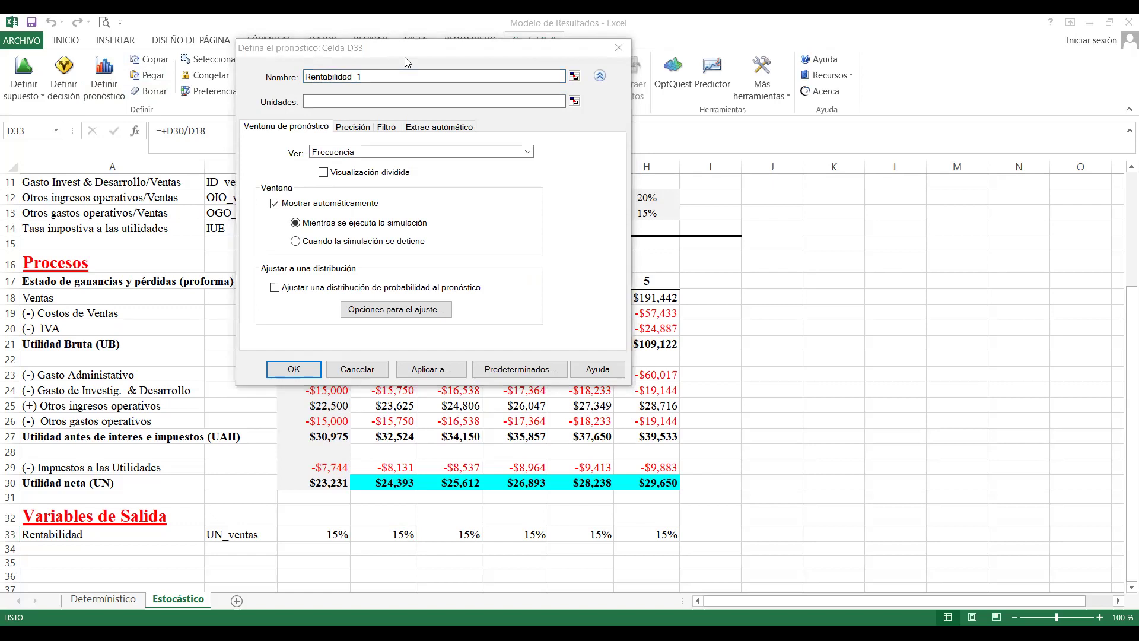
{"action": "left_click", "coordinate": [561, 156]}
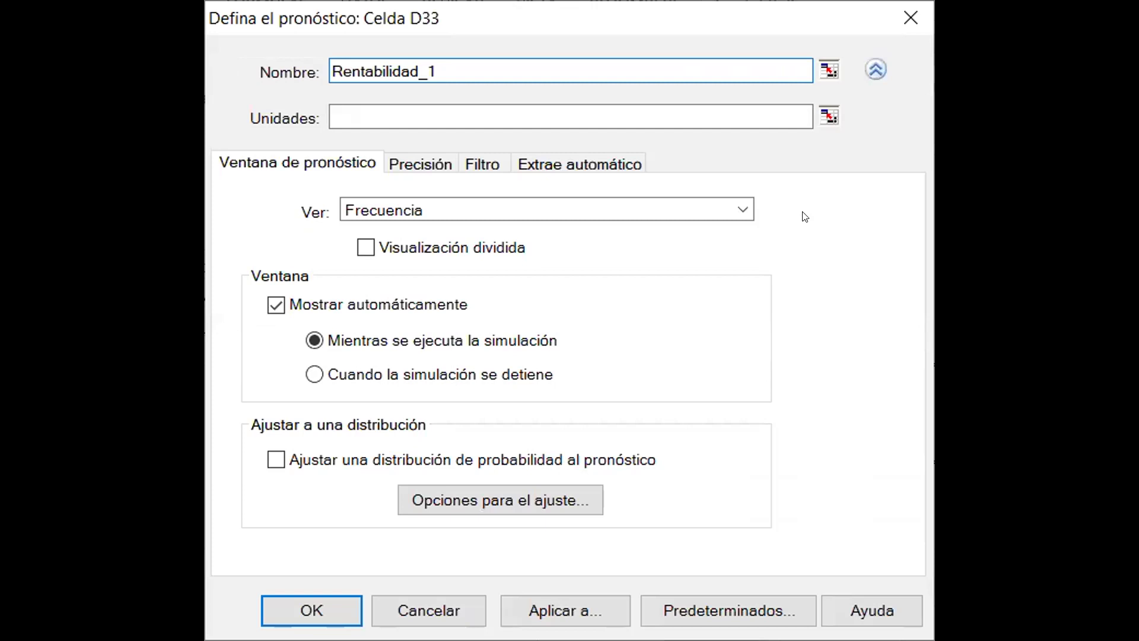
{"action": "left_click", "coordinate": [445, 113]}
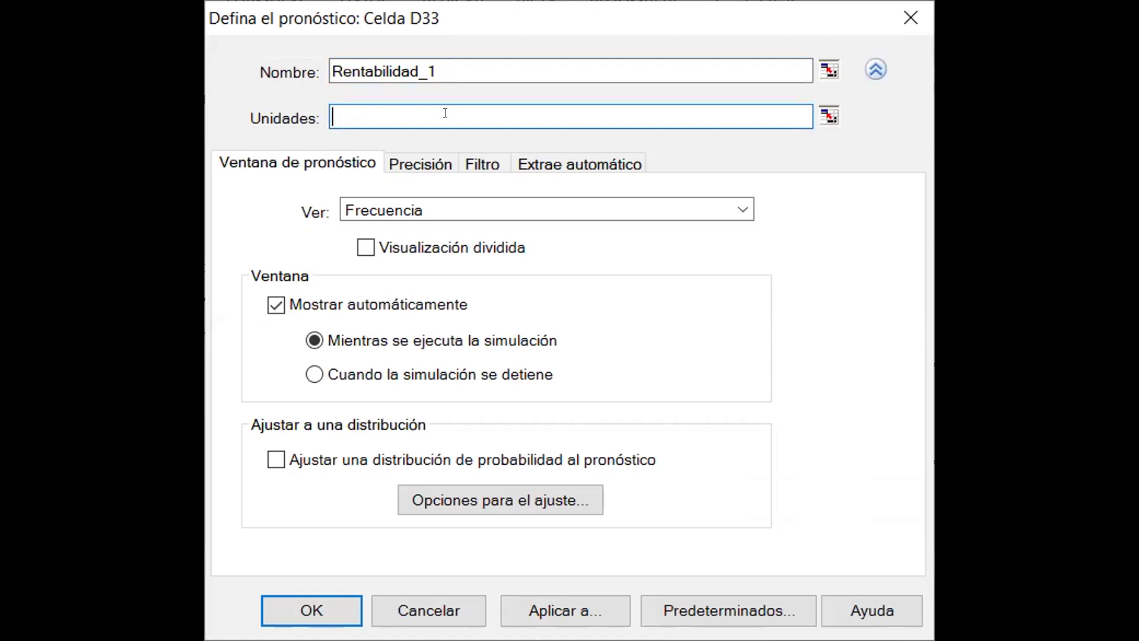
{"action": "type", "text": "%"}
Specify the Rentabilidad_1 forecast's precision for the mean as a percentage of 5% and accept the definition
{"action": "left_click", "coordinate": [437, 164]}
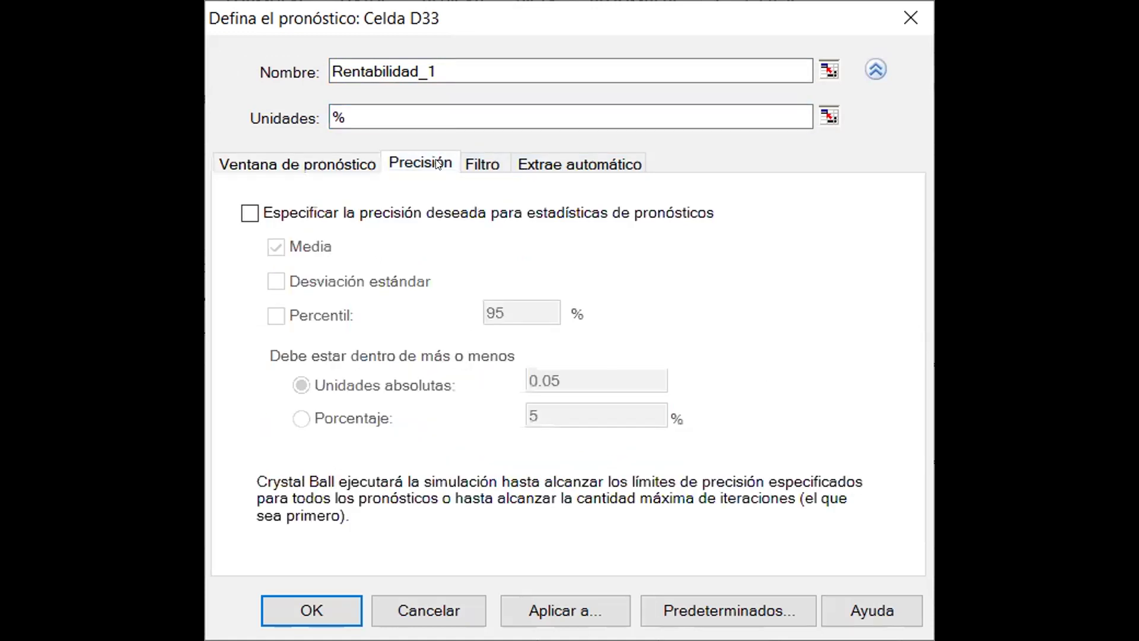
{"action": "left_click", "coordinate": [363, 215]}
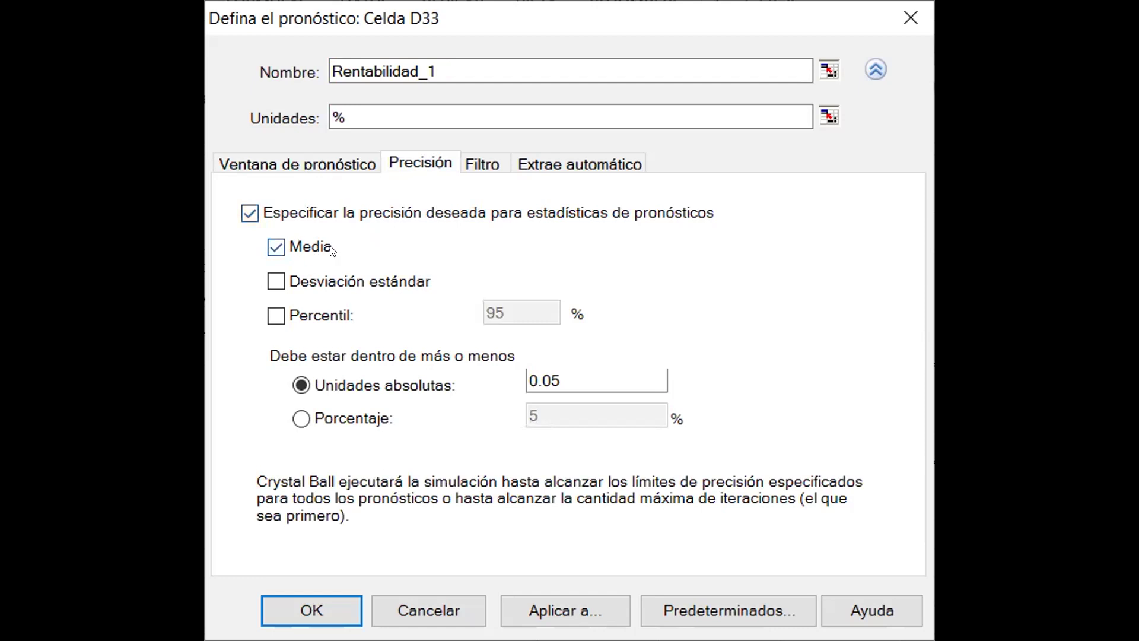
{"action": "left_click", "coordinate": [295, 412]}
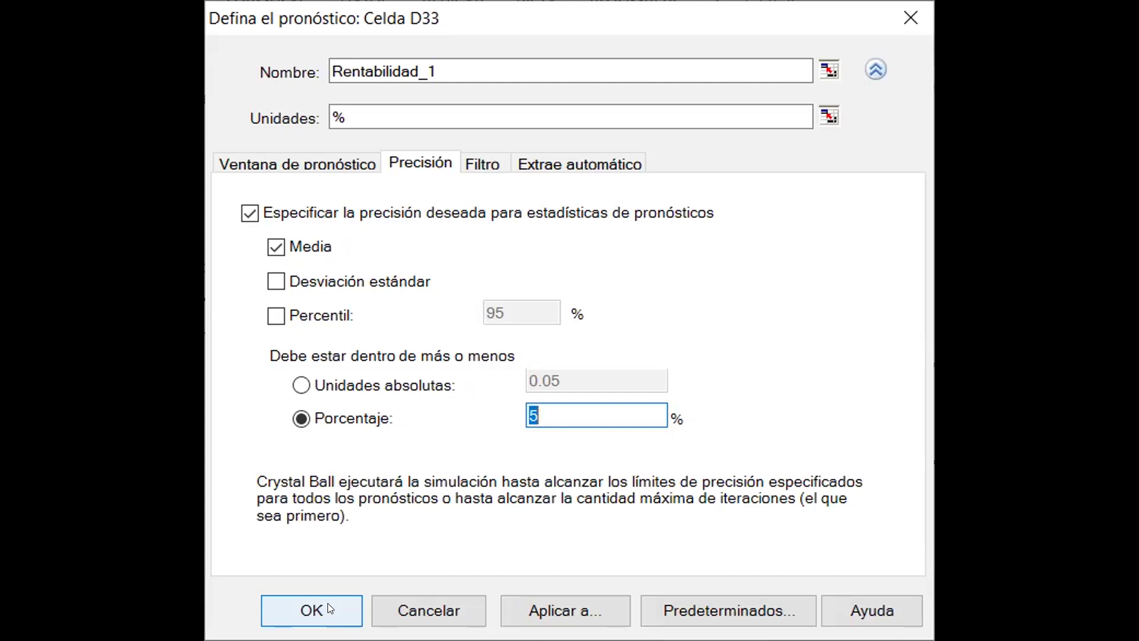
{"action": "left_click", "coordinate": [328, 603]}
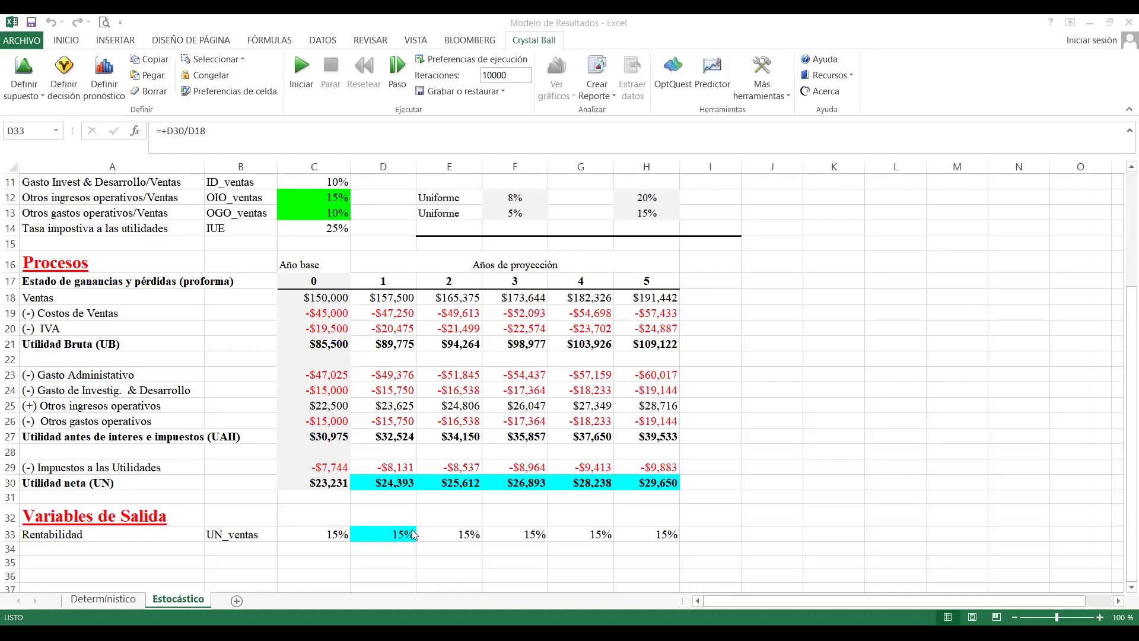
Copy the Crystal Ball forecast definition of the year 1 Rentabilidad in D33 to the year 2 to 5 cells E33:H33
{"action": "left_click", "coordinate": [406, 534]}
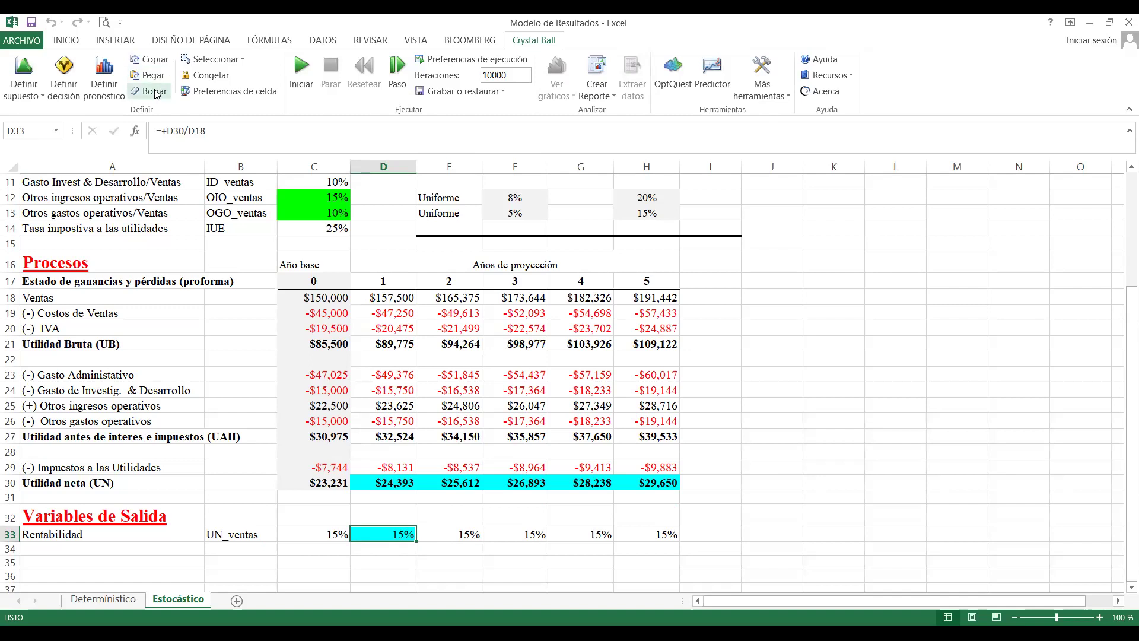
{"action": "left_click", "coordinate": [158, 63]}
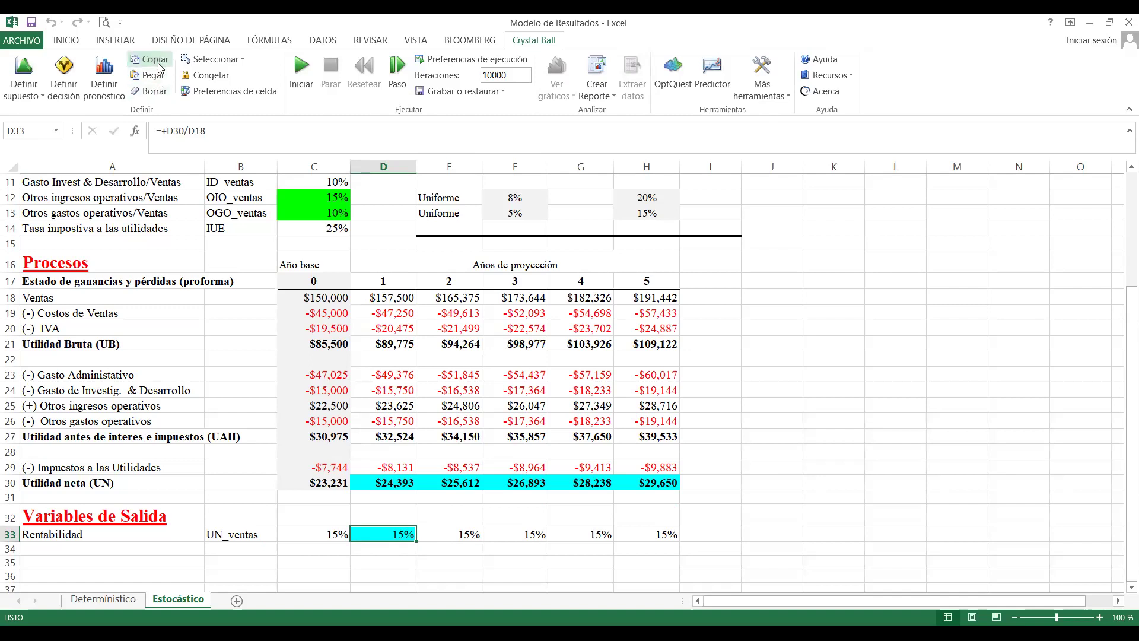
{"action": "left_click_drag", "start_coordinate": [475, 535], "coordinate": [659, 535]}
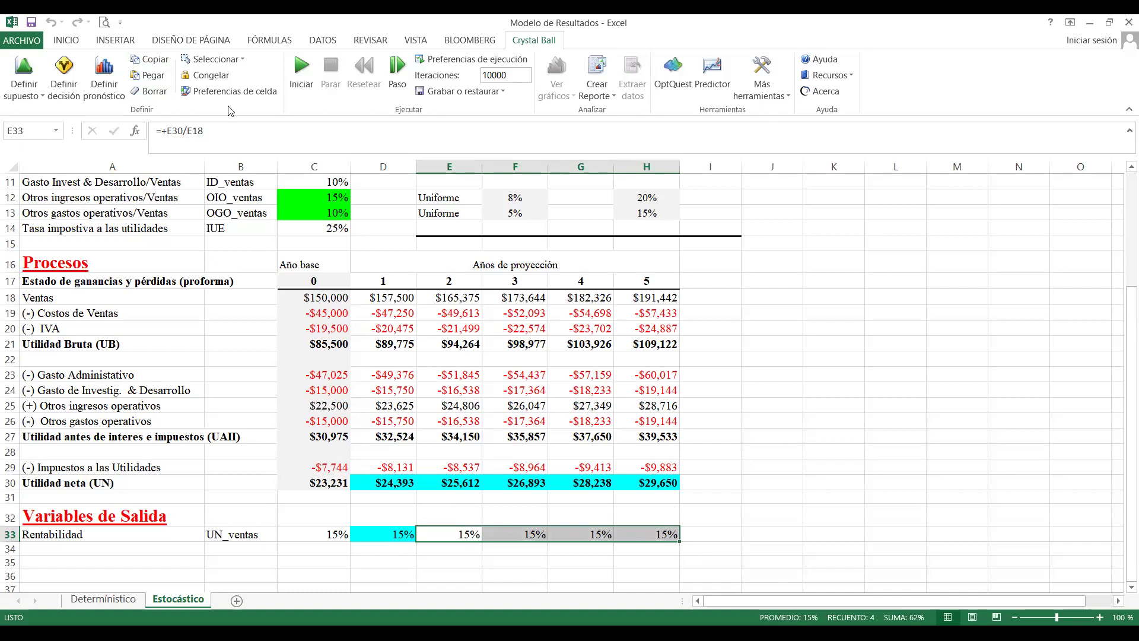
{"action": "left_click", "coordinate": [153, 82]}
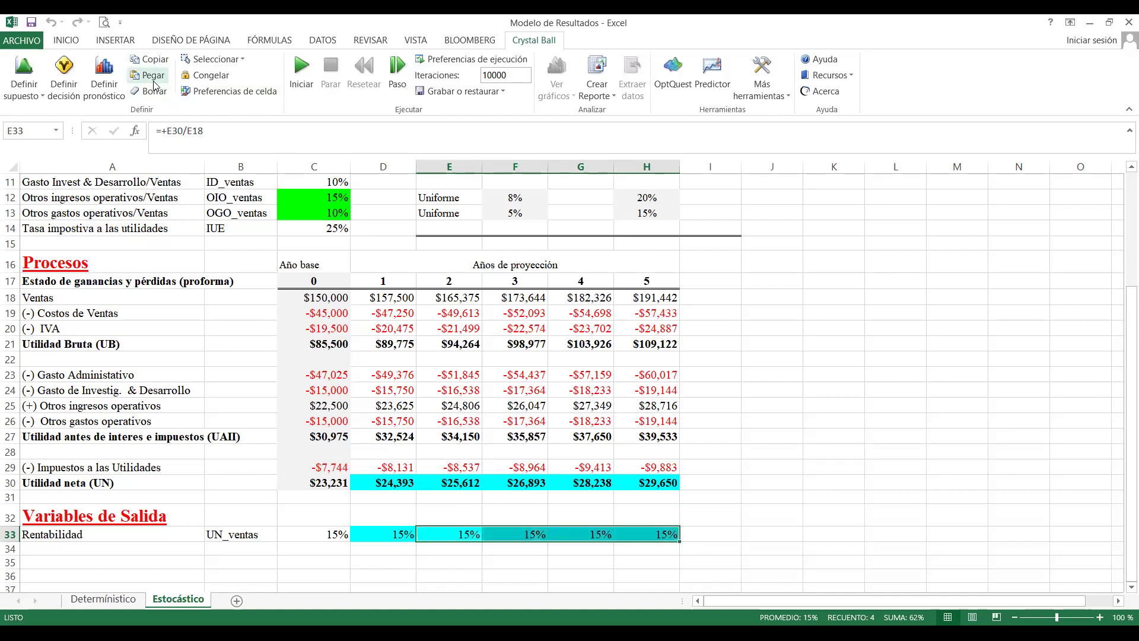
Rename the year 2 Rentabilidad forecast in E33 as Rentabilidad_2 and accept the definition
{"action": "left_click", "coordinate": [469, 537]}
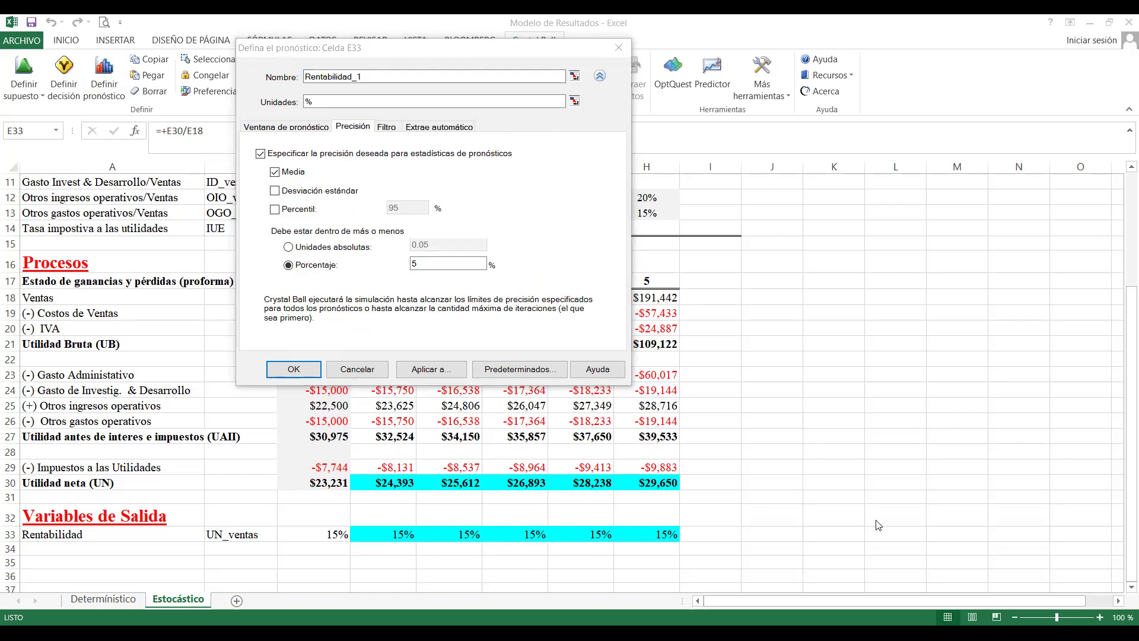
{"action": "left_click", "coordinate": [421, 76]}
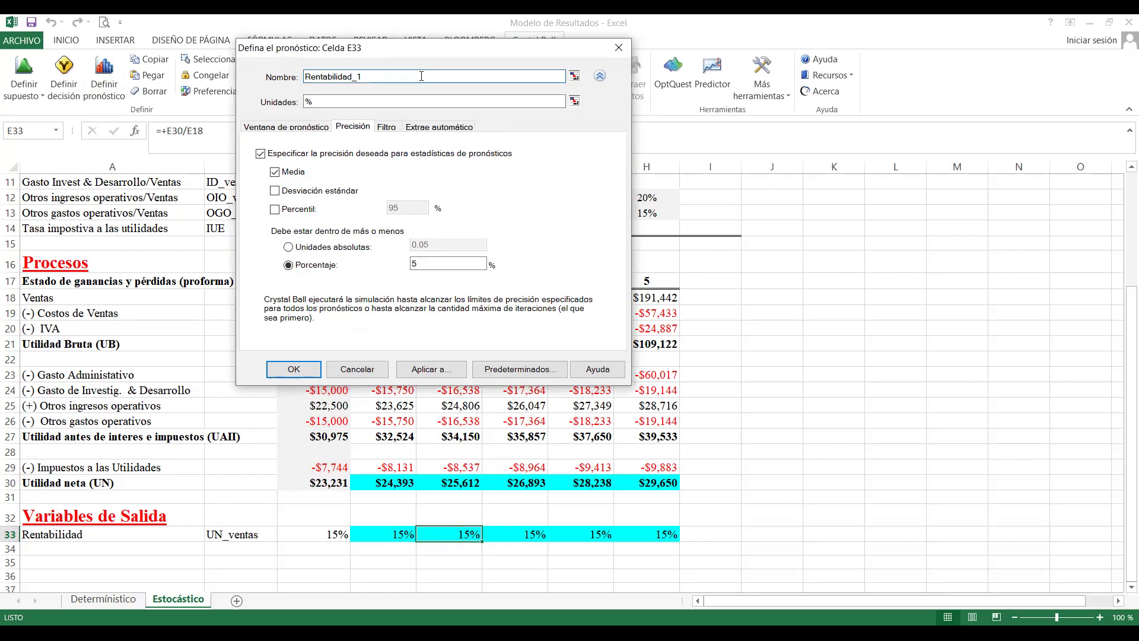
{"action": "key", "text": "BackSpace"}
{"action": "type", "text": "2"}
{"action": "left_click", "coordinate": [294, 369]}
Rename the year 3 Rentabilidad forecast in F33 as Rentabilidad_3 and accept the definition
{"action": "left_click", "coordinate": [531, 536]}
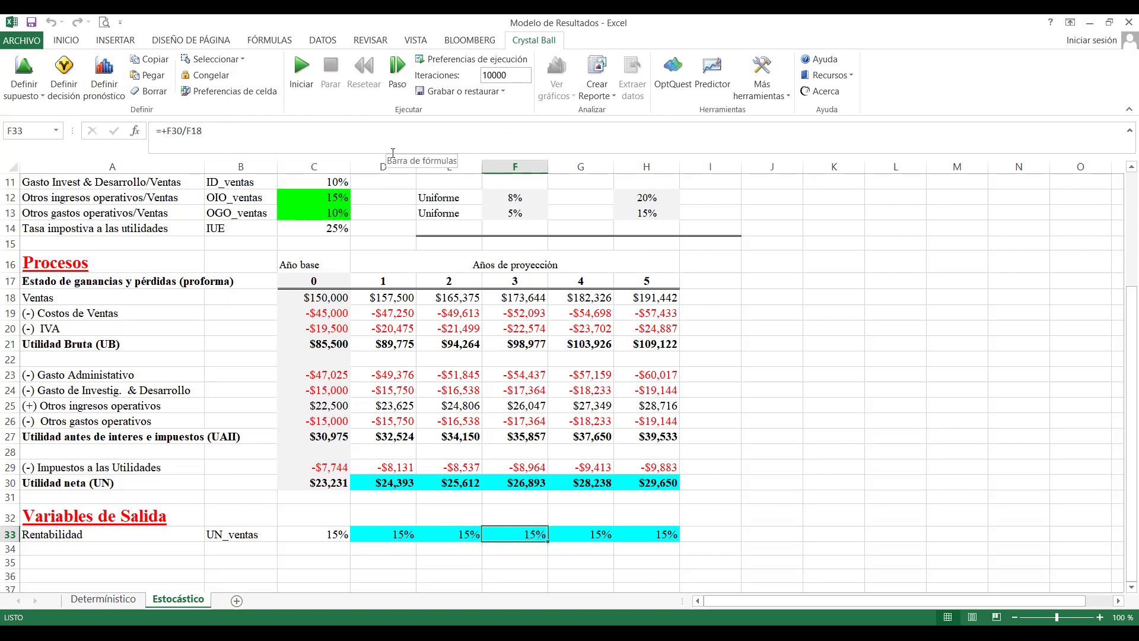
{"action": "left_click", "coordinate": [99, 79]}
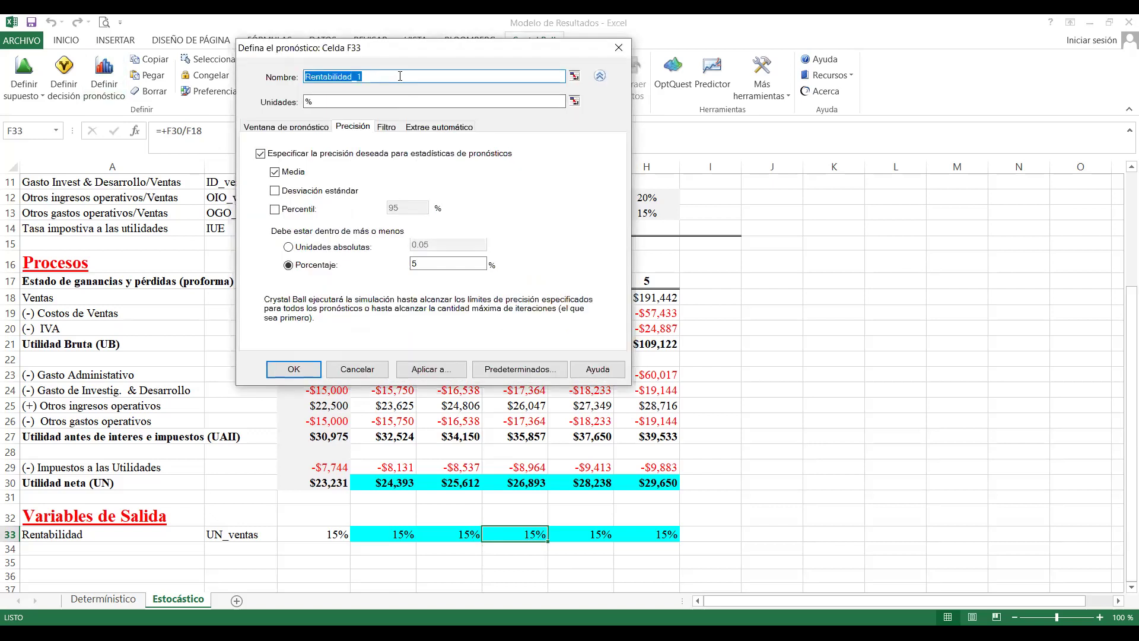
{"action": "key", "text": "BackSpace"}
{"action": "type", "text": "3"}
{"action": "left_click", "coordinate": [307, 370]}
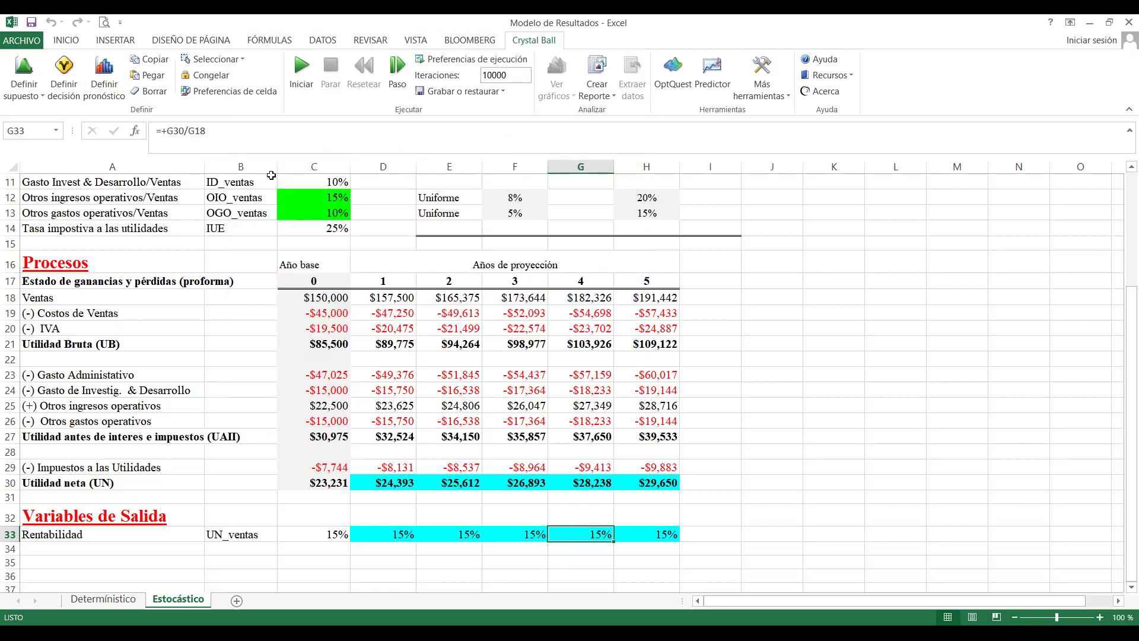
Rename the year 4 Rentabilidad forecast in G33 as Rentabilidad_4 and accept the definition
{"action": "left_click", "coordinate": [107, 71]}
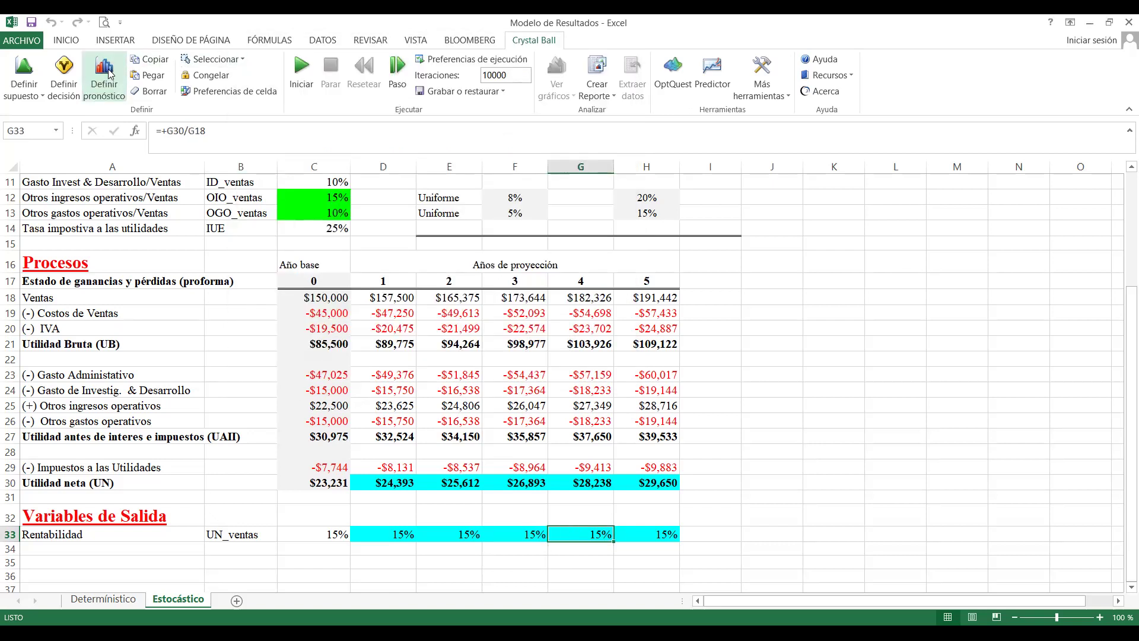
{"action": "left_click", "coordinate": [419, 78]}
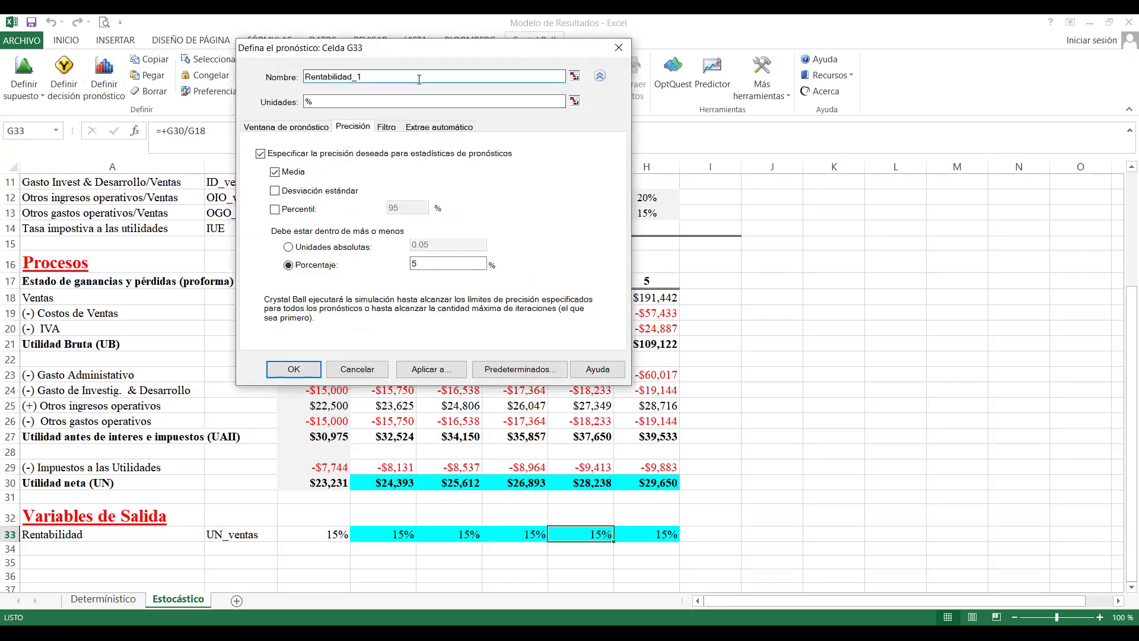
{"action": "key", "text": "BackSpace"}
{"action": "type", "text": "4"}
{"action": "left_click", "coordinate": [301, 368]}
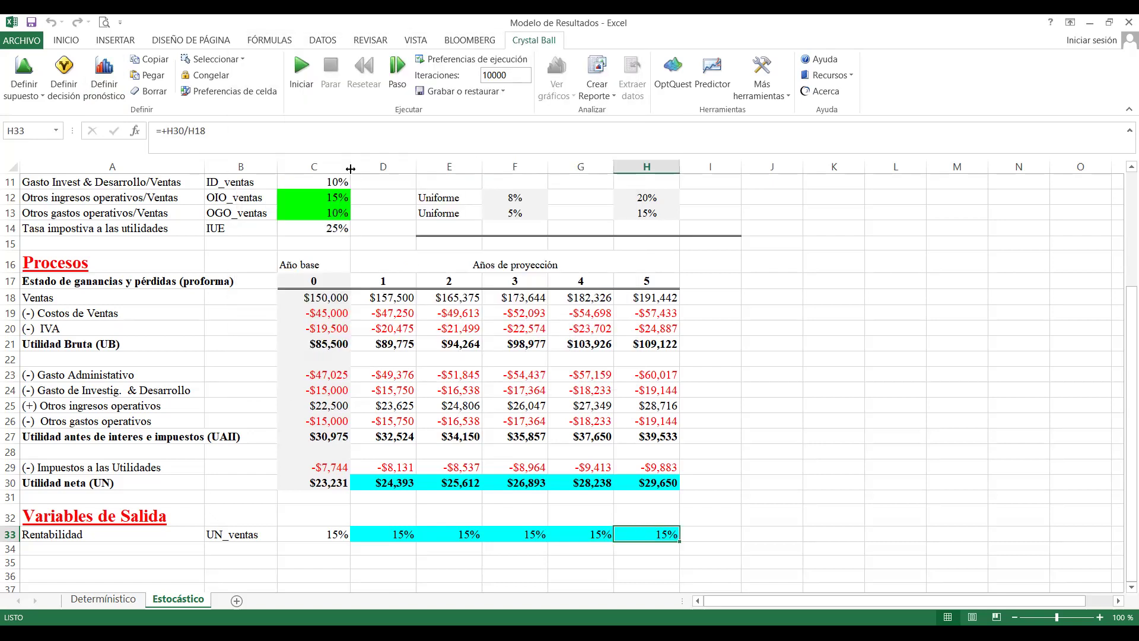
Rename the year 5 Rentabilidad forecast in H33 as Rentabilidad_5 and accept the definition
{"action": "left_click", "coordinate": [113, 69]}
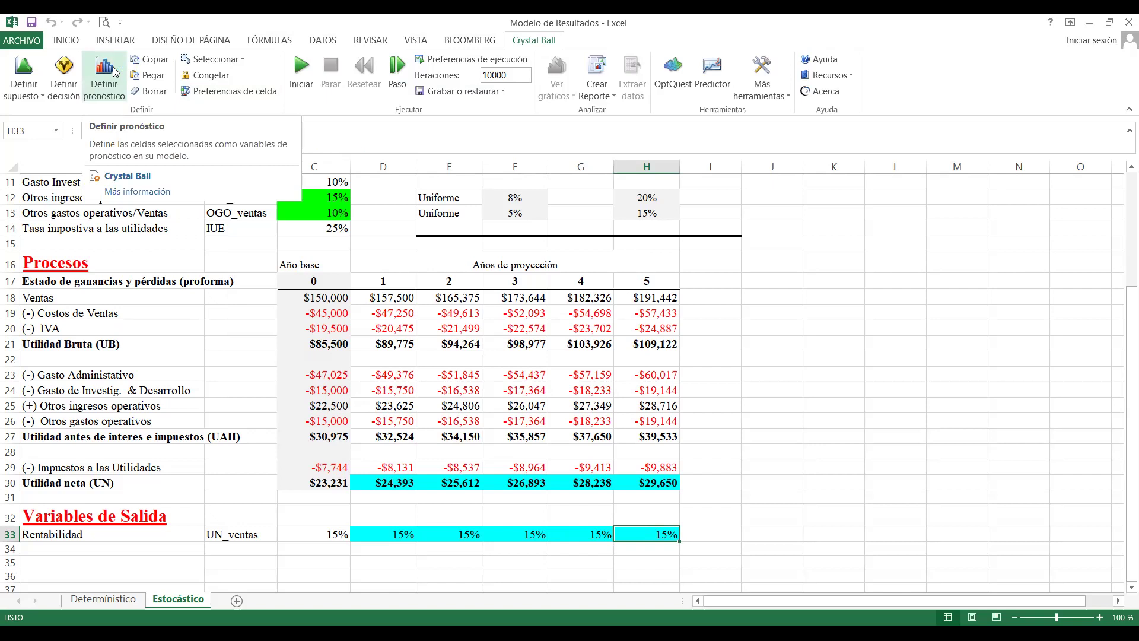
{"action": "left_click", "coordinate": [381, 78]}
{"action": "key", "text": "BackSpace"}
{"action": "type", "text": "5"}
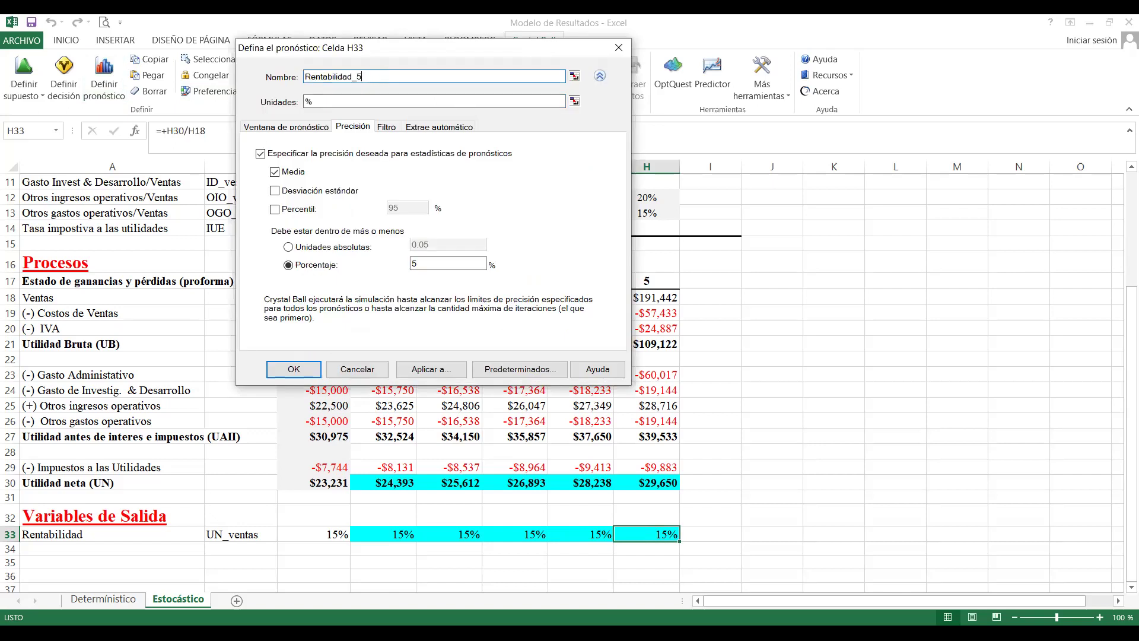
{"action": "left_click", "coordinate": [303, 369]}
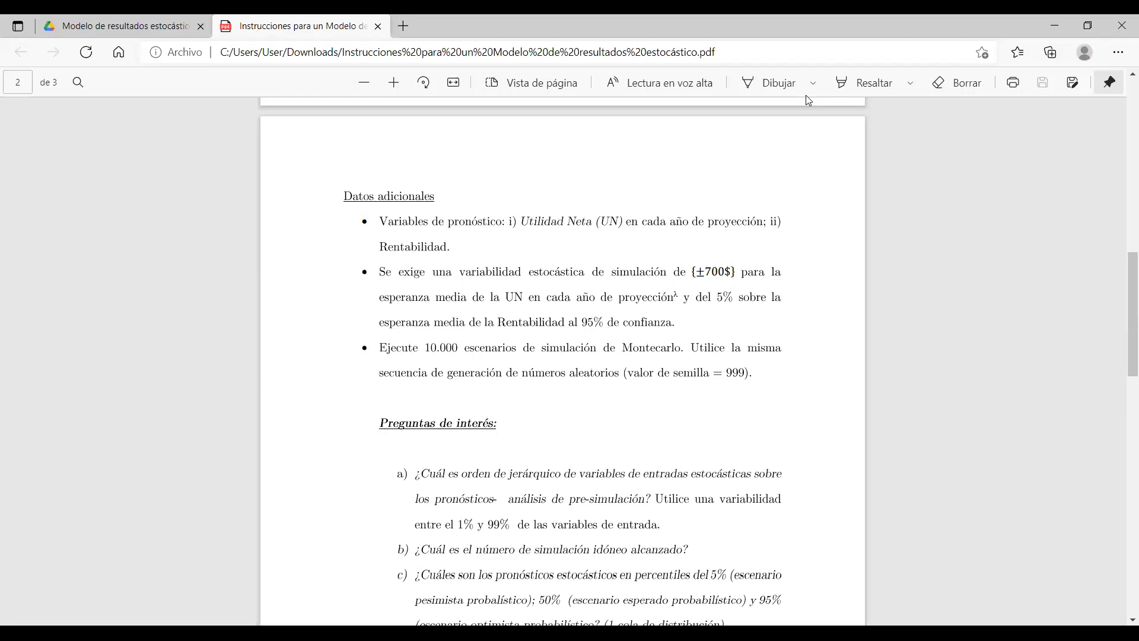
Read the simulation requirements under Datos adicionales in the instructions PDF and return to the Excel model
{"action": "left_click", "coordinate": [864, 229]}
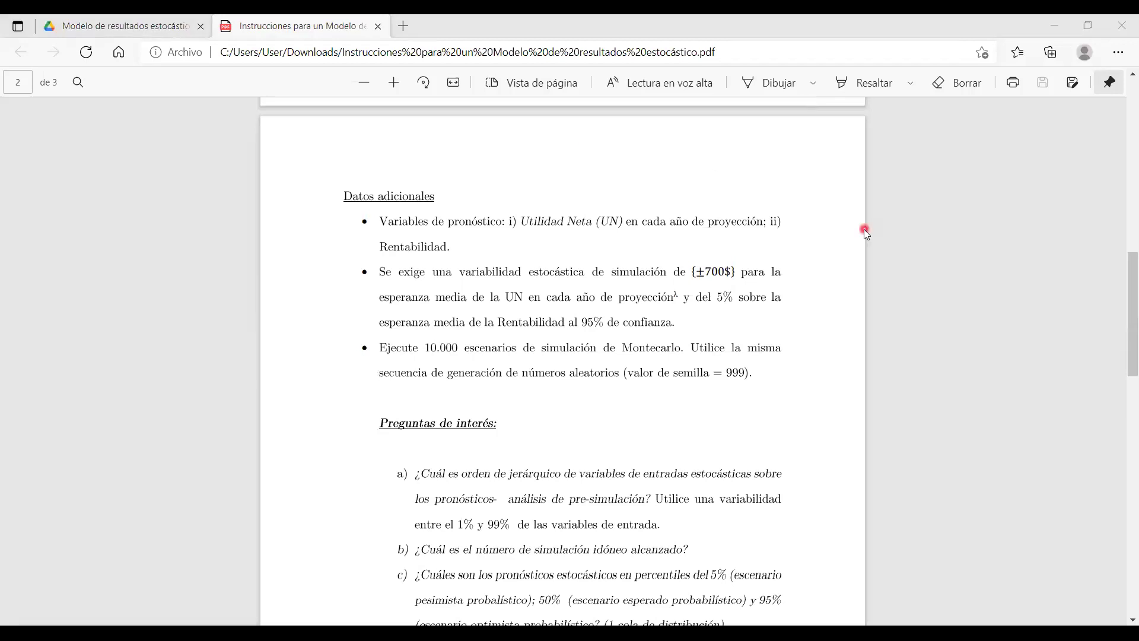
{"action": "left_click", "coordinate": [1135, 319]}
{"action": "left_click_drag", "start_coordinate": [1135, 319], "coordinate": [1134, 330]}
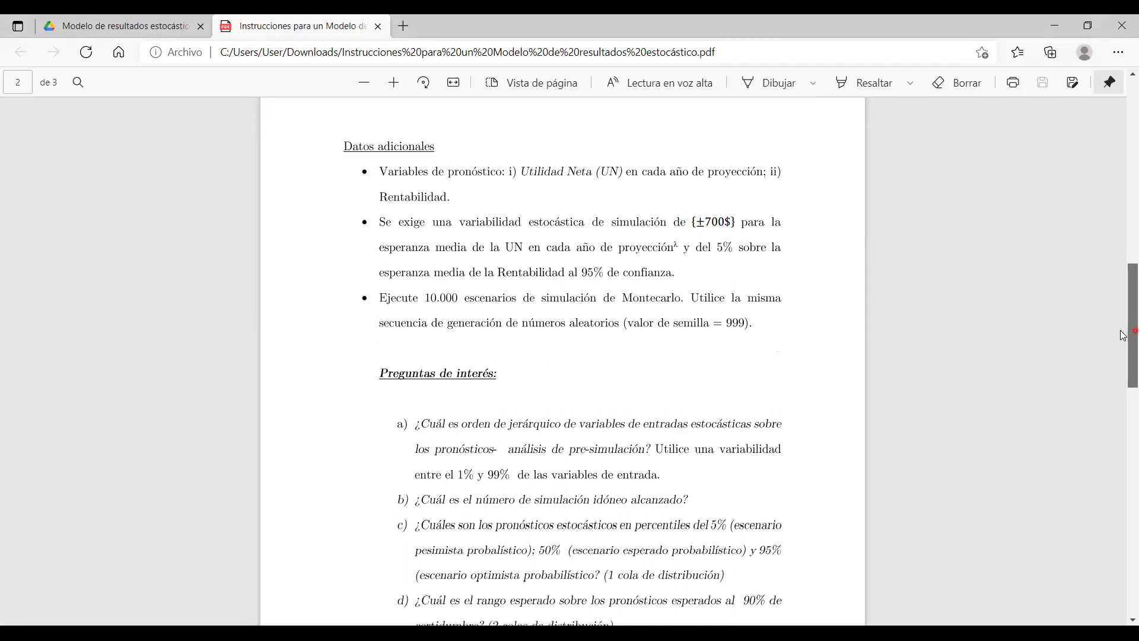
{"action": "scroll", "coordinate": [1123, 335], "scroll_direction": "down", "scroll_amount": 1}
{"action": "left_click", "coordinate": [374, 273]}
{"action": "left_click", "coordinate": [423, 278]}
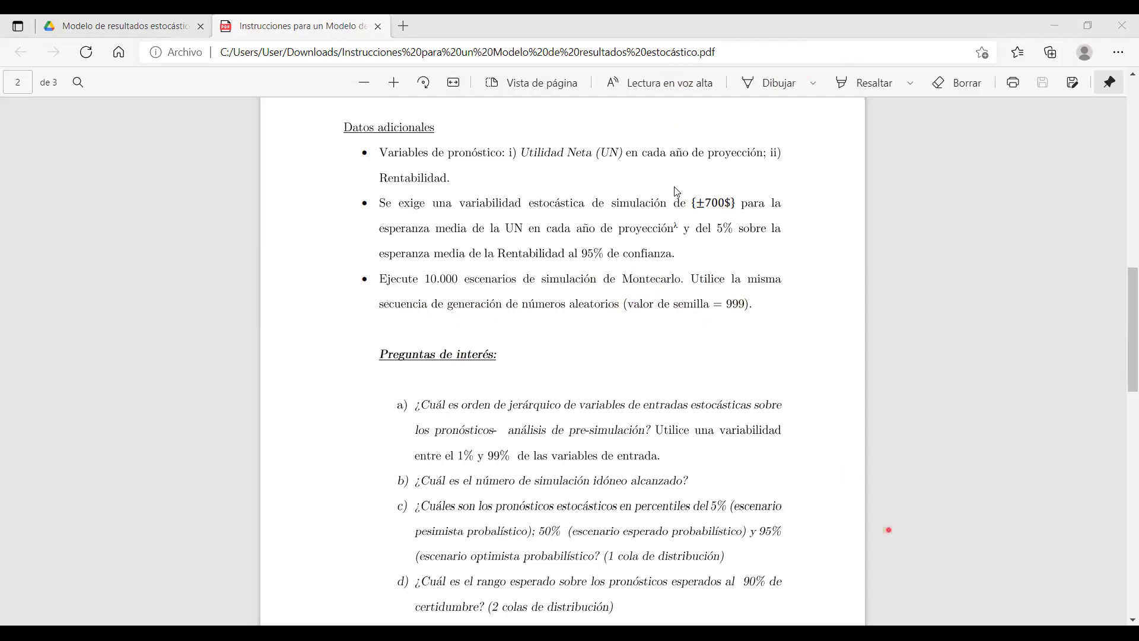
{"action": "key", "text": "alt+Tab"}
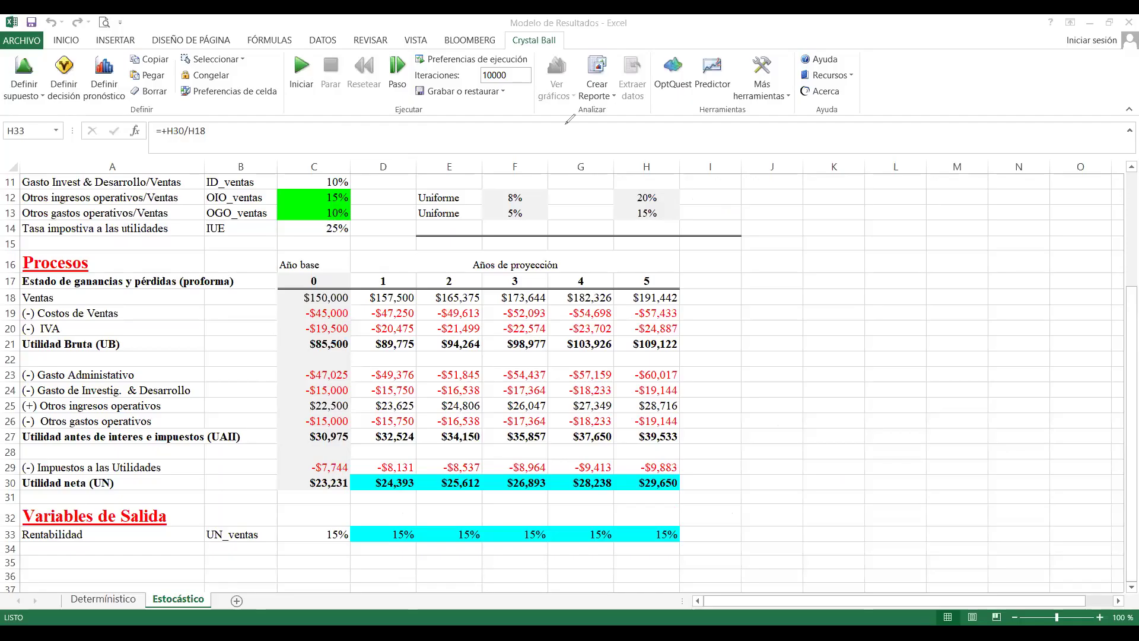
Set the initial seed value for the random number sequence to 999 in Crystal Ball's run preferences
{"action": "left_click", "coordinate": [467, 59]}
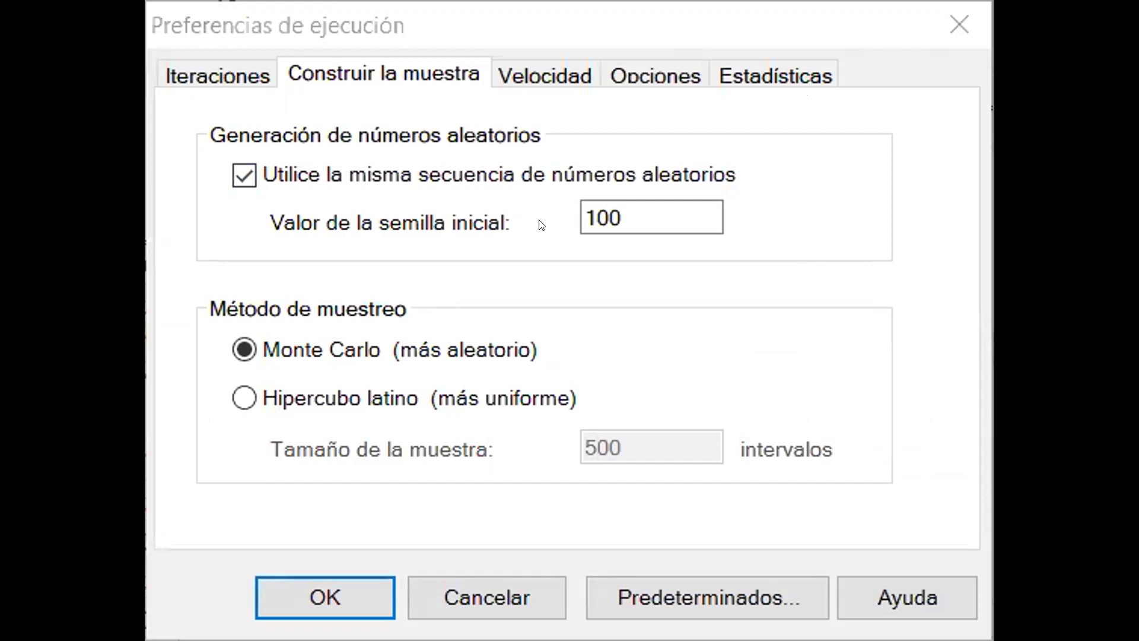
{"action": "double_click", "coordinate": [635, 204]}
{"action": "type", "text": "999"}
Check the iteration, sampling, run option and statistics settings in the run preferences and accept them
{"action": "left_click", "coordinate": [227, 79]}
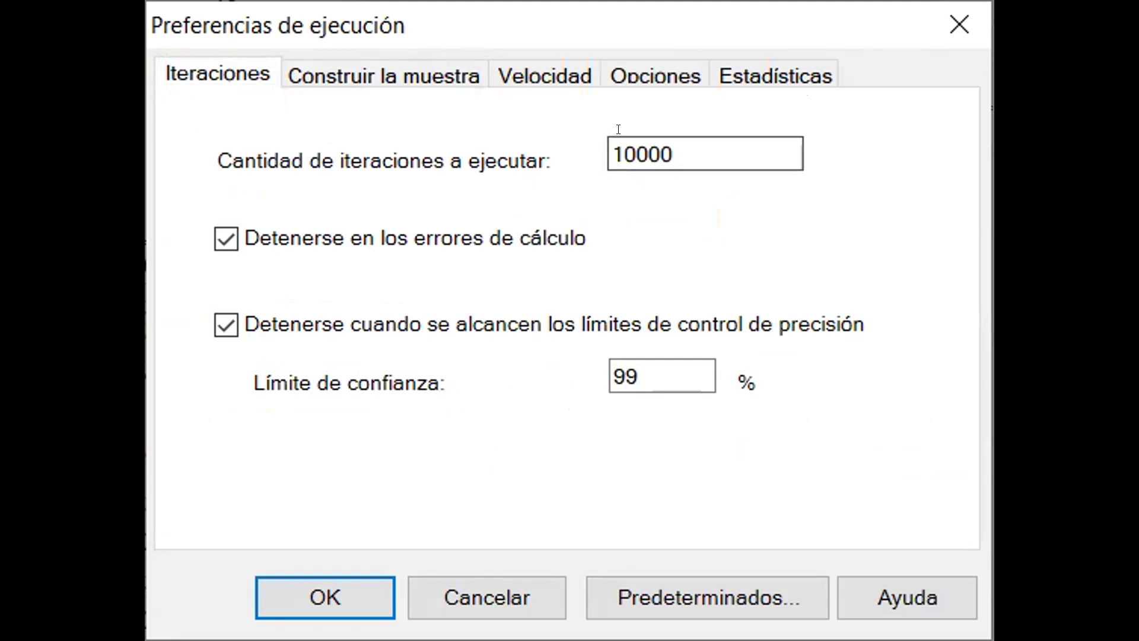
{"action": "left_click", "coordinate": [418, 77]}
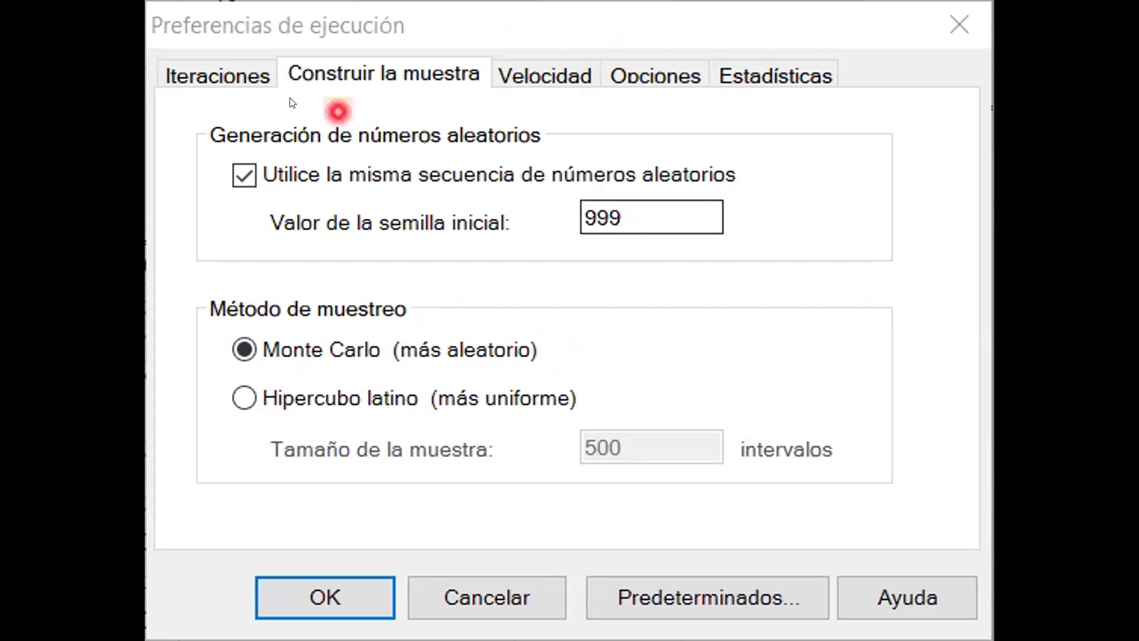
{"action": "left_click", "coordinate": [242, 76]}
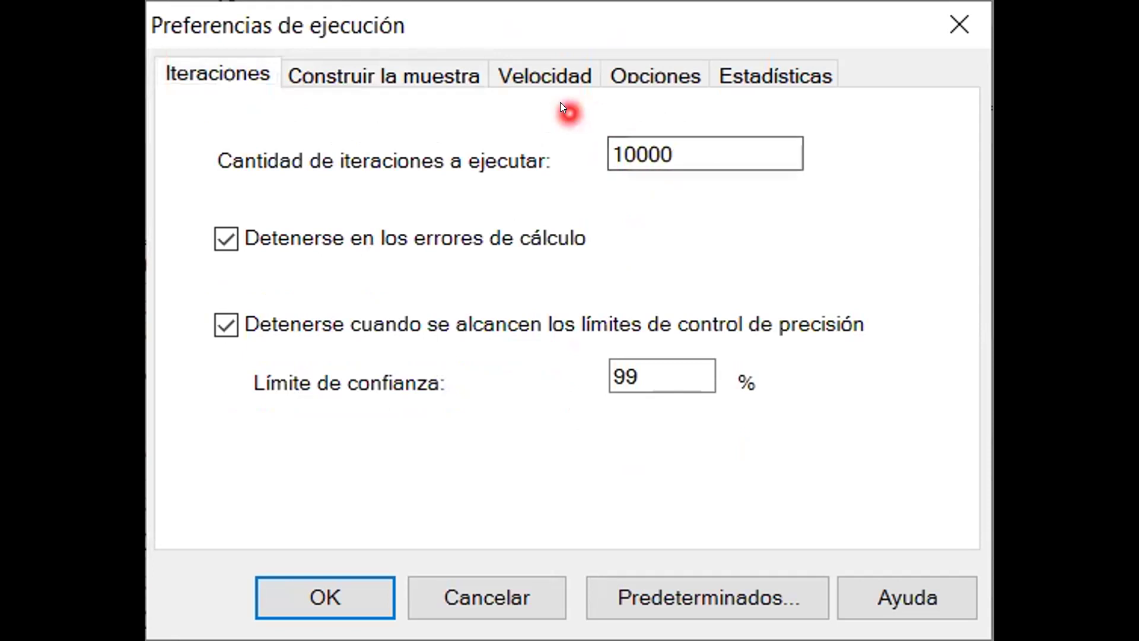
{"action": "left_click", "coordinate": [658, 79]}
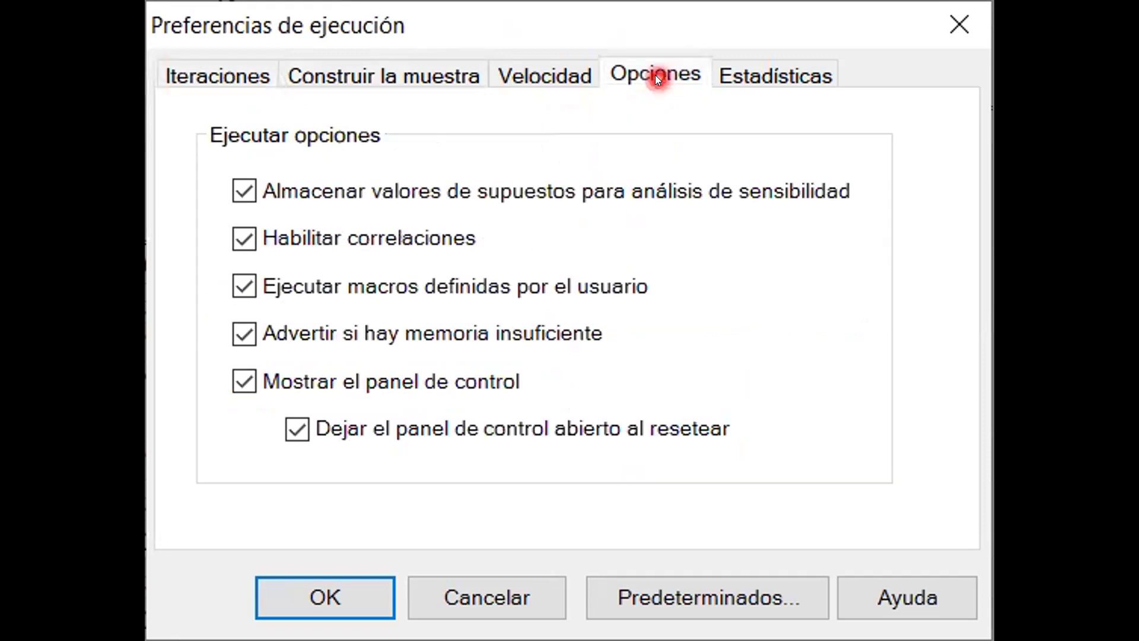
{"action": "left_click", "coordinate": [756, 77]}
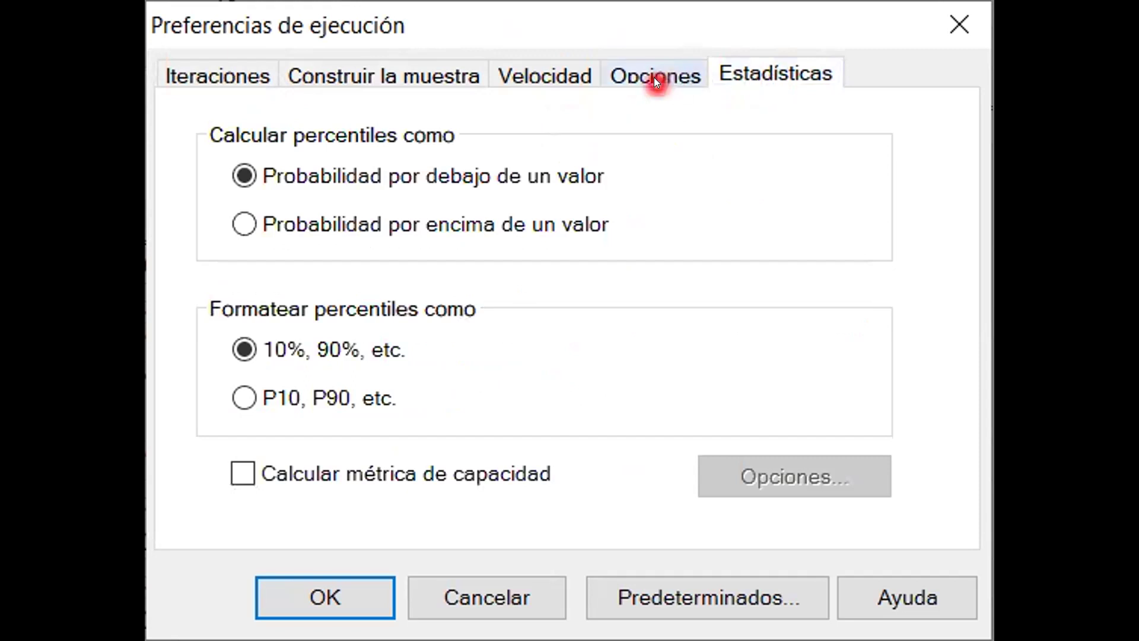
{"action": "left_click", "coordinate": [654, 77]}
{"action": "left_click", "coordinate": [755, 78]}
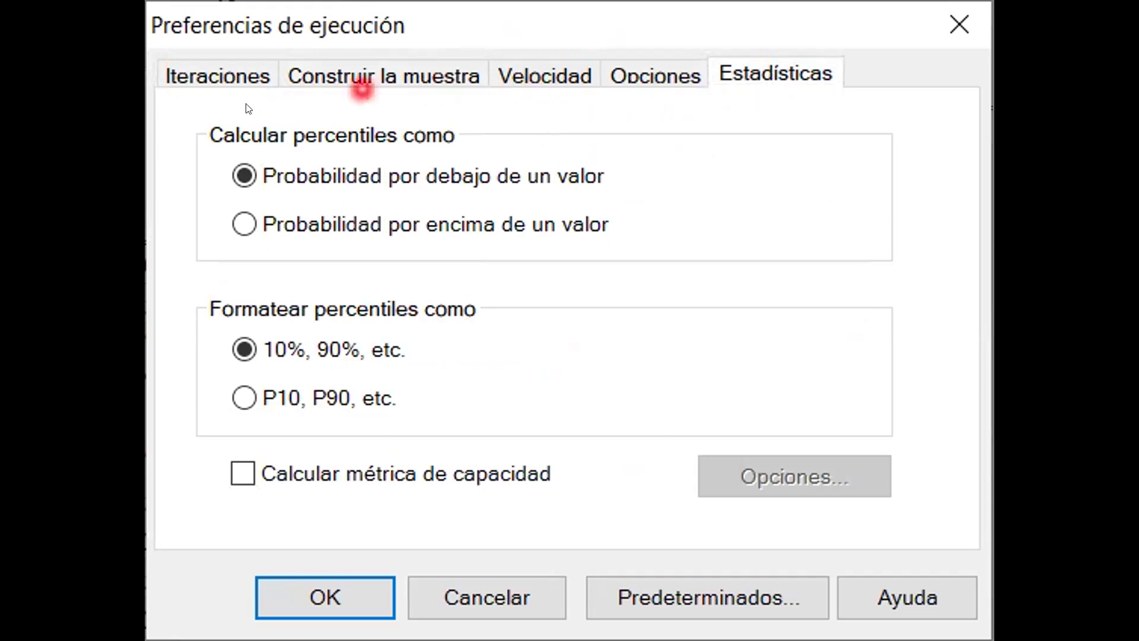
{"action": "left_click", "coordinate": [341, 608]}
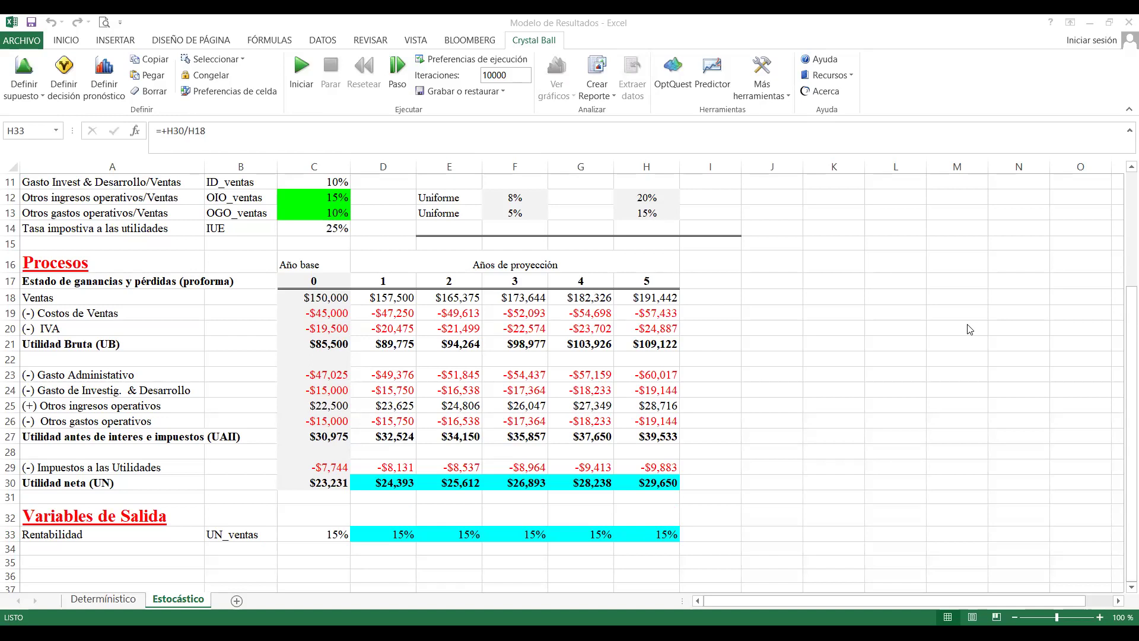
Consult the Preguntas de interés in the instructions PDF and return to the Excel model
{"action": "key", "text": "alt+Tab"}
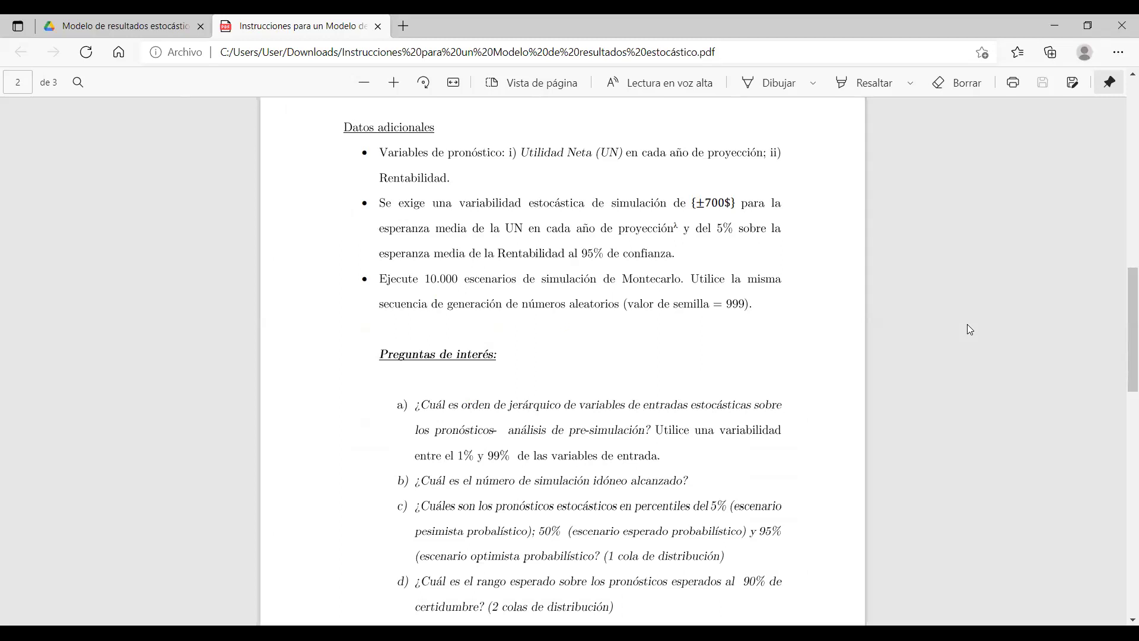
{"action": "left_click_drag", "start_coordinate": [1123, 346], "coordinate": [1123, 397]}
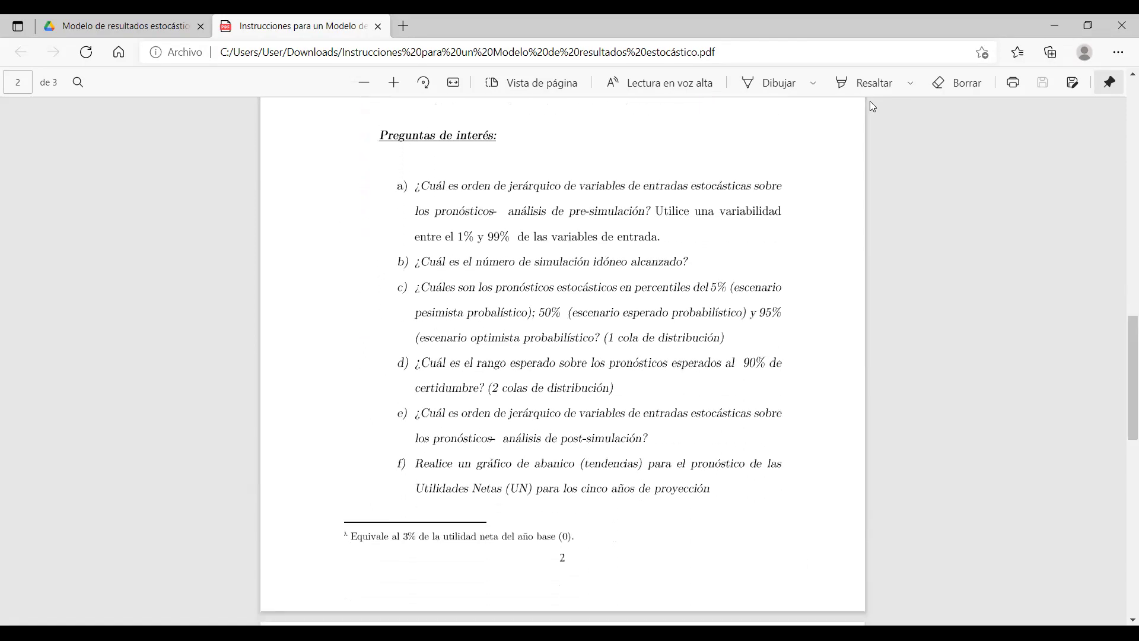
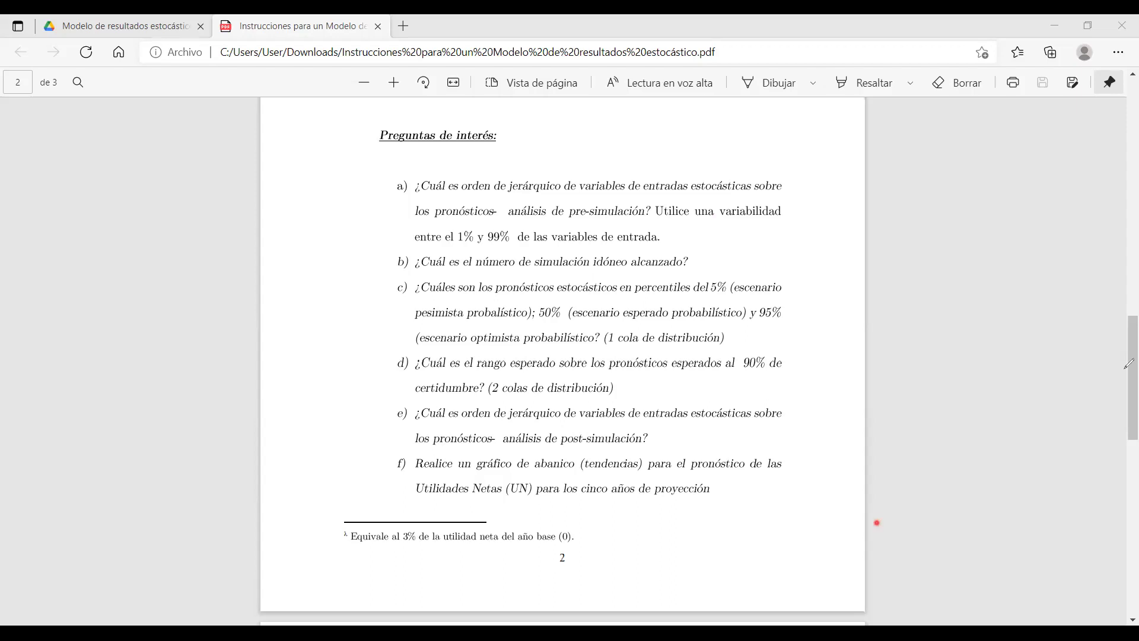
{"action": "key", "text": "alt+Tab"}
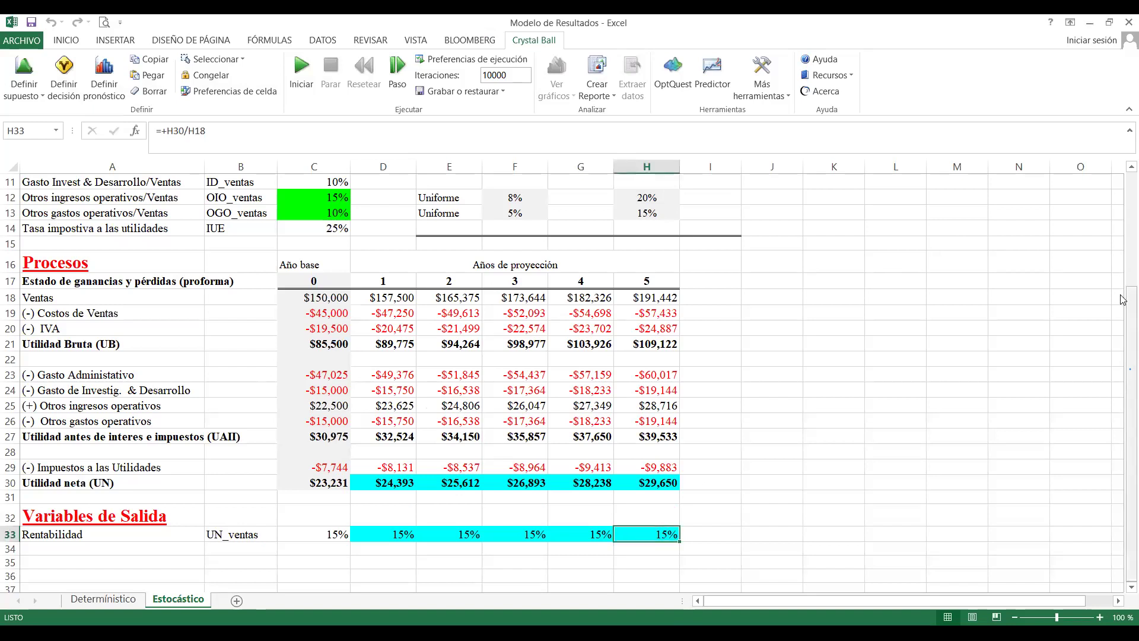
Set up a Crystal Ball Tornado Chart with forecast Rentabilidad_5 as the target and all defined assumptions as input variables
{"action": "scroll", "coordinate": [1123, 300], "scroll_direction": "up", "scroll_amount": 4}
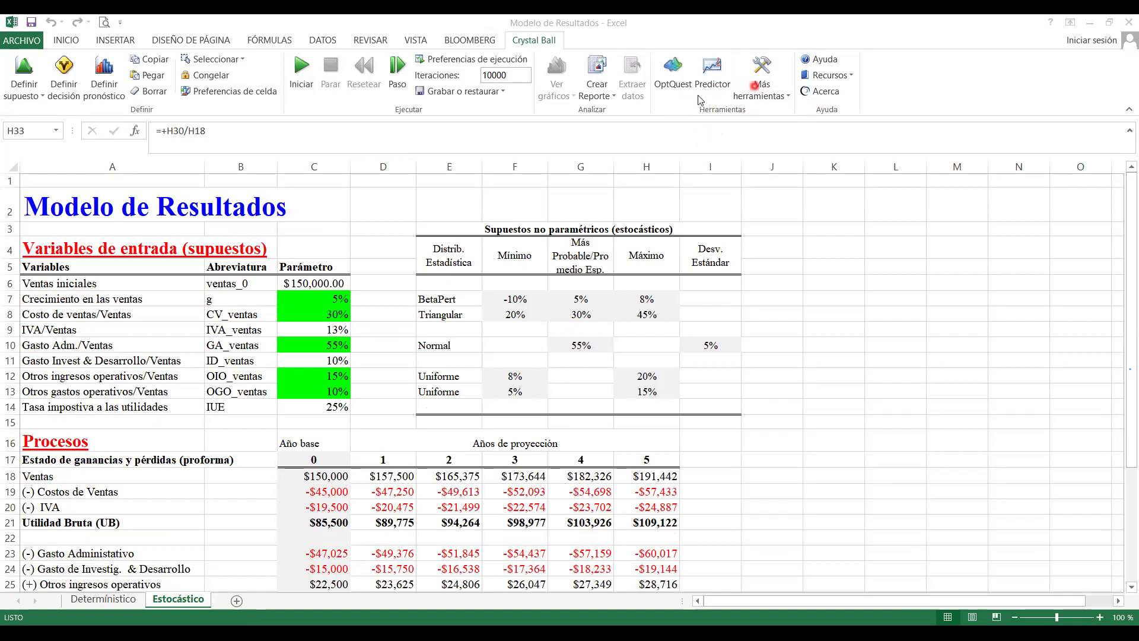
{"action": "left_click", "coordinate": [790, 100]}
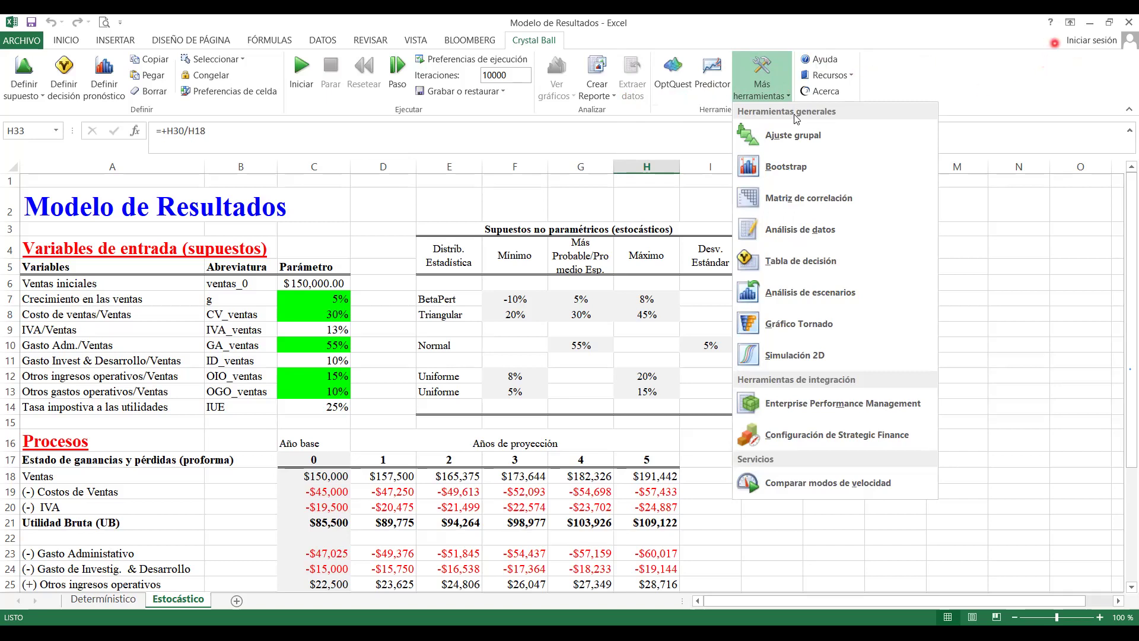
{"action": "key", "text": "Escape"}
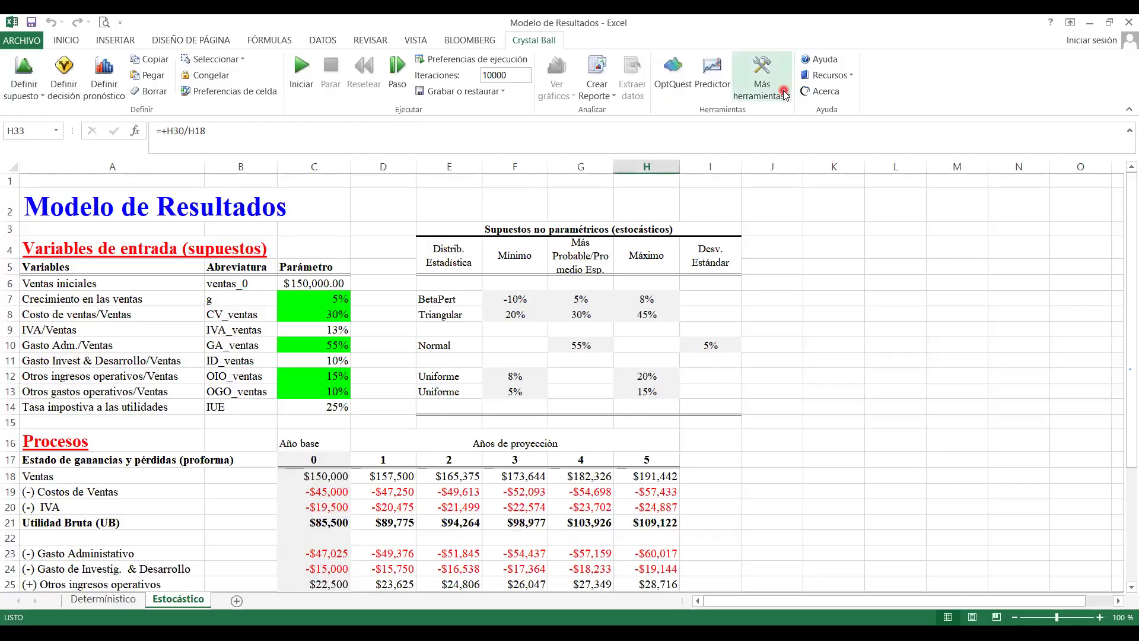
{"action": "left_click", "coordinate": [784, 94]}
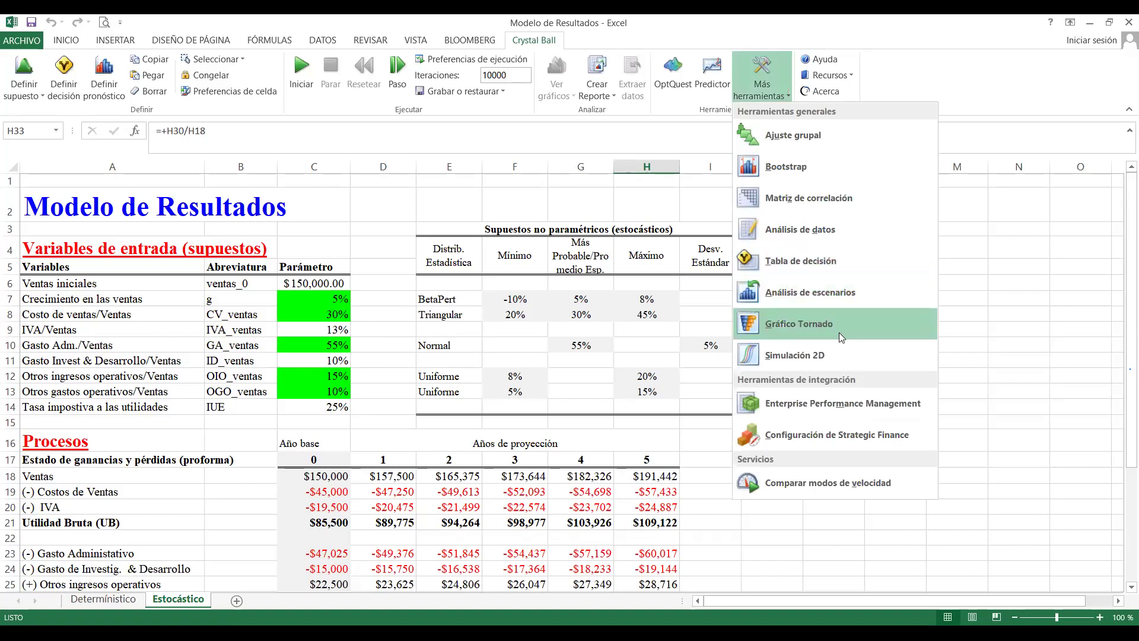
{"action": "left_click", "coordinate": [809, 325]}
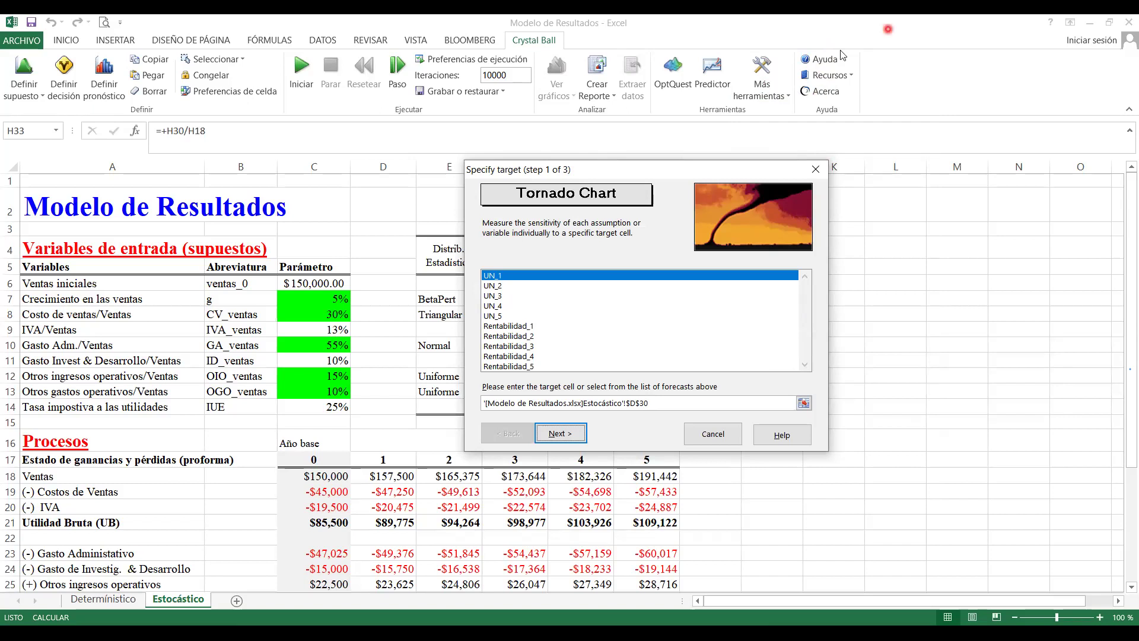
{"action": "left_click", "coordinate": [338, 283]}
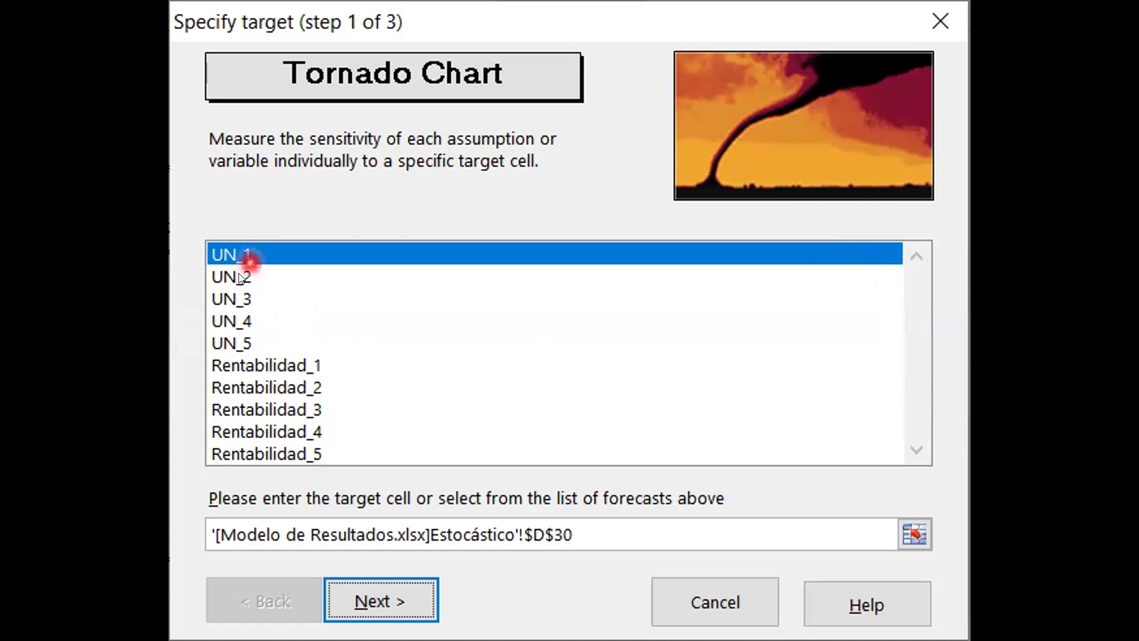
{"action": "left_click", "coordinate": [275, 449]}
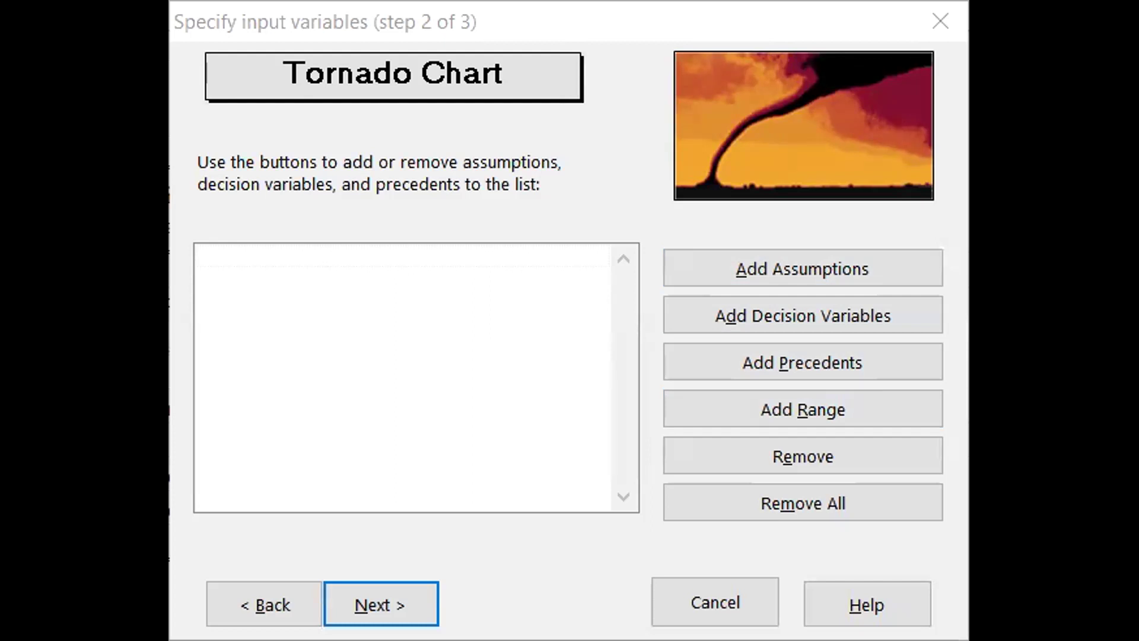
{"action": "left_click", "coordinate": [714, 258]}
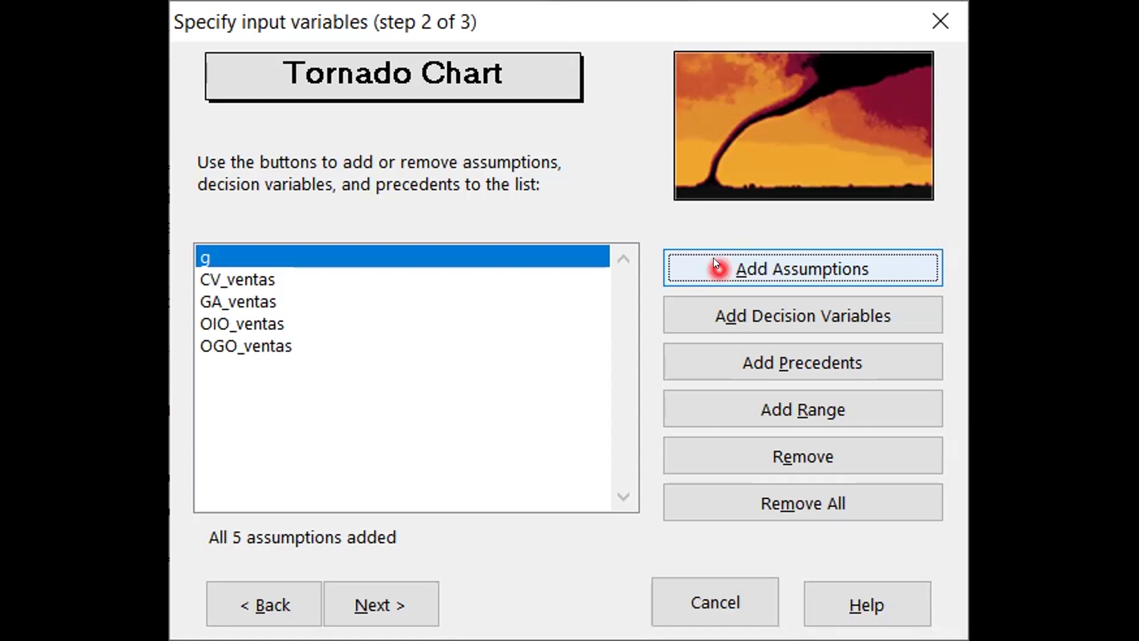
{"action": "left_click", "coordinate": [401, 588]}
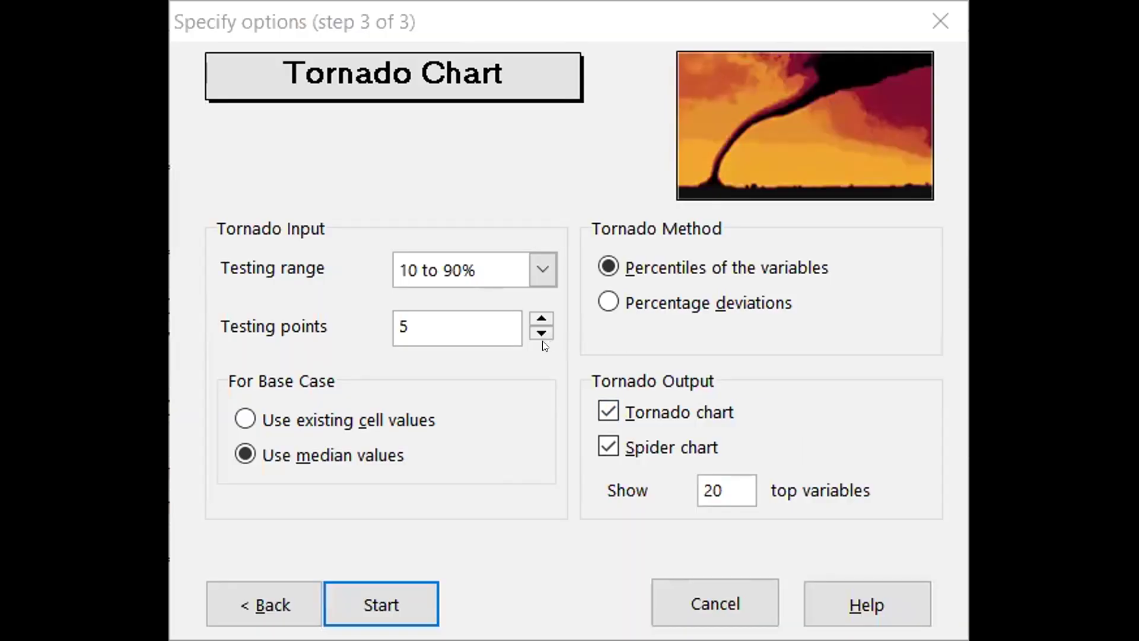
Set the tornado testing range to 1 to 99% and generate the tornado and spider charts
{"action": "left_click", "coordinate": [542, 269]}
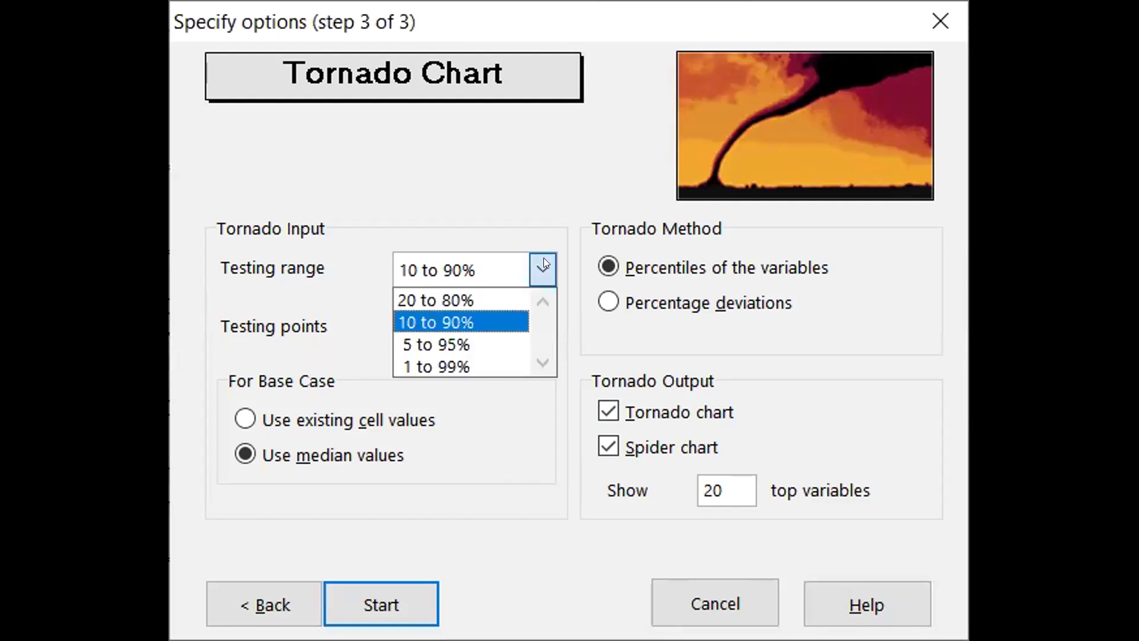
{"action": "left_click", "coordinate": [463, 365]}
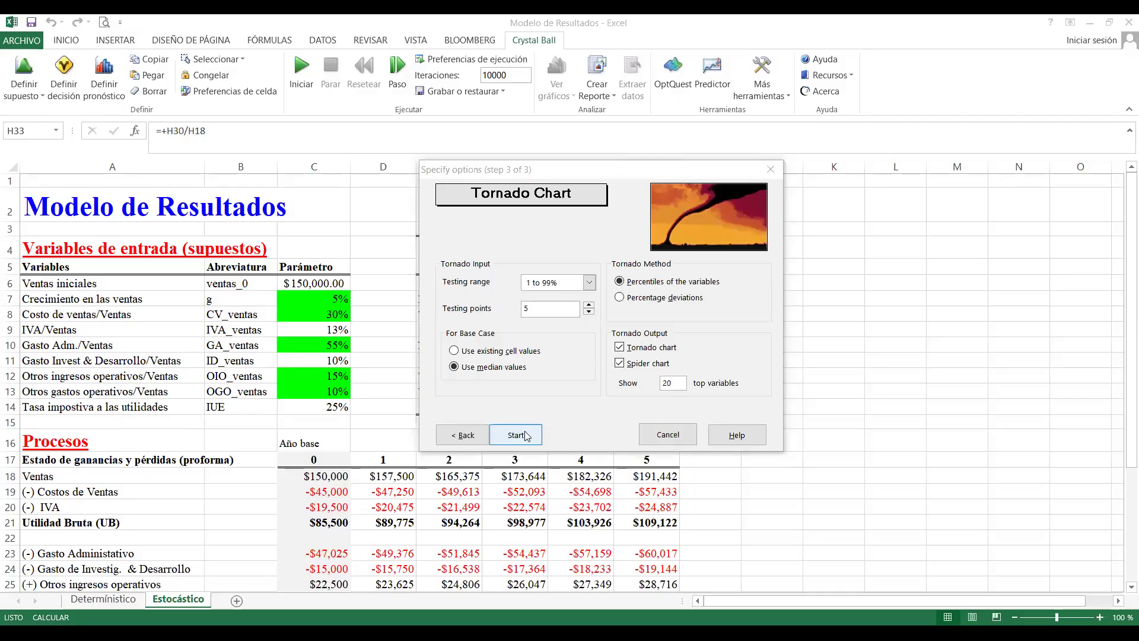
{"action": "left_click", "coordinate": [526, 436]}
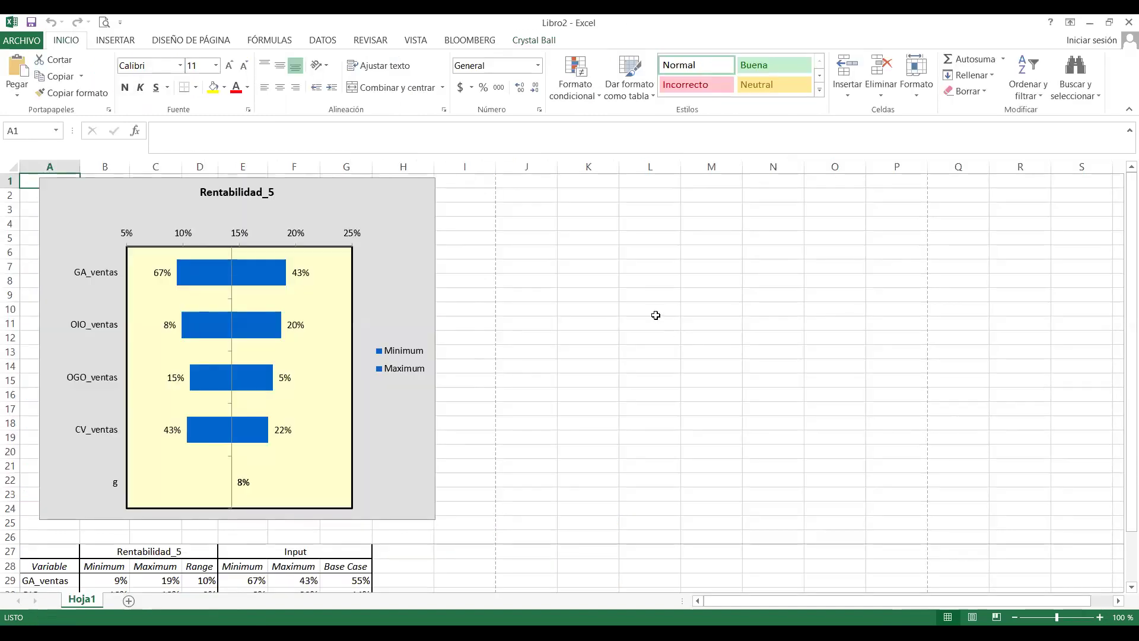
Examine the tornado chart and the spider chart for how each assumption affects Rentabilidad_5
{"action": "left_click", "coordinate": [655, 310]}
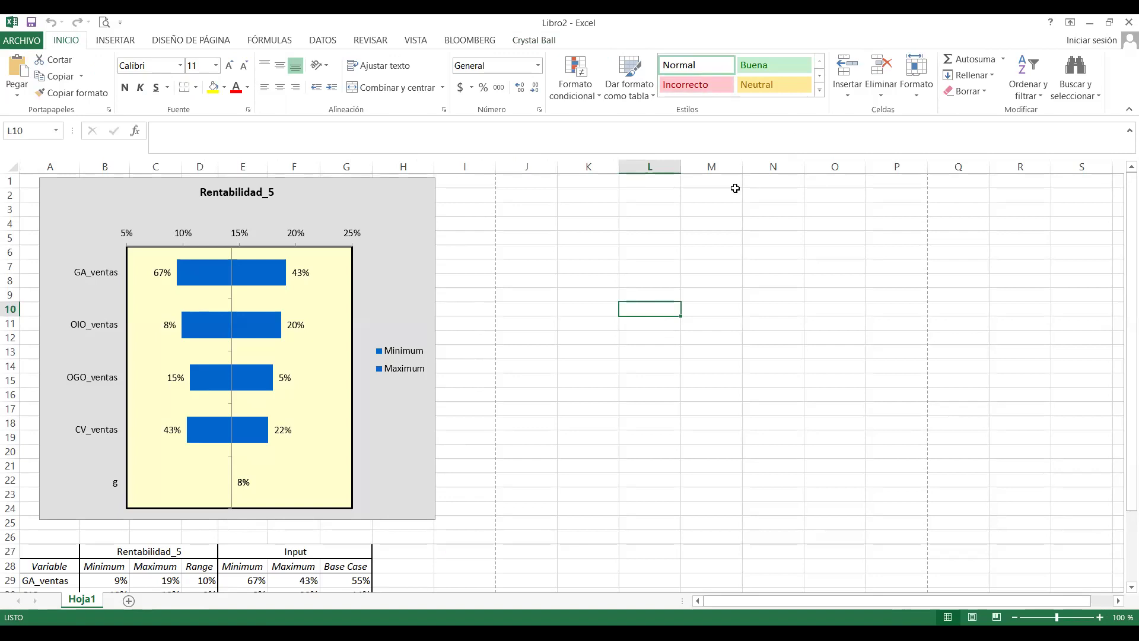
{"action": "left_click", "coordinate": [620, 253]}
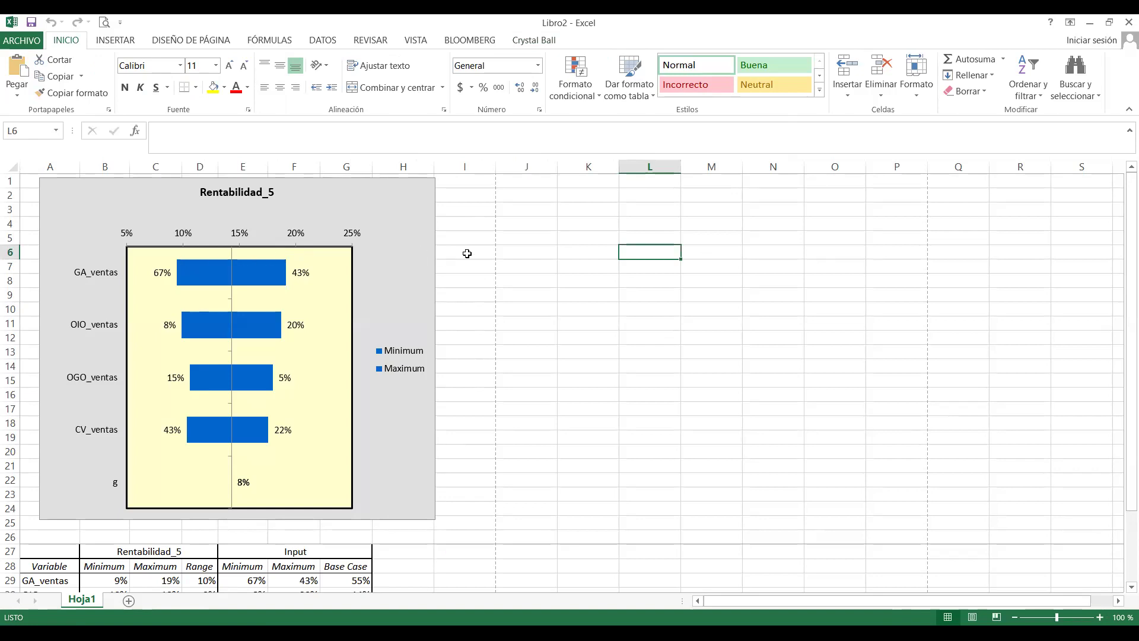
{"action": "left_click", "coordinate": [827, 62]}
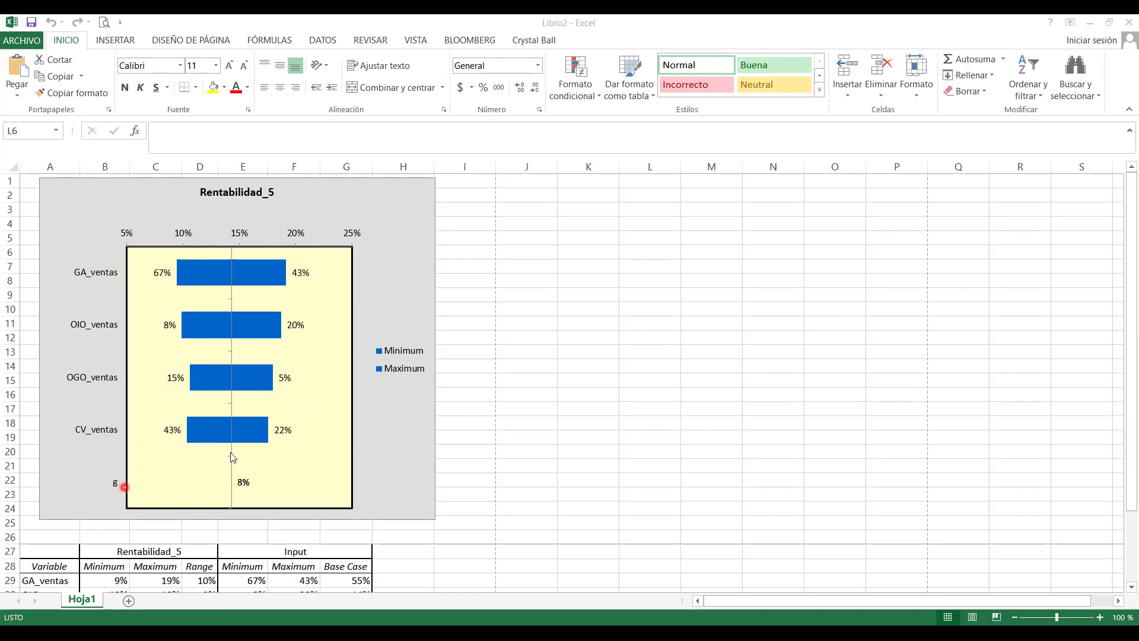
{"action": "mouse_move", "coordinate": [233, 428]}
{"action": "left_click", "coordinate": [1122, 463]}
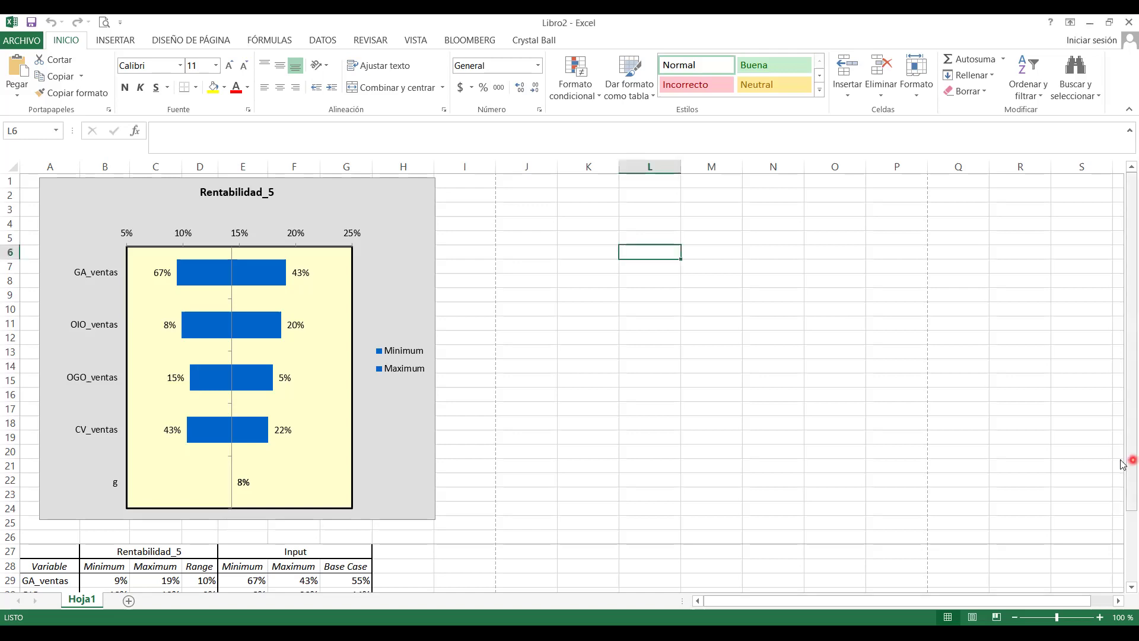
{"action": "scroll", "coordinate": [1122, 534], "scroll_direction": "down", "scroll_amount": 2}
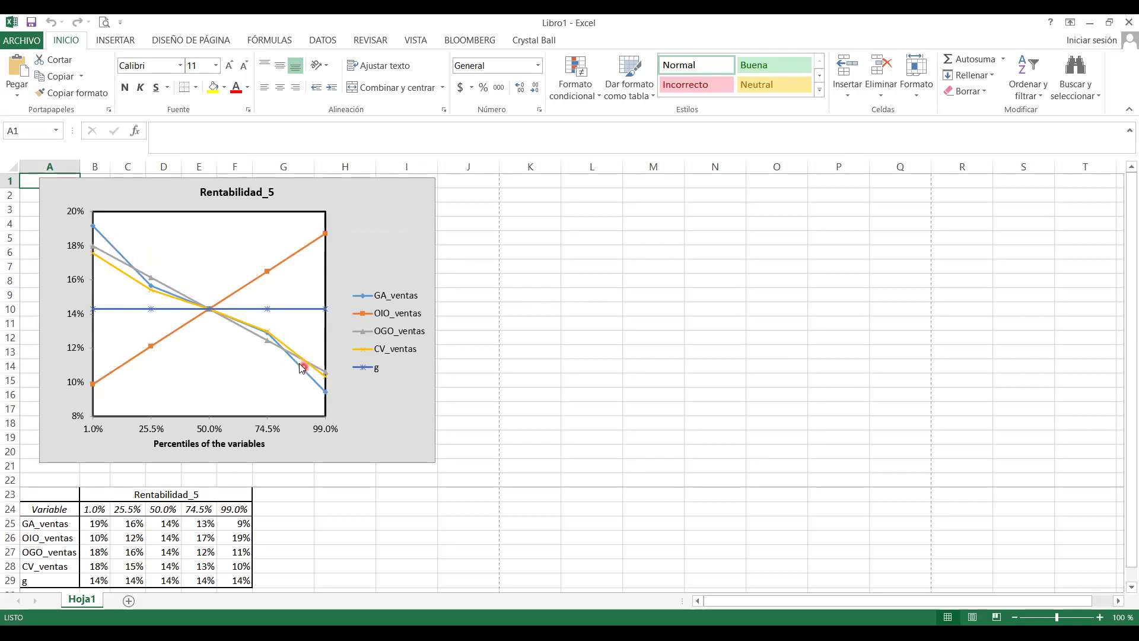
{"action": "mouse_move", "coordinate": [307, 374]}
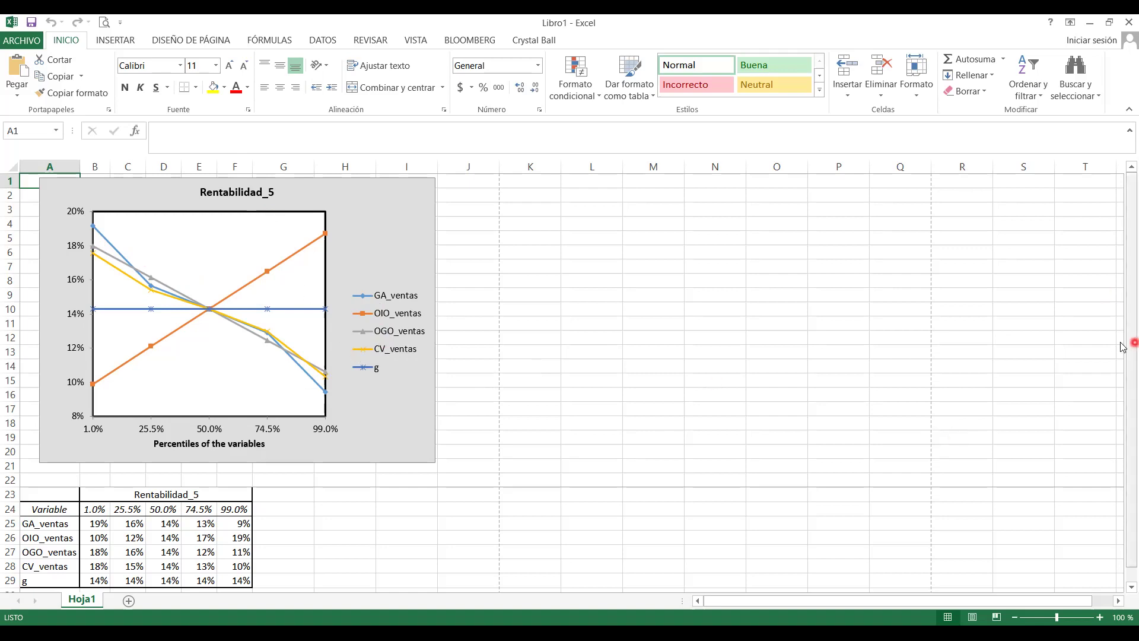
{"action": "scroll", "coordinate": [104, 442], "scroll_direction": "down", "scroll_amount": 1}
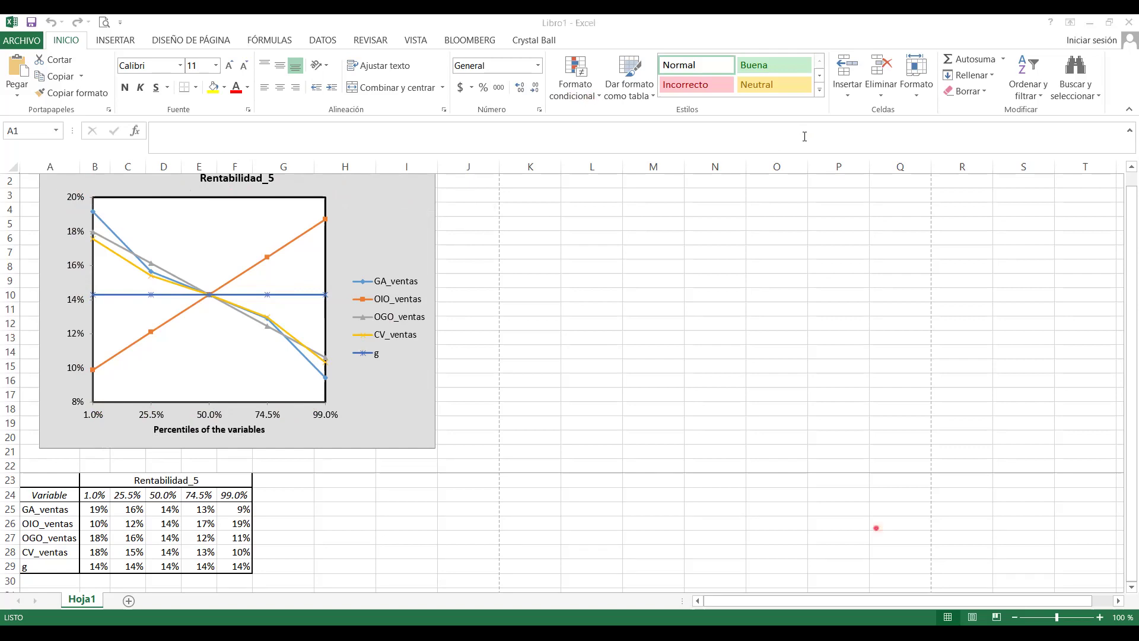
Review the tornado chart's sensitivity table, check the Preguntas de interés in the instructions PDF and return to the Excel model
{"action": "key", "text": "alt+Tab"}
{"action": "left_click_drag", "start_coordinate": [1135, 391], "coordinate": [1129, 267]}
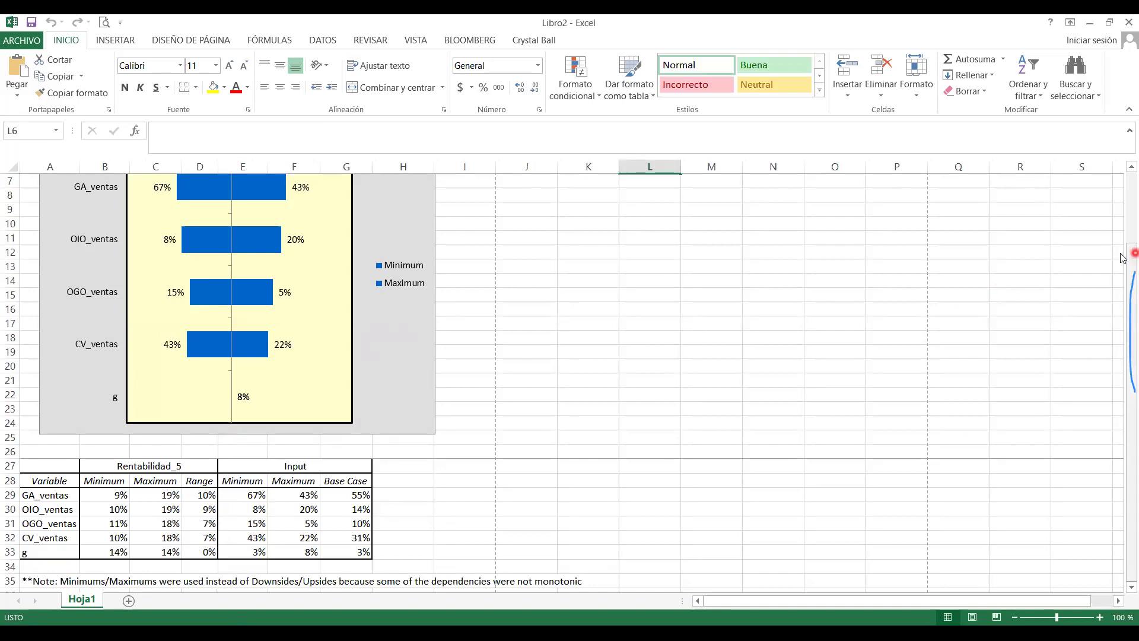
{"action": "scroll", "coordinate": [529, 254], "scroll_direction": "up", "scroll_amount": 2}
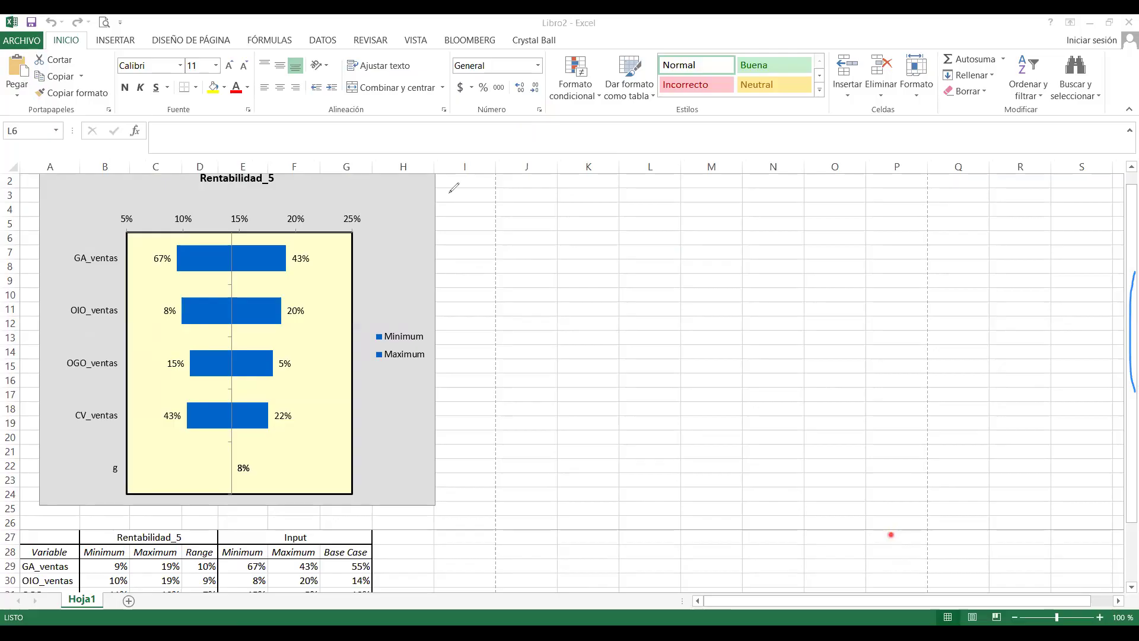
{"action": "key", "text": "alt+Tab"}
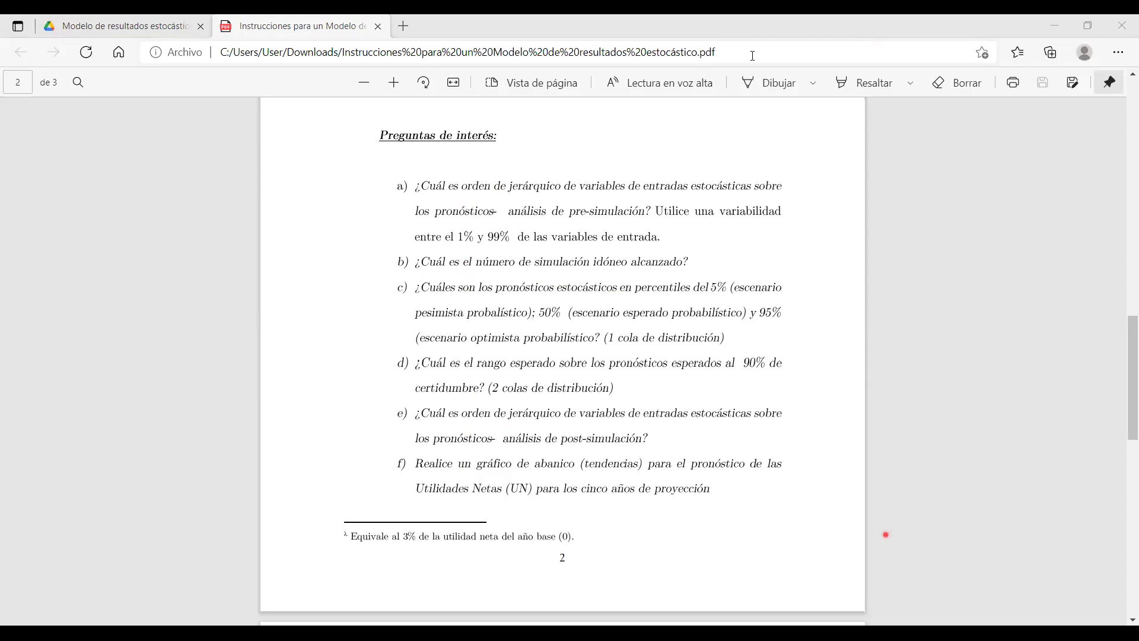
{"action": "key", "text": "alt+Tab"}
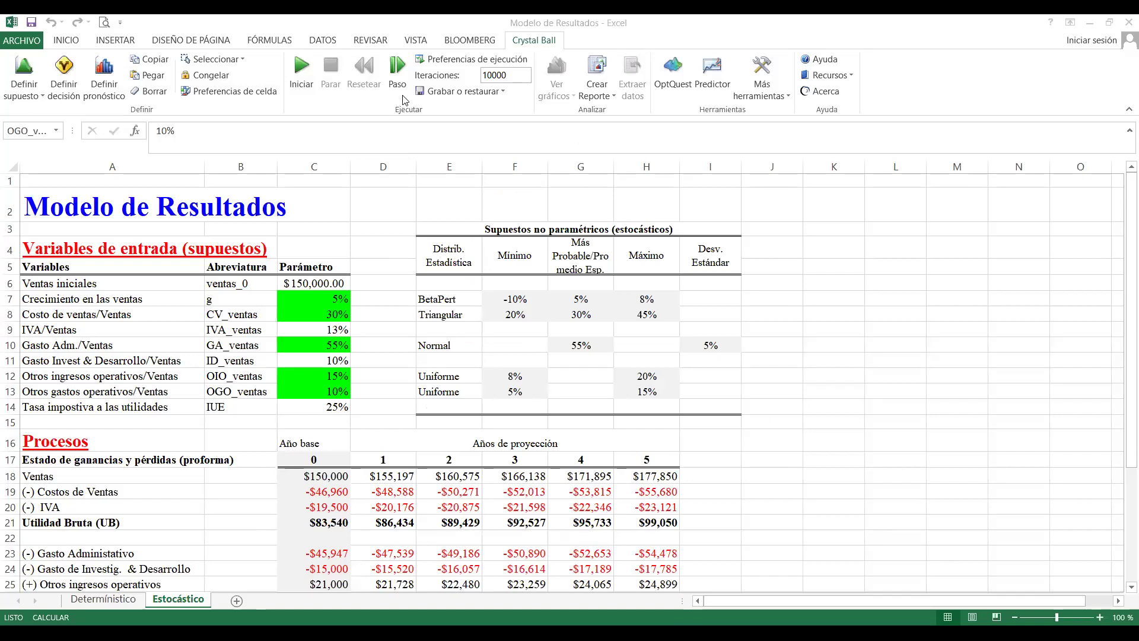
Run the simulation one iteration at a time, repeatedly, to watch the assumptions and the projected net profits recalculate
{"action": "left_click", "coordinate": [396, 76]}
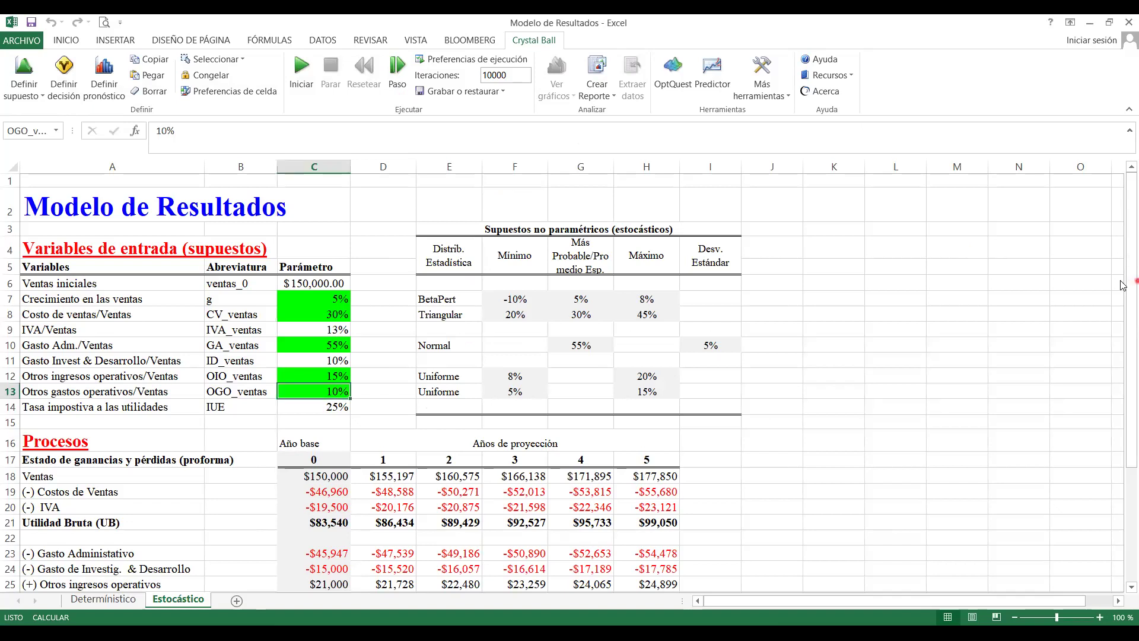
{"action": "left_click_drag", "start_coordinate": [1121, 307], "coordinate": [1124, 392]}
{"action": "left_click", "coordinate": [405, 75]}
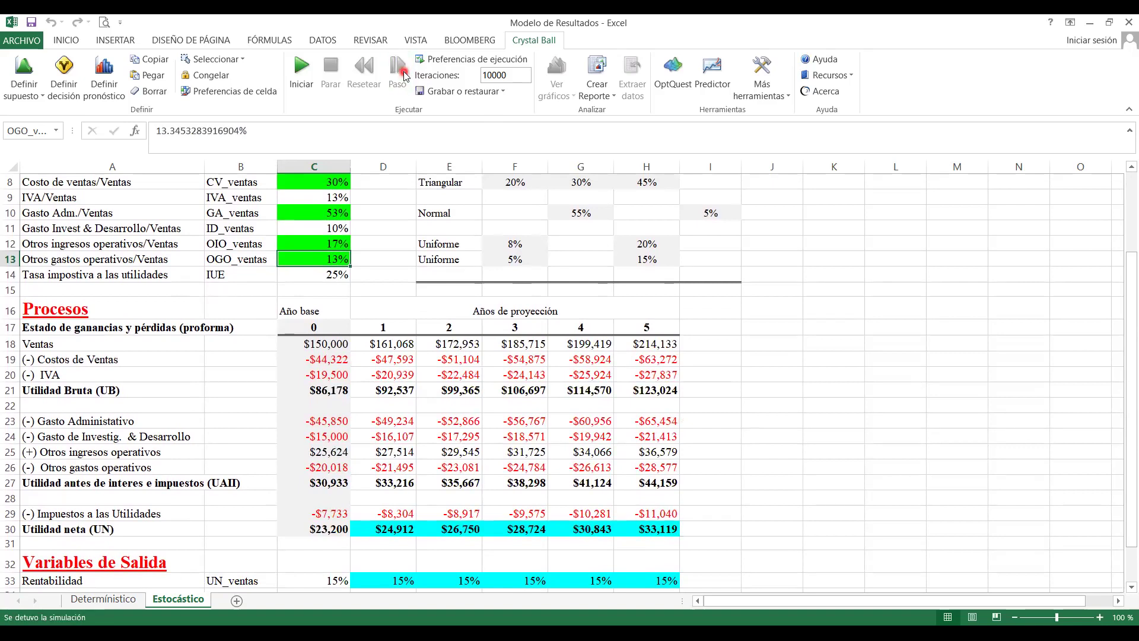
{"action": "left_click", "coordinate": [403, 75]}
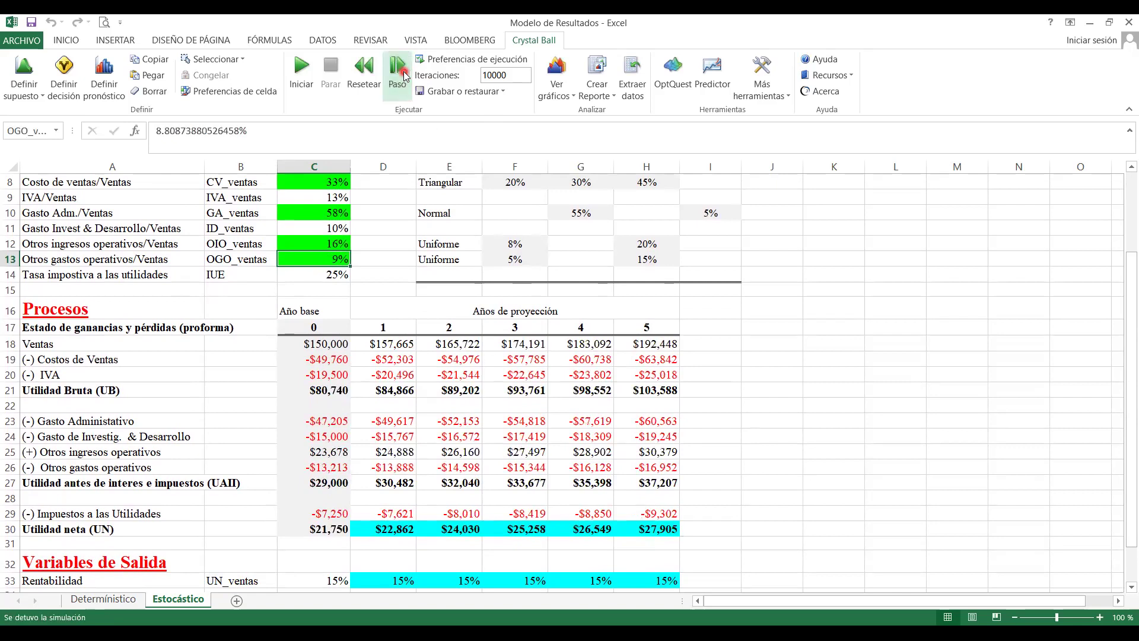
{"action": "left_click", "coordinate": [403, 75]}
{"action": "left_click", "coordinate": [403, 75]}
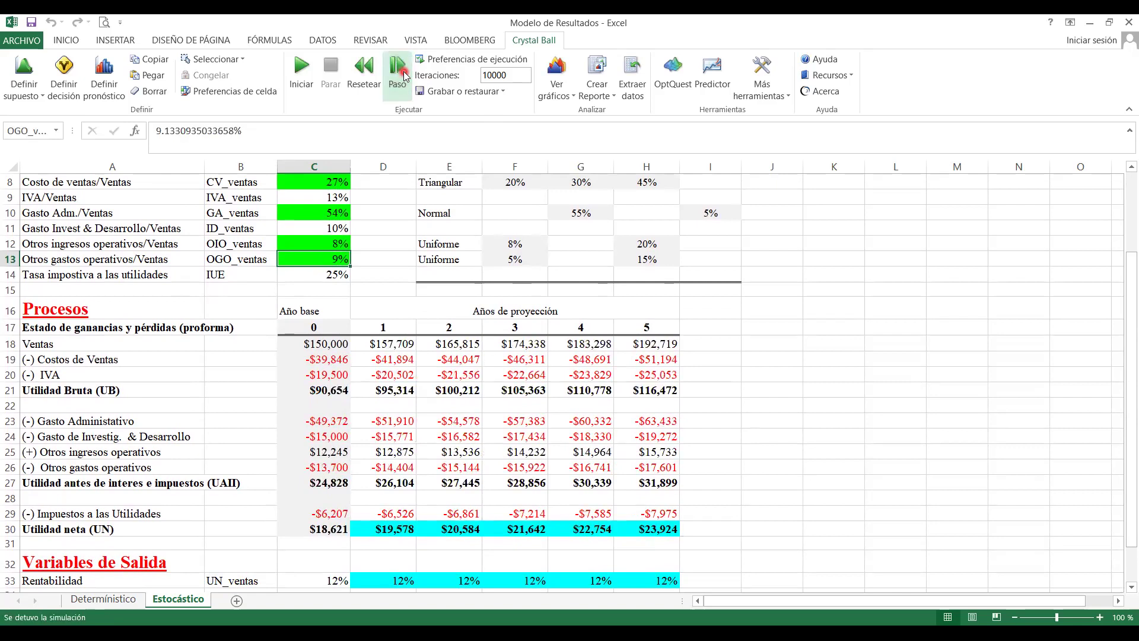
{"action": "left_click", "coordinate": [403, 75]}
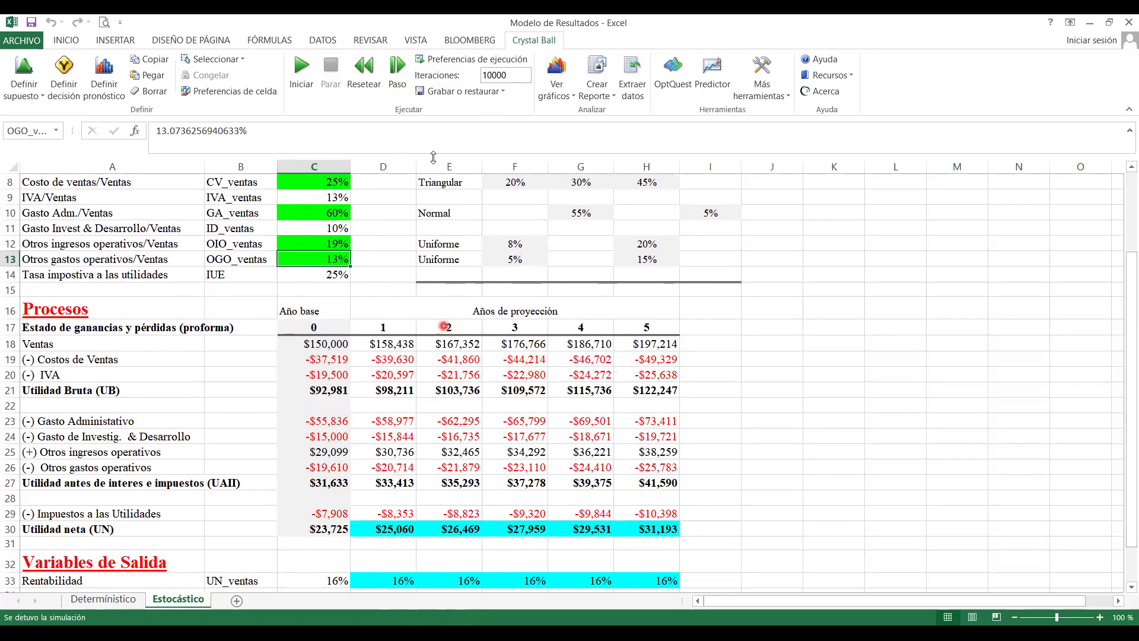
{"action": "left_click", "coordinate": [397, 70]}
{"action": "left_click", "coordinate": [397, 70]}
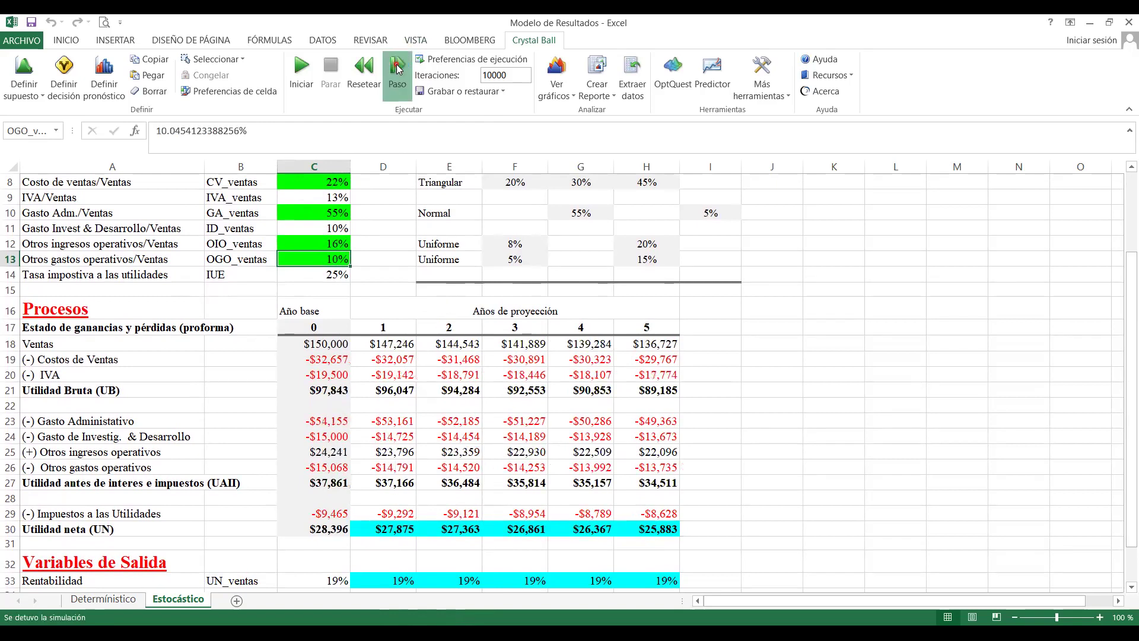
{"action": "left_click", "coordinate": [397, 69]}
{"action": "left_click", "coordinate": [397, 69]}
{"action": "left_click", "coordinate": [397, 69]}
{"action": "left_click", "coordinate": [397, 69]}
{"action": "left_click", "coordinate": [397, 69]}
{"action": "left_click", "coordinate": [397, 69]}
{"action": "left_click", "coordinate": [397, 70]}
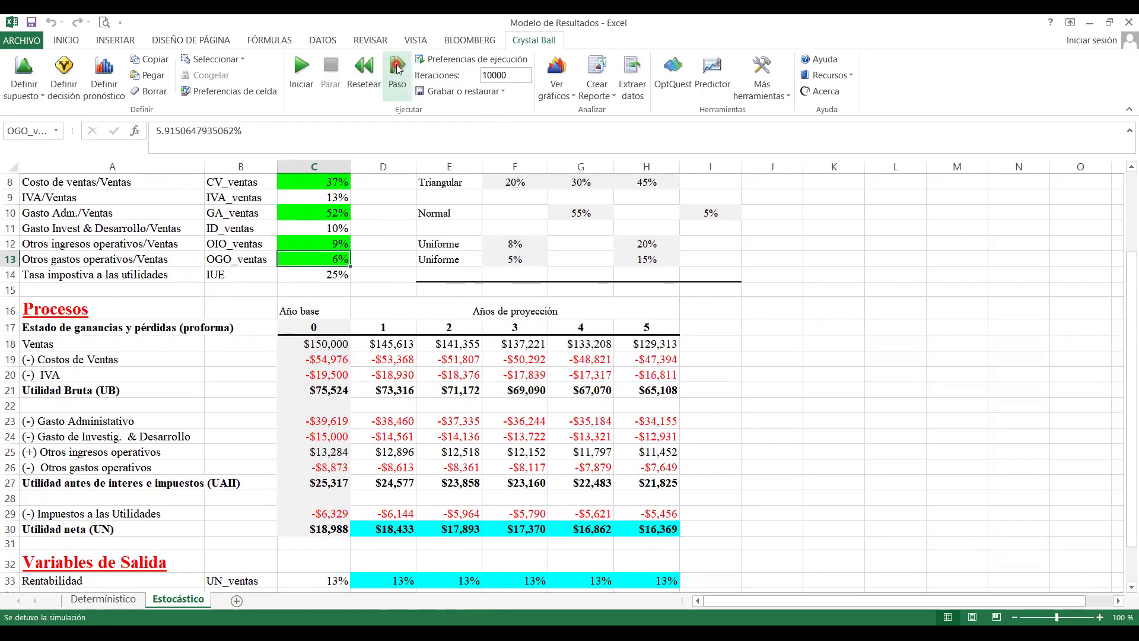
{"action": "left_click", "coordinate": [397, 69]}
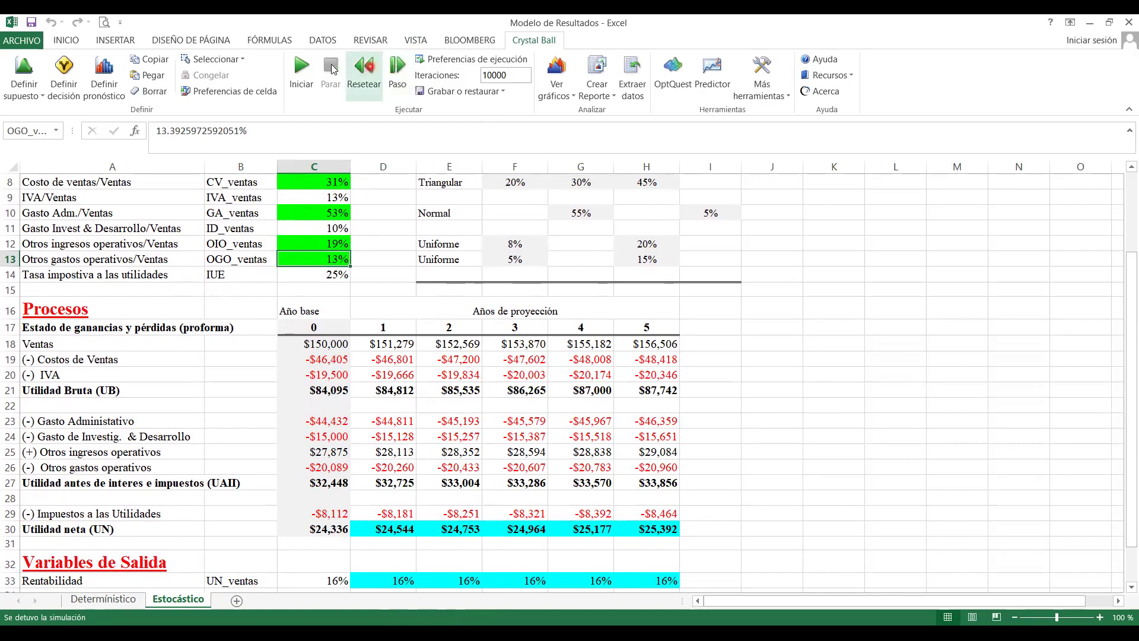
Run the full simulation with 10000 iterations and return to the top of the Estocástico model
{"action": "left_click", "coordinate": [308, 70]}
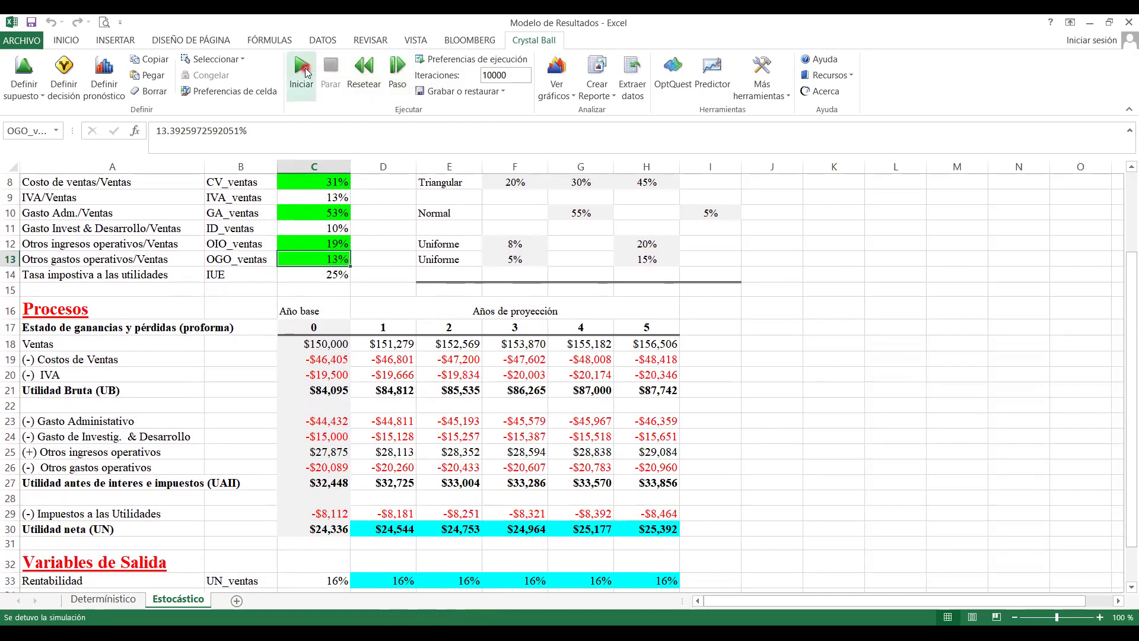
{"action": "left_click", "coordinate": [305, 70]}
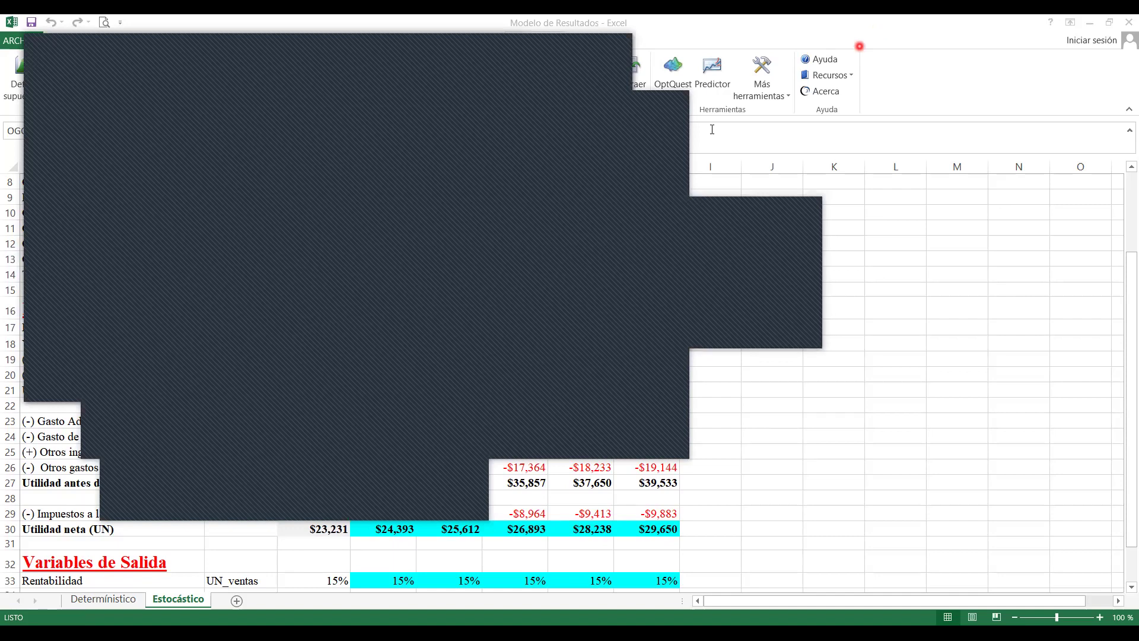
{"action": "left_click", "coordinate": [1043, 241]}
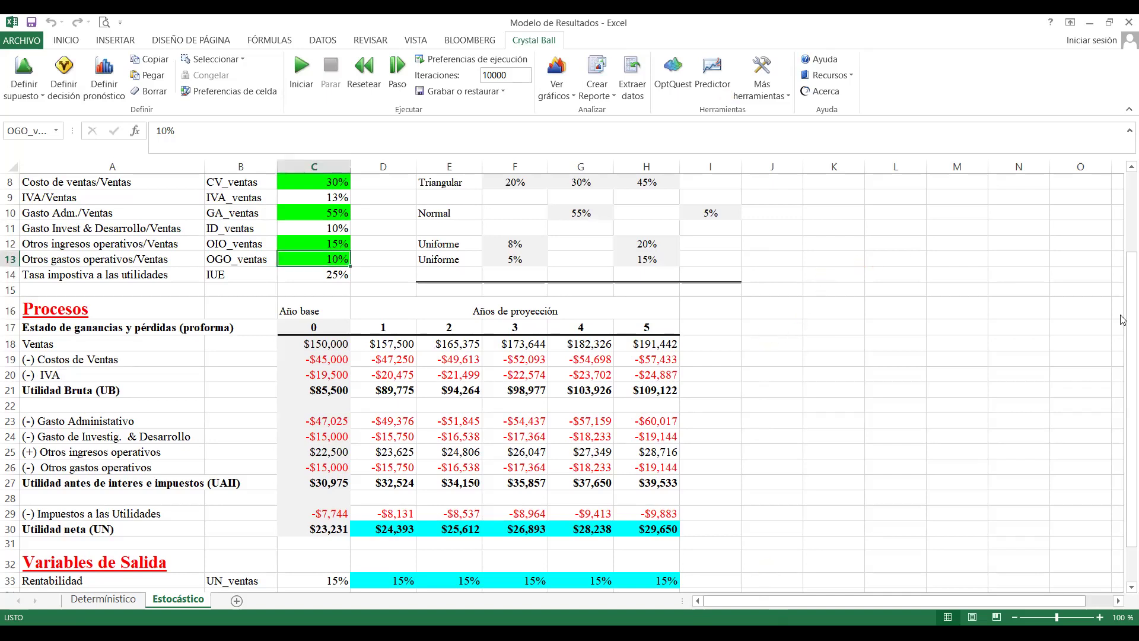
{"action": "left_click_drag", "start_coordinate": [1122, 320], "coordinate": [1122, 228]}
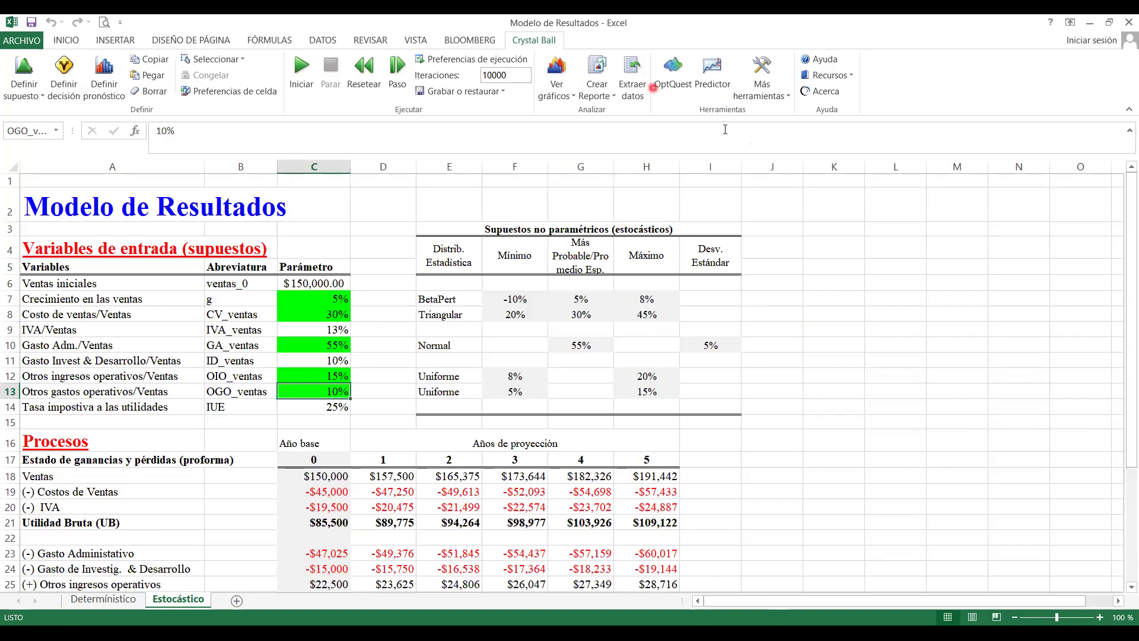
Open the forecast charts for all Rentabilidad and UN forecasts of the Estocástico sheet
{"action": "left_click", "coordinate": [571, 99]}
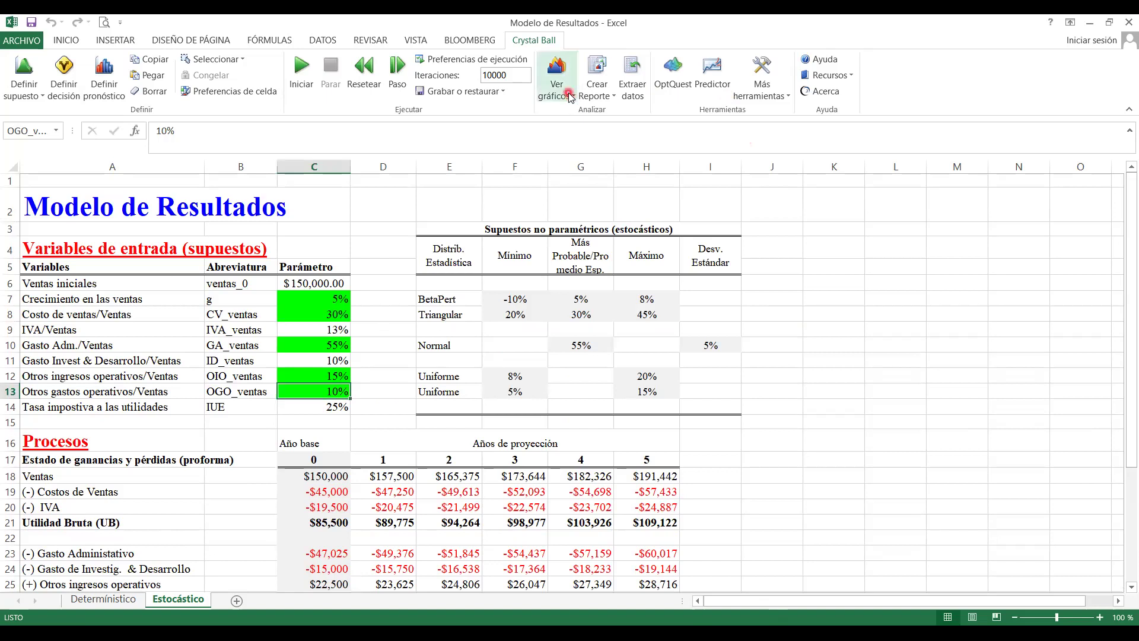
{"action": "left_click", "coordinate": [569, 96]}
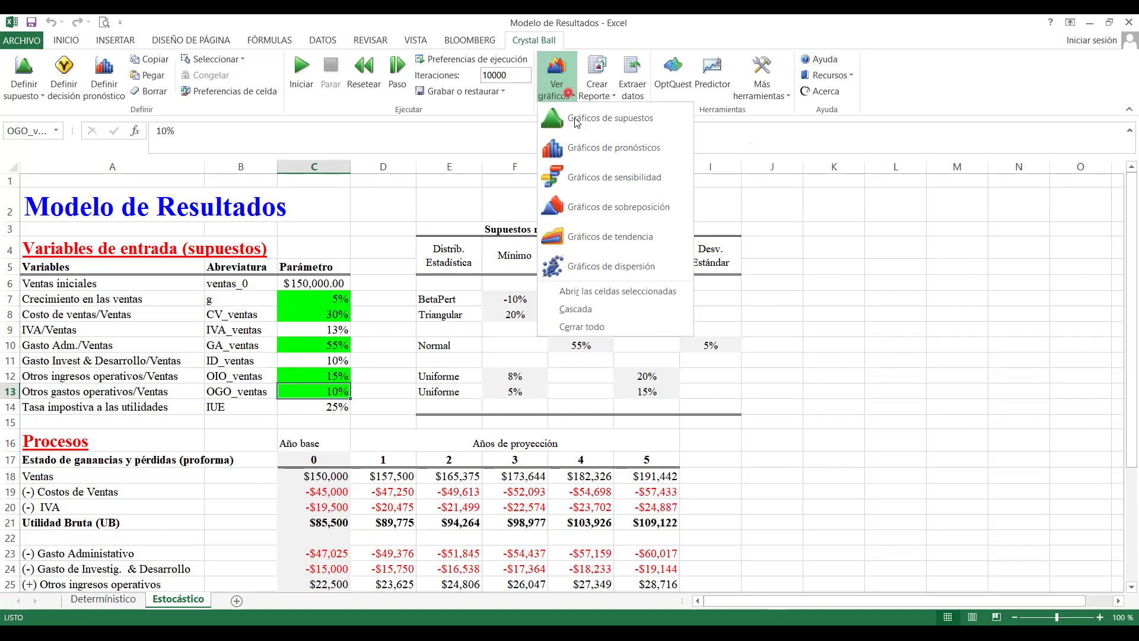
{"action": "left_click", "coordinate": [581, 152]}
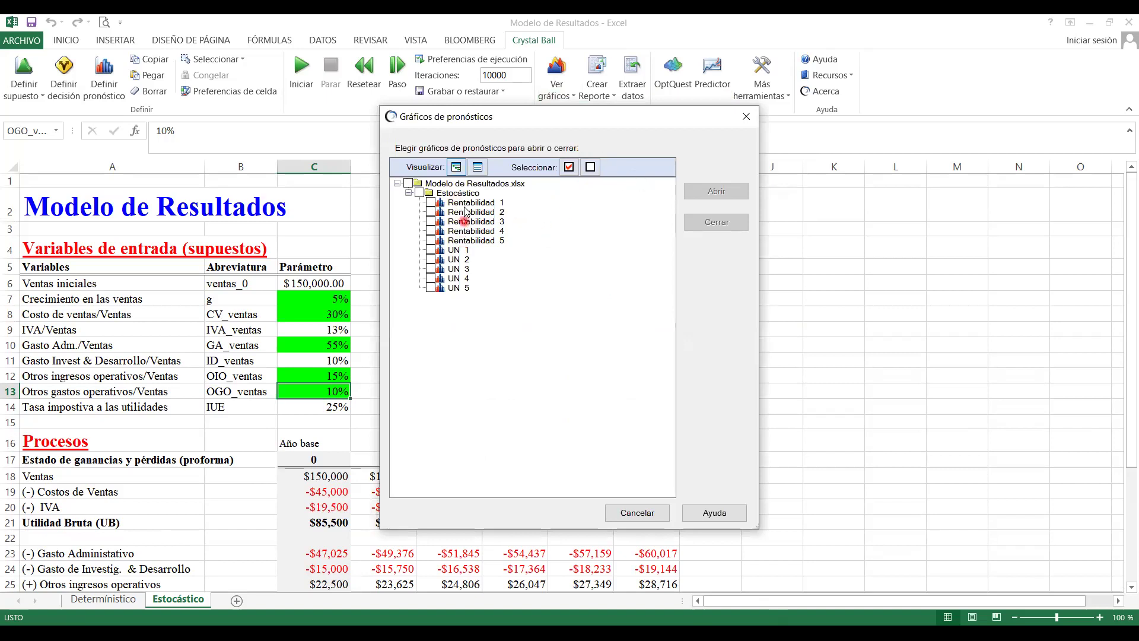
{"action": "left_click", "coordinate": [470, 242]}
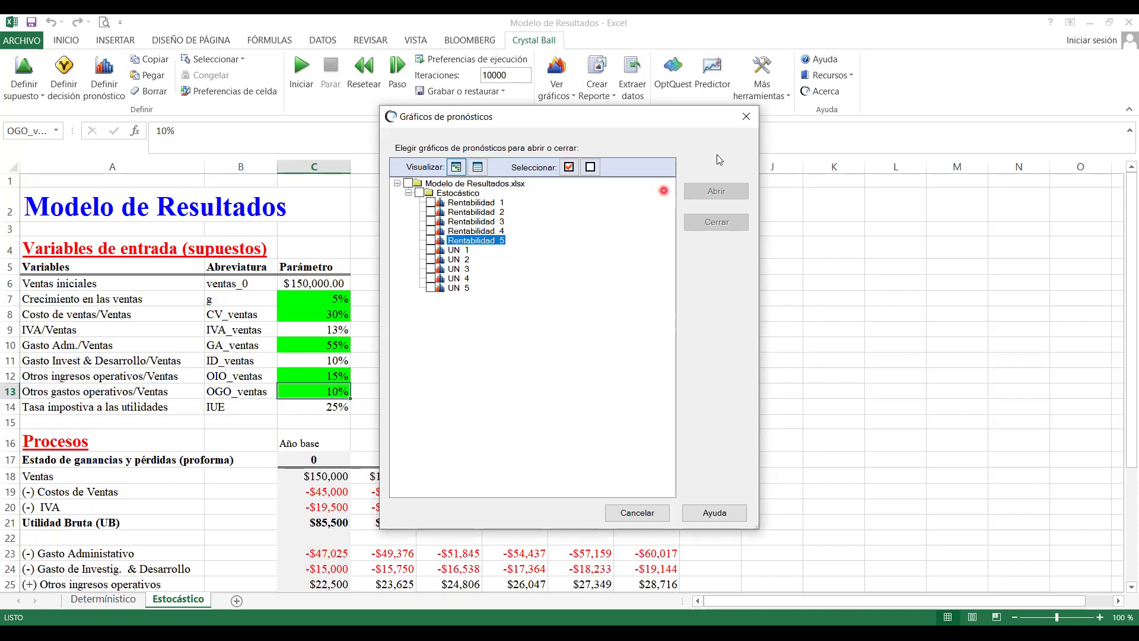
{"action": "double_click", "coordinate": [499, 241]}
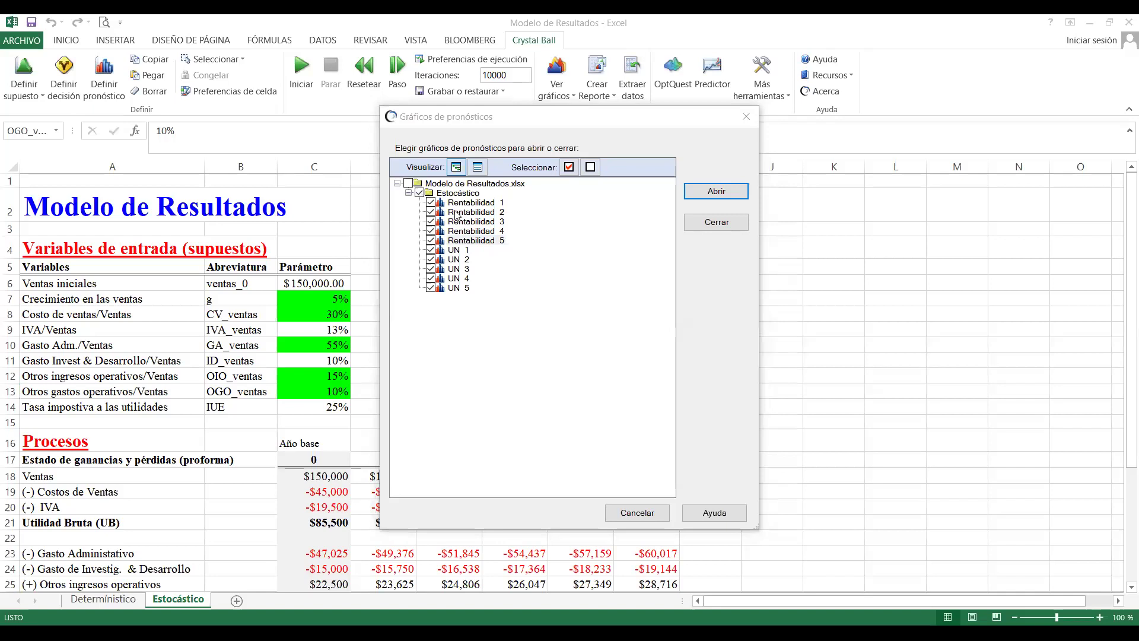
{"action": "left_click", "coordinate": [706, 195]}
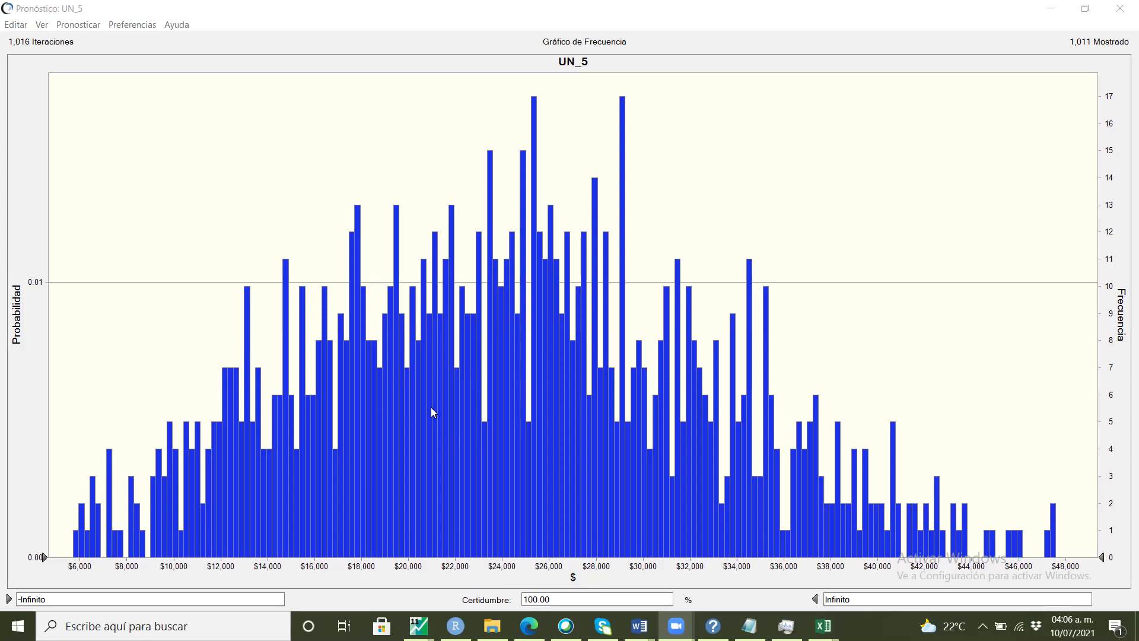
Check the Preguntas de interés in the instructions PDF and set the UN_5 forecast chart's certainty to 95%
{"action": "left_click", "coordinate": [529, 625]}
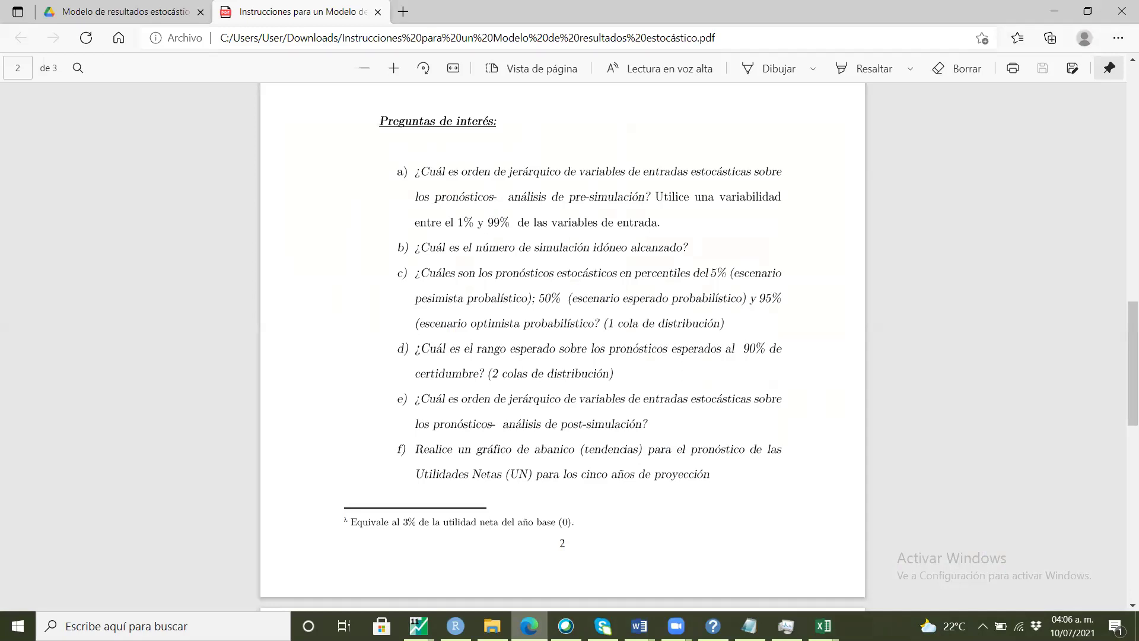
{"action": "left_click", "coordinate": [528, 625]}
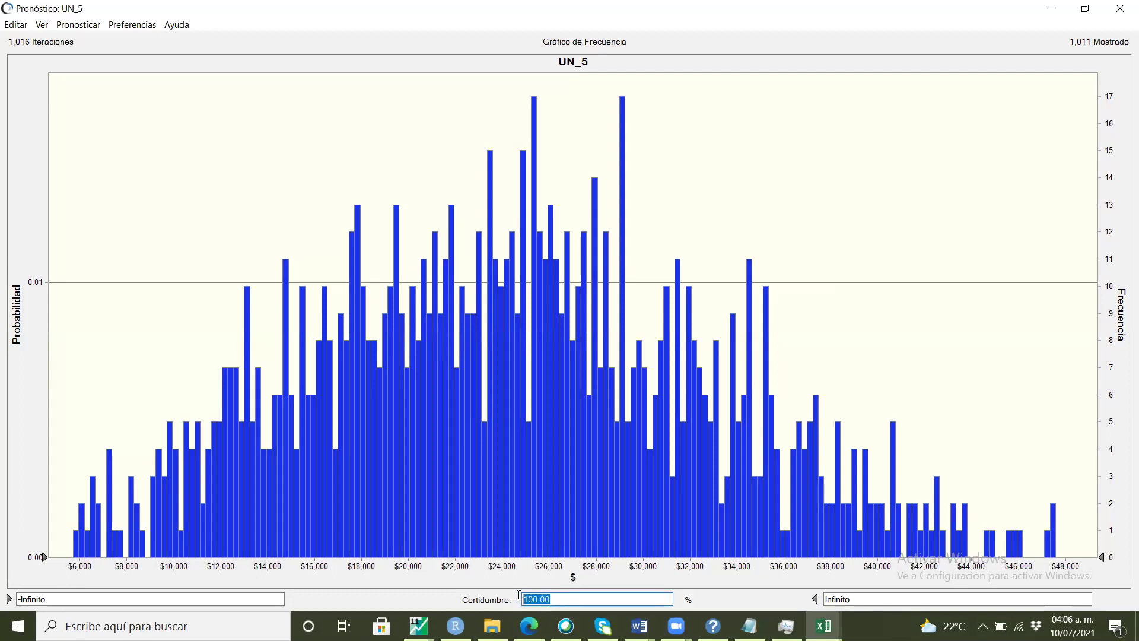
{"action": "type", "text": "95"}
{"action": "key", "text": "Return"}
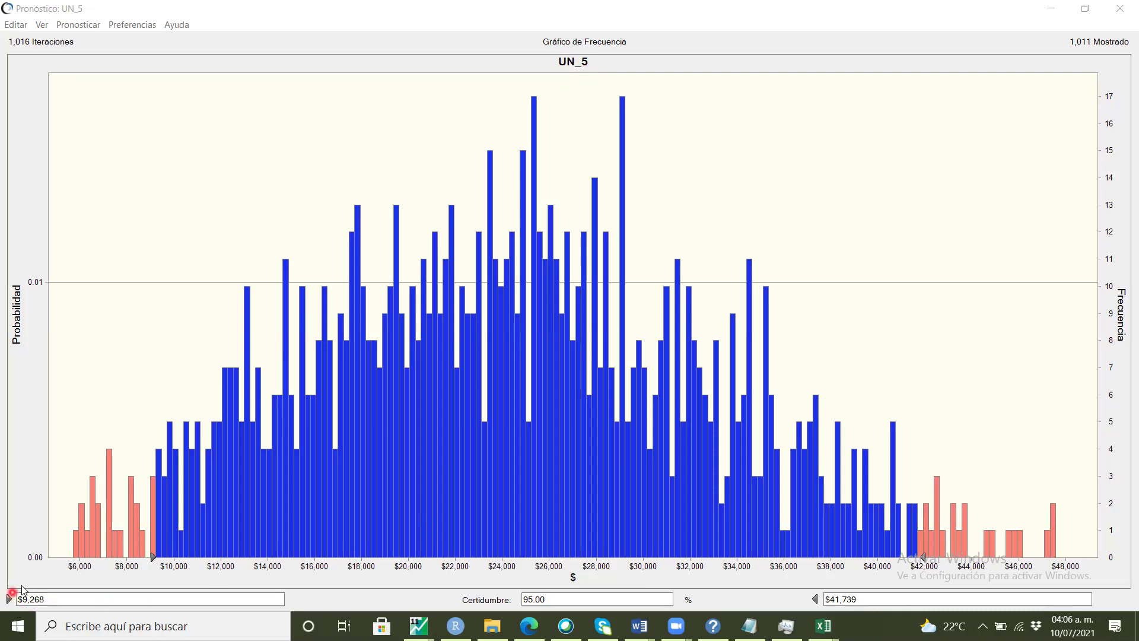
{"action": "left_click", "coordinate": [38, 594]}
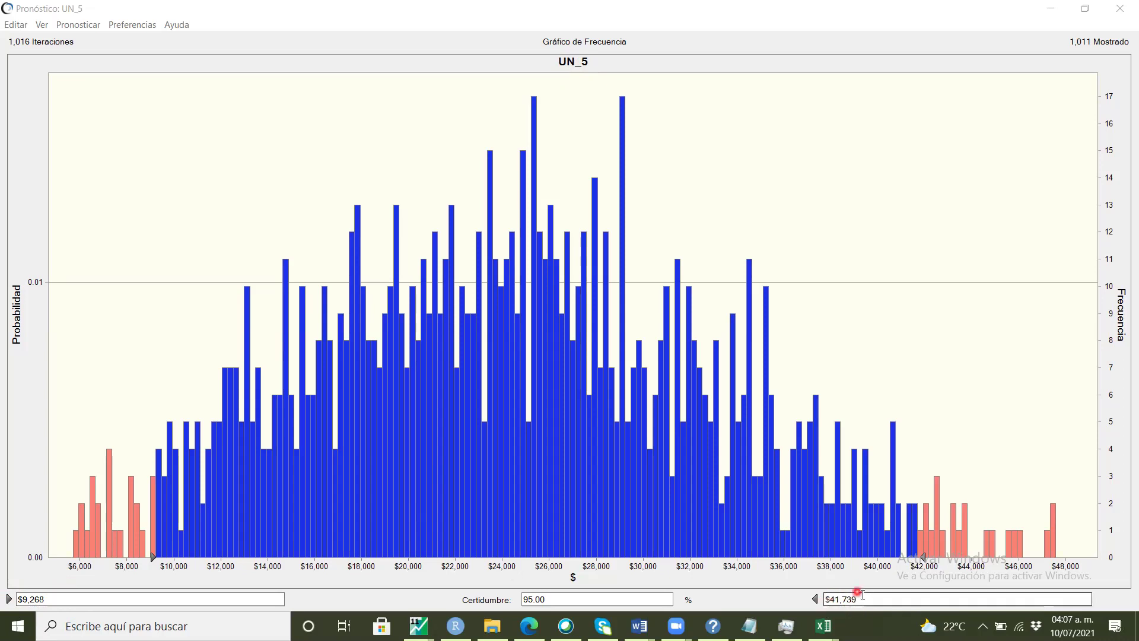
Set the certainty of the UN_5 forecast chart to 90%
{"action": "left_click", "coordinate": [586, 598]}
{"action": "type", "text": "90"}
{"action": "key", "text": "Return"}
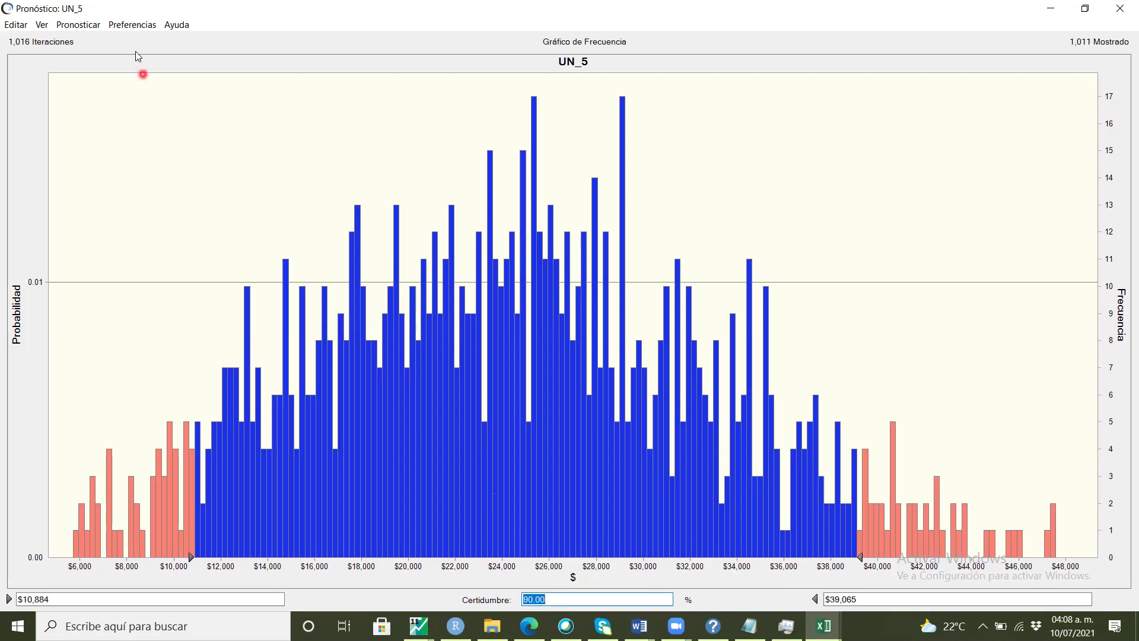
{"action": "left_click", "coordinate": [134, 26]}
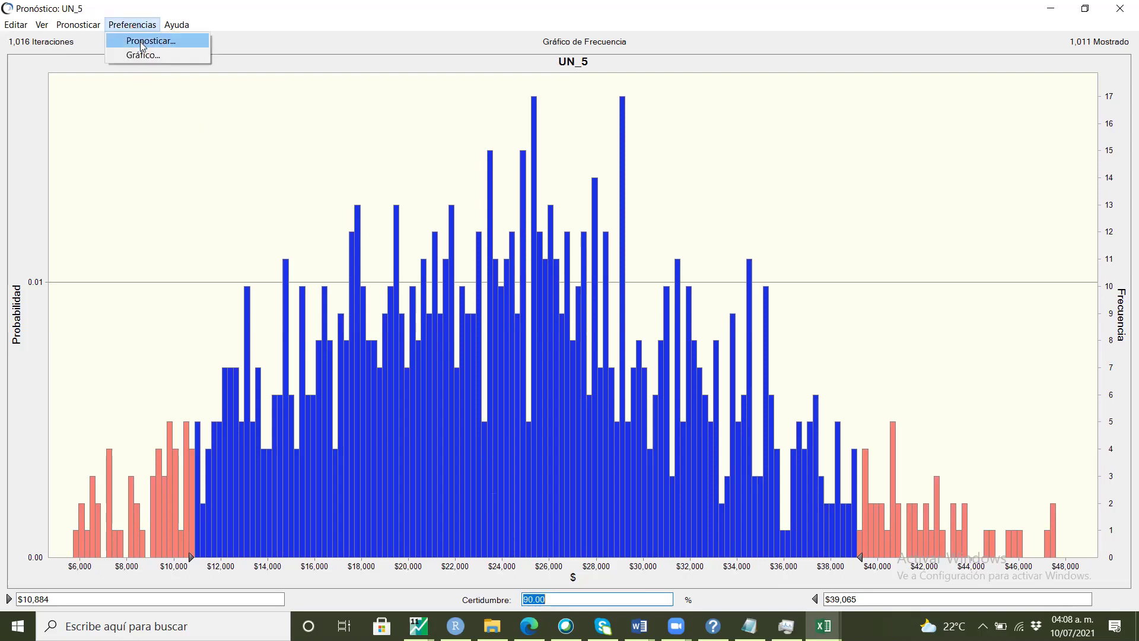
{"action": "left_click", "coordinate": [142, 43]}
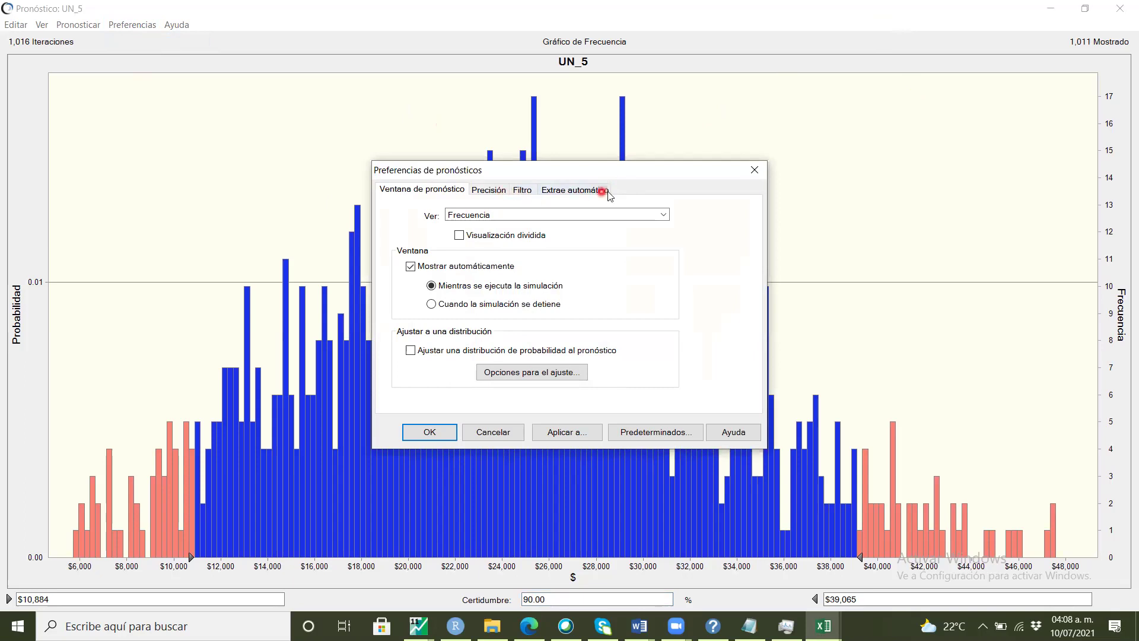
{"action": "left_click", "coordinate": [756, 172]}
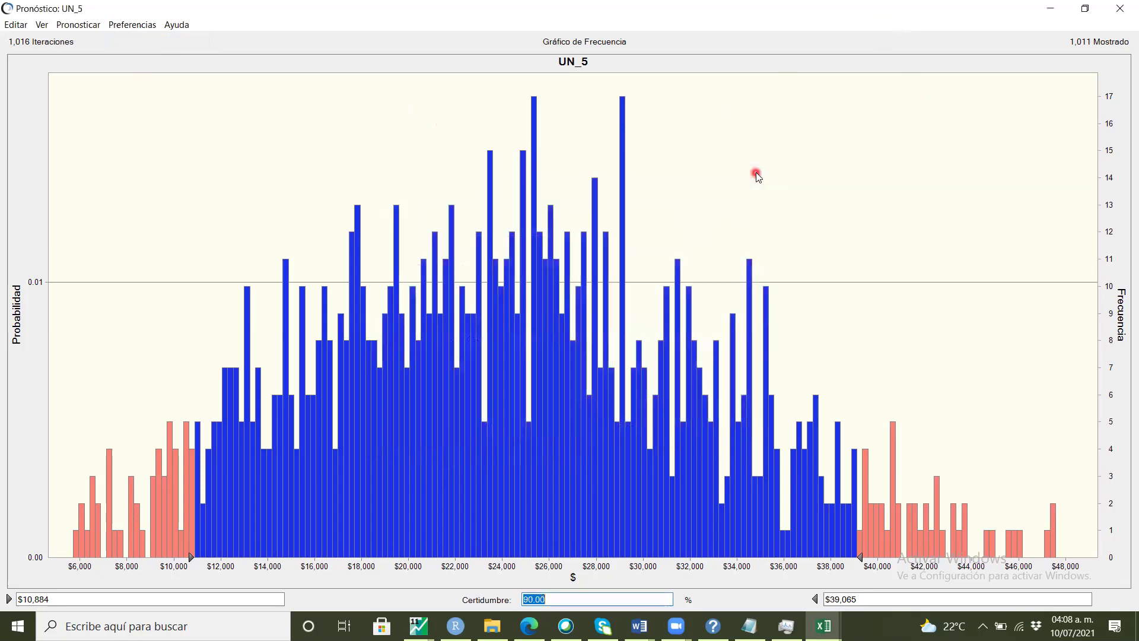
Open the percentile marker line options in the UN_5 chart preferences and start a custom percentile list with 5
{"action": "left_click", "coordinate": [144, 26]}
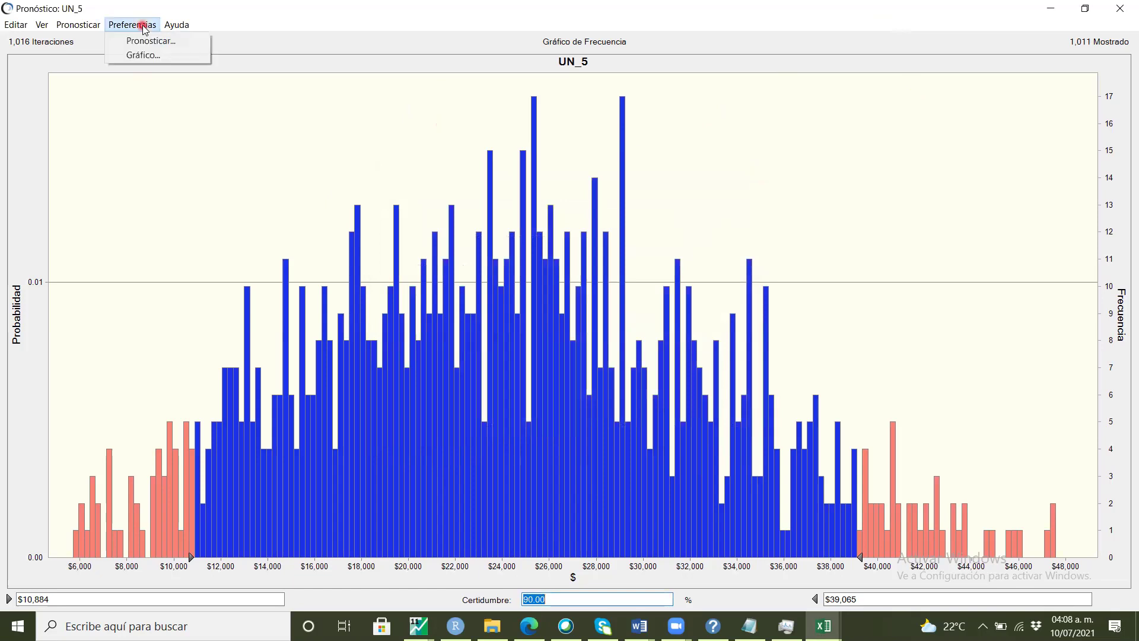
{"action": "left_click", "coordinate": [144, 55]}
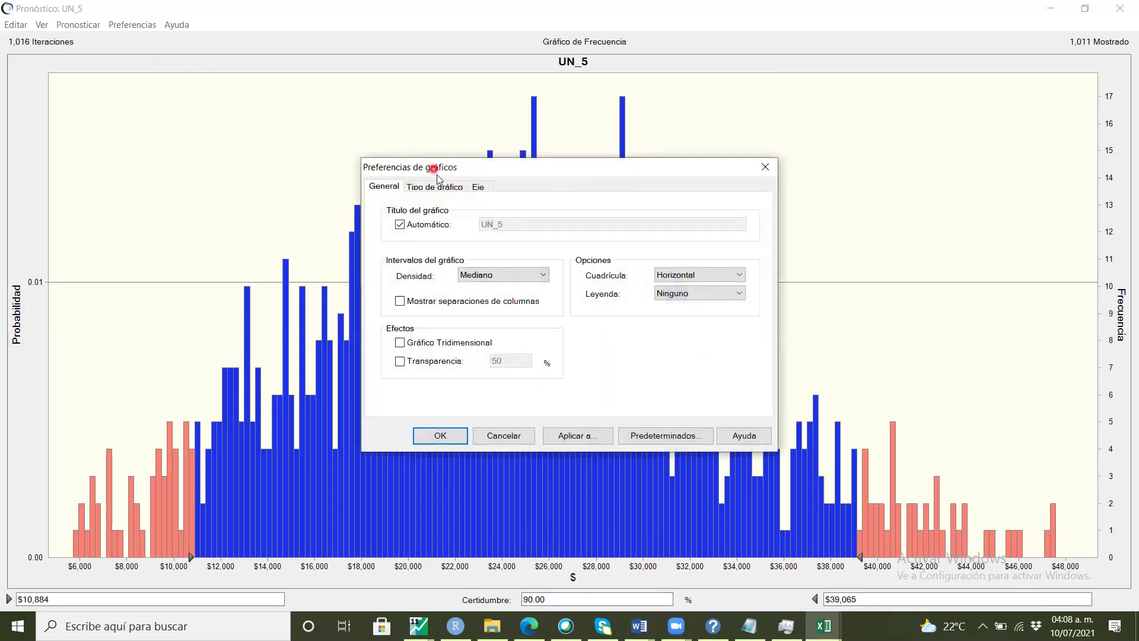
{"action": "left_click", "coordinate": [439, 187]}
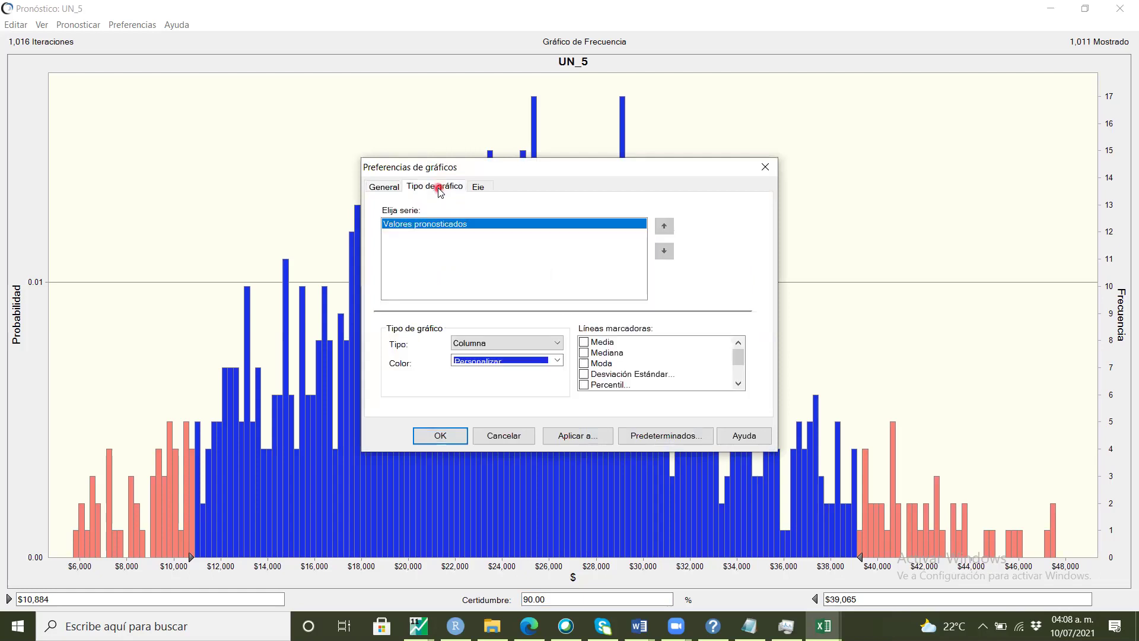
{"action": "left_click_drag", "start_coordinate": [741, 359], "coordinate": [740, 375]}
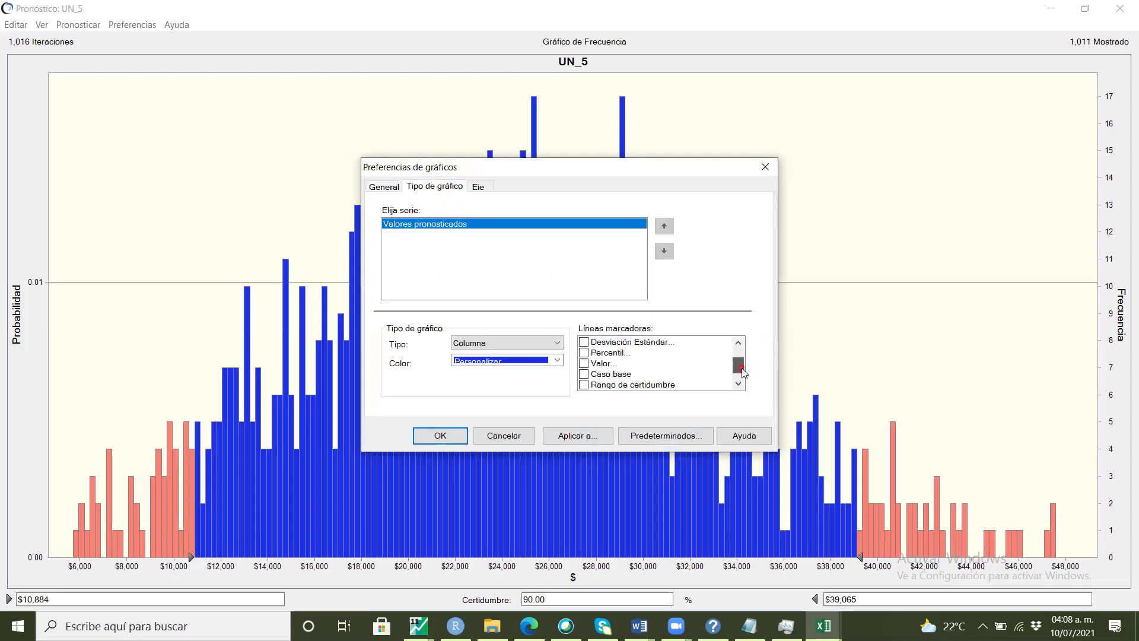
{"action": "double_click", "coordinate": [611, 354]}
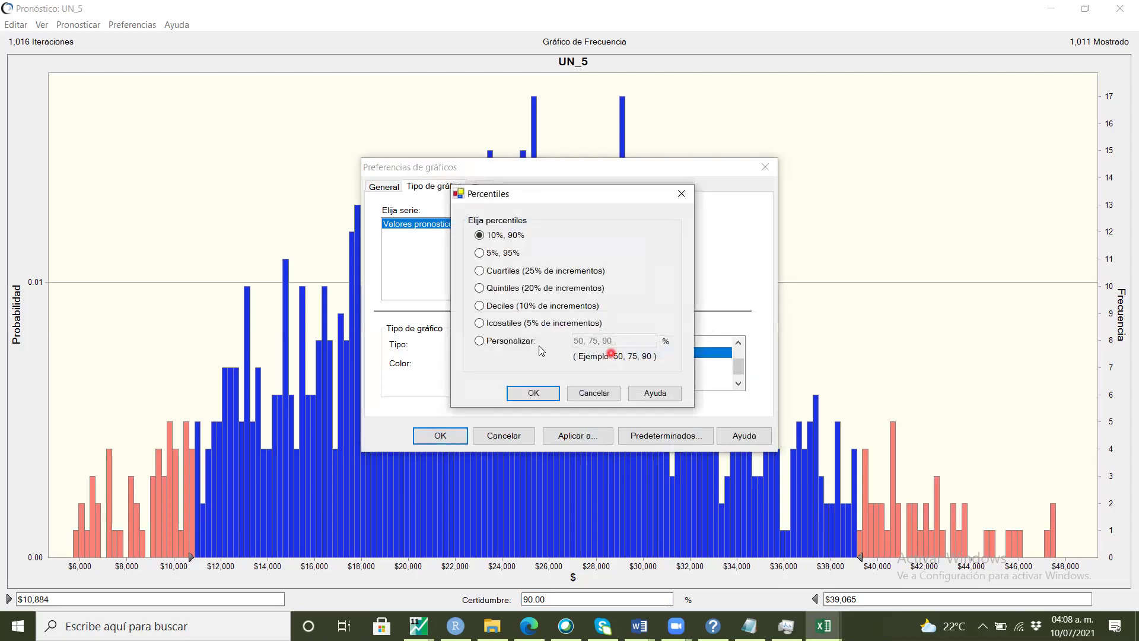
{"action": "left_click", "coordinate": [518, 347]}
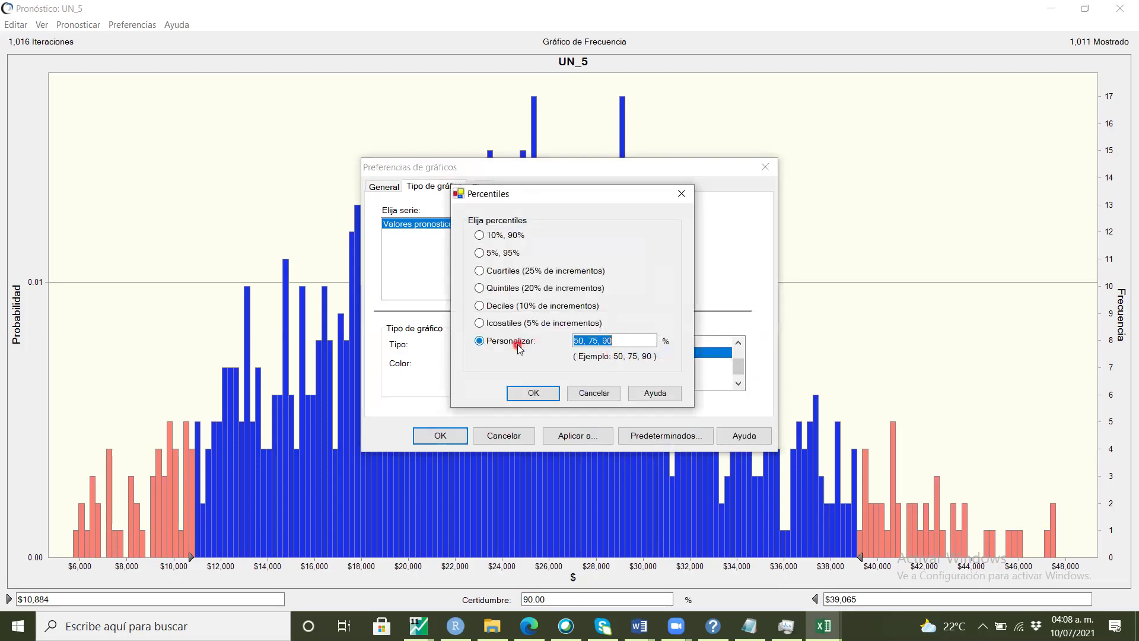
{"action": "left_click", "coordinate": [581, 343]}
{"action": "left_click_drag", "start_coordinate": [620, 341], "coordinate": [576, 340]}
{"action": "type", "text": "5"}
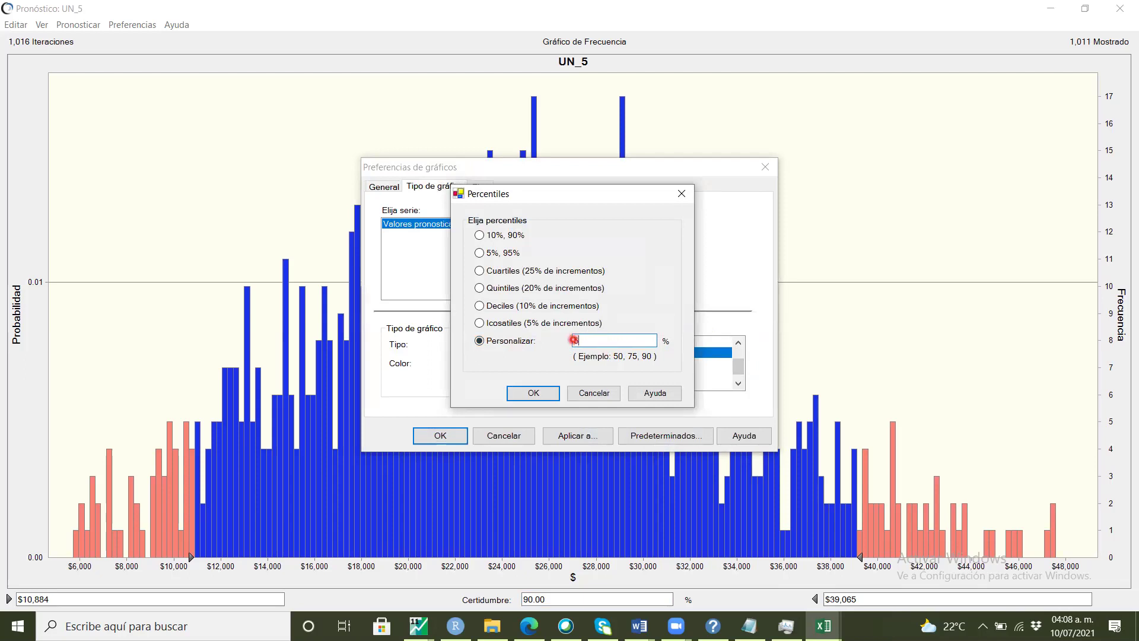
Check the requested percentiles in the instructions PDF and add marker lines at percentiles 5, 10, 50, 90 and 95 to the UN_5 chart
{"action": "left_click", "coordinate": [529, 626]}
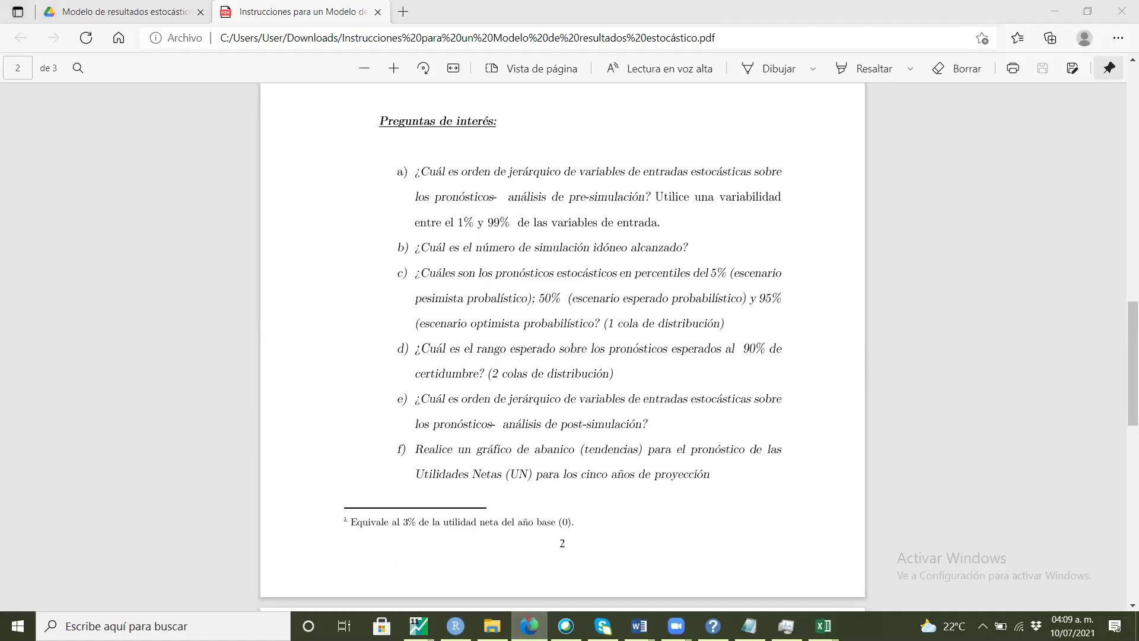
{"action": "left_click", "coordinate": [530, 623]}
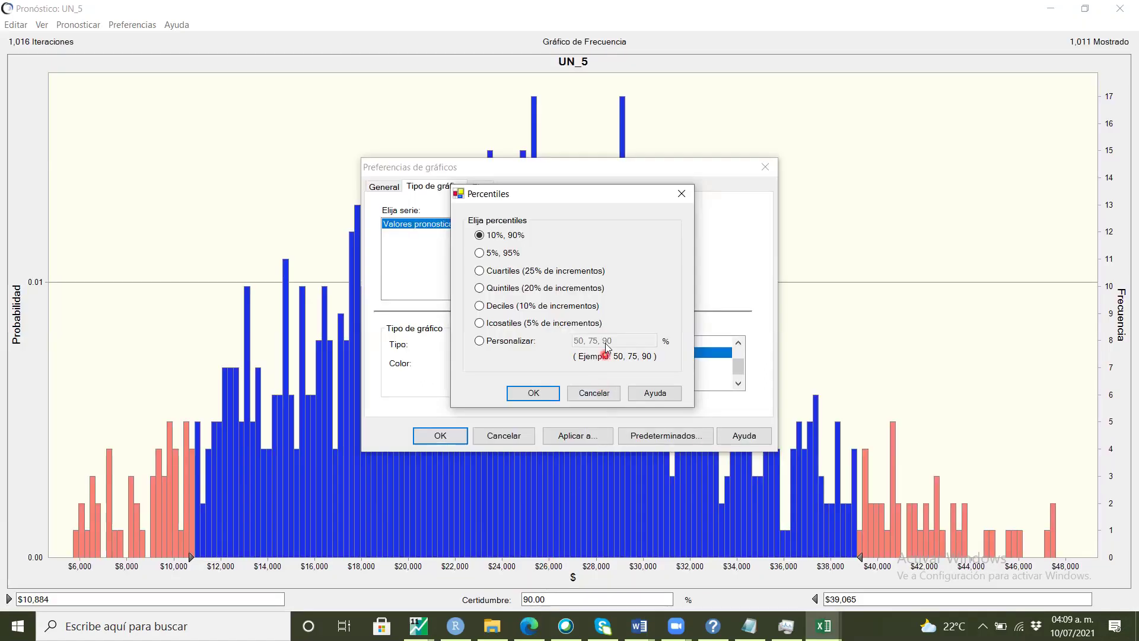
{"action": "left_click", "coordinate": [527, 342]}
{"action": "left_click", "coordinate": [620, 340]}
{"action": "type", "text": "5, 10, 50, 90, 95"}
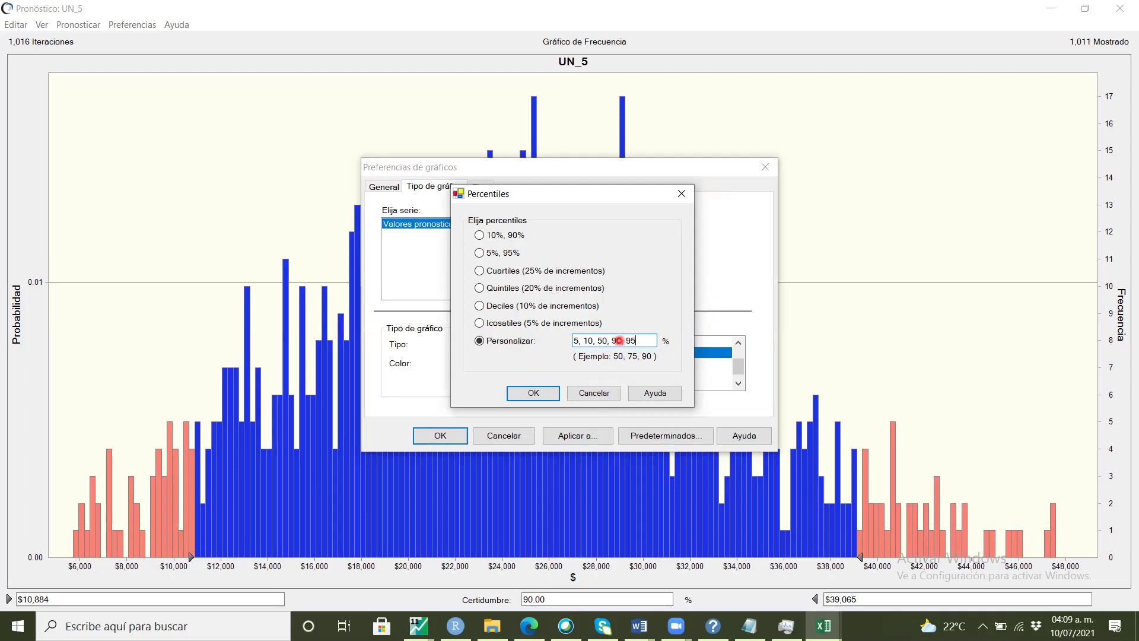
{"action": "left_click", "coordinate": [533, 393]}
{"action": "left_click", "coordinate": [467, 435]}
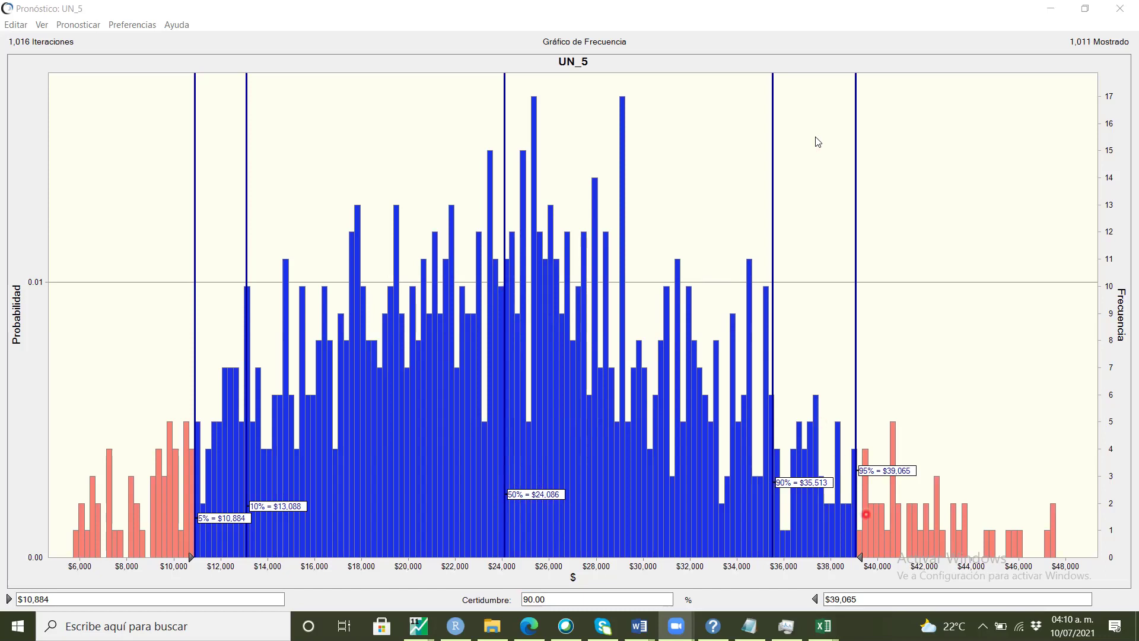
Return to the Excel model and reopen the forecast charts for all Rentabilidad and UN forecasts of the Estocástico sheet
{"action": "key", "text": "alt+Tab"}
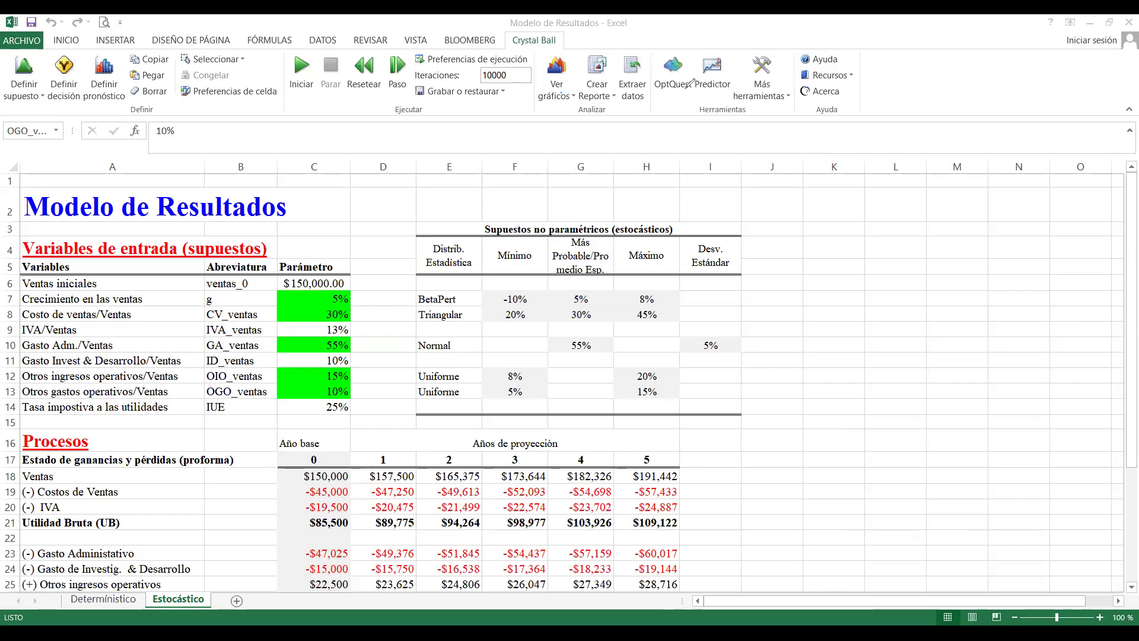
{"action": "left_click", "coordinate": [556, 89]}
{"action": "left_click", "coordinate": [566, 96]}
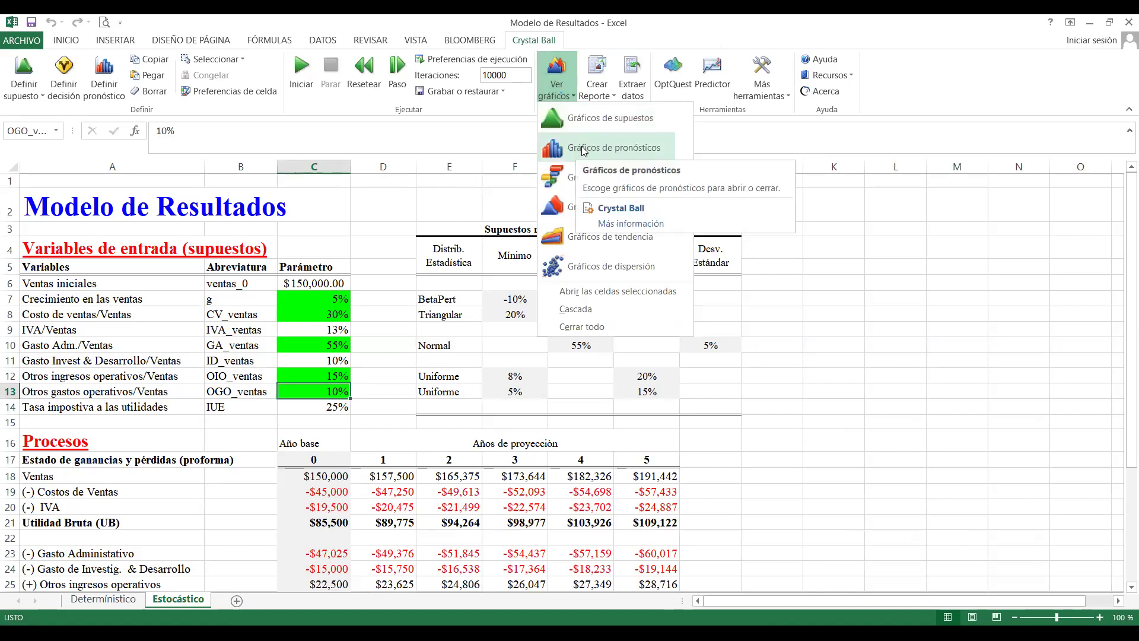
{"action": "left_click", "coordinate": [592, 152]}
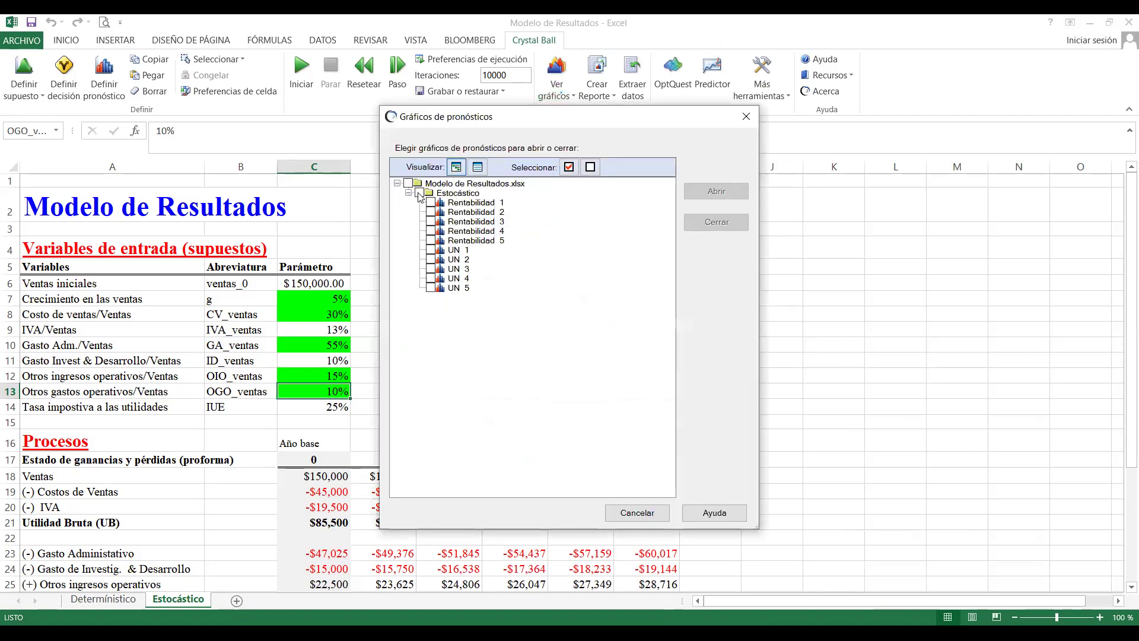
{"action": "left_click", "coordinate": [420, 193]}
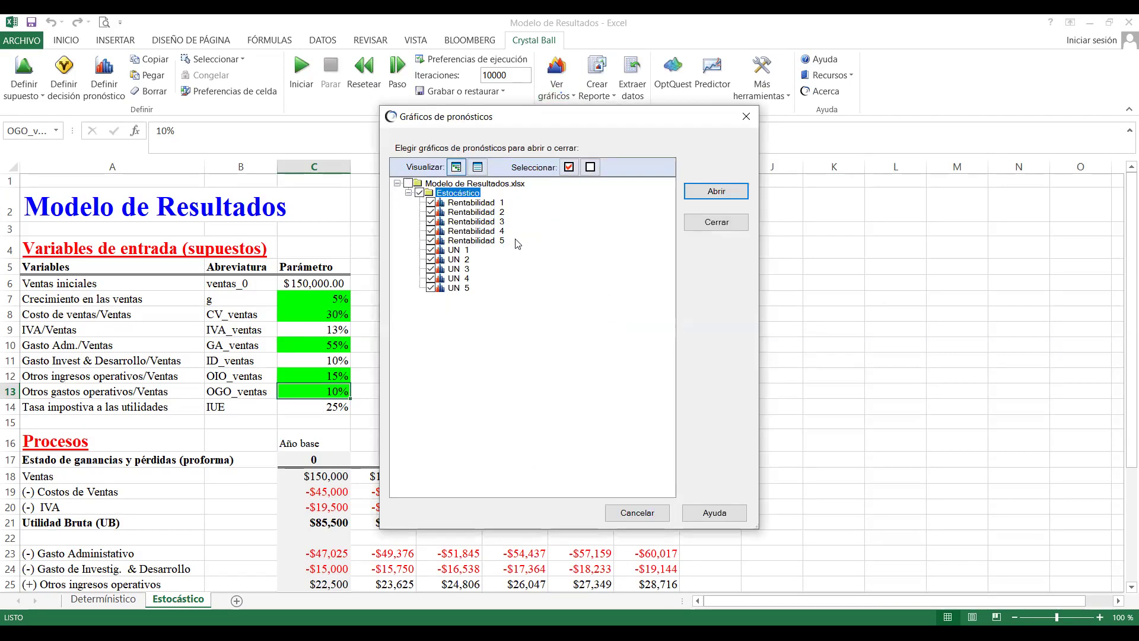
{"action": "left_click", "coordinate": [478, 241]}
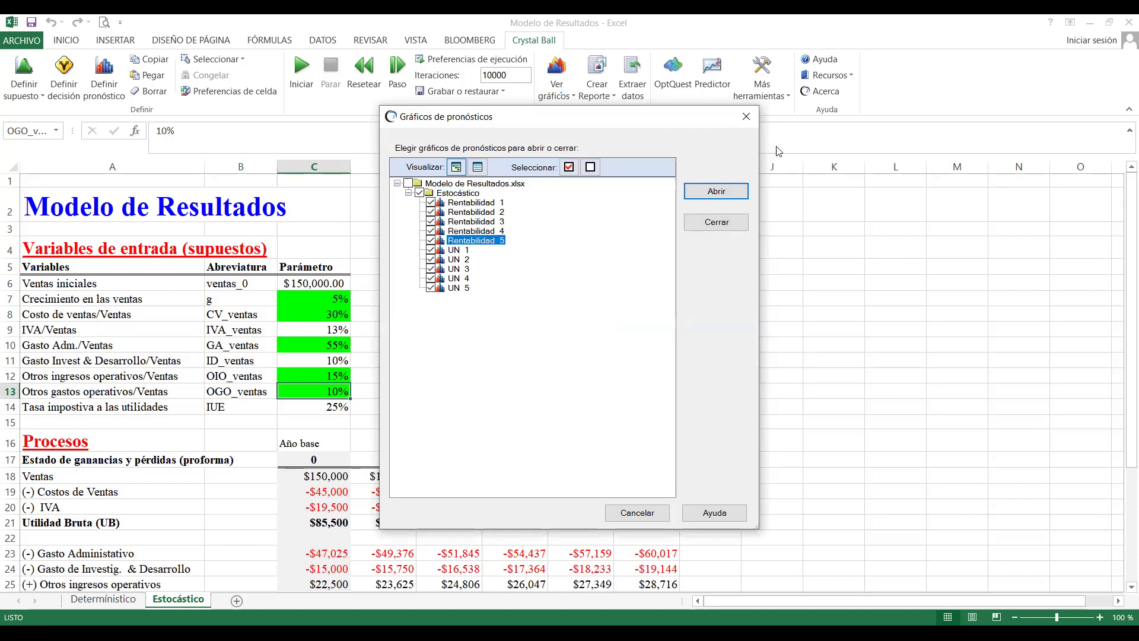
{"action": "left_click", "coordinate": [725, 191]}
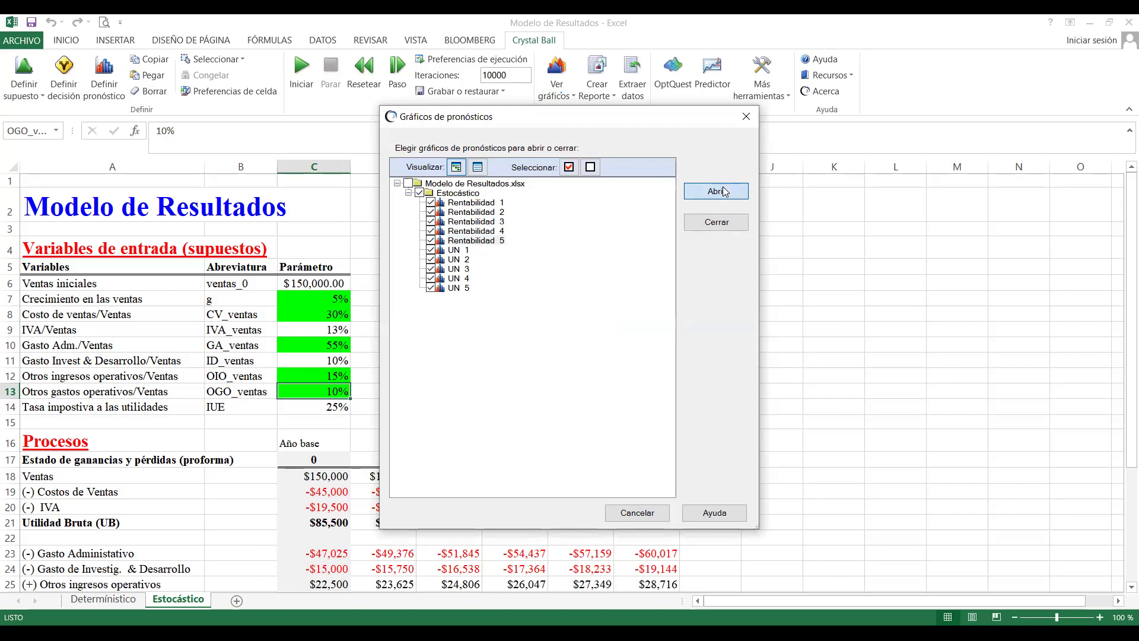
{"action": "left_click", "coordinate": [723, 190]}
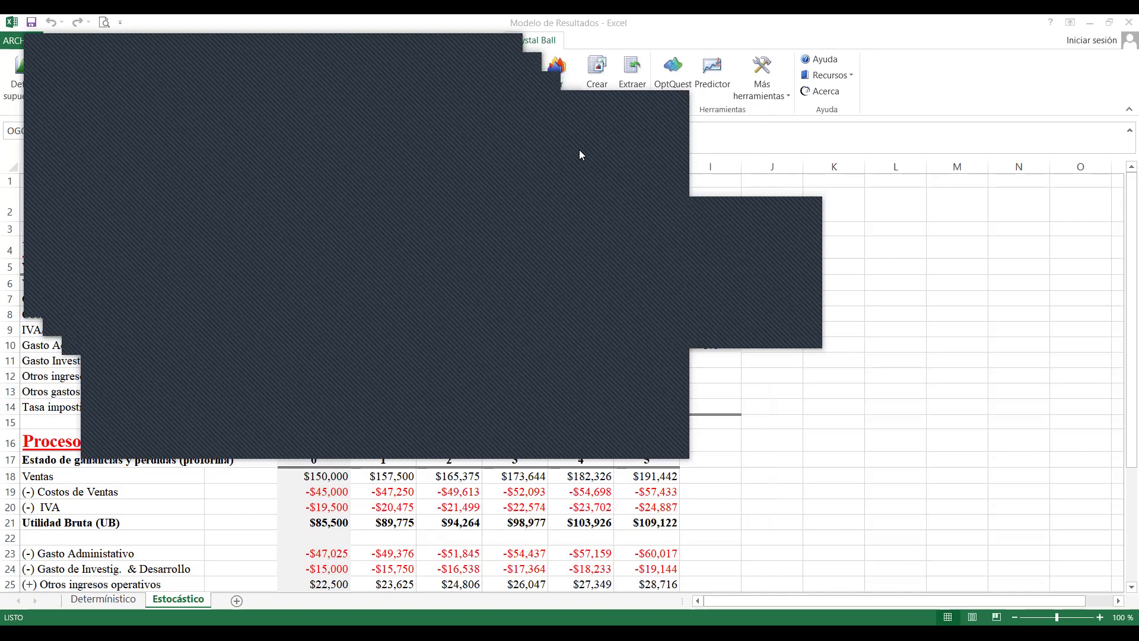
Move the overlapping windows apart and close the open forecast charts one after another
{"action": "left_click_drag", "start_coordinate": [459, 119], "coordinate": [1053, 136]}
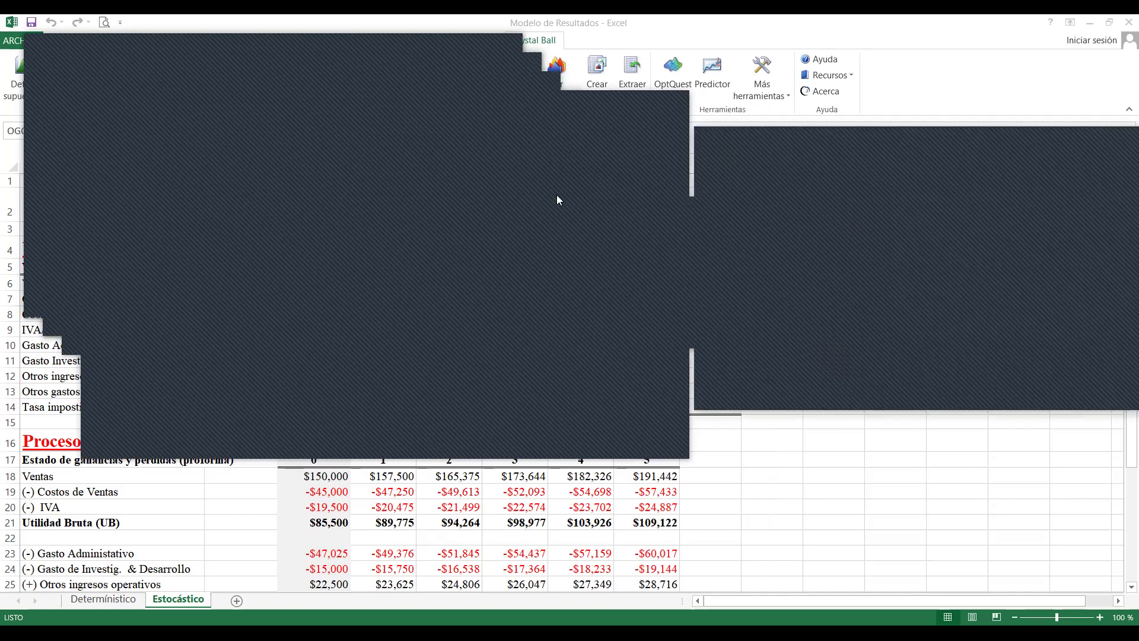
{"action": "left_click", "coordinate": [667, 104]}
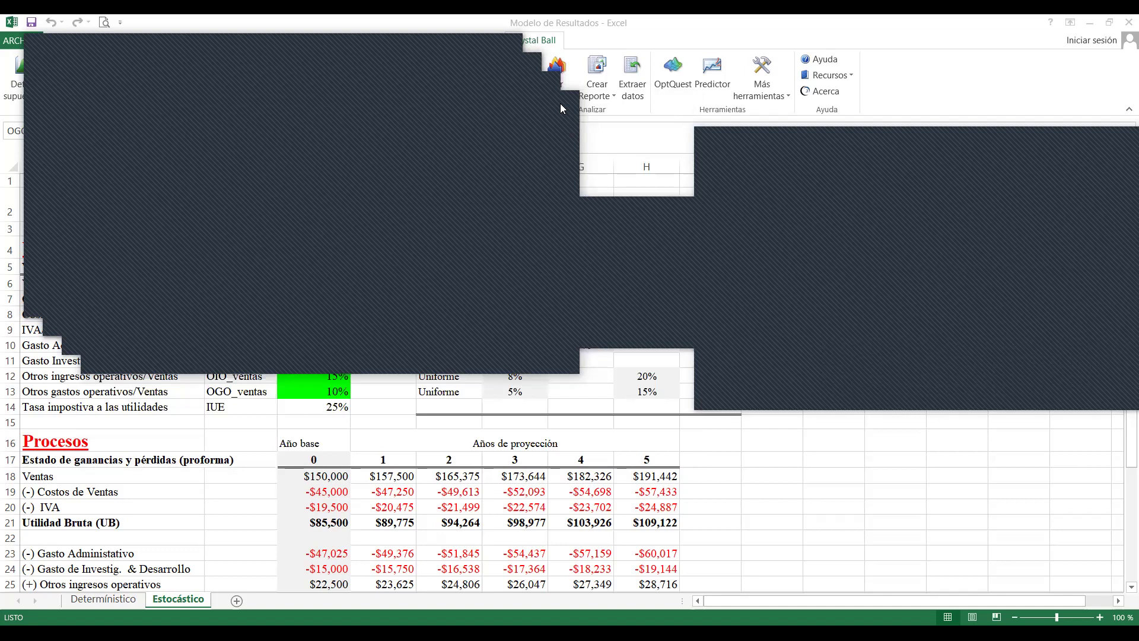
{"action": "left_click", "coordinate": [557, 103]}
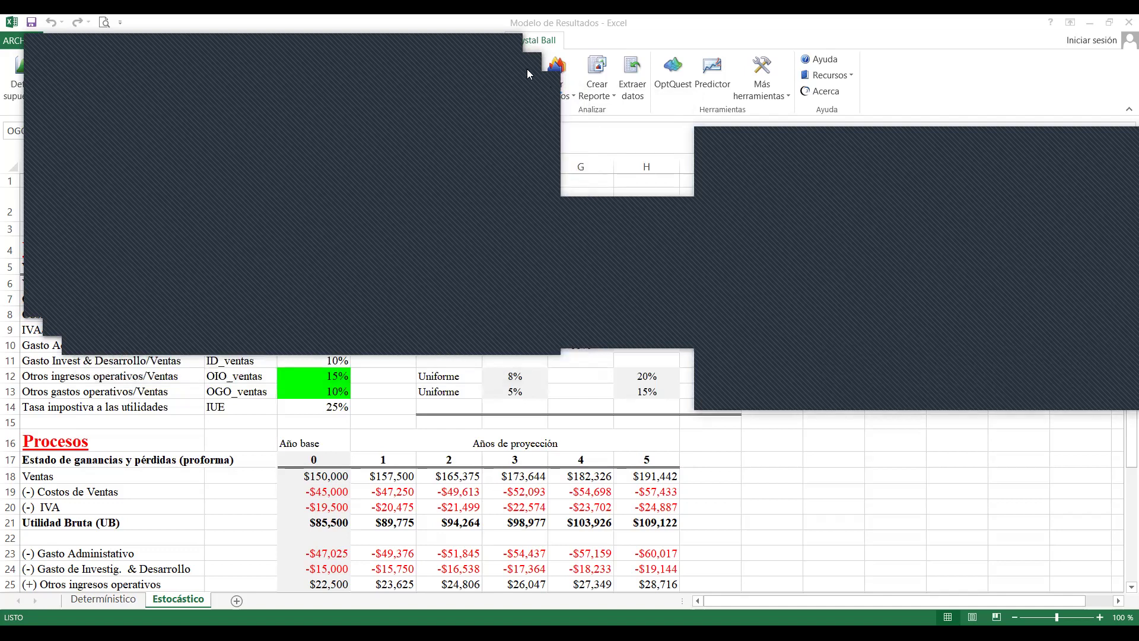
{"action": "left_click", "coordinate": [527, 74]}
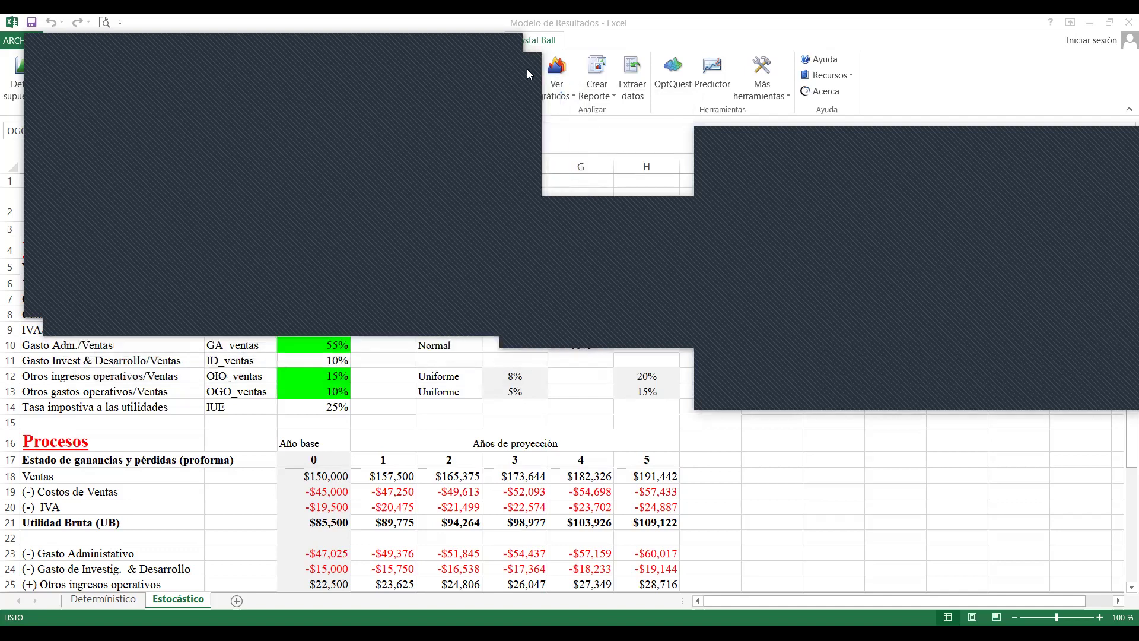
{"action": "left_click", "coordinate": [493, 53]}
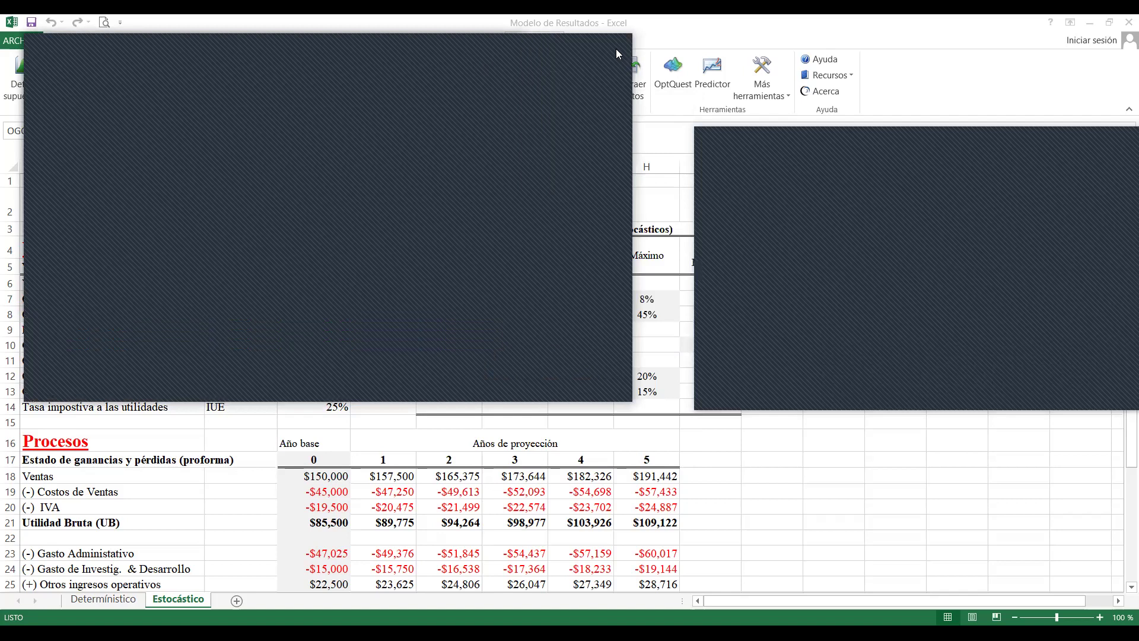
{"action": "left_click", "coordinate": [616, 49]}
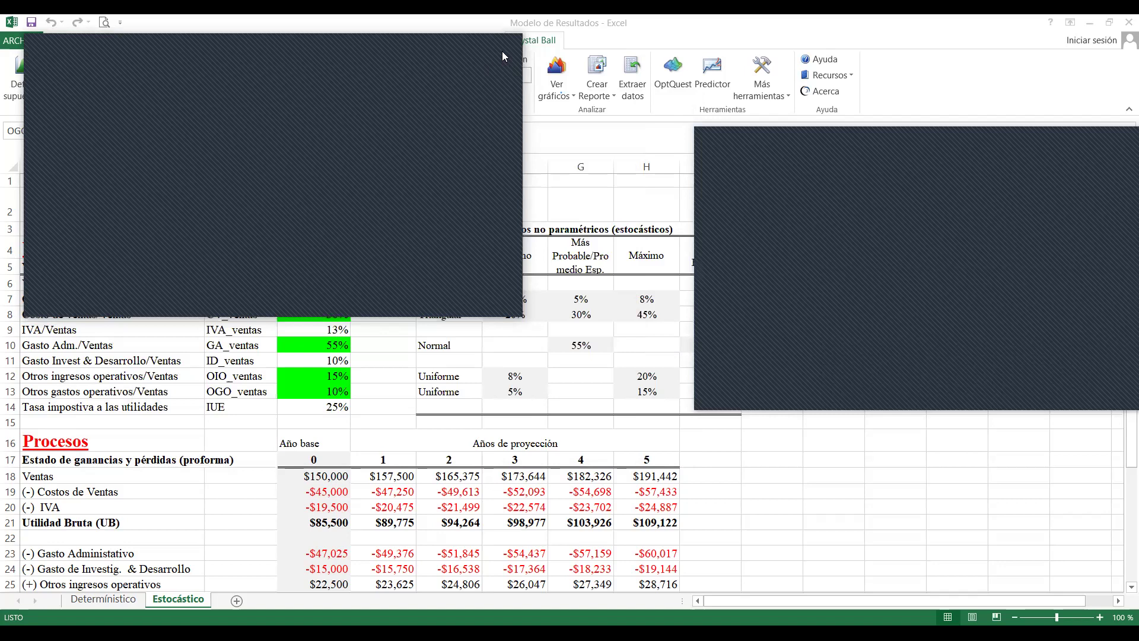
{"action": "left_click", "coordinate": [501, 51]}
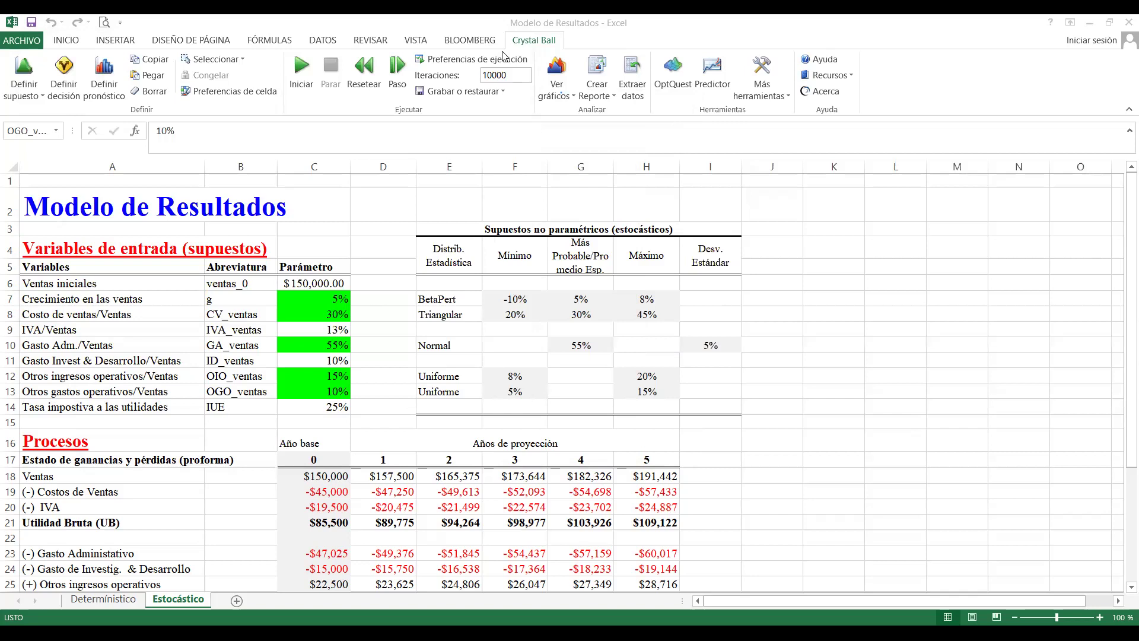
Open the forecast charts again for every Rentabilidad and UN forecast on the Estocástico sheet
{"action": "left_click", "coordinate": [562, 89]}
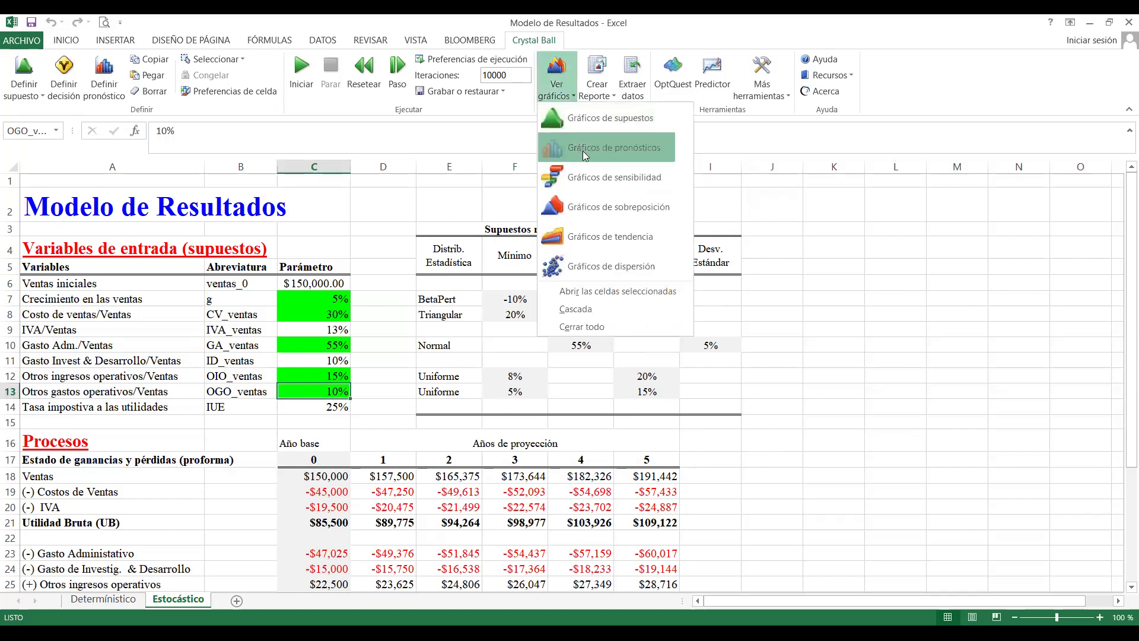
{"action": "left_click", "coordinate": [582, 150]}
{"action": "left_click", "coordinate": [419, 193]}
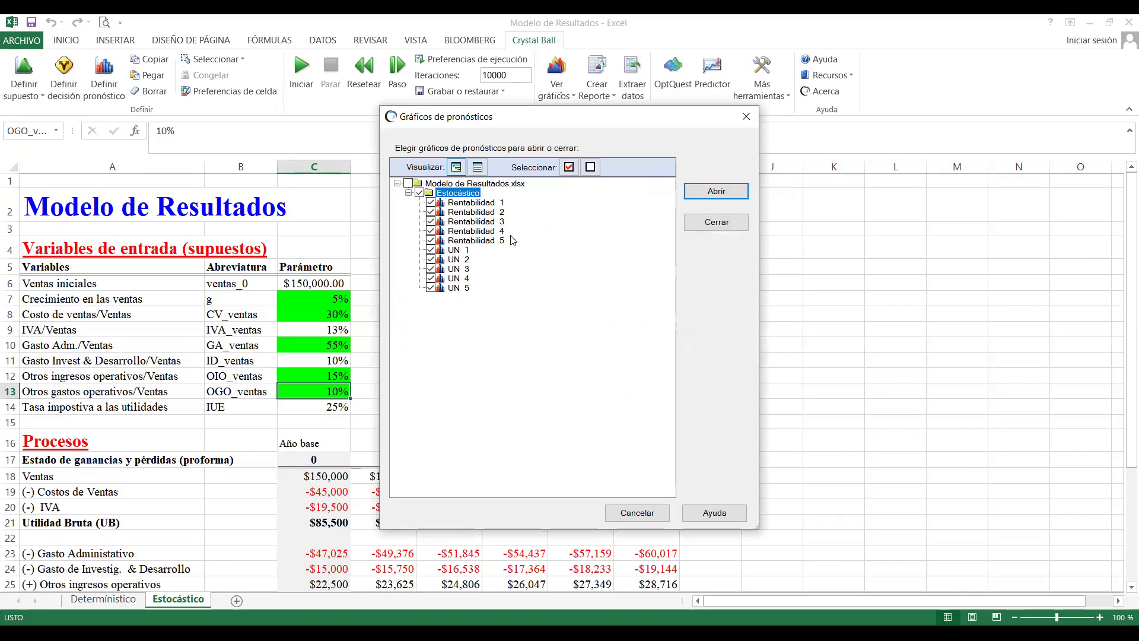
{"action": "left_click", "coordinate": [717, 192]}
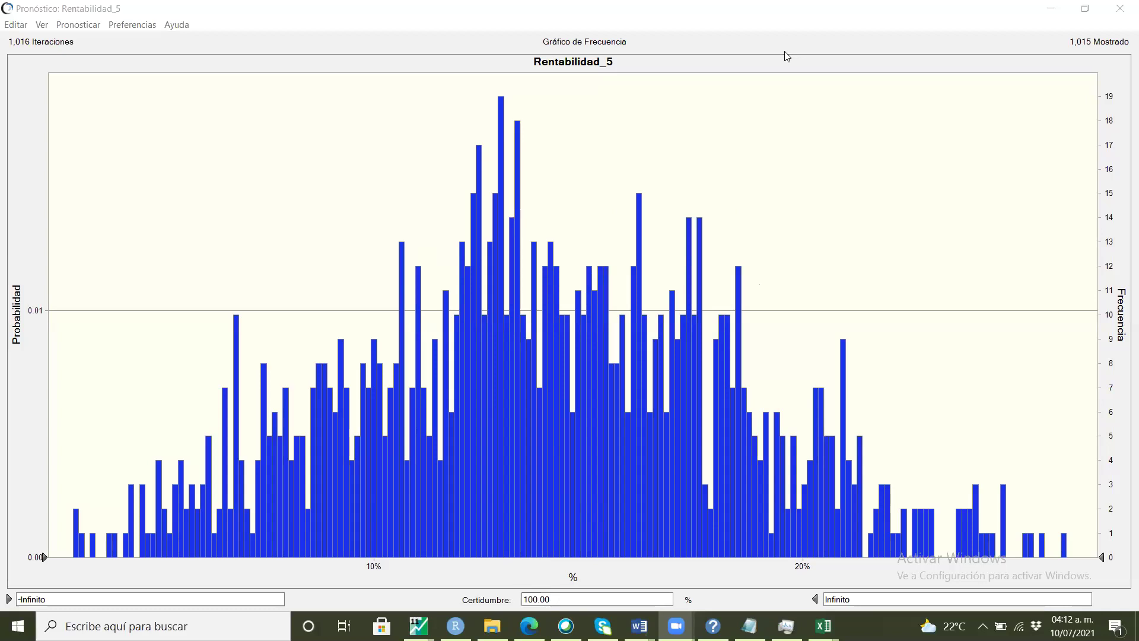
Set the certainty of the Rentabilidad_5 forecast chart to 95%
{"action": "left_click", "coordinate": [560, 600]}
{"action": "double_click", "coordinate": [559, 599]}
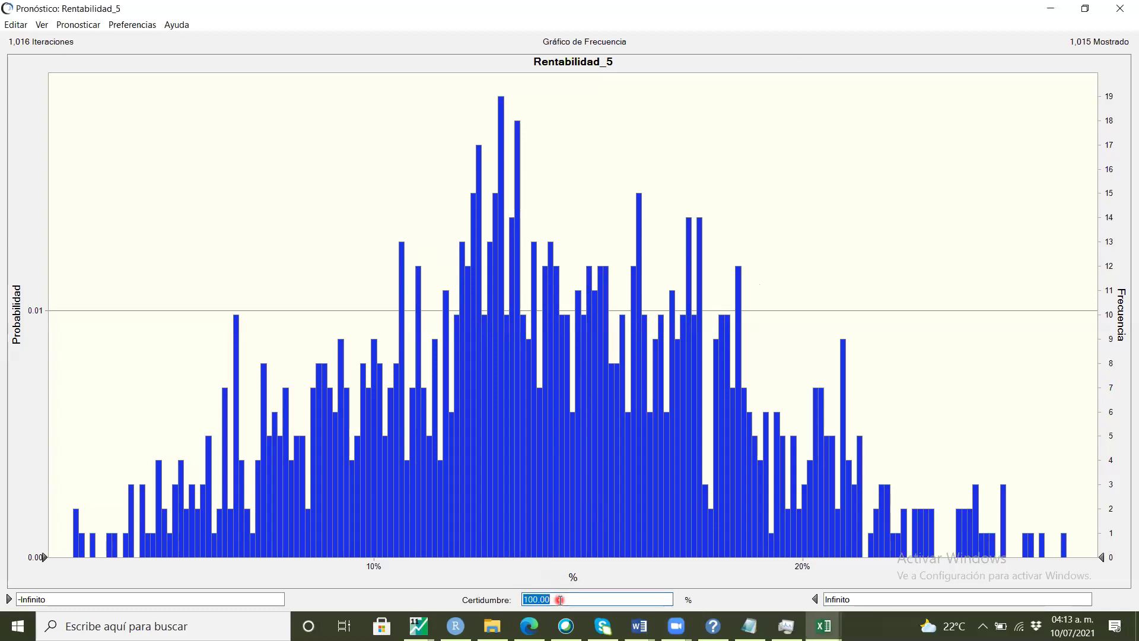
{"action": "type", "text": "95"}
{"action": "key", "text": "Return"}
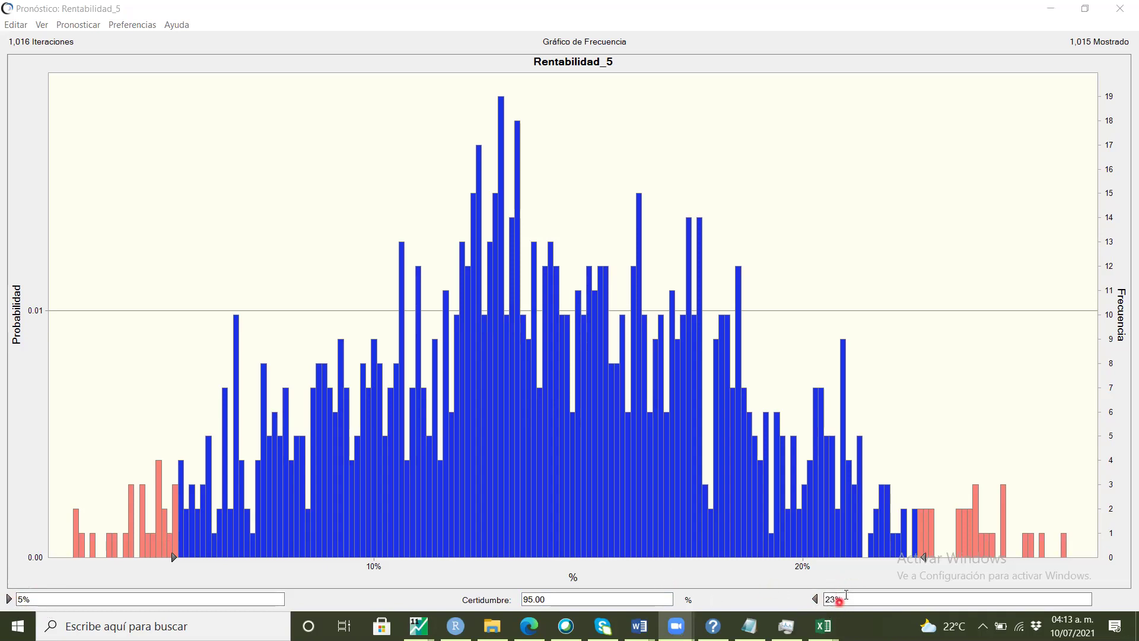
Set the certainty of the Rentabilidad_5 forecast chart to 90%
{"action": "double_click", "coordinate": [545, 601]}
{"action": "type", "text": "90"}
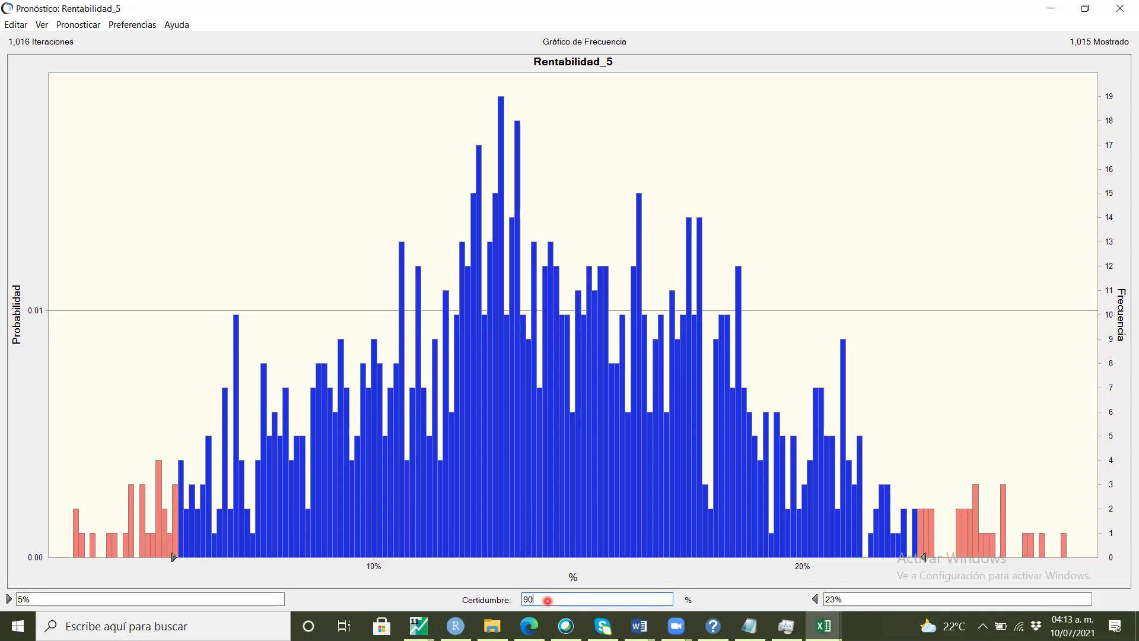
{"action": "key", "text": "Return"}
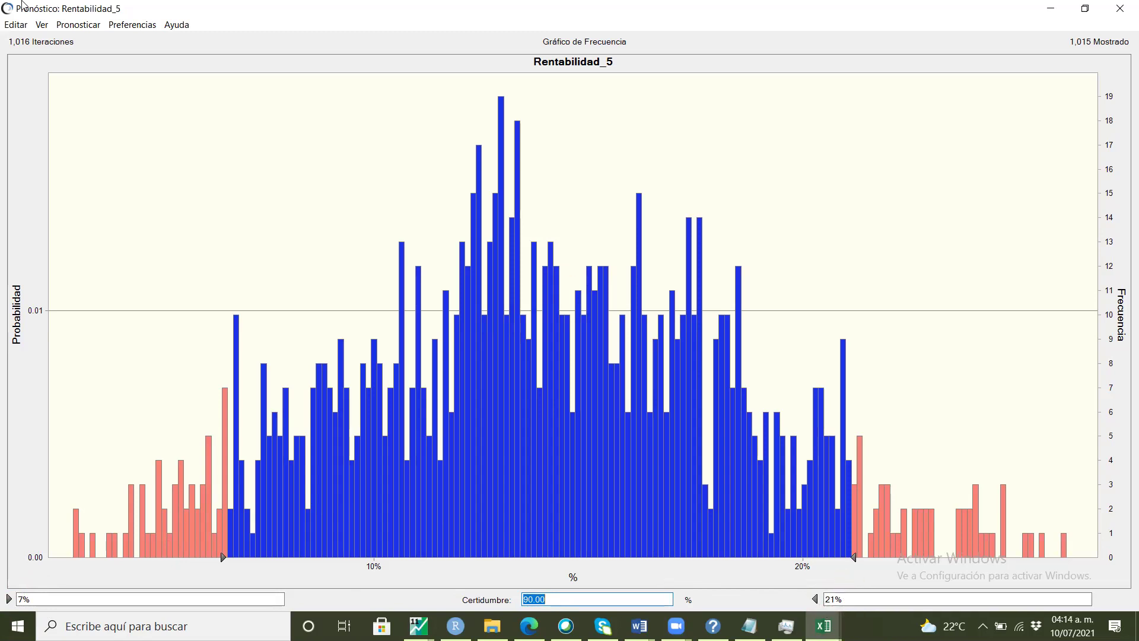
Open the percentile marker line options in the Rentabilidad_5 chart preferences and choose a custom percentile list
{"action": "left_click", "coordinate": [119, 32]}
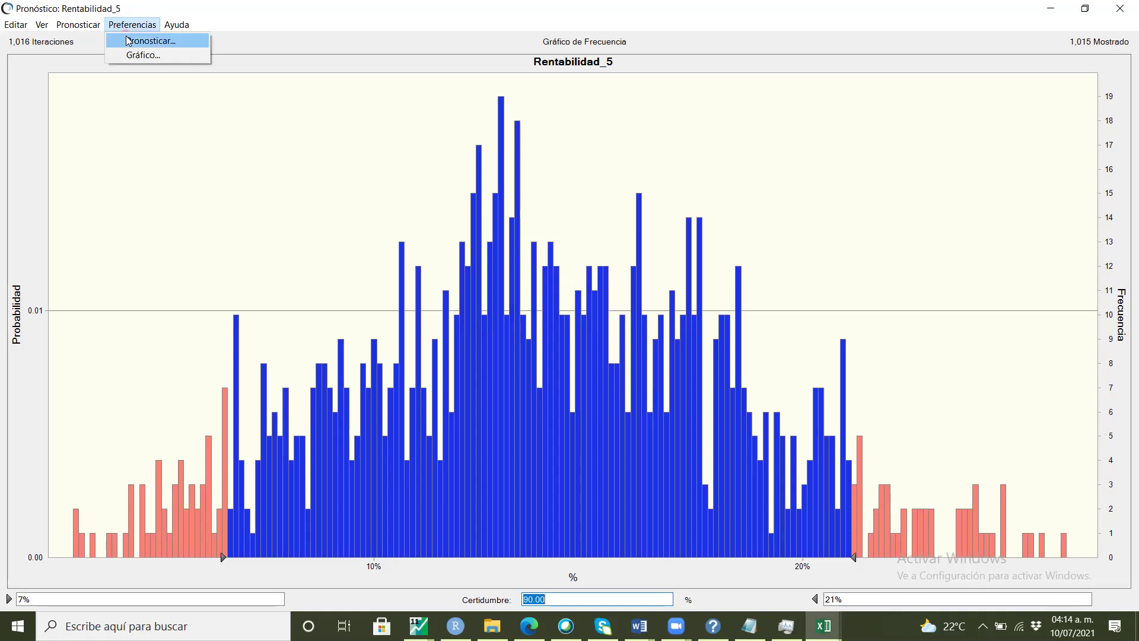
{"action": "left_click", "coordinate": [140, 55]}
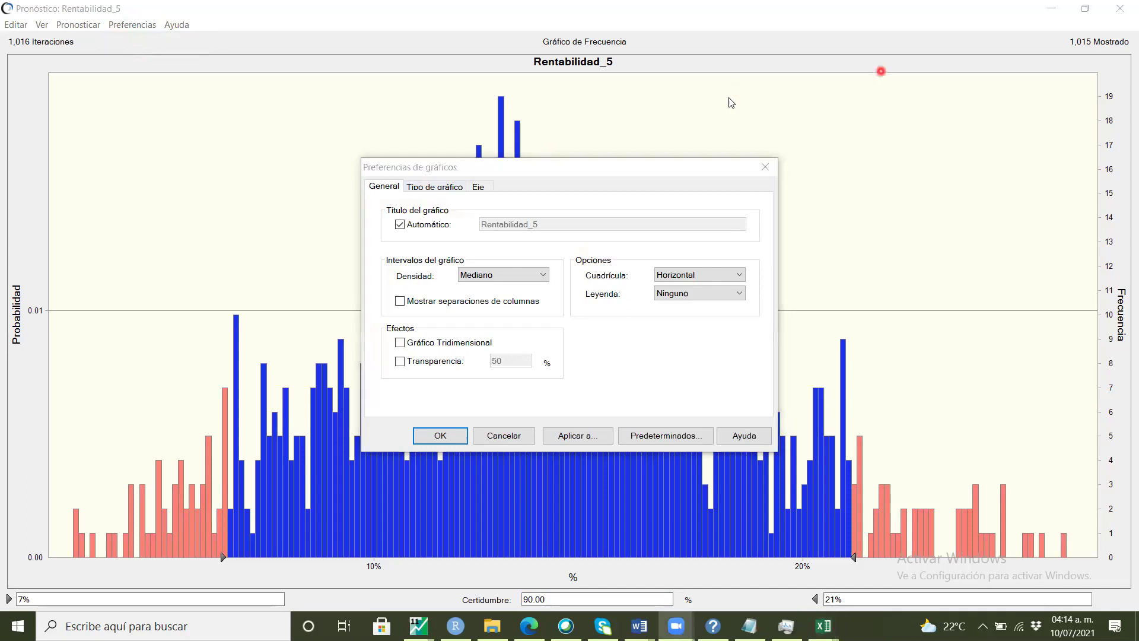
{"action": "left_click", "coordinate": [458, 187]}
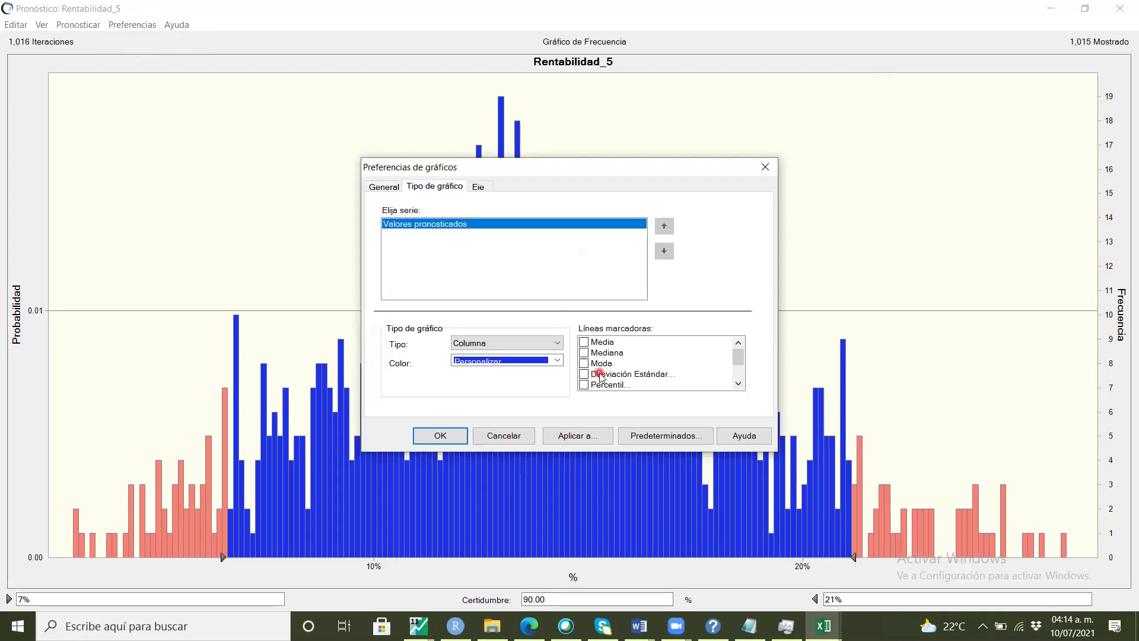
{"action": "left_click", "coordinate": [585, 384]}
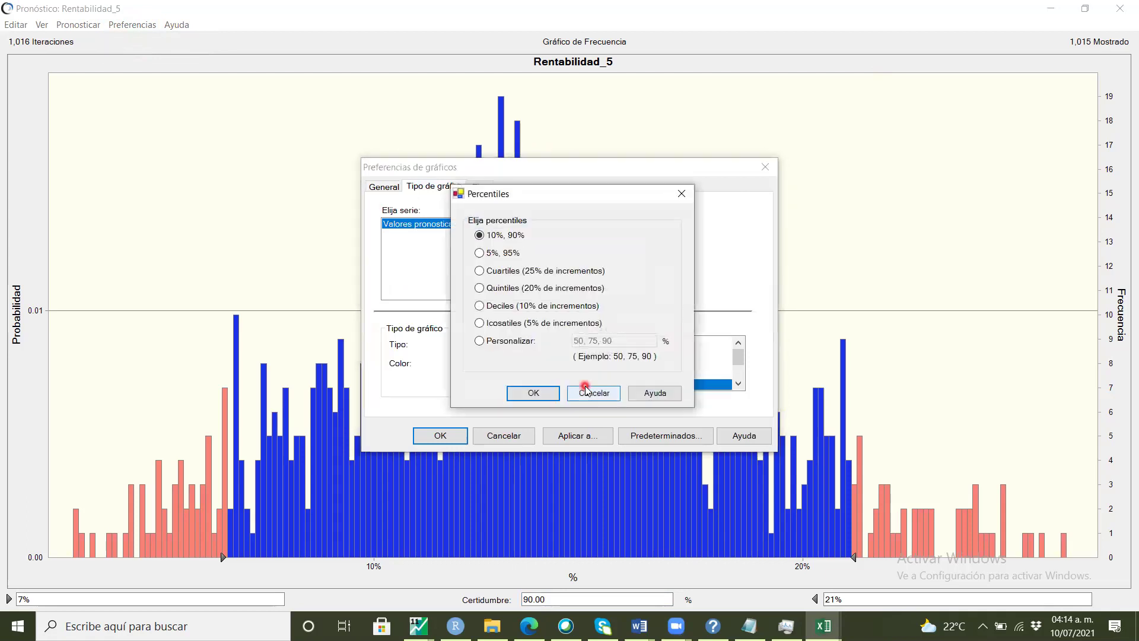
{"action": "left_click", "coordinate": [511, 343]}
{"action": "left_click", "coordinate": [612, 340]}
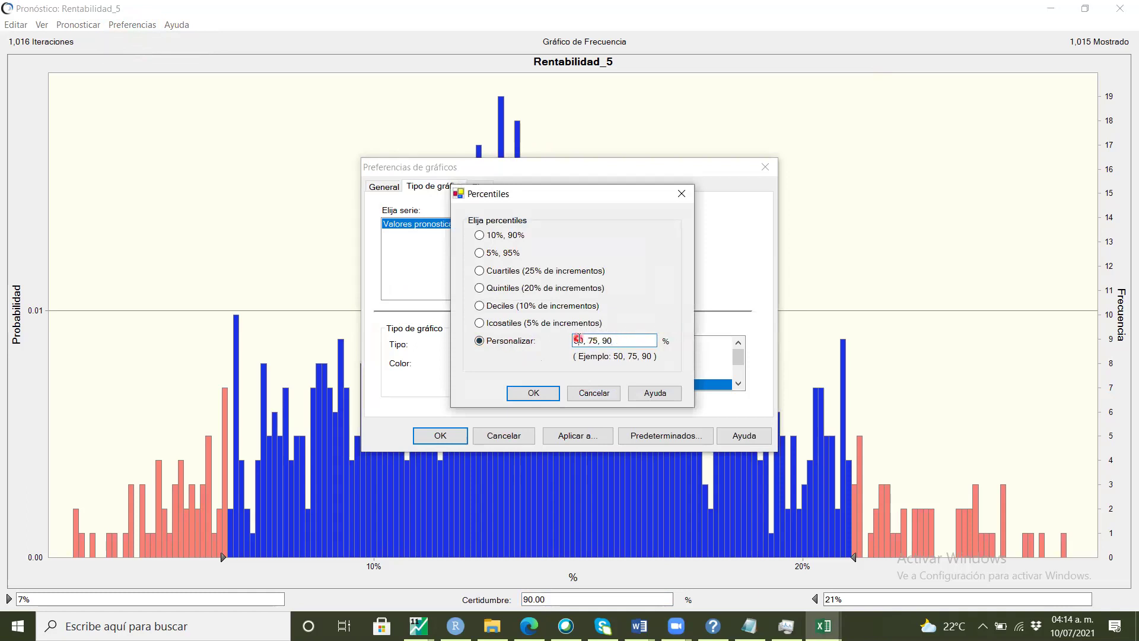
Add marker lines at percentiles 5, 10, 50, 75, 90 and 95 to the Rentabilidad_5 chart and restore its window size
{"action": "left_click", "coordinate": [578, 340]}
{"action": "type", "text": ", 10"}
{"action": "key", "text": "Delete"}
{"action": "type", "text": "0"}
{"action": "key", "text": "BackSpace"}
{"action": "key", "text": "Right"}
{"action": "key", "text": "Right"}
{"action": "type", "text": "50,"}
{"action": "left_click", "coordinate": [554, 395]}
{"action": "left_click", "coordinate": [445, 435]}
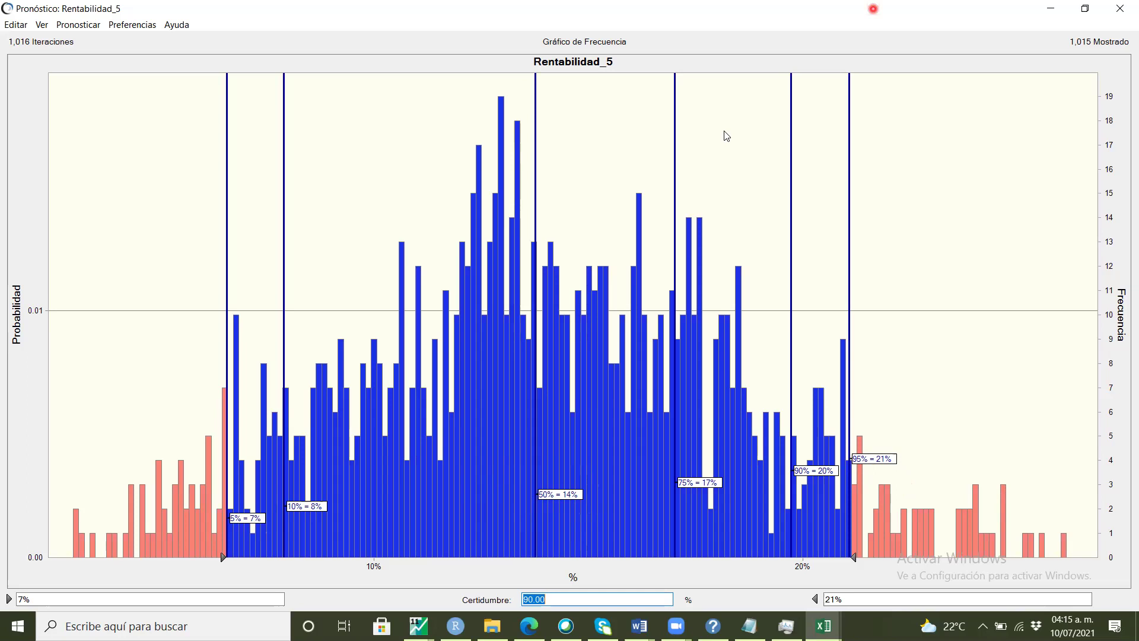
{"action": "left_click", "coordinate": [1068, 13]}
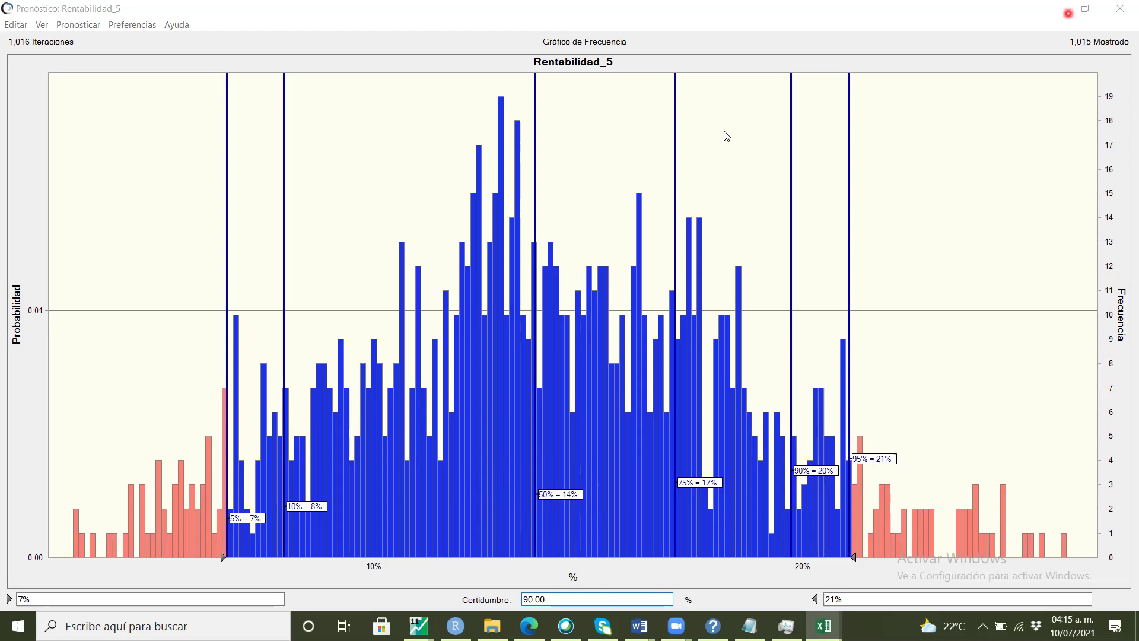
{"action": "left_click", "coordinate": [1070, 23]}
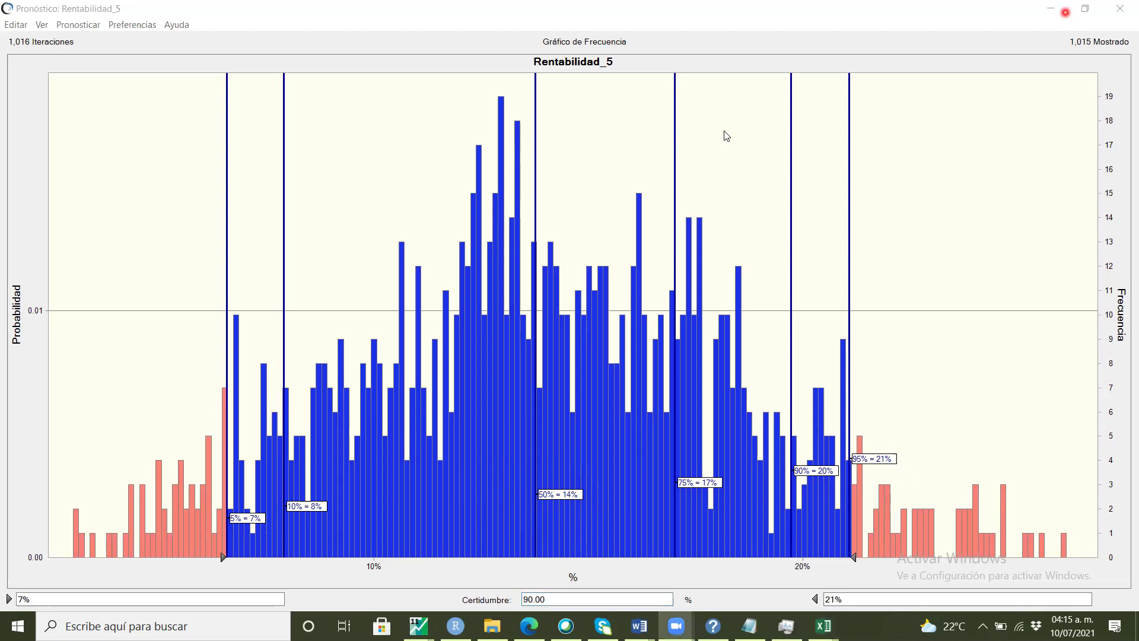
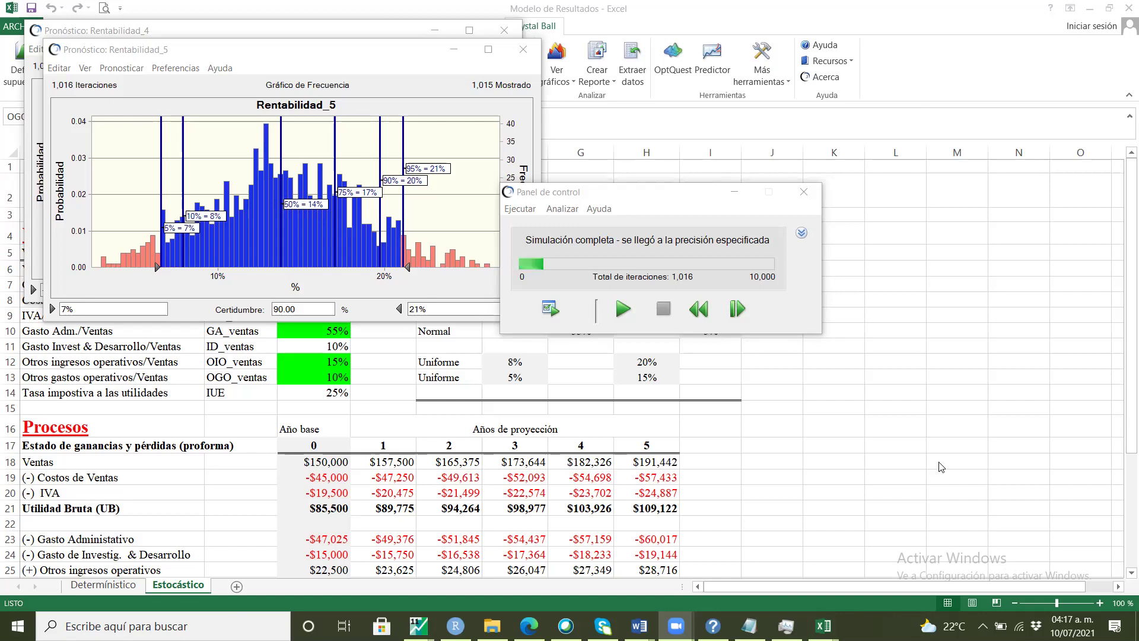
Switch to the instructions PDF in the browser, review the questions of interest on page 2, and return to the Excel model
{"action": "key", "text": "alt+Tab"}
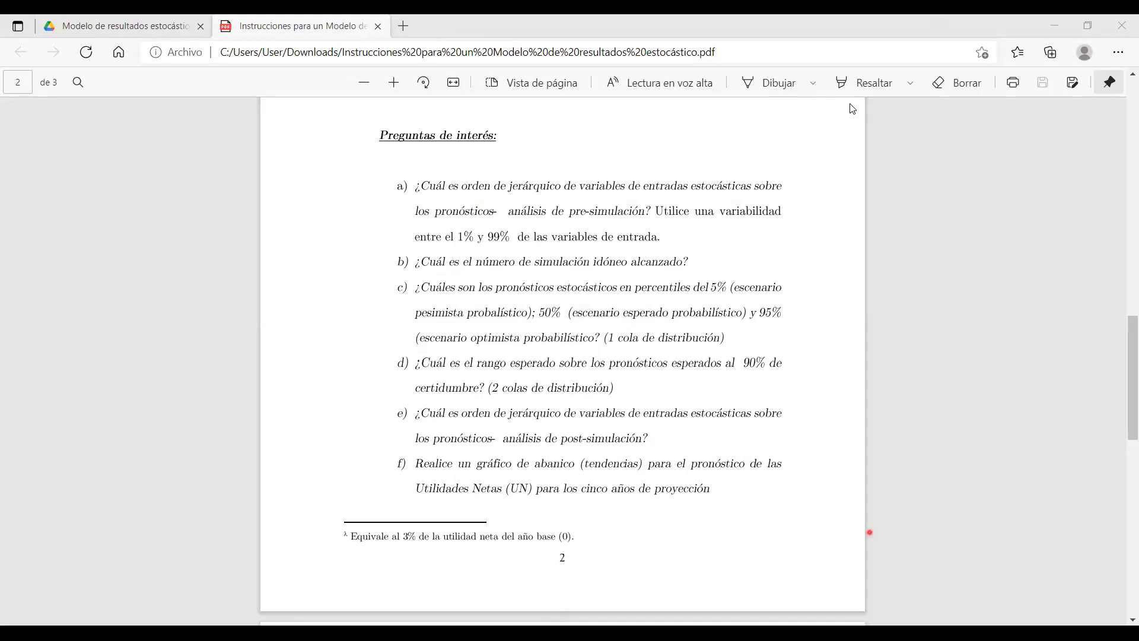
{"action": "key", "text": "alt+Tab"}
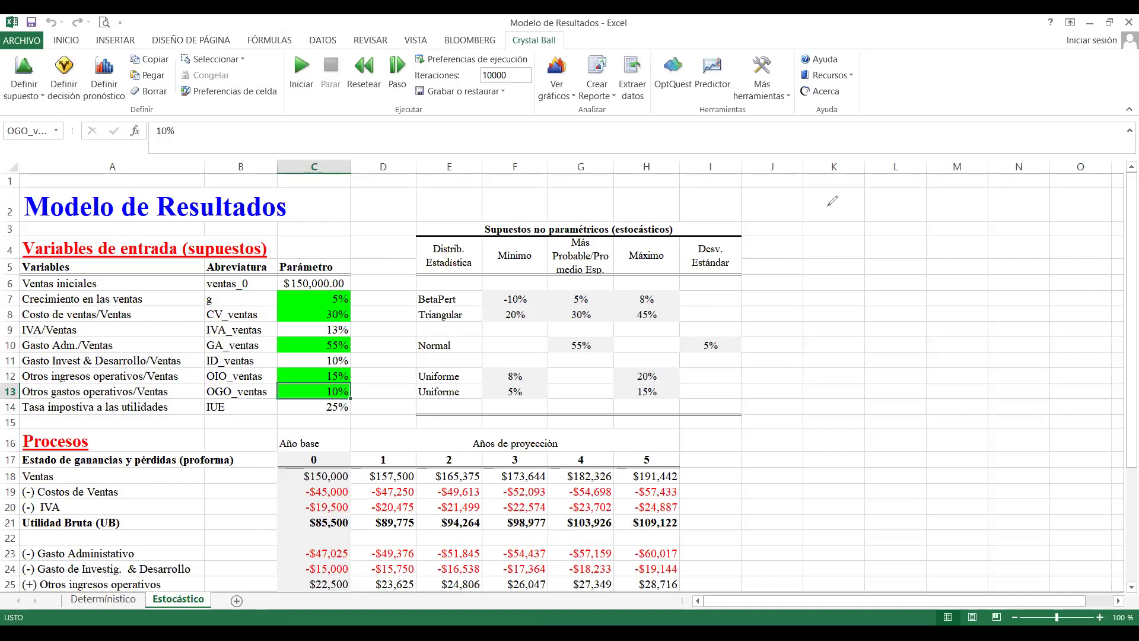
{"action": "key", "text": "alt+Tab"}
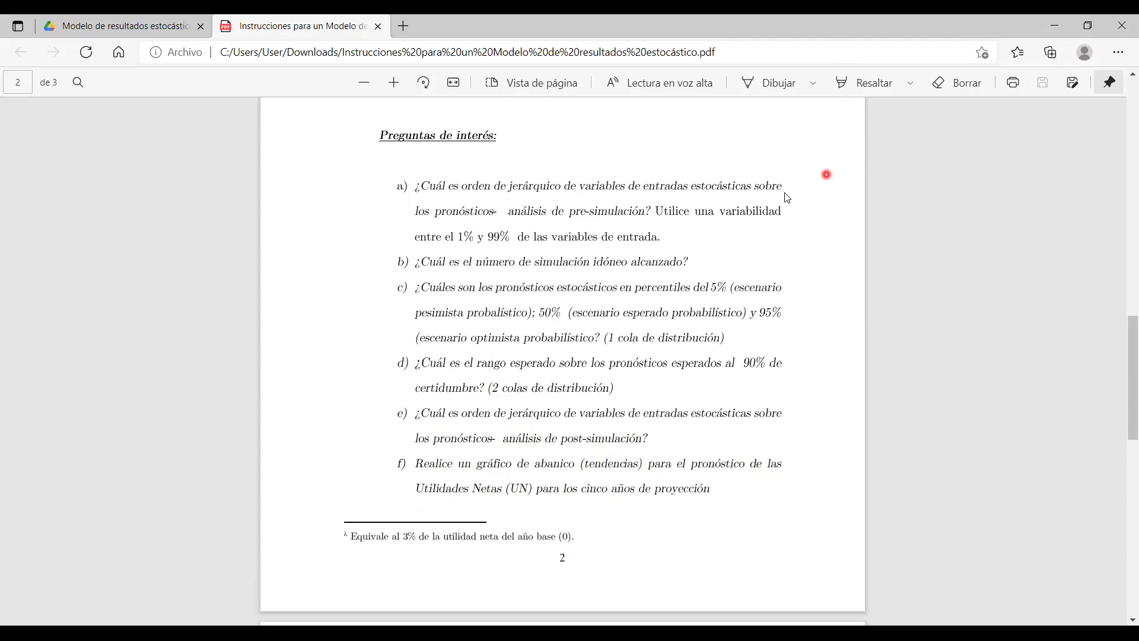
{"action": "left_click", "coordinate": [896, 531]}
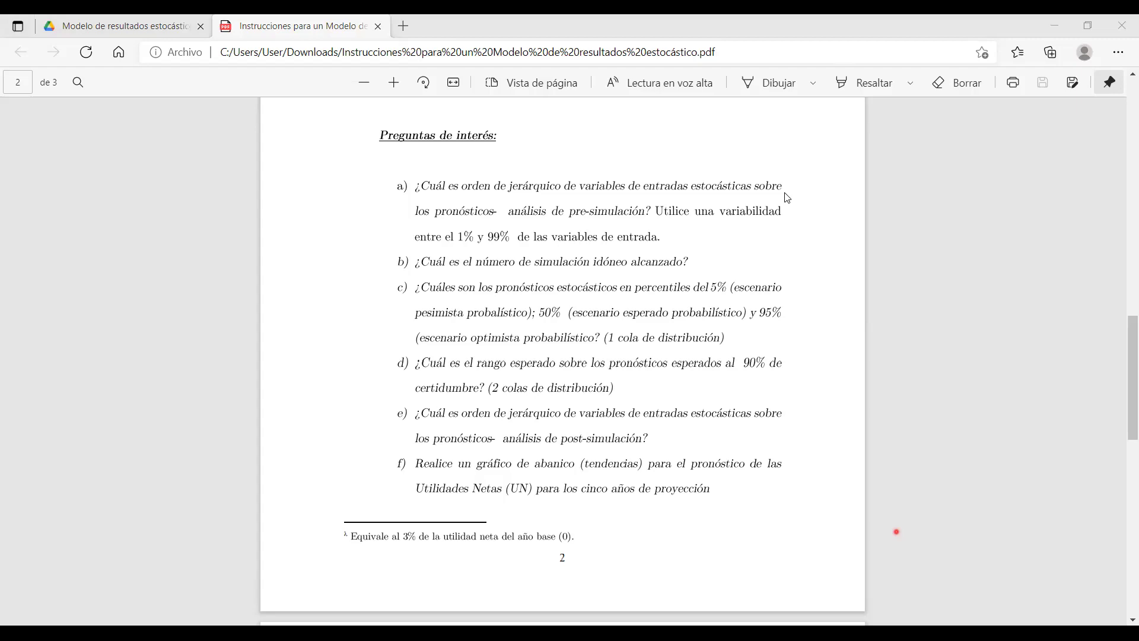
{"action": "key", "text": "alt+Tab"}
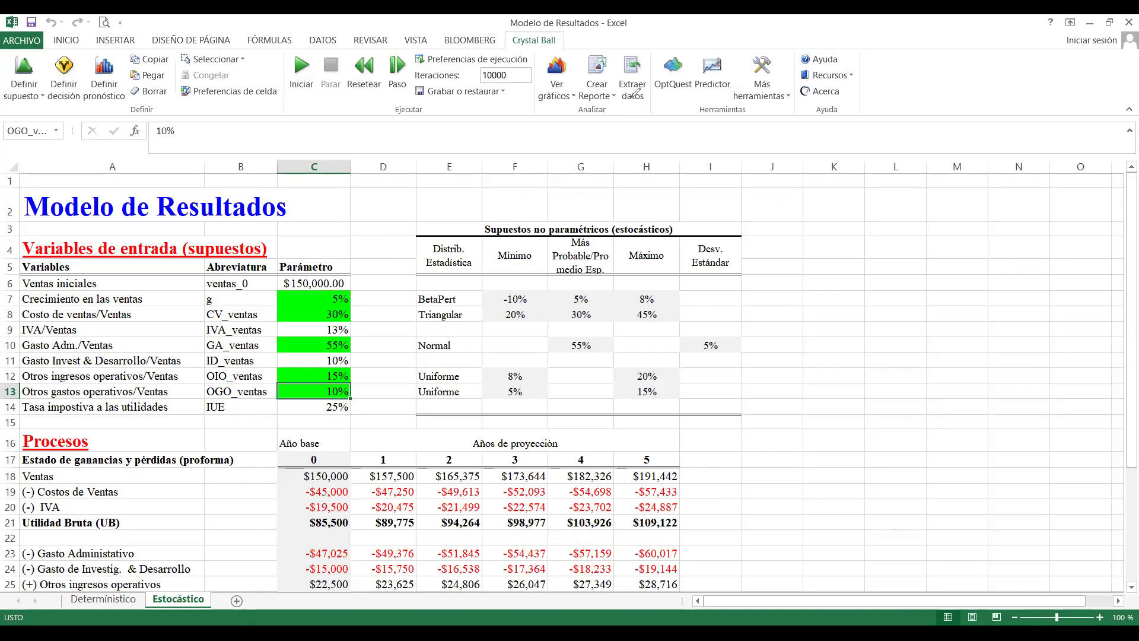
Start a new Crystal Ball trend chart for the results model
{"action": "left_click", "coordinate": [631, 97]}
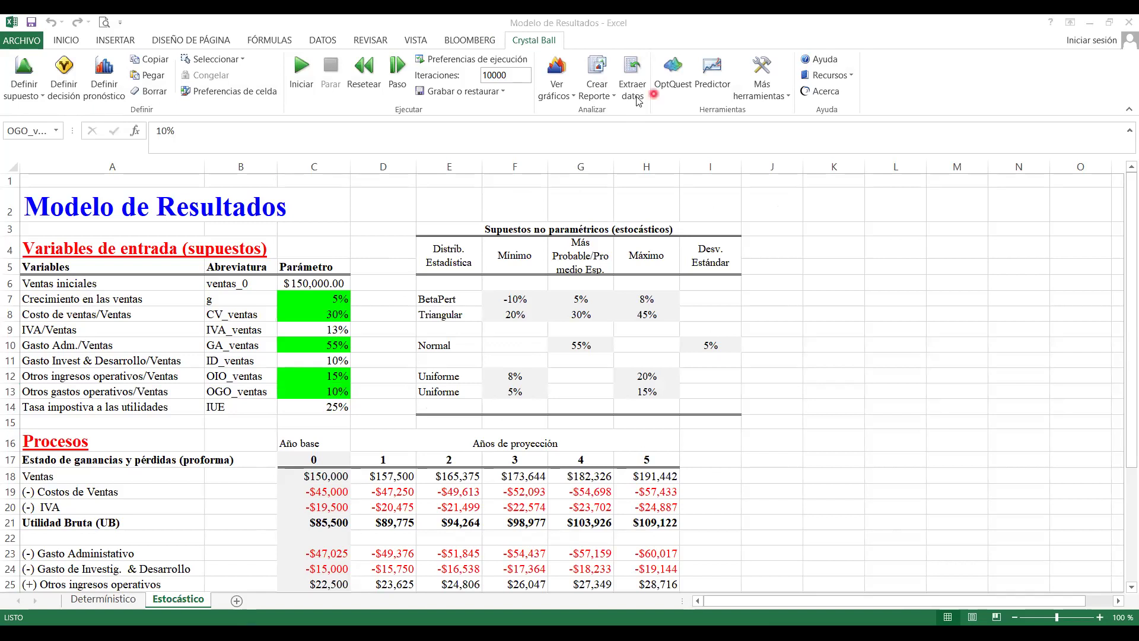
{"action": "left_click", "coordinate": [568, 97]}
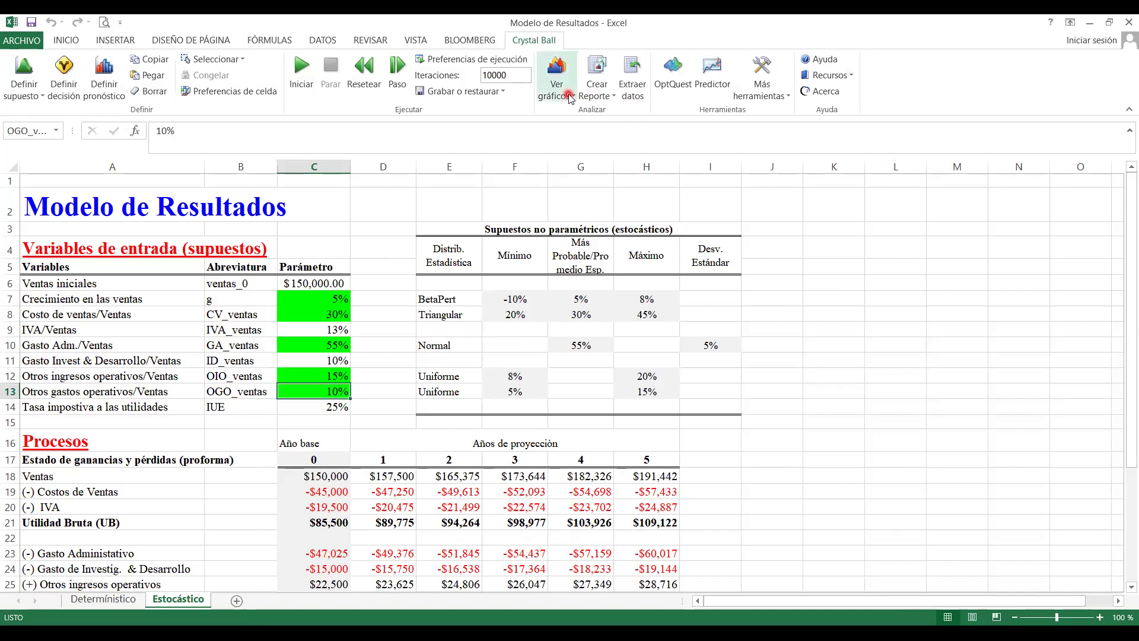
{"action": "left_click", "coordinate": [569, 97]}
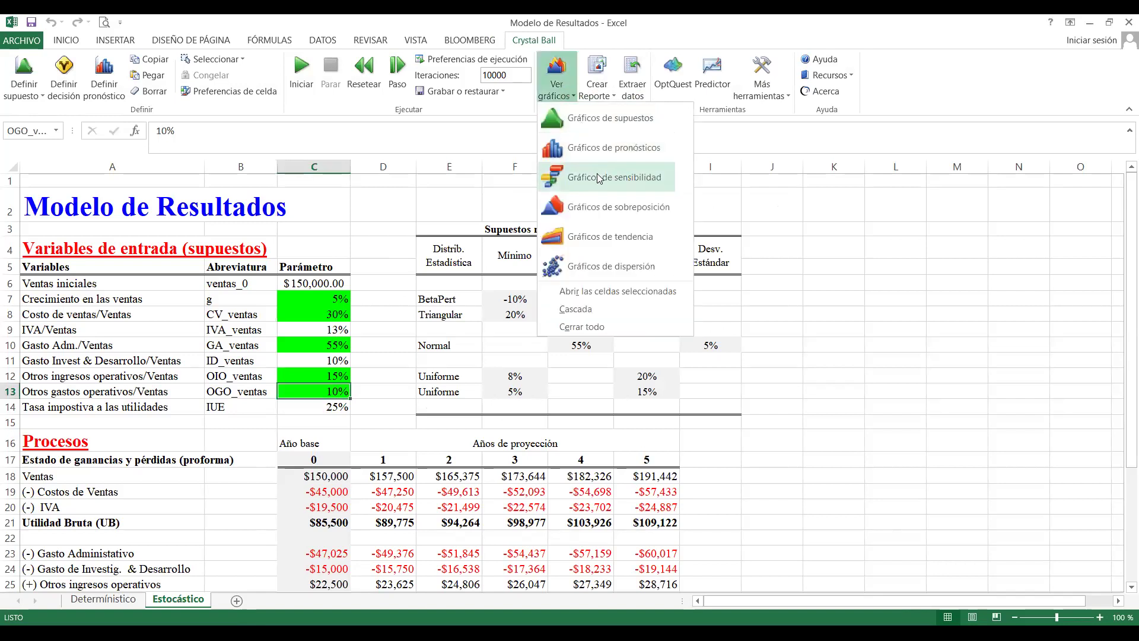
{"action": "left_click", "coordinate": [604, 238]}
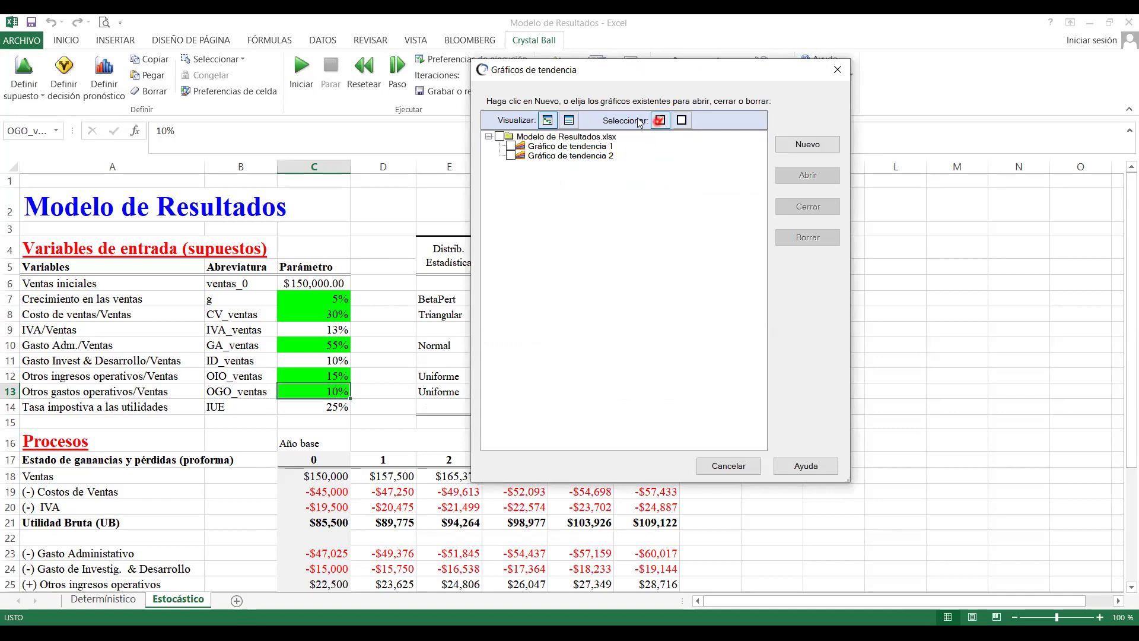
{"action": "left_click", "coordinate": [824, 146]}
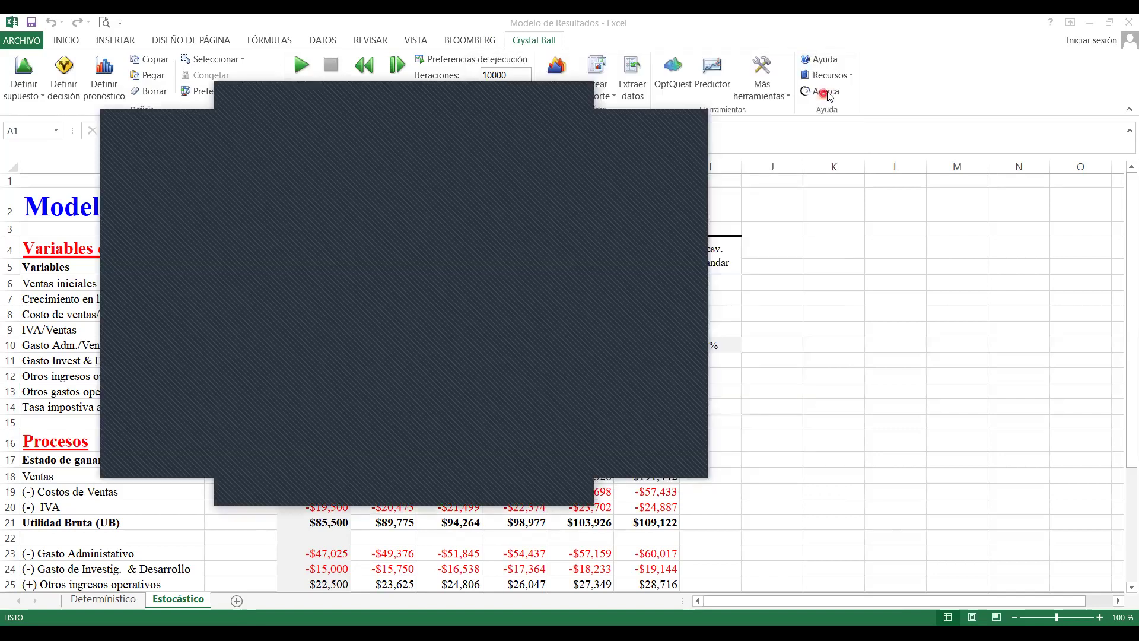
{"action": "left_click", "coordinate": [739, 118]}
{"action": "left_click", "coordinate": [643, 95]}
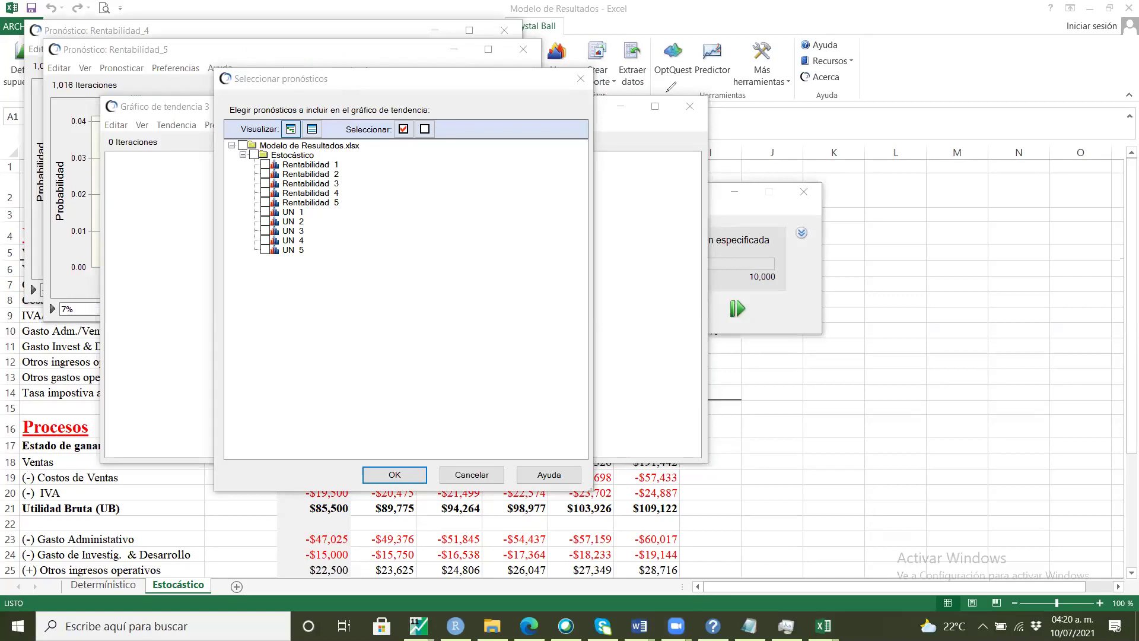
Include the net income forecasts UN_1 to UN_5 in the trend chart and generate it
{"action": "left_click", "coordinate": [254, 155]}
{"action": "left_click", "coordinate": [254, 156]}
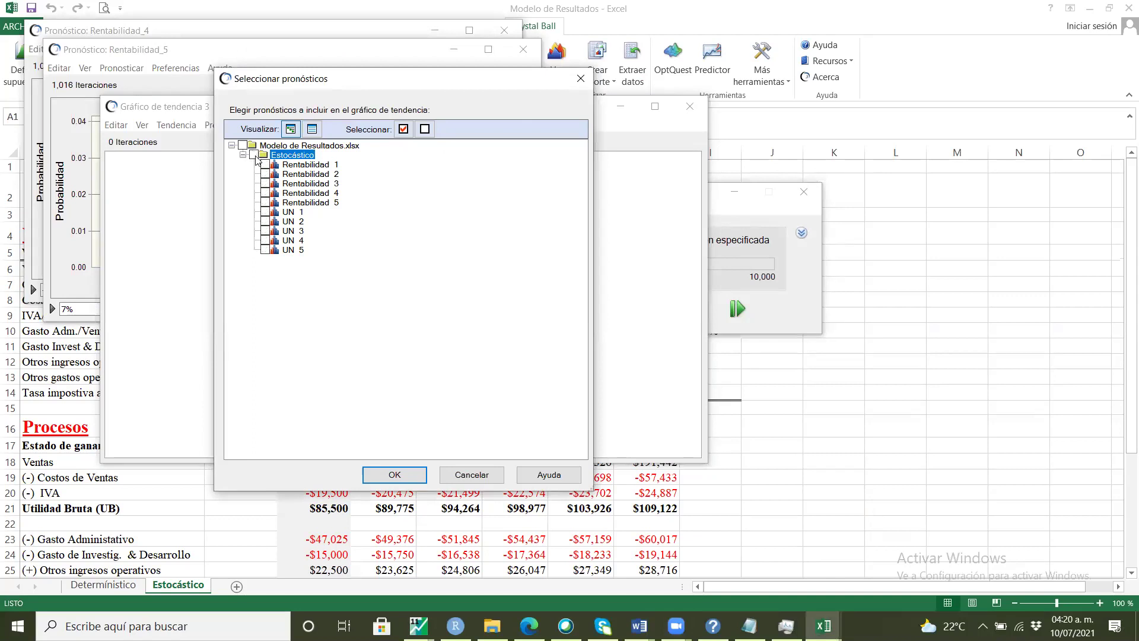
{"action": "left_click", "coordinate": [266, 213]}
{"action": "left_click", "coordinate": [266, 222]}
{"action": "left_click", "coordinate": [266, 231]}
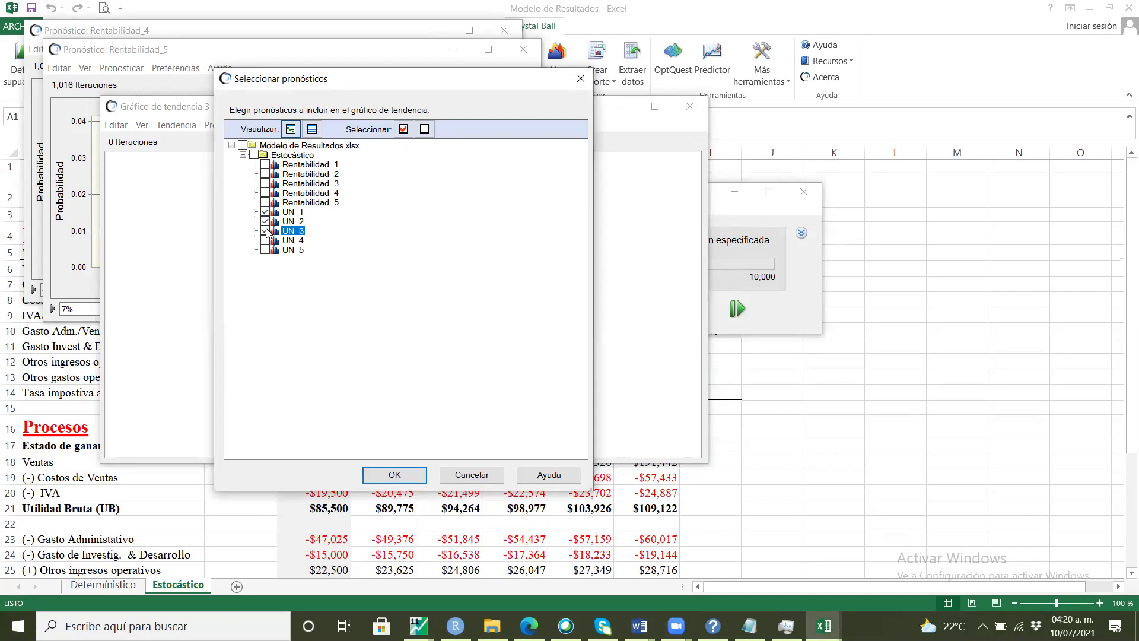
{"action": "left_click", "coordinate": [267, 241]}
{"action": "left_click", "coordinate": [266, 250]}
{"action": "left_click", "coordinate": [401, 475]}
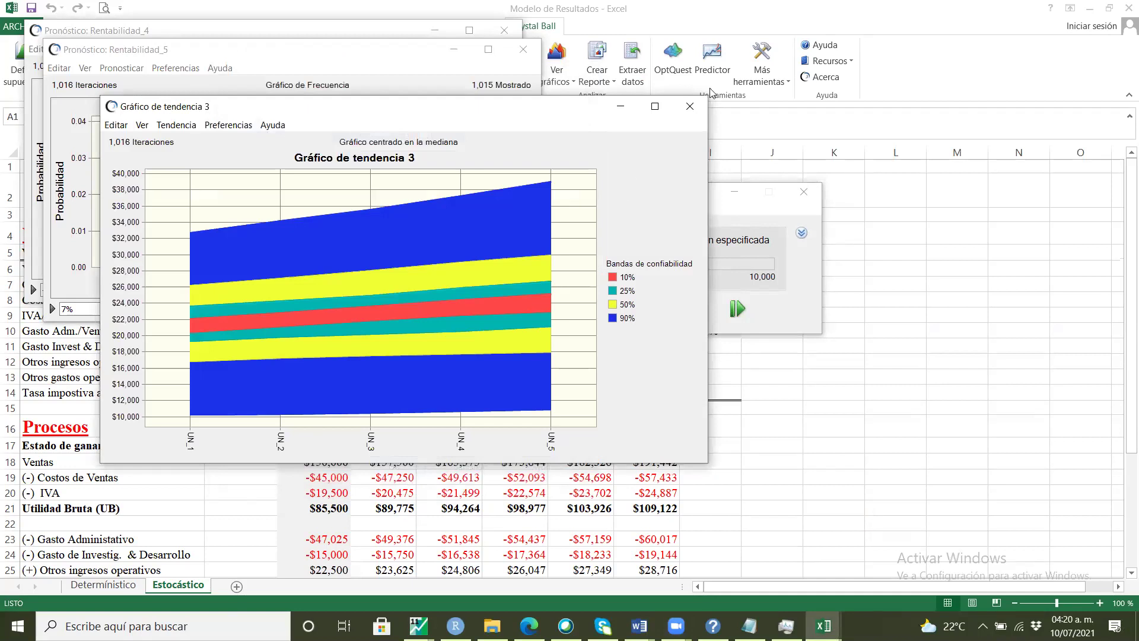
Return to the Estocástico sheet and start a new Crystal Ball sensitivity chart
{"action": "left_click", "coordinate": [711, 92]}
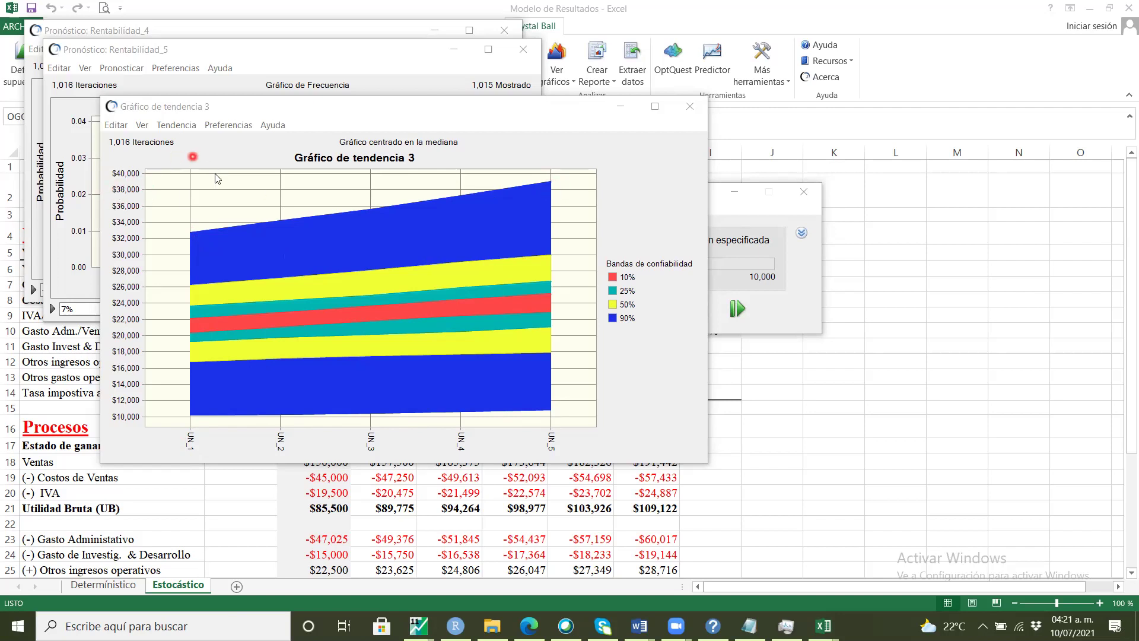
{"action": "left_click", "coordinate": [757, 219]}
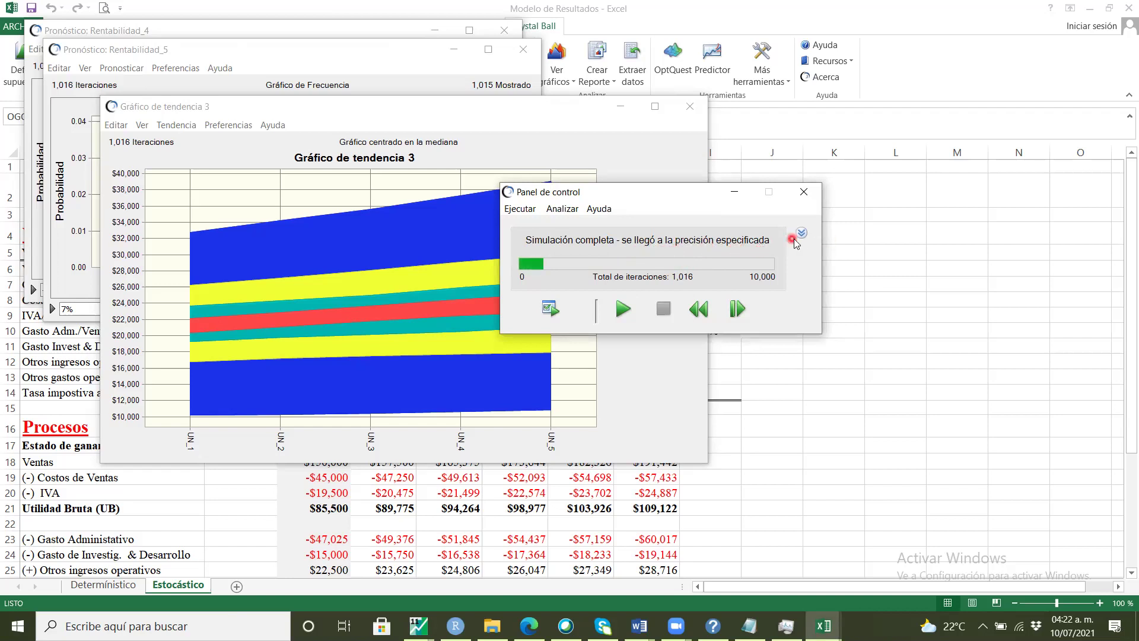
{"action": "left_click", "coordinate": [894, 185]}
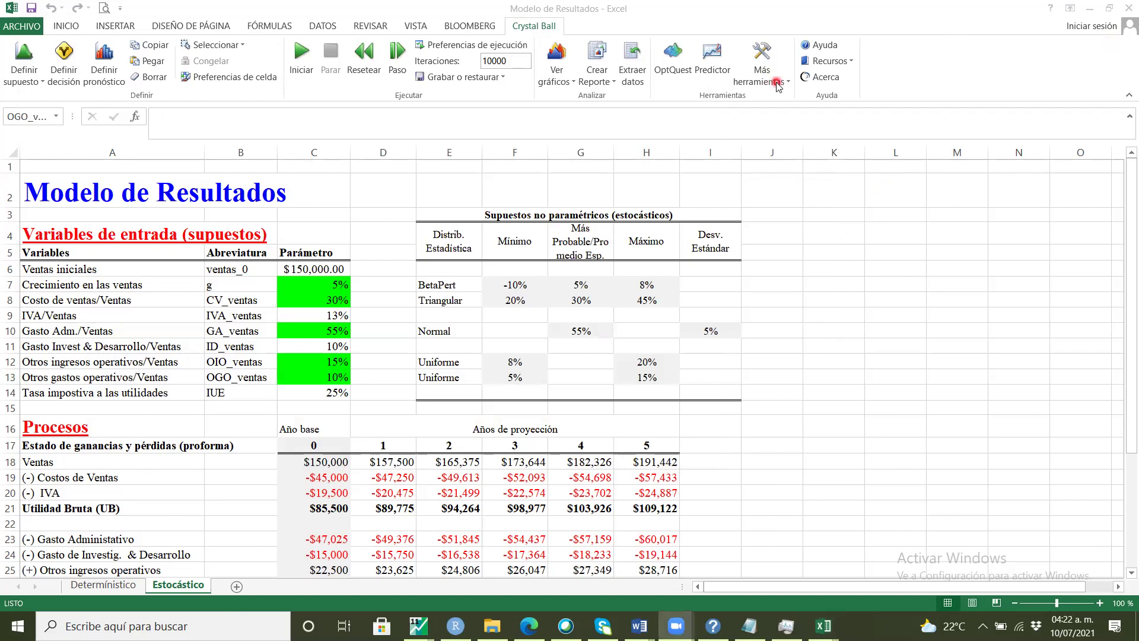
{"action": "left_click", "coordinate": [573, 86]}
{"action": "left_click", "coordinate": [573, 87]}
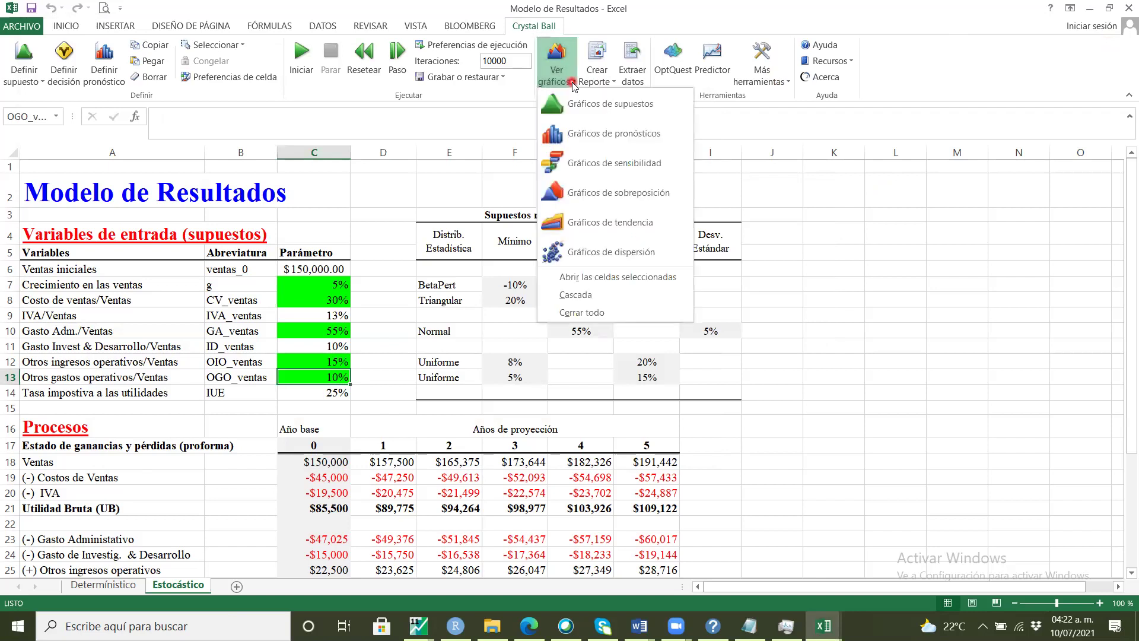
{"action": "left_click", "coordinate": [606, 165]}
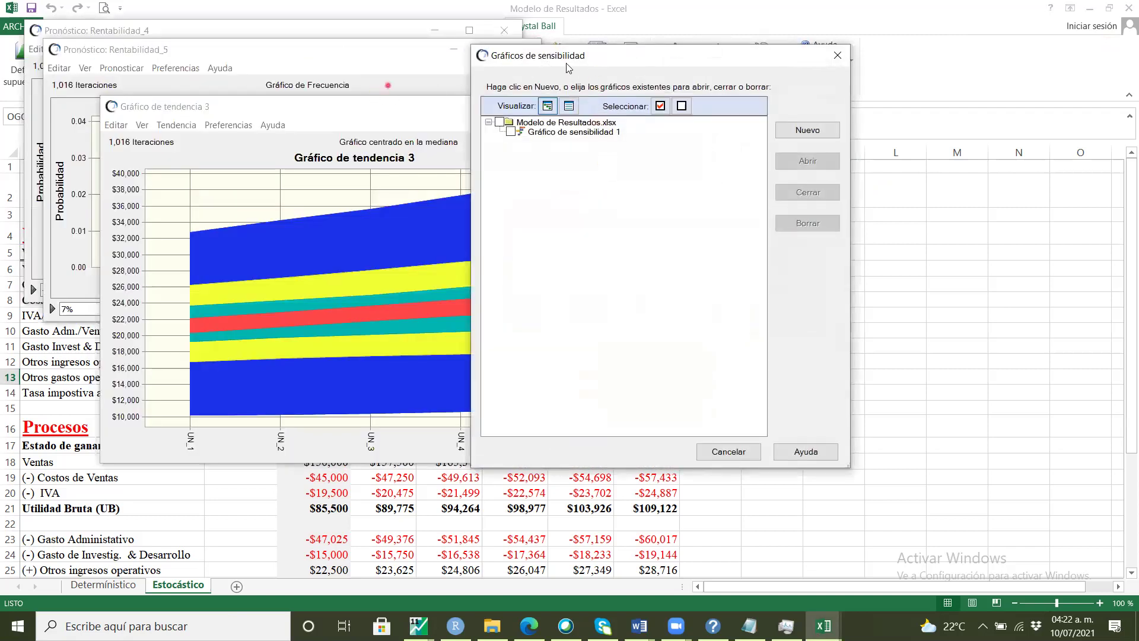
{"action": "left_click_drag", "start_coordinate": [668, 55], "coordinate": [437, 82]}
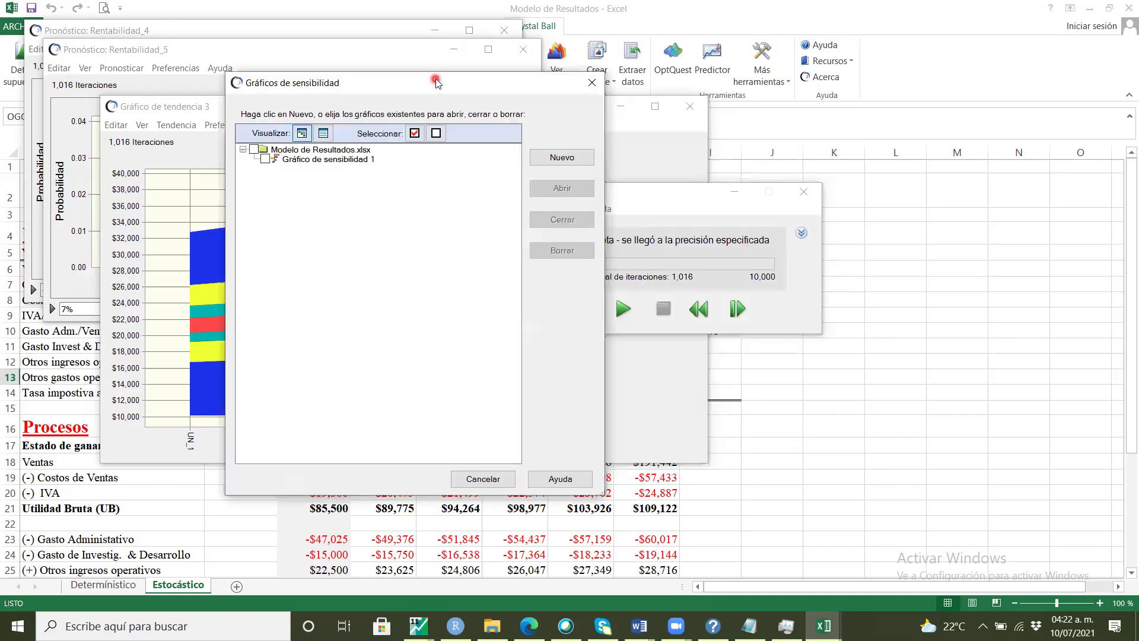
{"action": "left_click", "coordinate": [567, 162]}
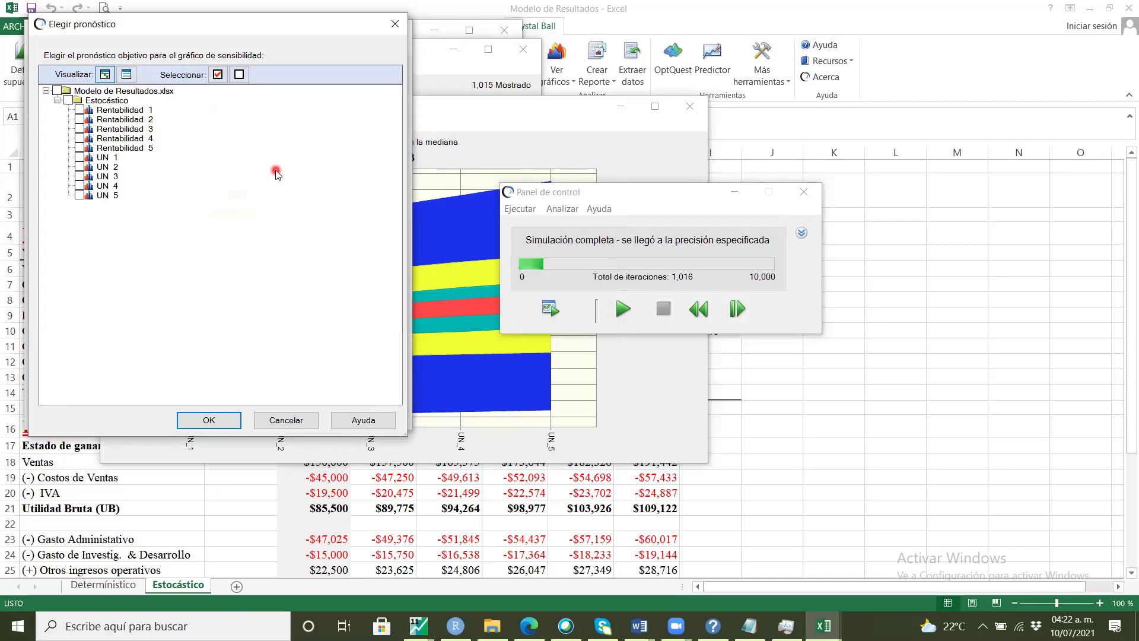
Choose Rentabilidad_5 as the target forecast and generate its sensitivity chart
{"action": "left_click", "coordinate": [80, 149]}
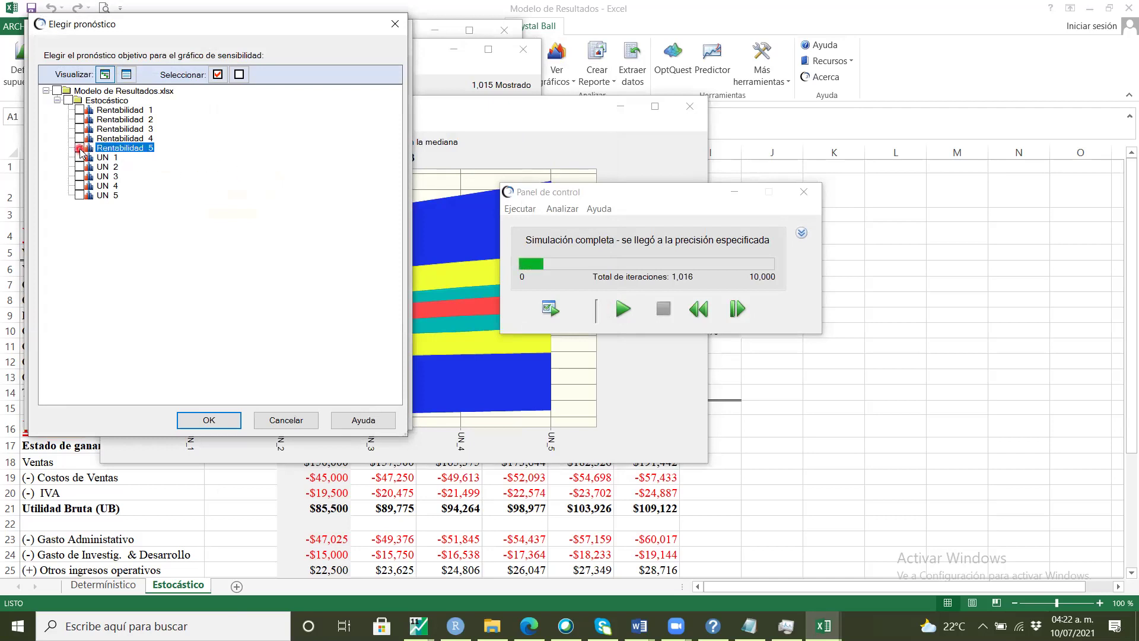
{"action": "left_click", "coordinate": [126, 151]}
{"action": "left_click", "coordinate": [220, 420]}
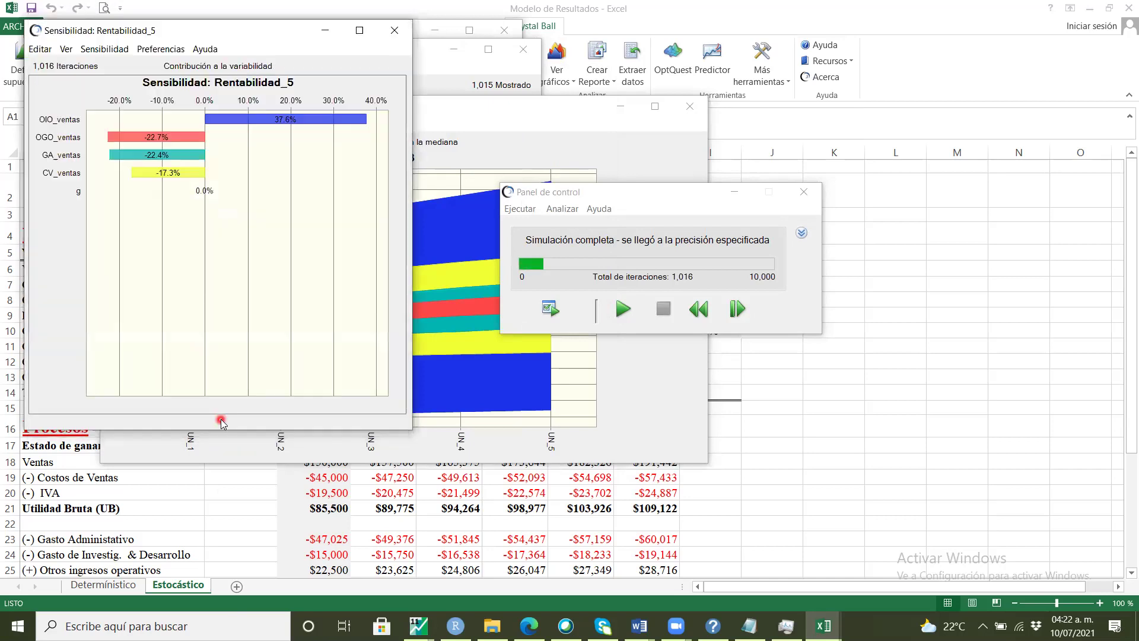
{"action": "left_click", "coordinate": [362, 37]}
{"action": "left_click", "coordinate": [249, 140]}
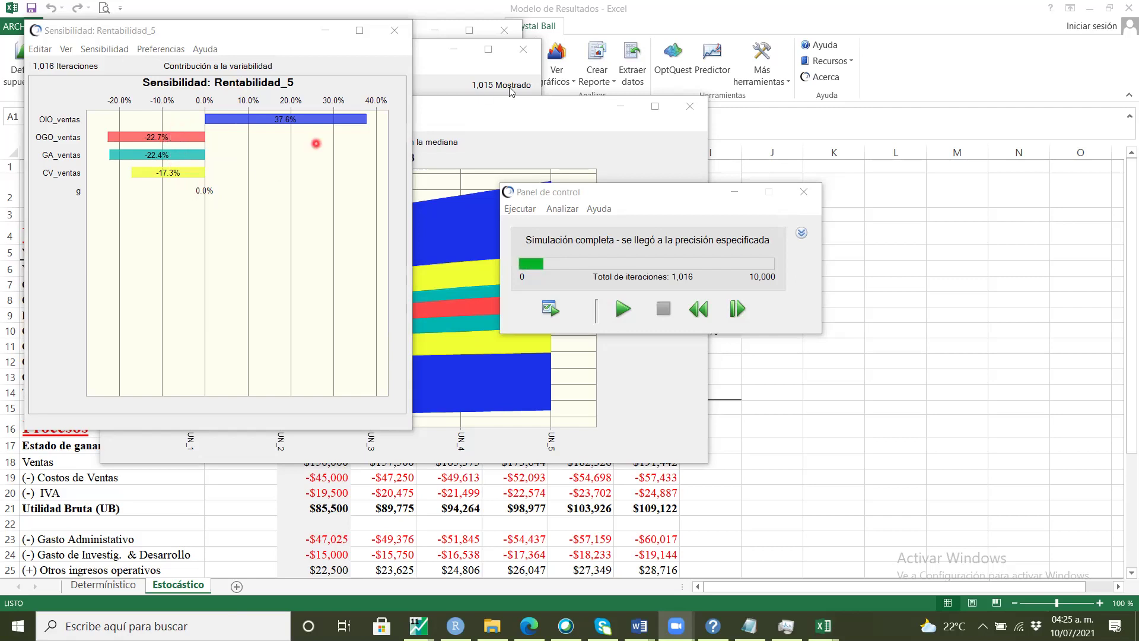
Return to the Excel model and create the complete Crystal Ball report of the simulation
{"action": "left_click", "coordinate": [828, 115]}
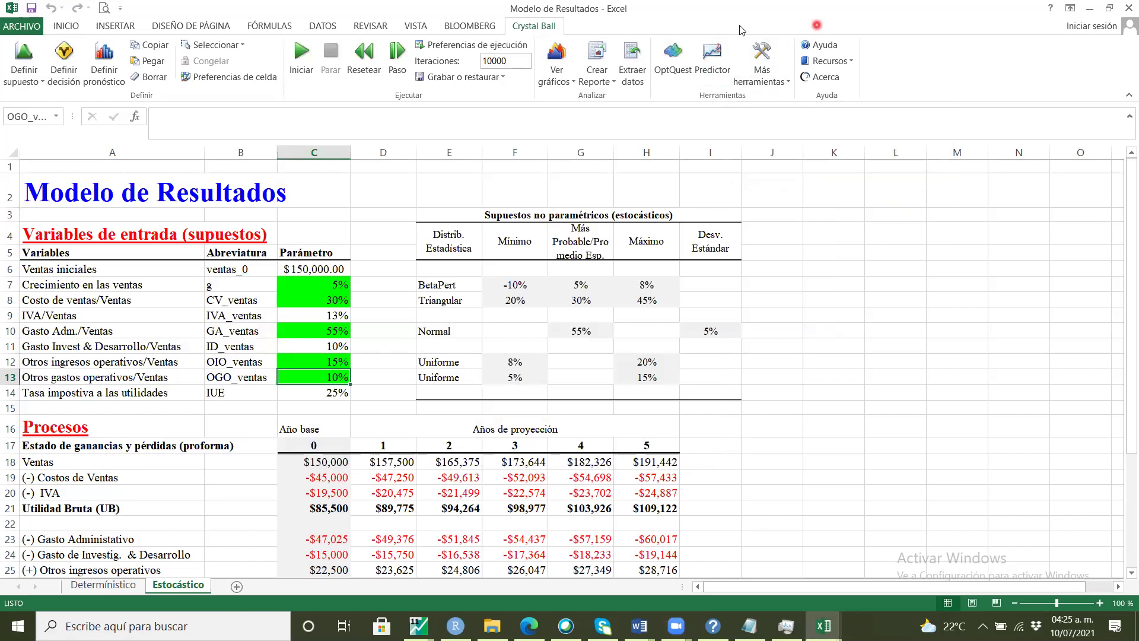
{"action": "left_click", "coordinate": [612, 83]}
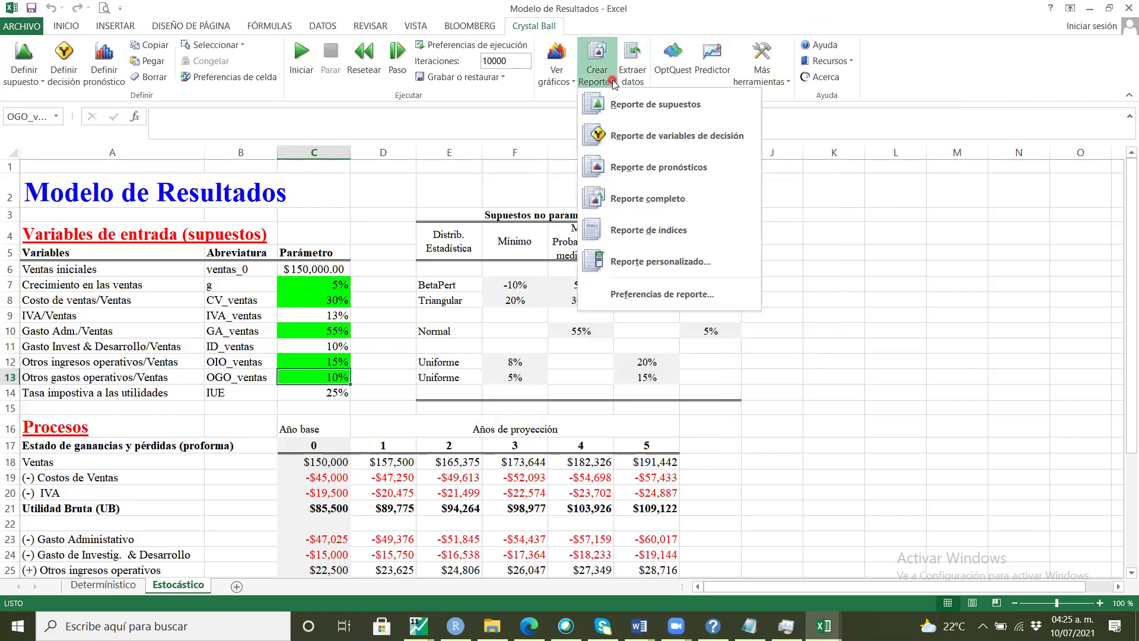
{"action": "left_click", "coordinate": [656, 189]}
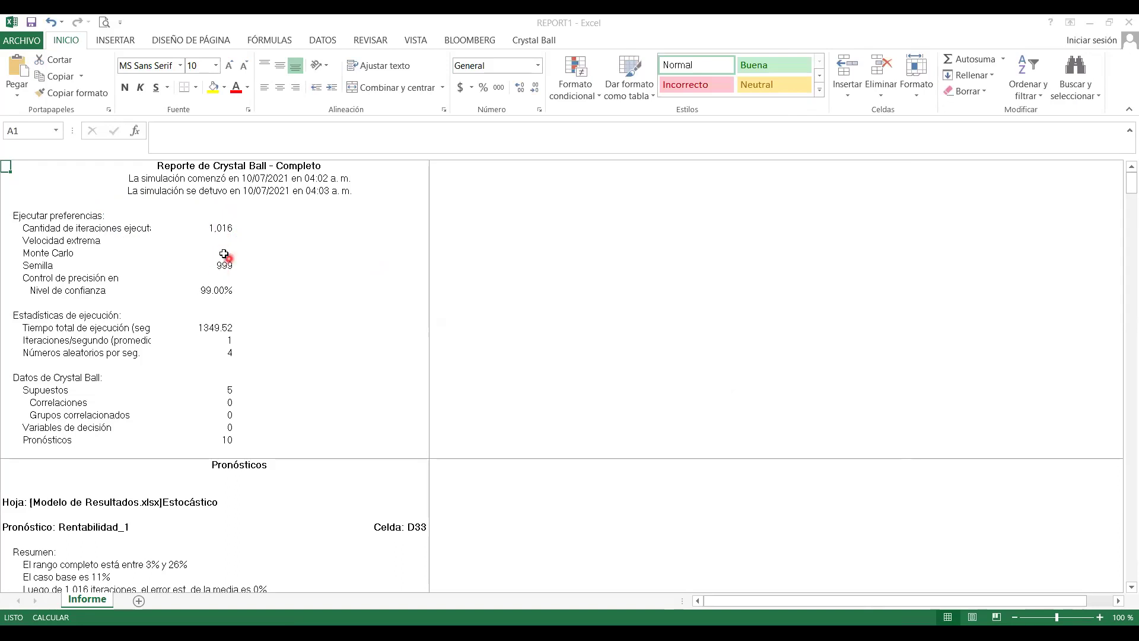
Examine the report's run preferences and the Rentabilidad_1 forecast chart, statistics and percentiles
{"action": "left_click", "coordinate": [41, 264]}
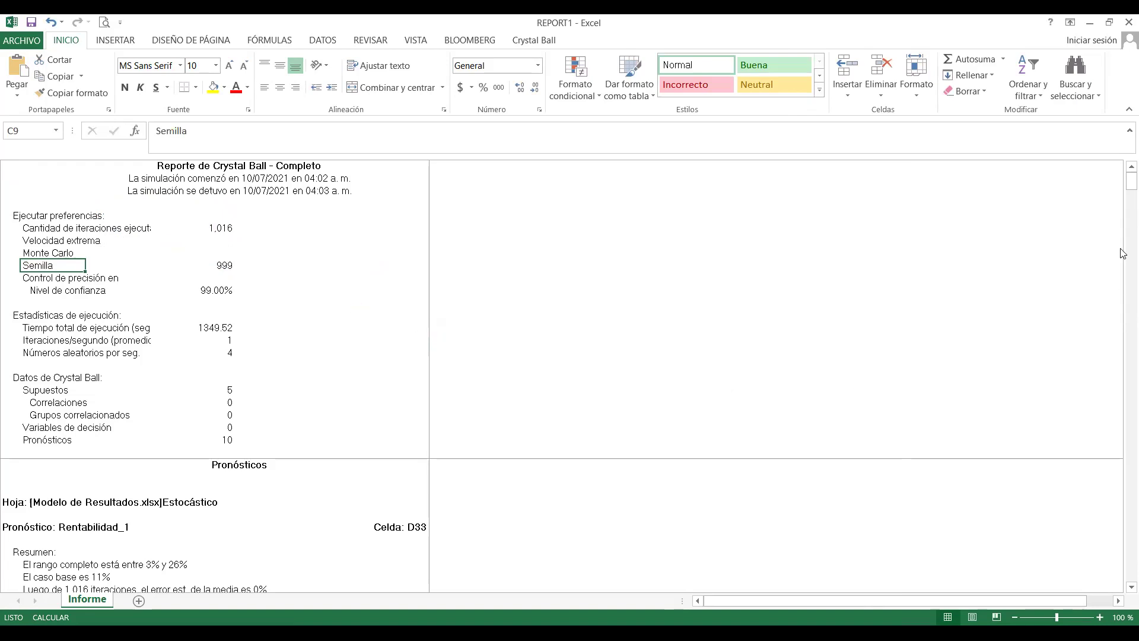
{"action": "scroll", "coordinate": [1123, 203], "scroll_direction": "down", "scroll_amount": 9}
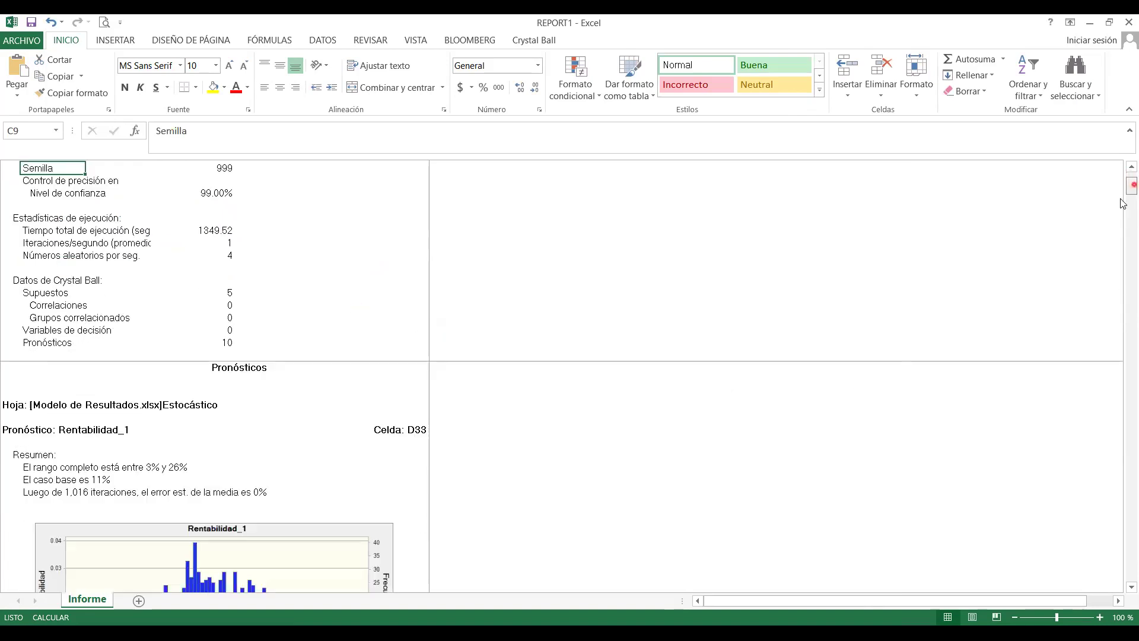
{"action": "scroll", "coordinate": [1122, 199], "scroll_direction": "down", "scroll_amount": 1}
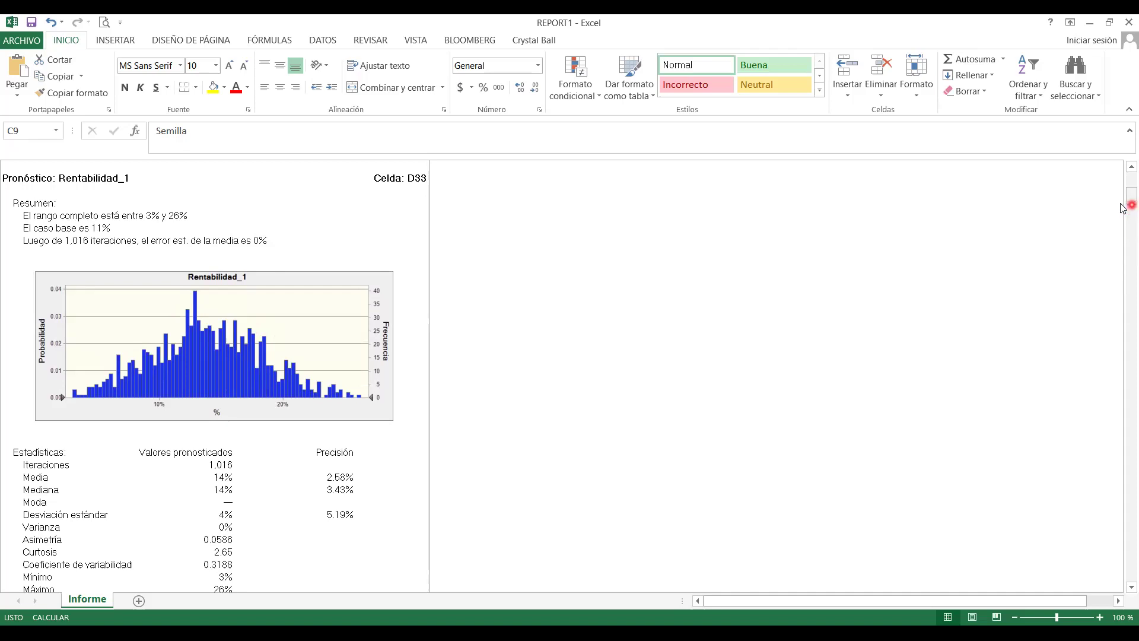
{"action": "mouse_move", "coordinate": [1132, 202]}
{"action": "left_mouse_down"}
{"action": "mouse_move", "coordinate": [1132, 225]}
{"action": "mouse_move", "coordinate": [1122, 211]}
{"action": "left_mouse_up"}
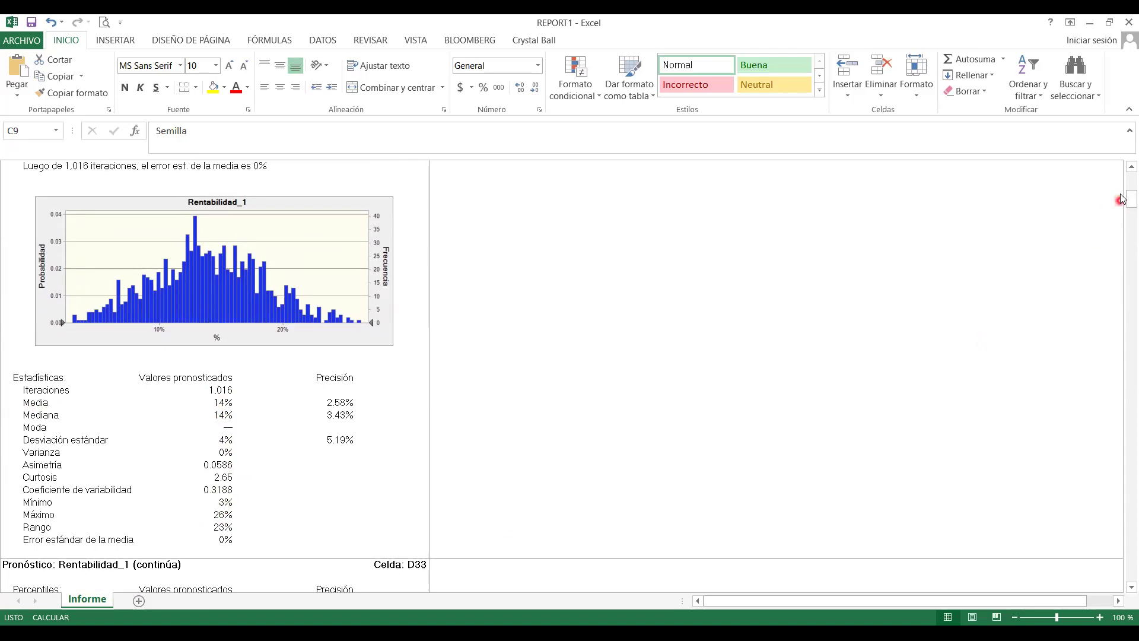
{"action": "left_click_drag", "start_coordinate": [1124, 199], "coordinate": [1124, 209]}
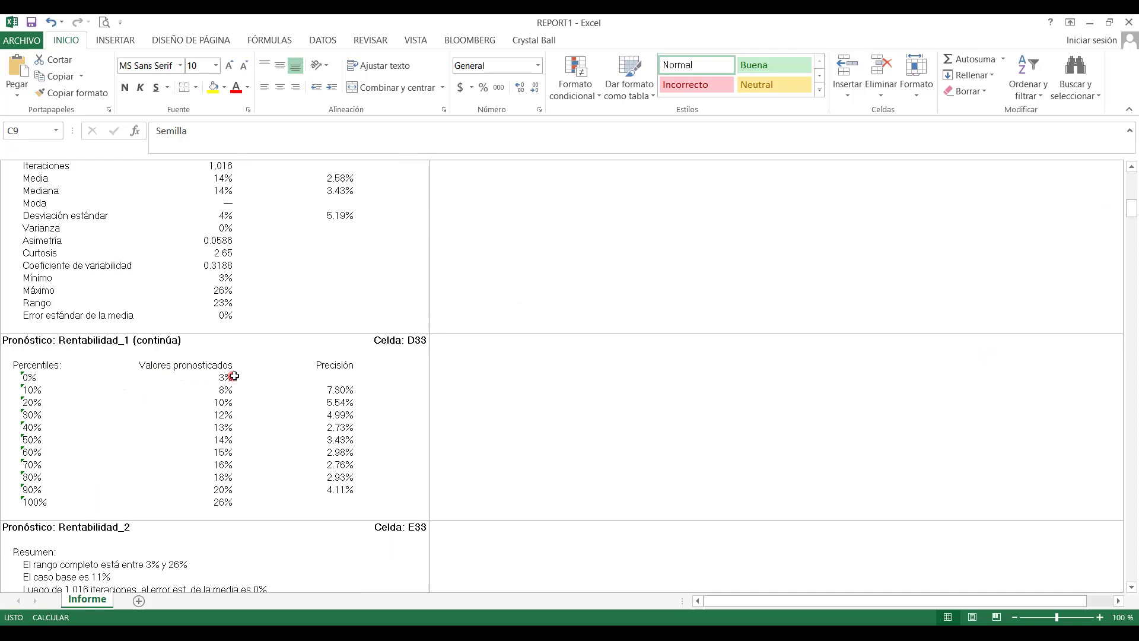
{"action": "left_click", "coordinate": [36, 379]}
{"action": "left_click", "coordinate": [38, 420]}
{"action": "left_click", "coordinate": [40, 479]}
{"action": "left_click", "coordinate": [31, 384]}
{"action": "left_click", "coordinate": [33, 387]}
{"action": "left_click", "coordinate": [40, 464]}
{"action": "left_click", "coordinate": [590, 412]}
Go to the Rentabilidad_5 forecast in the report and enlarge the sheet to 180% to read its chart and statistics
{"action": "left_click", "coordinate": [1132, 209]}
{"action": "left_click_drag", "start_coordinate": [1123, 214], "coordinate": [1123, 315]}
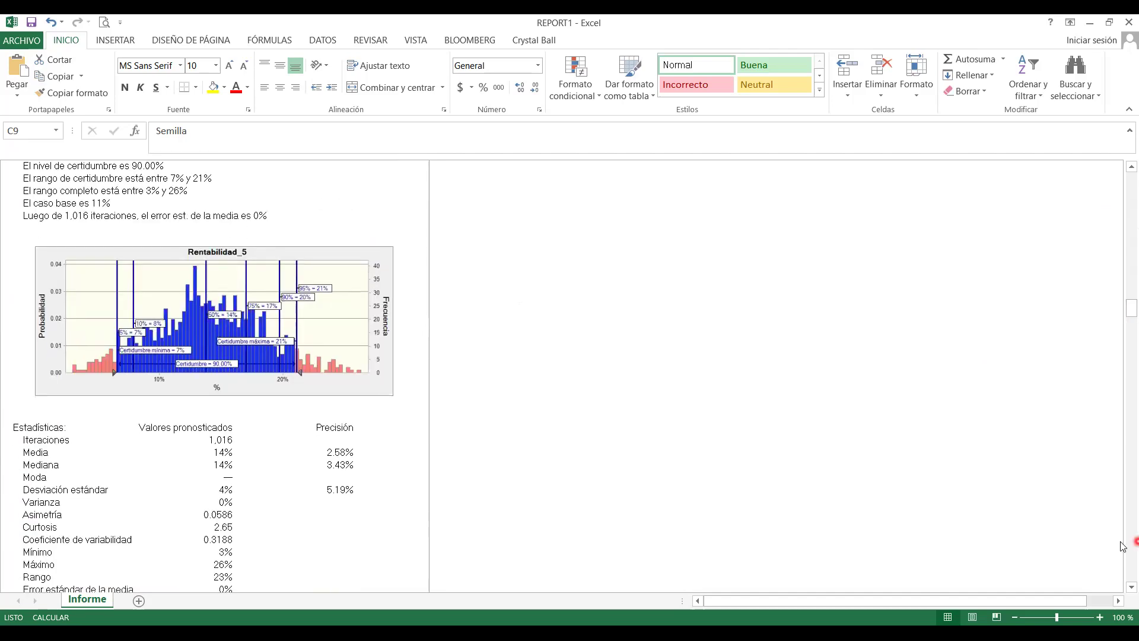
{"action": "left_click", "coordinate": [1105, 617]}
{"action": "left_click", "coordinate": [1104, 617]}
{"action": "left_click", "coordinate": [1104, 617]}
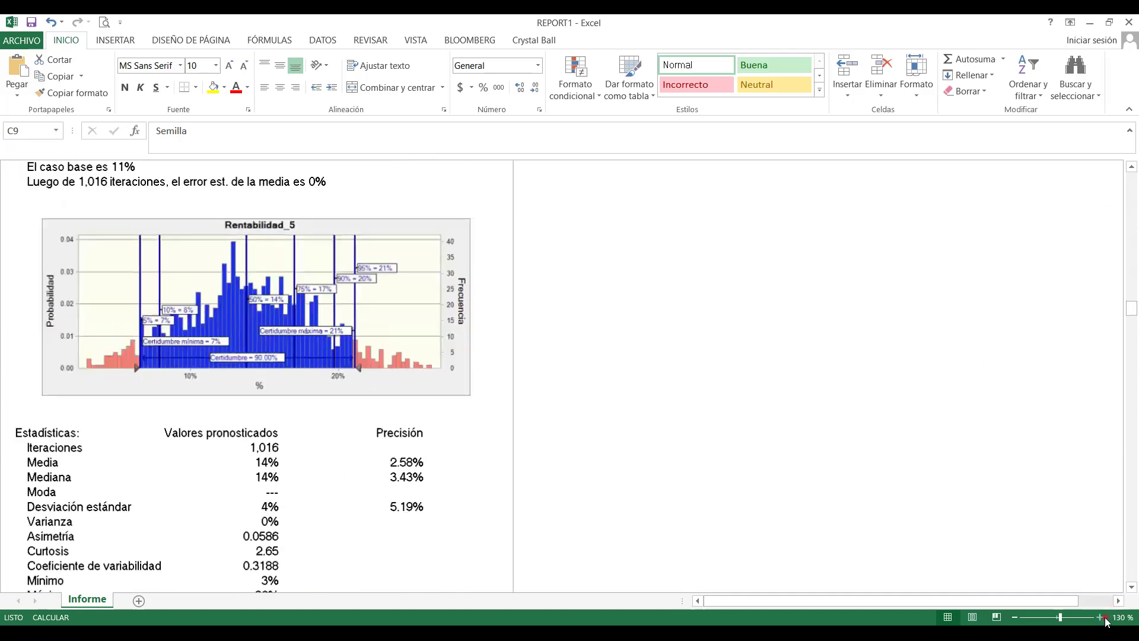
{"action": "left_click", "coordinate": [1104, 617]}
{"action": "left_click", "coordinate": [1105, 617]}
{"action": "left_click", "coordinate": [1105, 617]}
{"action": "left_click", "coordinate": [1104, 617]}
{"action": "left_click", "coordinate": [1105, 617]}
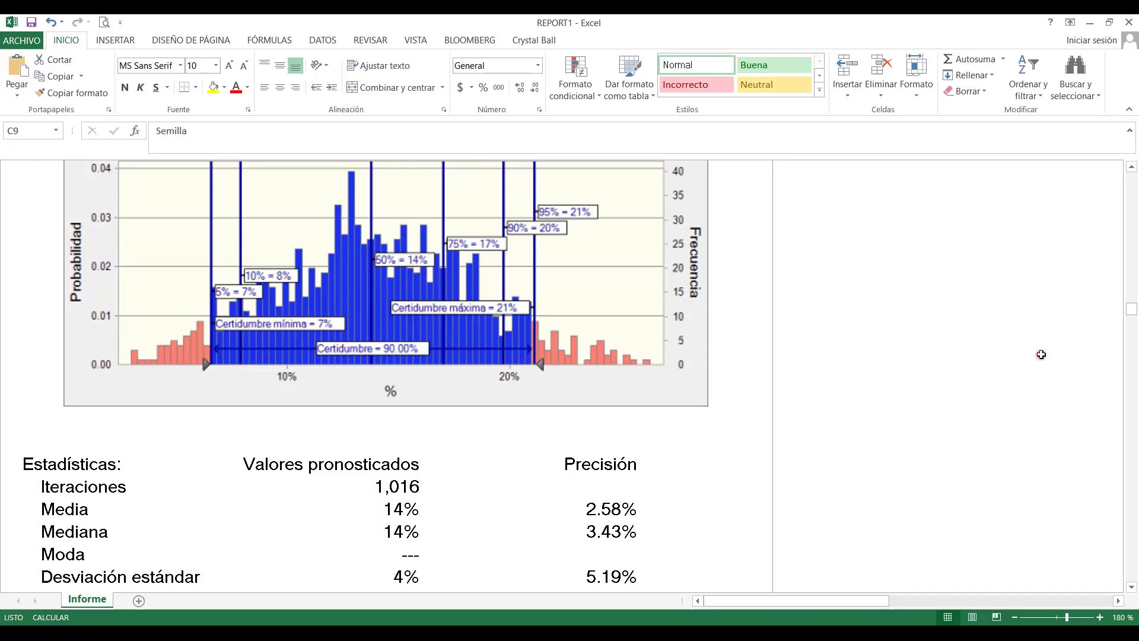
Examine the UN_5 forecast chart, statistics and percentiles in the report
{"action": "left_click_drag", "start_coordinate": [1123, 335], "coordinate": [1123, 447]}
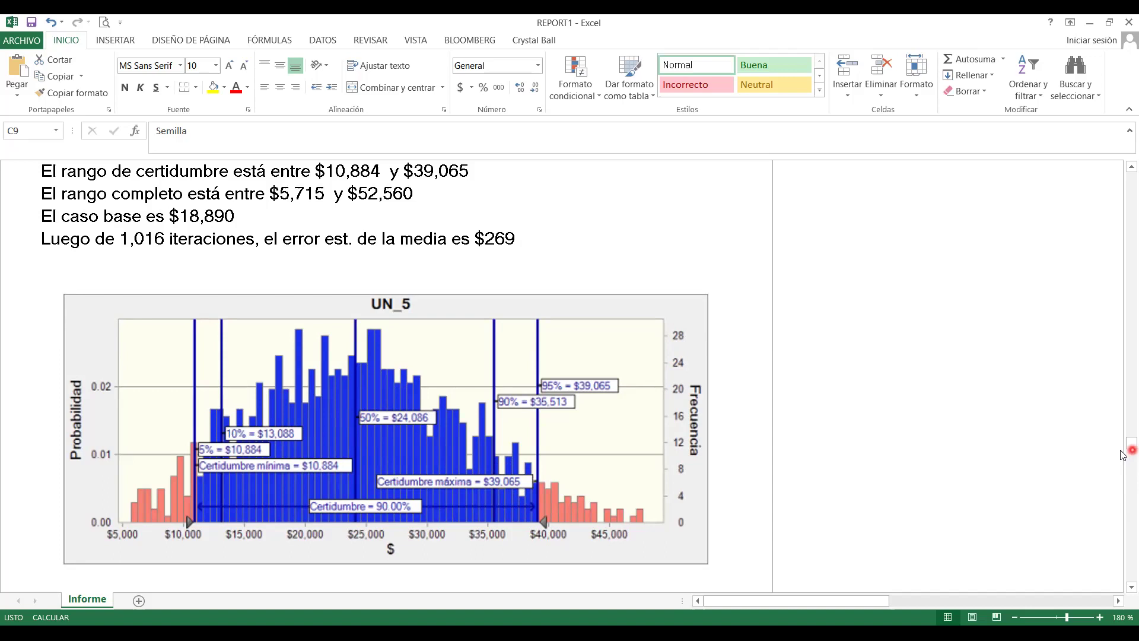
{"action": "left_click_drag", "start_coordinate": [1122, 451], "coordinate": [1122, 456]}
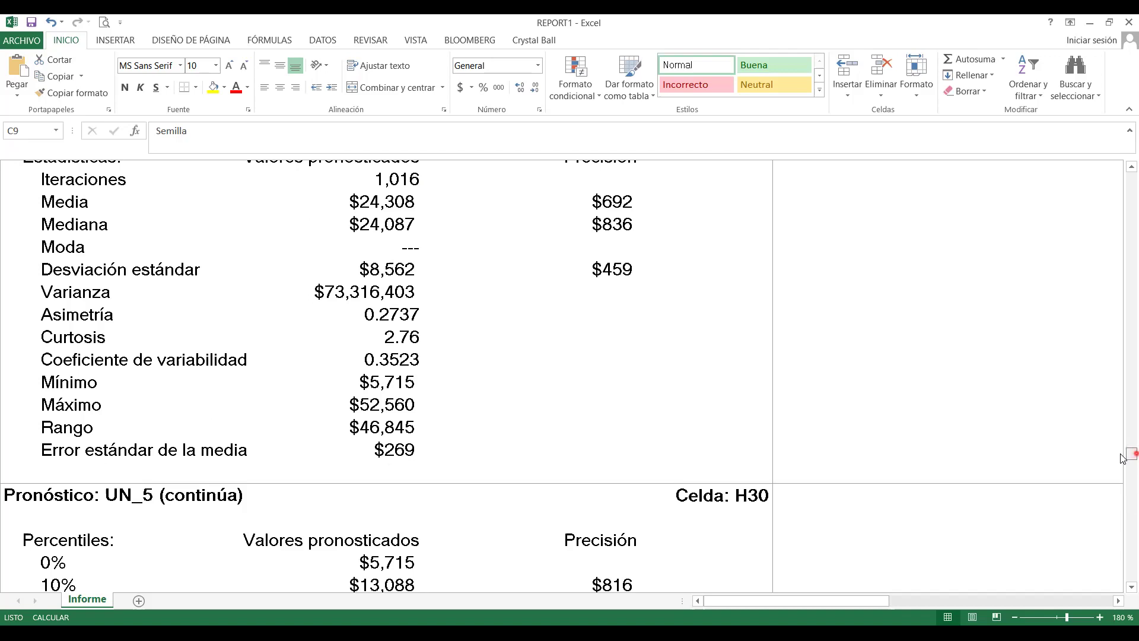
{"action": "scroll", "coordinate": [1121, 457], "scroll_direction": "down", "scroll_amount": 1}
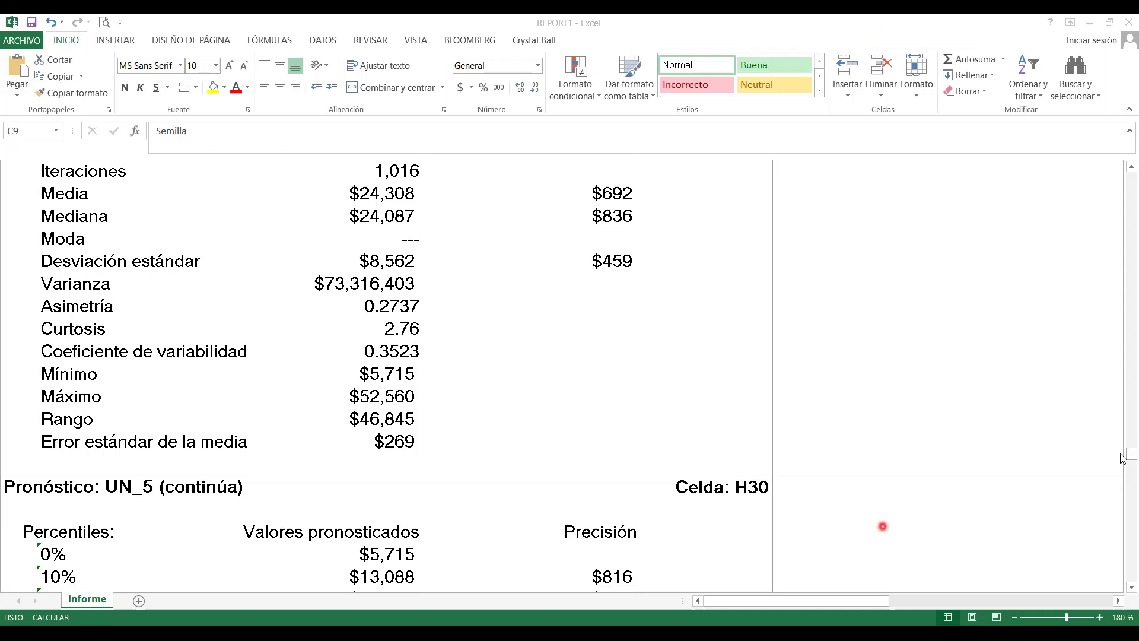
Switch to the instructions PDF in the browser and review questions a to f under Preguntas de interés
{"action": "key", "text": "alt+Tab"}
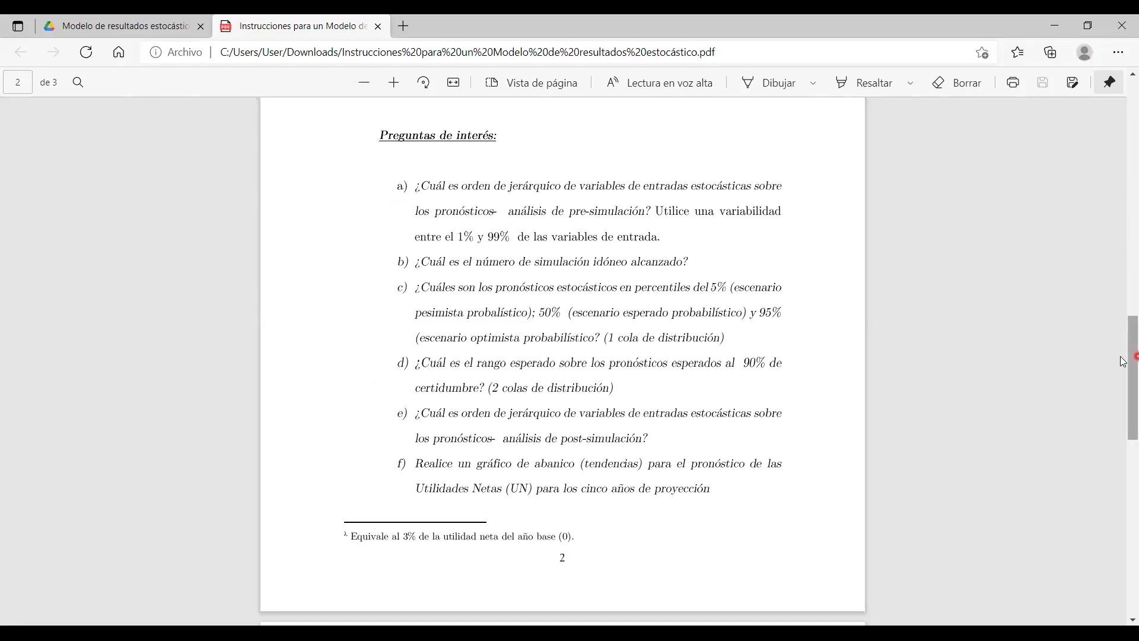
{"action": "scroll", "coordinate": [1122, 354], "scroll_direction": "up", "scroll_amount": 2}
{"action": "scroll", "coordinate": [1122, 354], "scroll_direction": "down", "scroll_amount": 2}
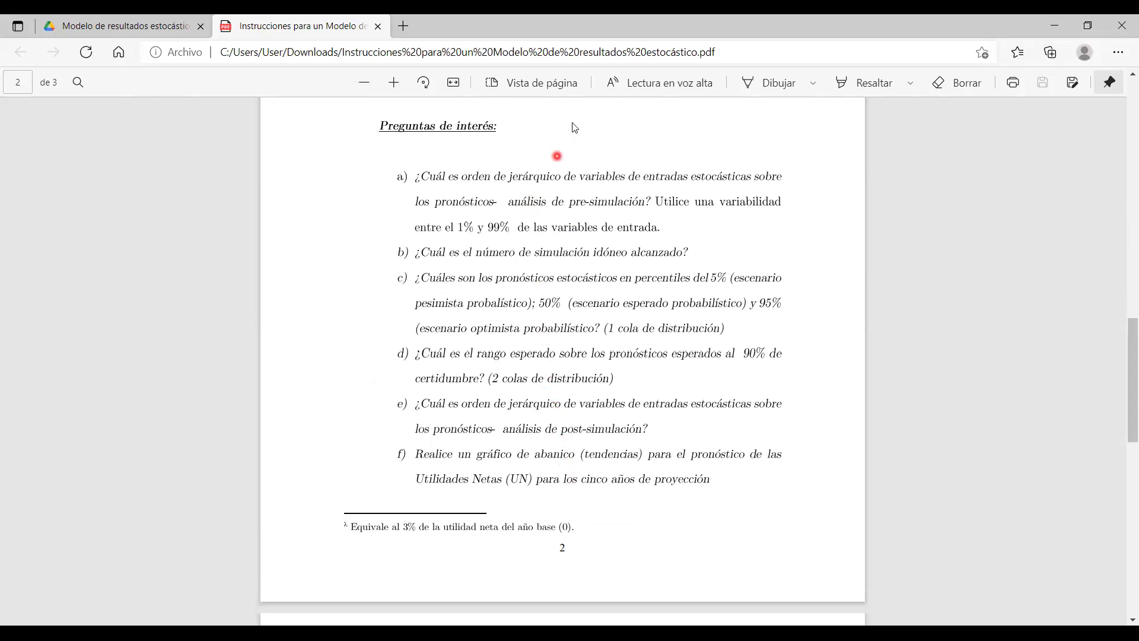
Read Ejercicio 2 in the instructions PDF, return to the Excel model and reset the simulation, clearing its results
{"action": "left_click_drag", "start_coordinate": [1123, 359], "coordinate": [1123, 479]}
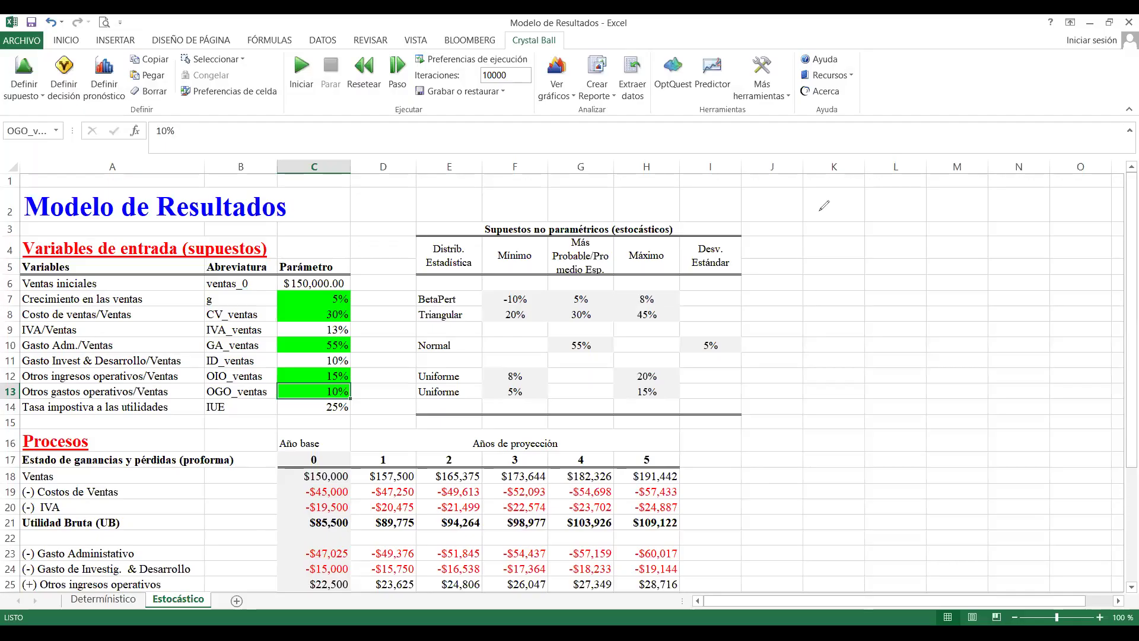
{"action": "left_click", "coordinate": [360, 79]}
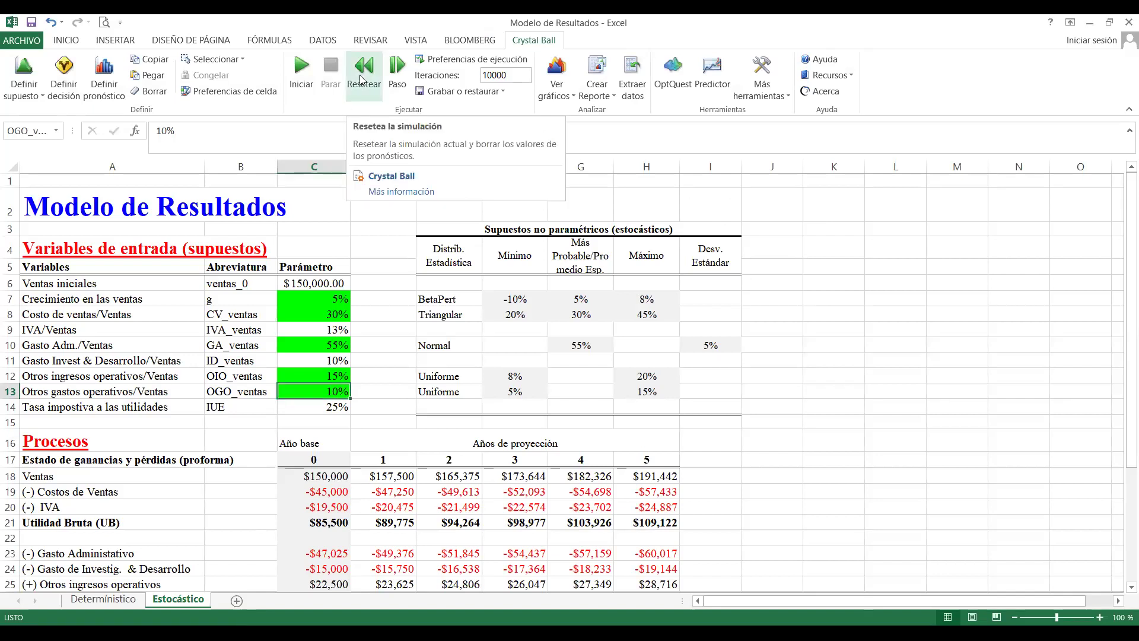
{"action": "left_click", "coordinate": [360, 79]}
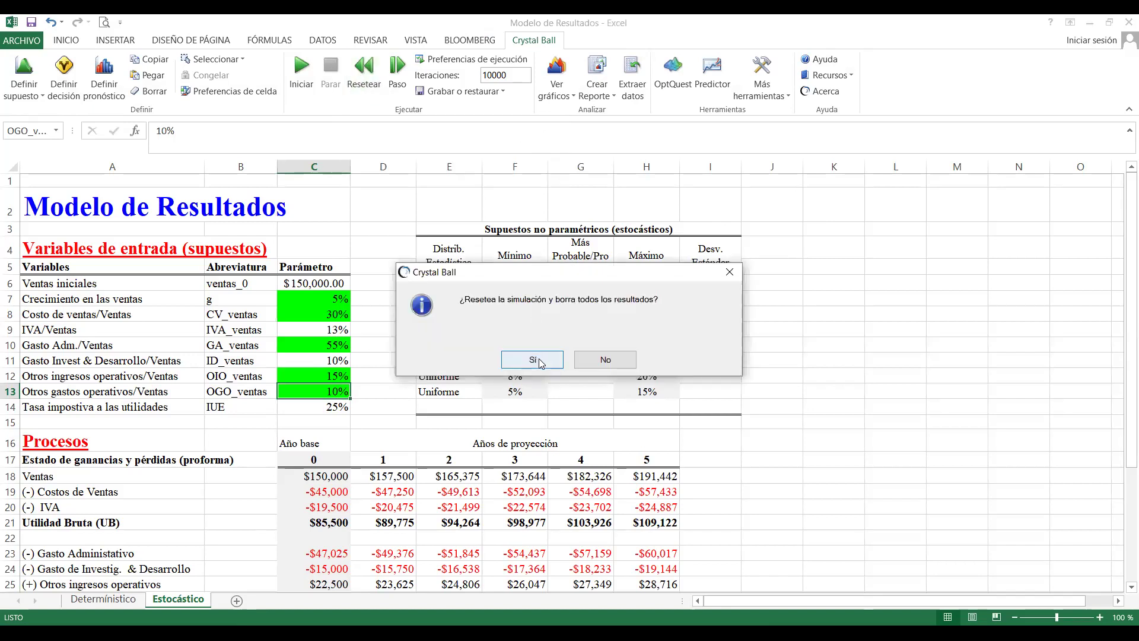
{"action": "left_click", "coordinate": [533, 359]}
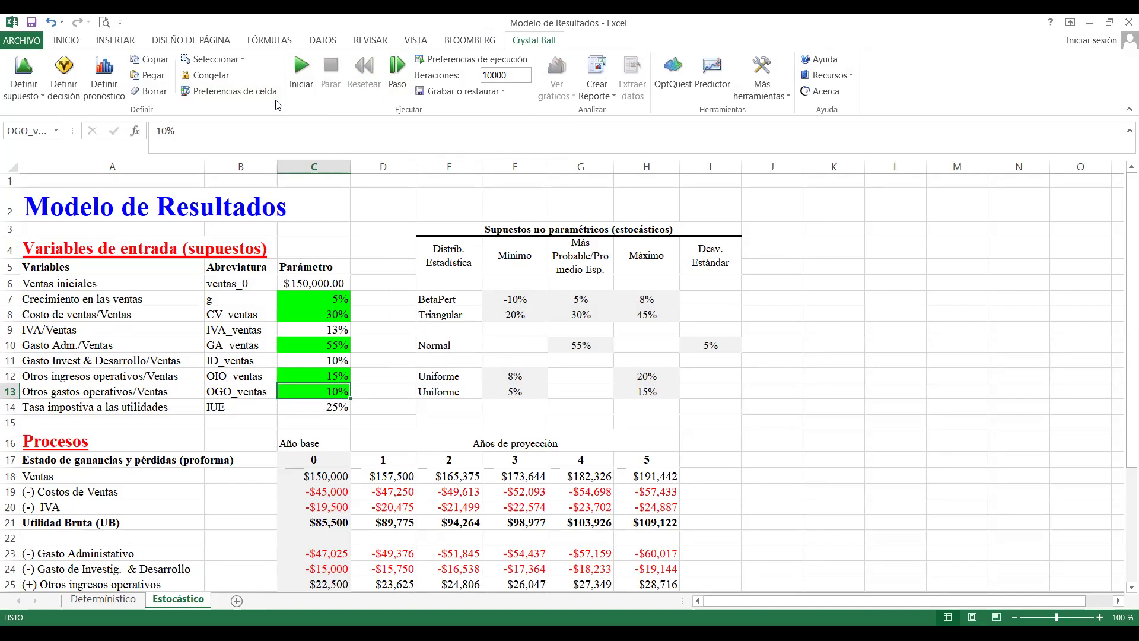
Freeze the CV_ventas assumption in cell C8 so the cost of sales stays fixed during the simulation
{"action": "left_click", "coordinate": [307, 303]}
{"action": "left_click", "coordinate": [307, 311]}
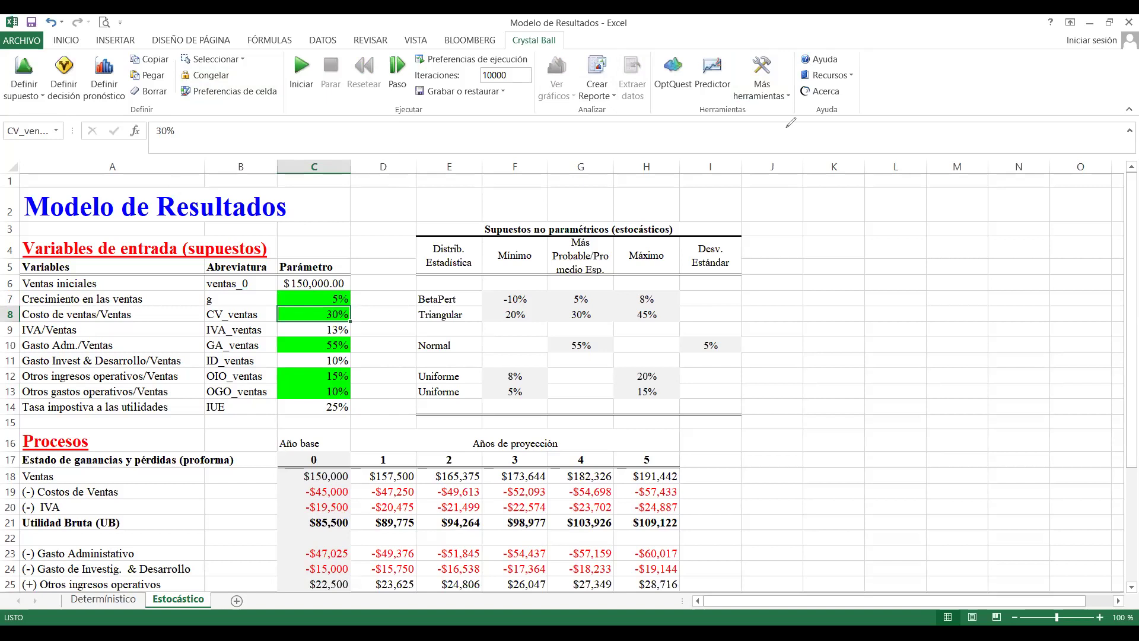
{"action": "left_click", "coordinate": [339, 315]}
{"action": "left_click", "coordinate": [338, 316]}
{"action": "left_click", "coordinate": [211, 76]}
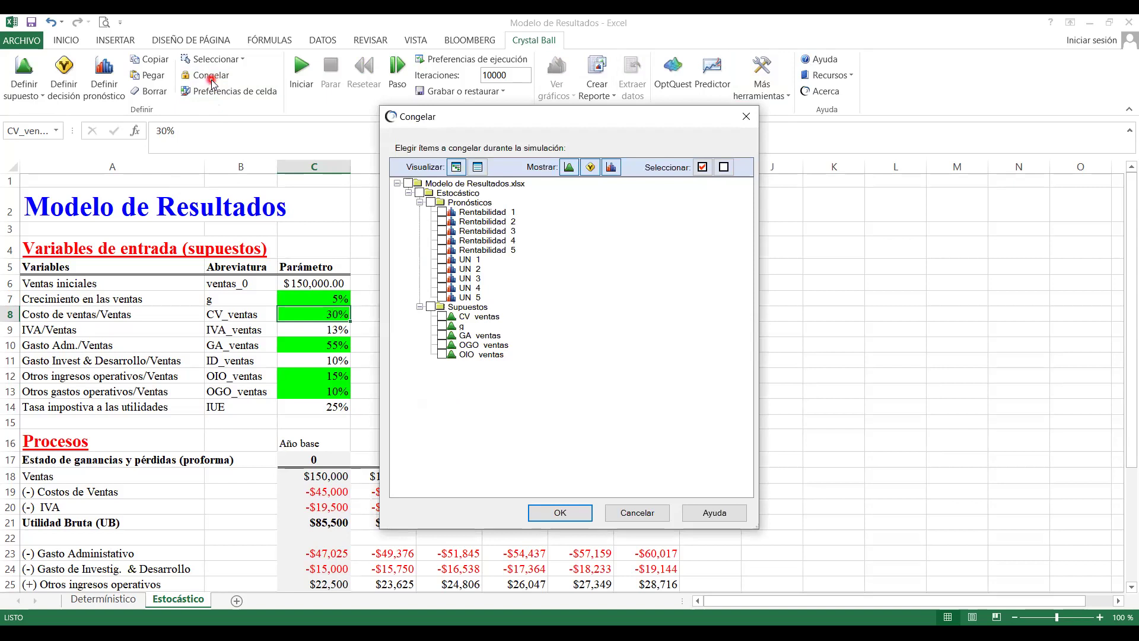
{"action": "left_click", "coordinate": [455, 252]}
{"action": "left_click", "coordinate": [442, 317]}
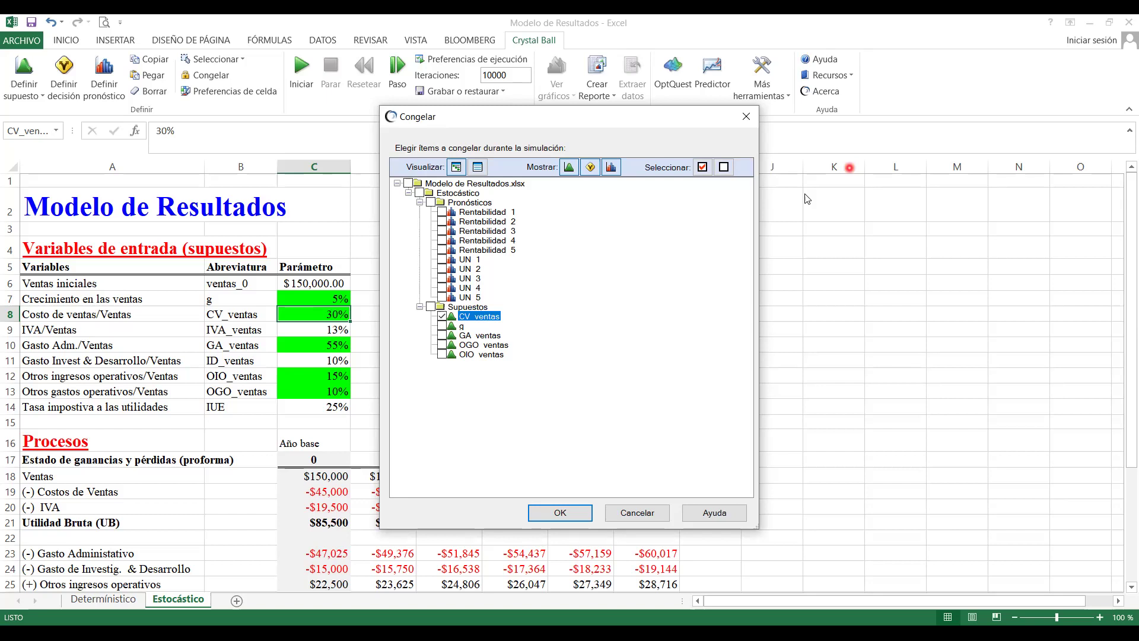
{"action": "left_click", "coordinate": [850, 168]}
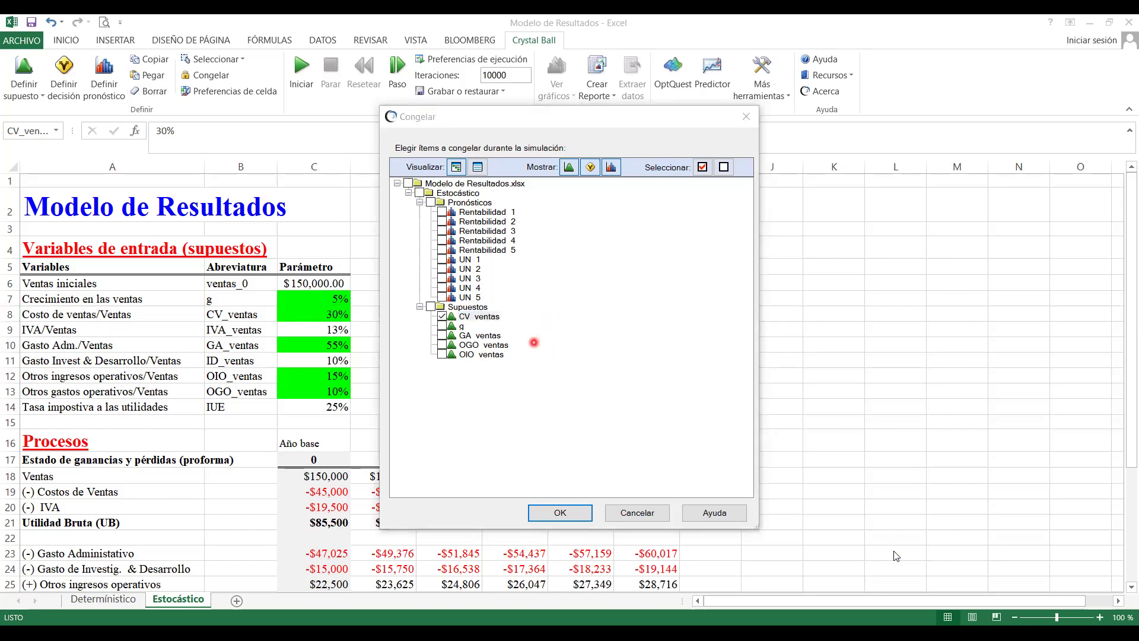
{"action": "left_click", "coordinate": [571, 513]}
{"action": "left_click", "coordinate": [224, 80]}
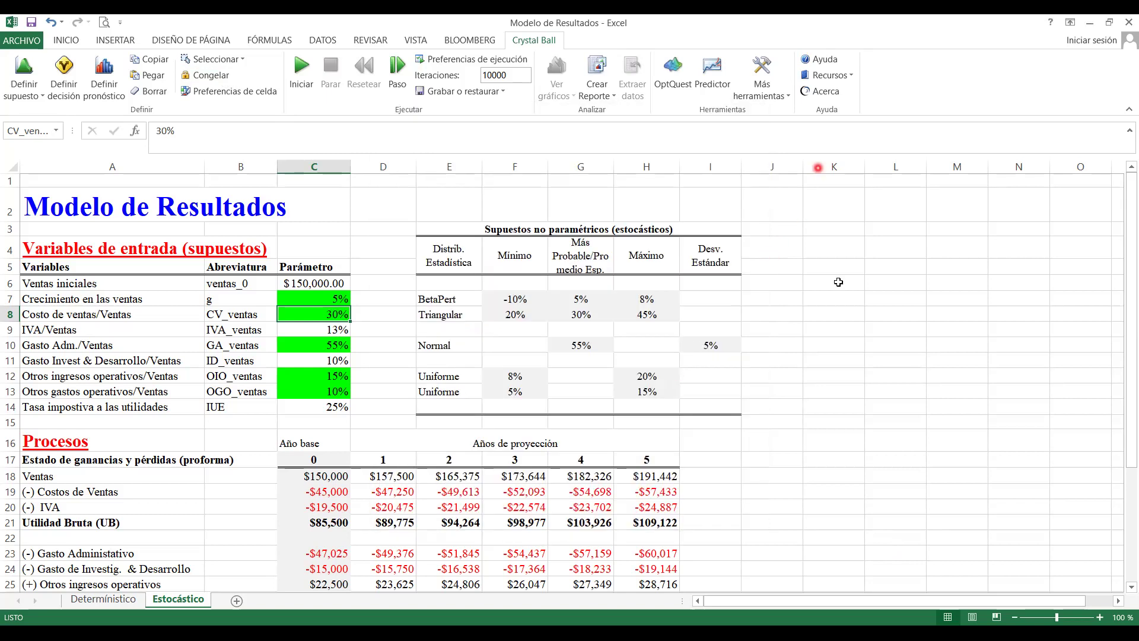
Run the simulation with CV_ventas frozen and create a complete Crystal Ball report of its results
{"action": "left_click", "coordinate": [302, 74]}
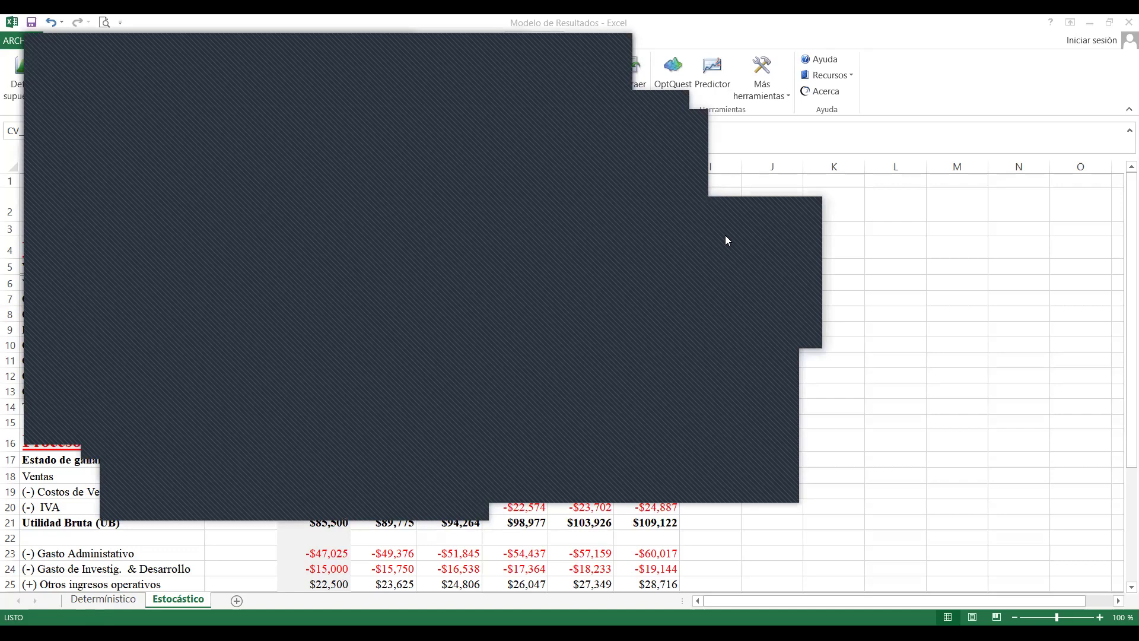
{"action": "left_click", "coordinate": [765, 167]}
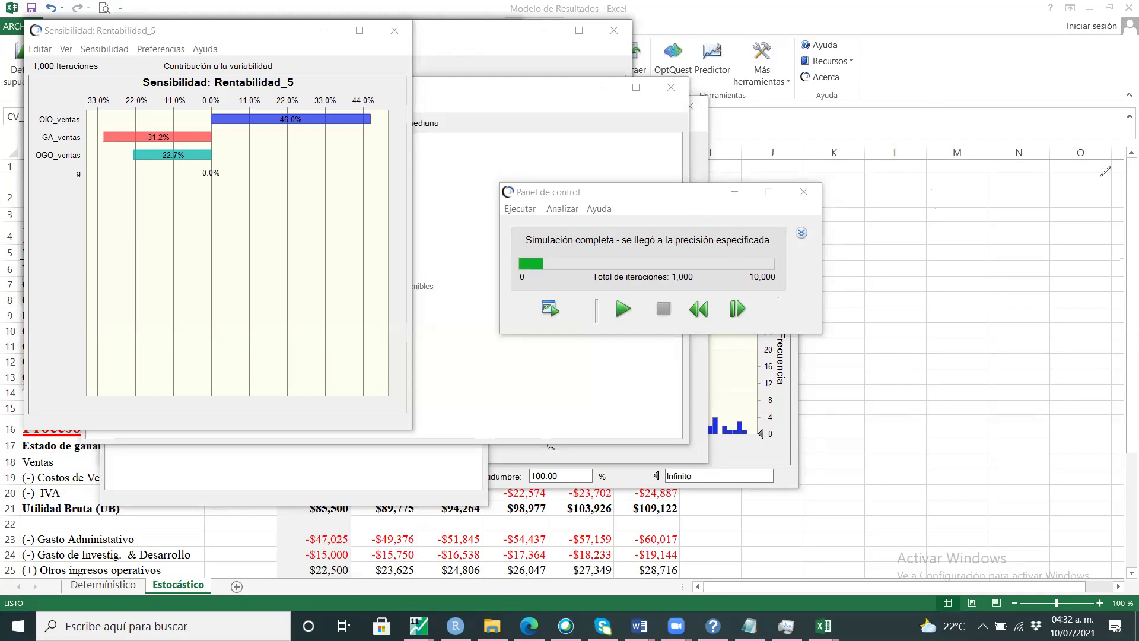
{"action": "left_click", "coordinate": [990, 221]}
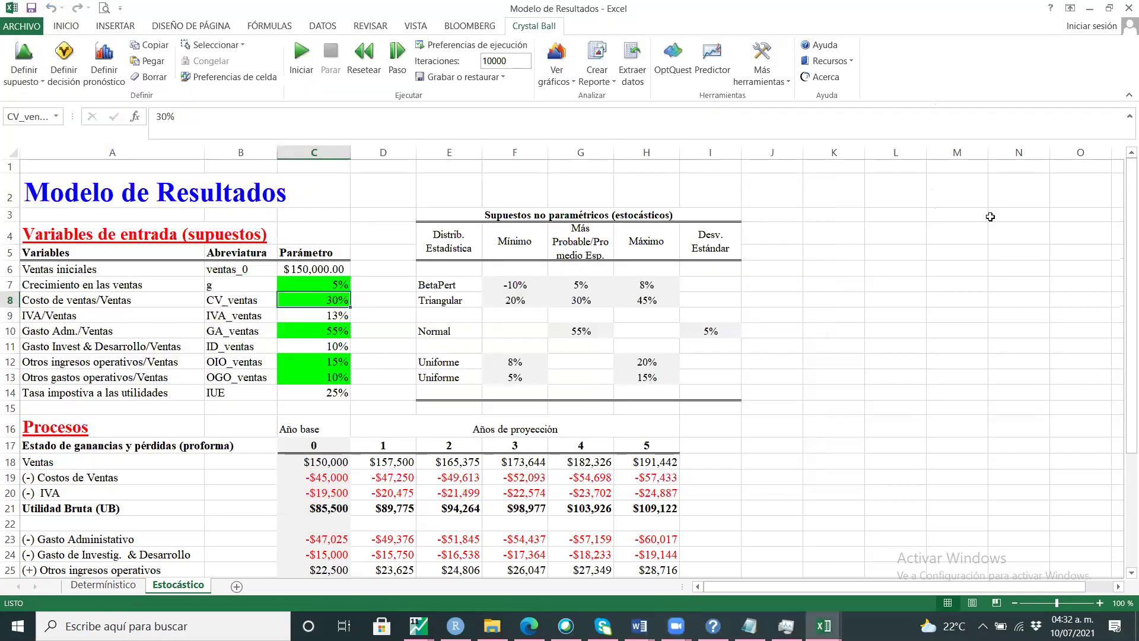
{"action": "left_click", "coordinate": [604, 82]}
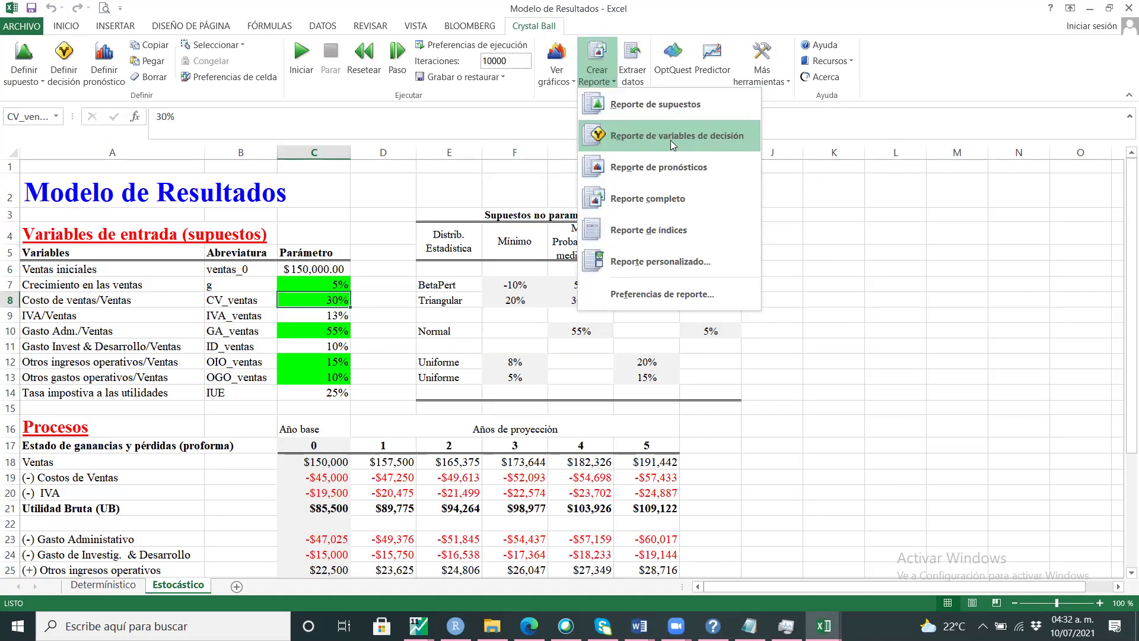
{"action": "left_click", "coordinate": [664, 198]}
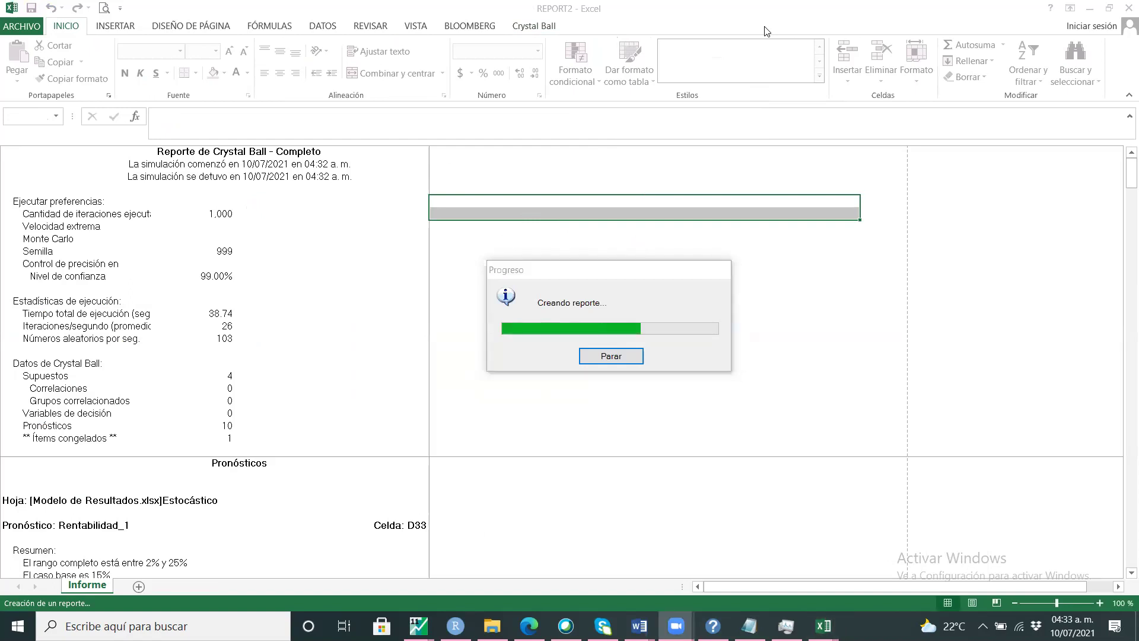
Examine the new report's run preferences and the Rentabilidad_5 and UN_5 forecasts
{"action": "left_click_drag", "start_coordinate": [1131, 178], "coordinate": [1116, 291]}
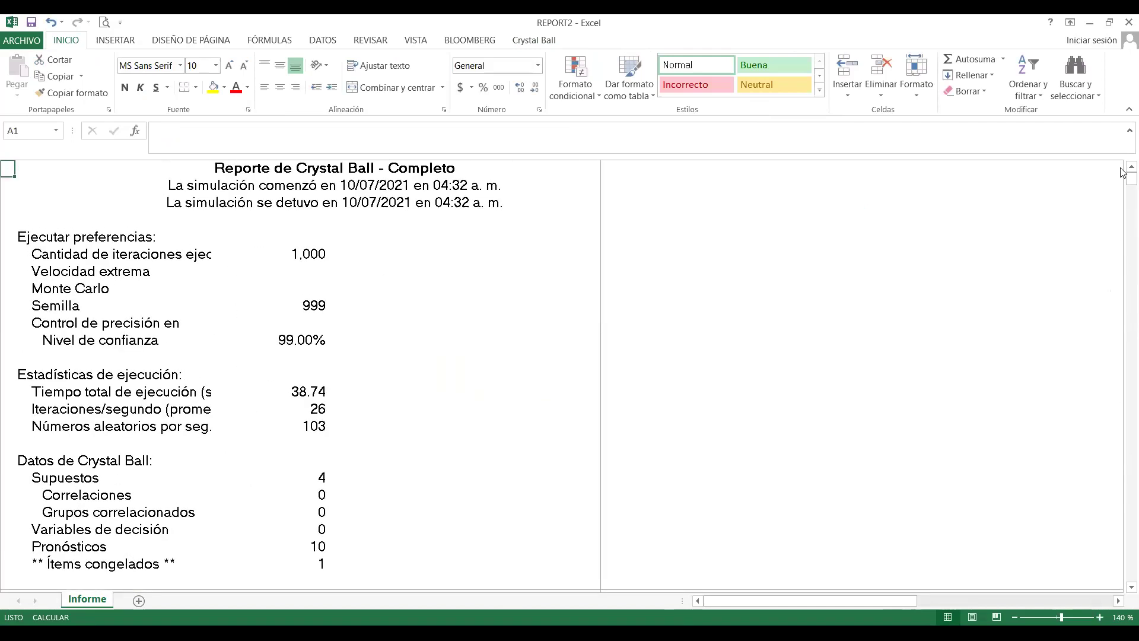
{"action": "left_click_drag", "start_coordinate": [1122, 182], "coordinate": [1124, 312]}
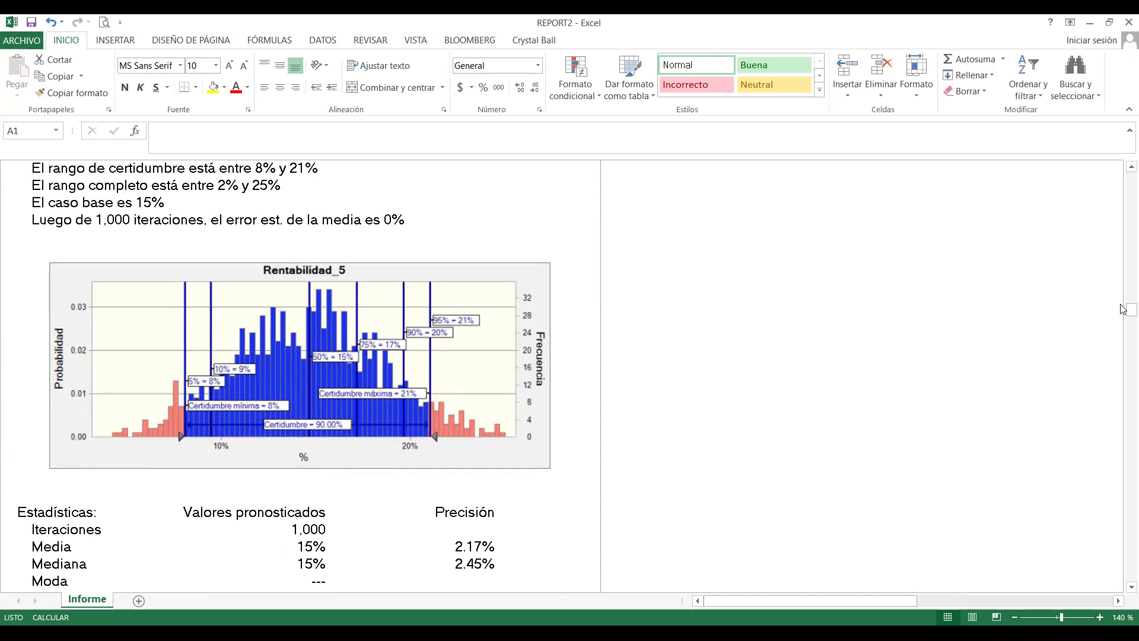
{"action": "left_click_drag", "start_coordinate": [1123, 317], "coordinate": [1123, 448]}
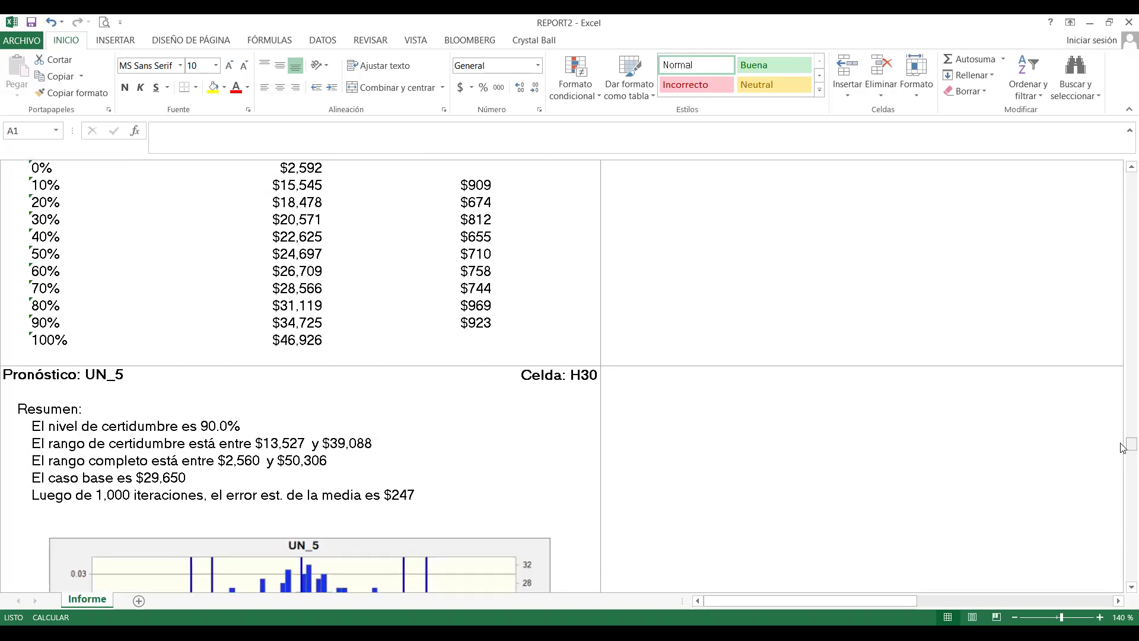
{"action": "scroll", "coordinate": [1123, 448], "scroll_direction": "down", "scroll_amount": 5}
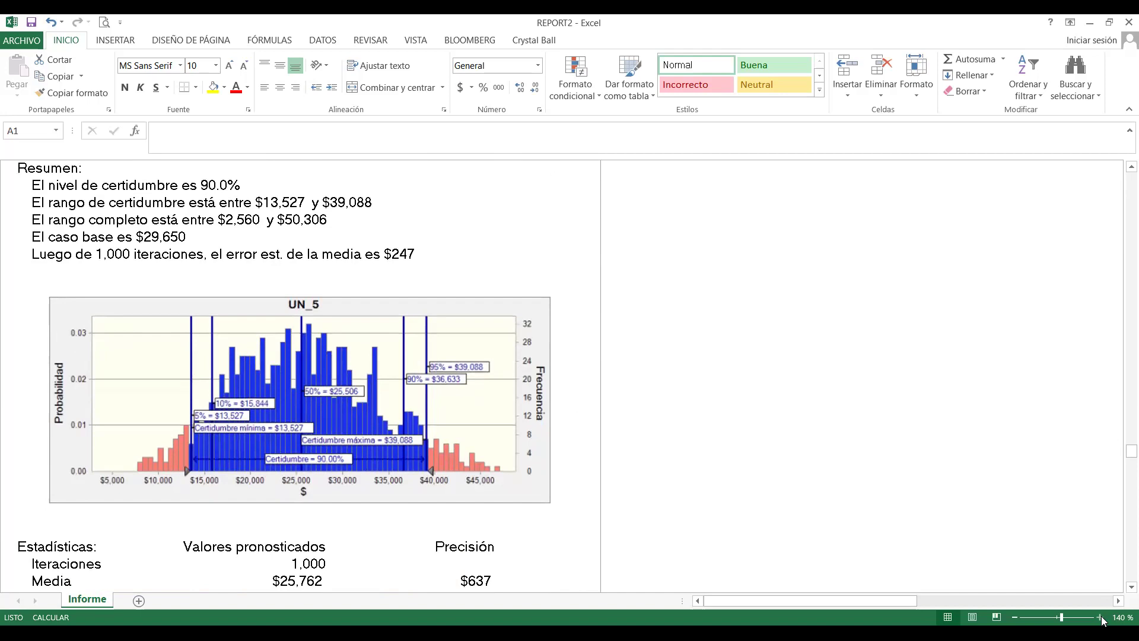
Enlarge the report to 170% and examine the full UN_5 forecast chart and its certainty range
{"action": "left_click", "coordinate": [1100, 618]}
{"action": "left_click", "coordinate": [1100, 617]}
{"action": "left_click", "coordinate": [1101, 618]}
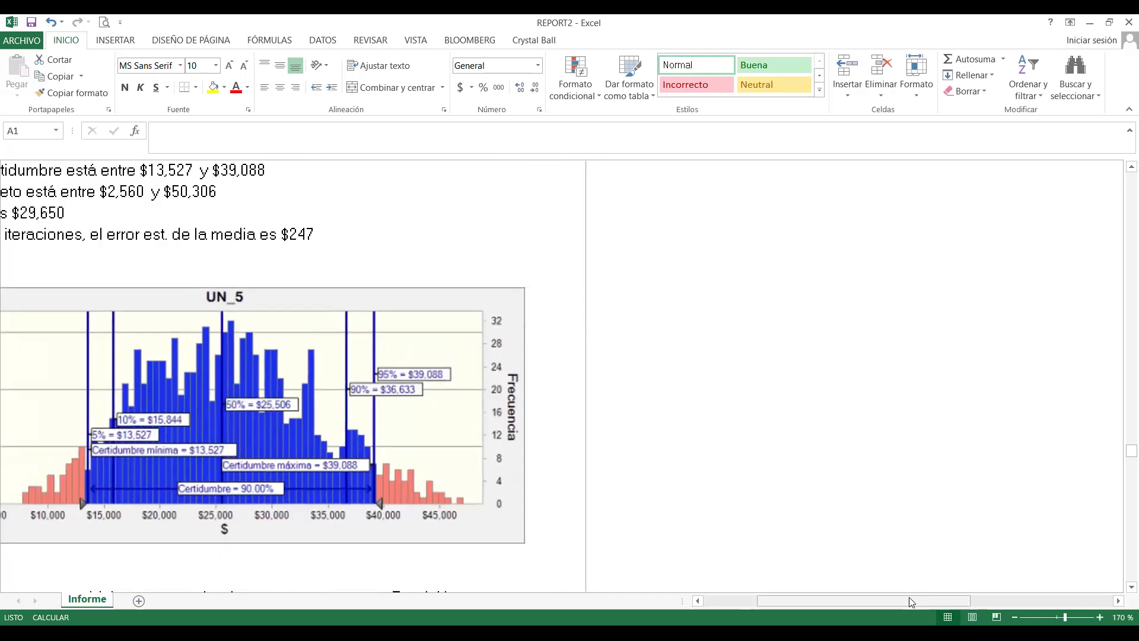
{"action": "left_click_drag", "start_coordinate": [912, 602], "coordinate": [859, 602]}
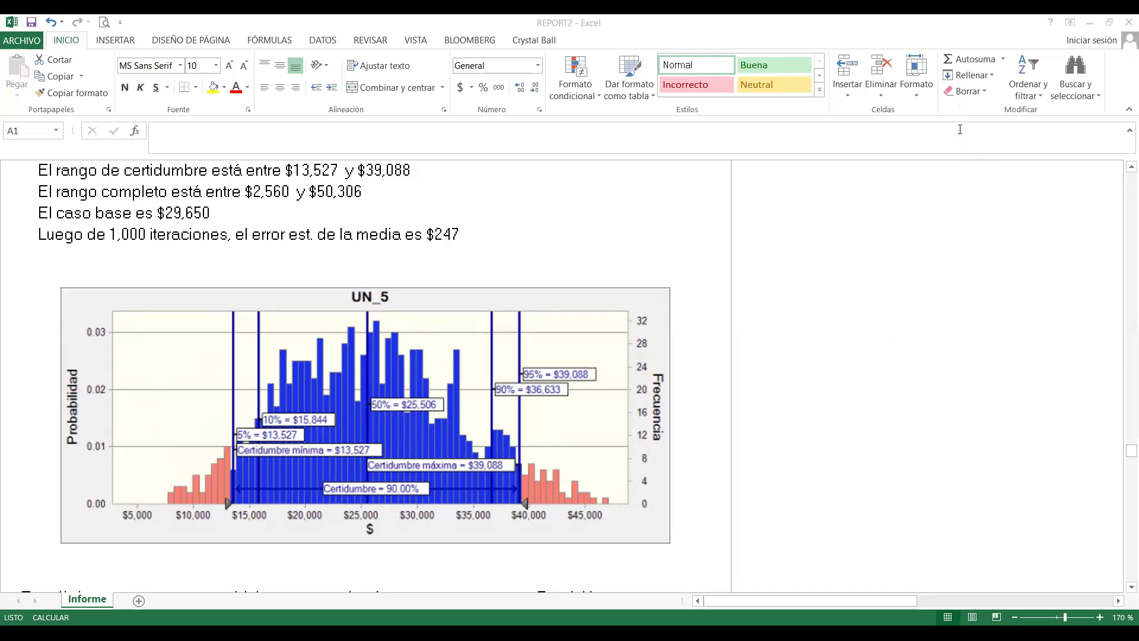
Switch to the instructions PDF, read Ejercicio 3 on Bootstrap simulation, and return to Excel
{"action": "key", "text": "alt+Tab"}
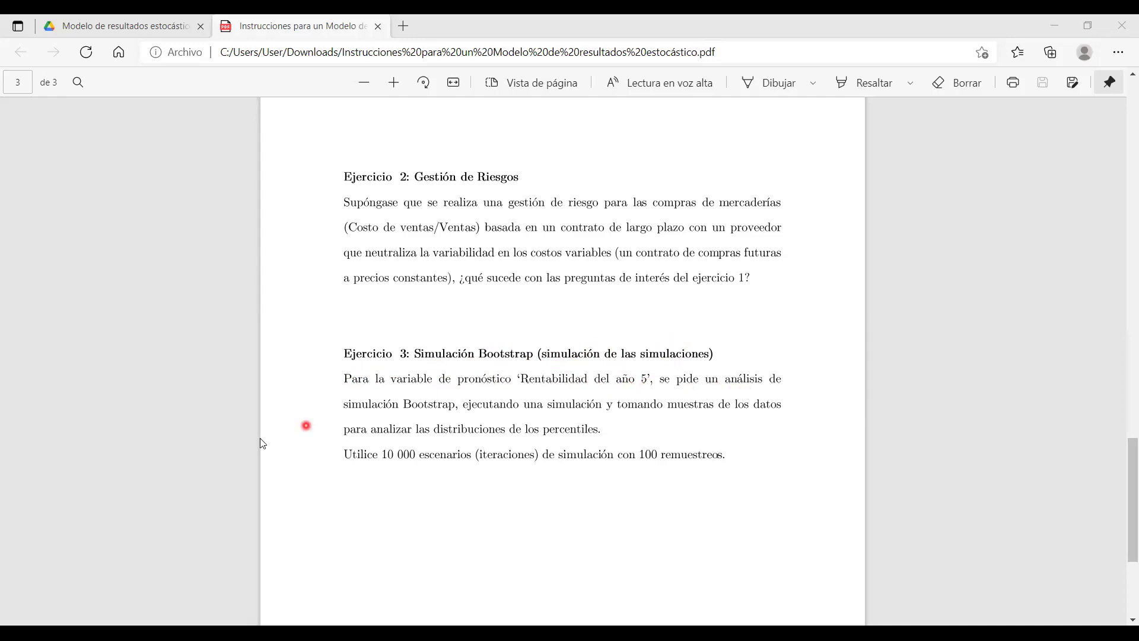
{"action": "left_click", "coordinate": [429, 412]}
{"action": "key", "text": "alt+Tab"}
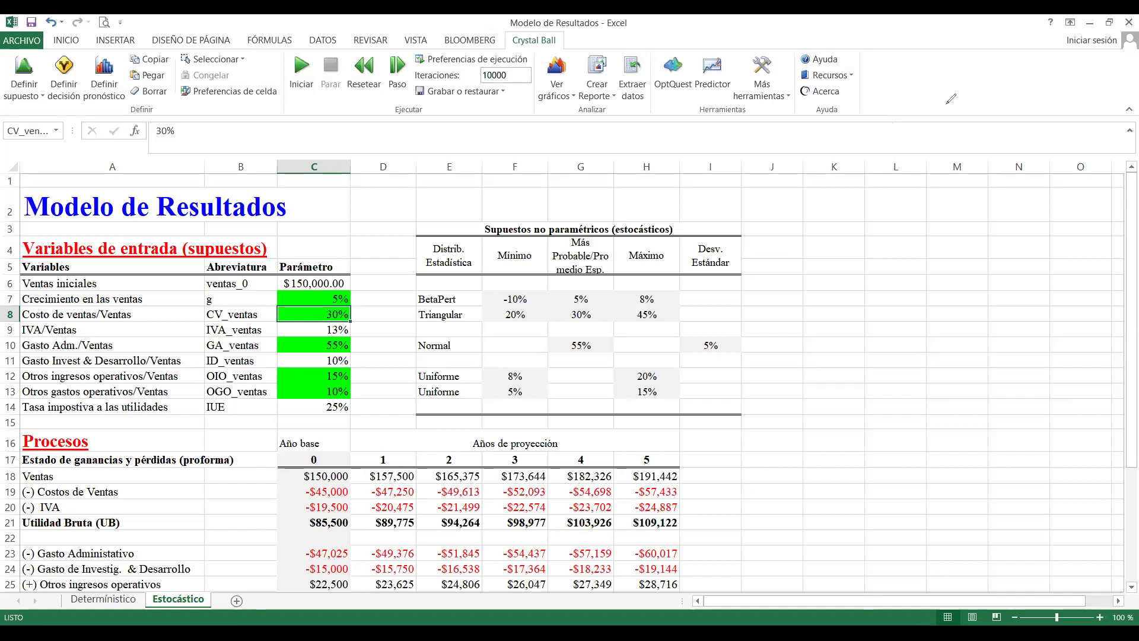
Reset the simulation with the frozen assumption in the Modelo de Resultados workbook and confirm clearing all results
{"action": "left_click", "coordinate": [819, 172]}
{"action": "left_click", "coordinate": [364, 75]}
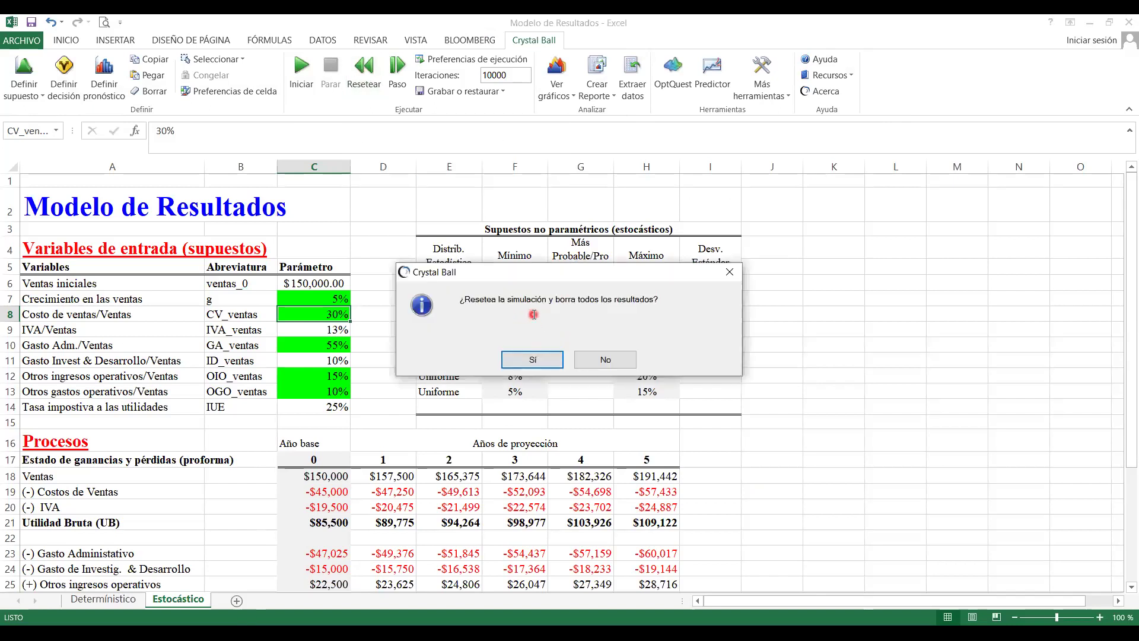
{"action": "left_click", "coordinate": [553, 368]}
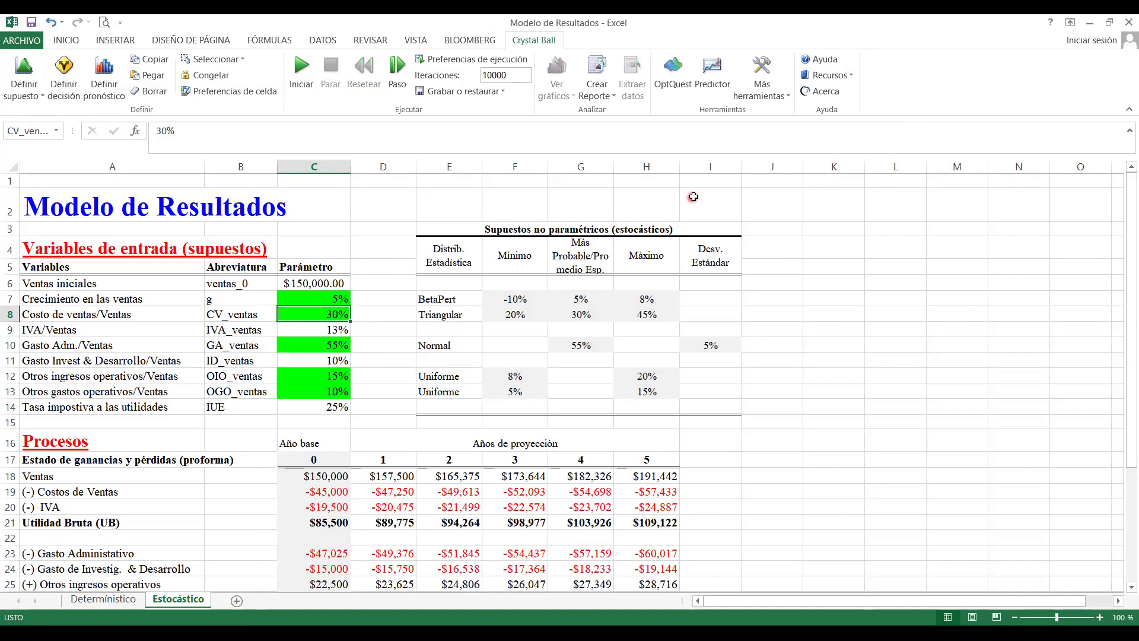
Start the Bootstrap tool and select Rentabilidad_5 as the target forecast
{"action": "left_click", "coordinate": [768, 98]}
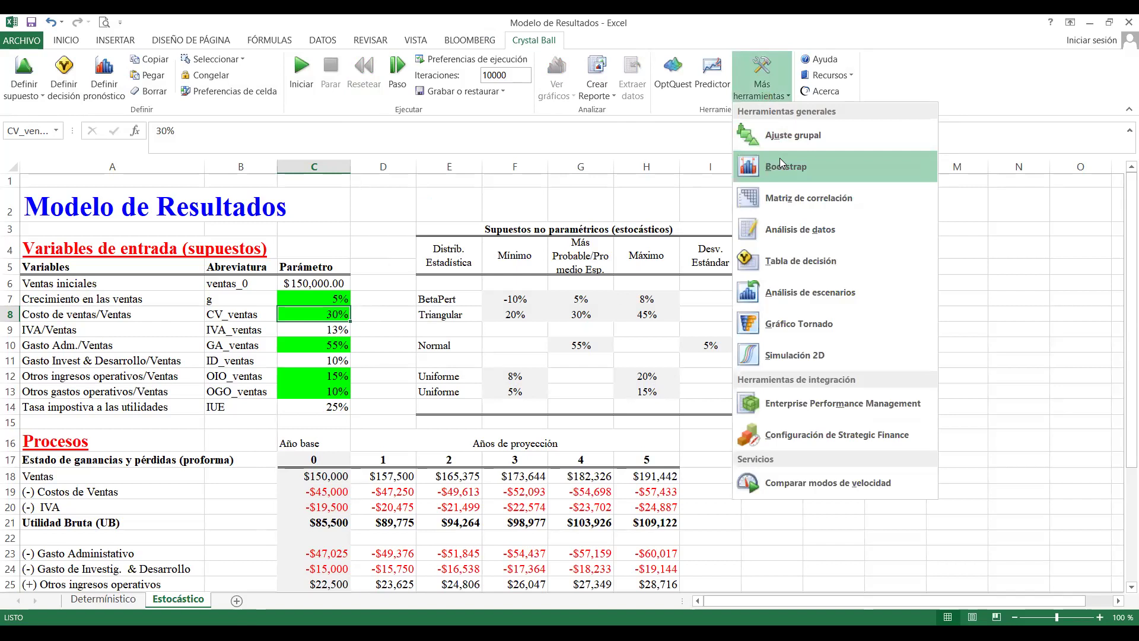
{"action": "left_click", "coordinate": [822, 165]}
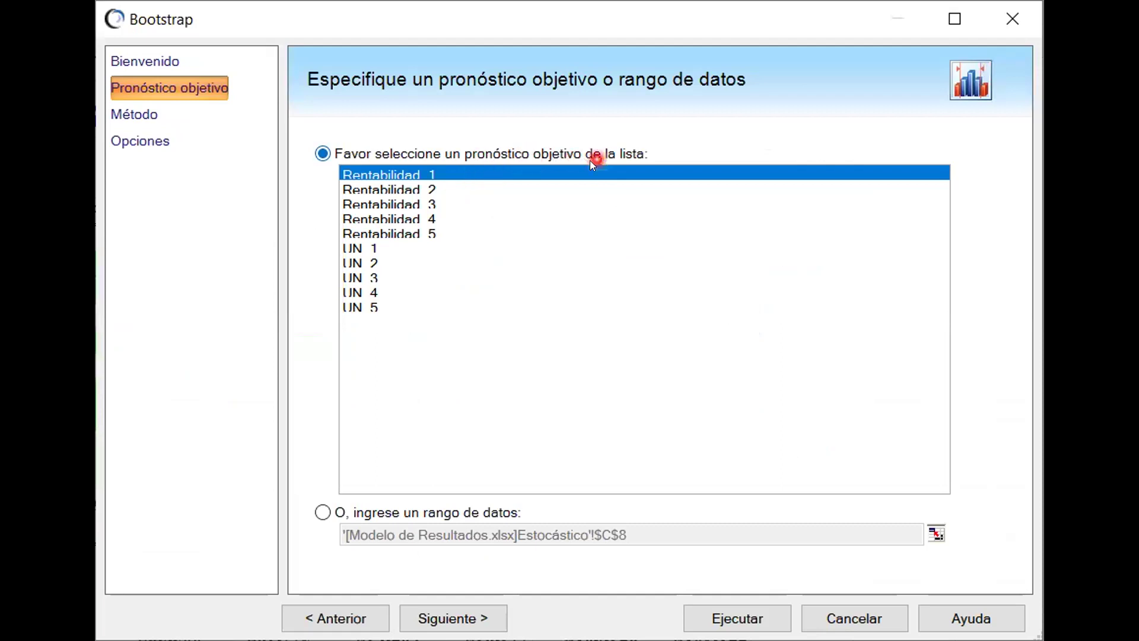
{"action": "mouse_move", "coordinate": [413, 233]}
{"action": "left_click", "coordinate": [410, 241]}
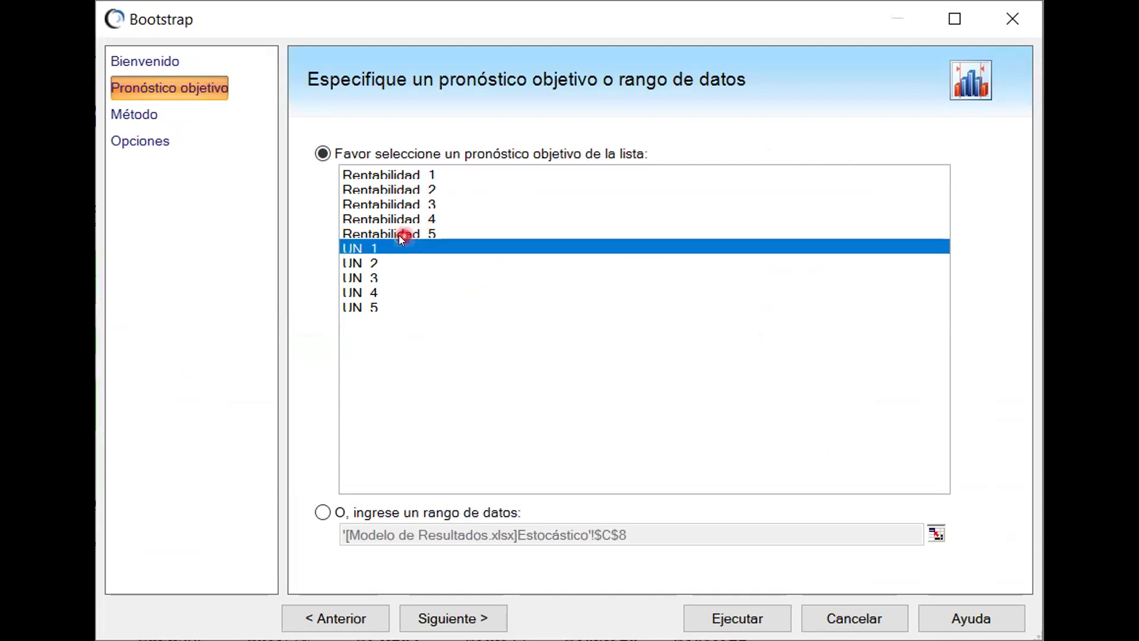
{"action": "left_click", "coordinate": [398, 235]}
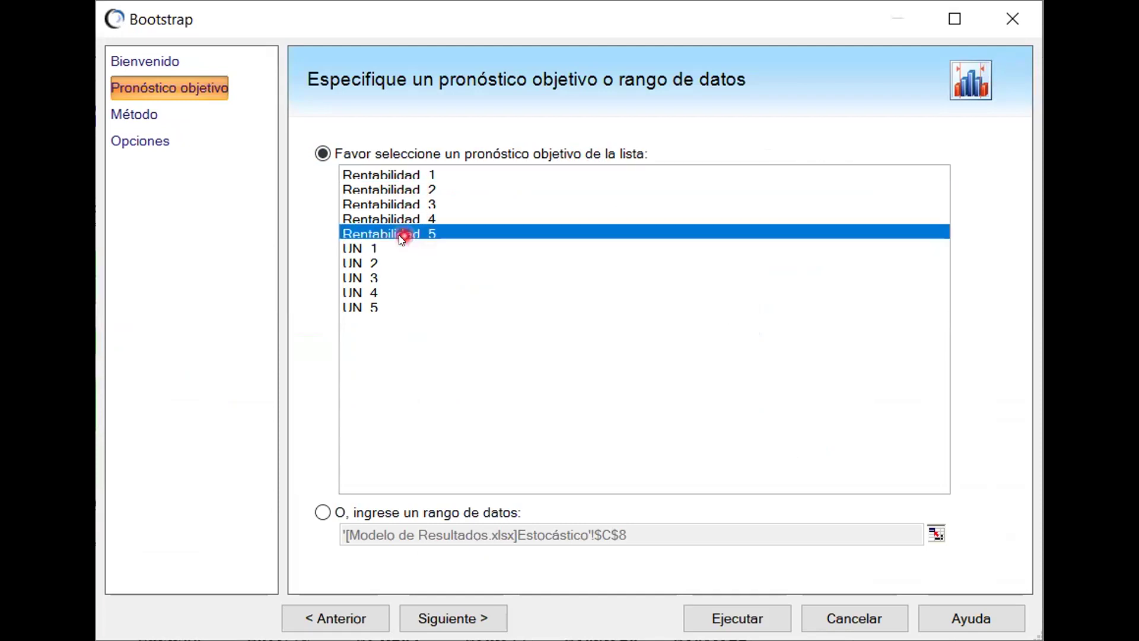
Set the Bootstrap method to analyze distributions of percentiles, keeping one simulation with resampled data
{"action": "left_click", "coordinate": [148, 116]}
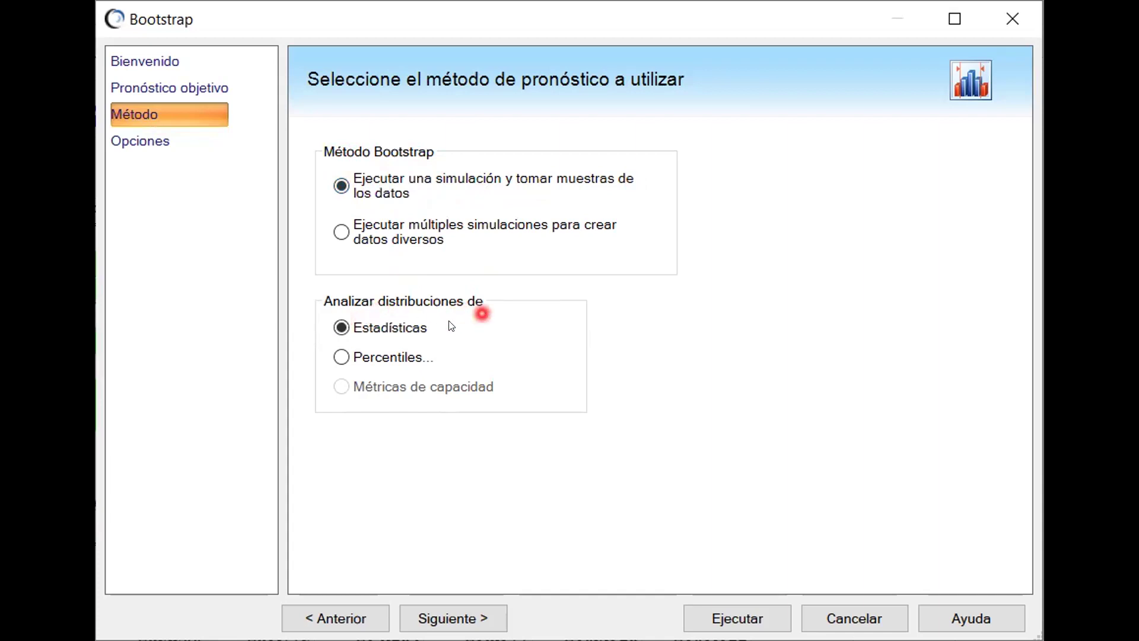
{"action": "left_click", "coordinate": [342, 357]}
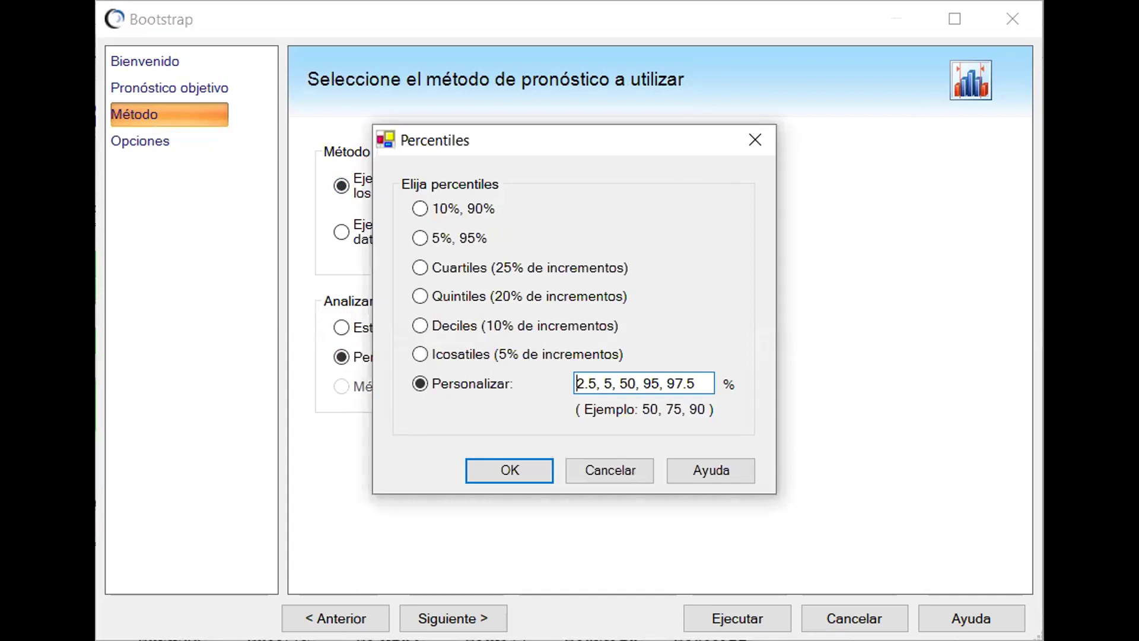
{"action": "left_click", "coordinate": [212, 319]}
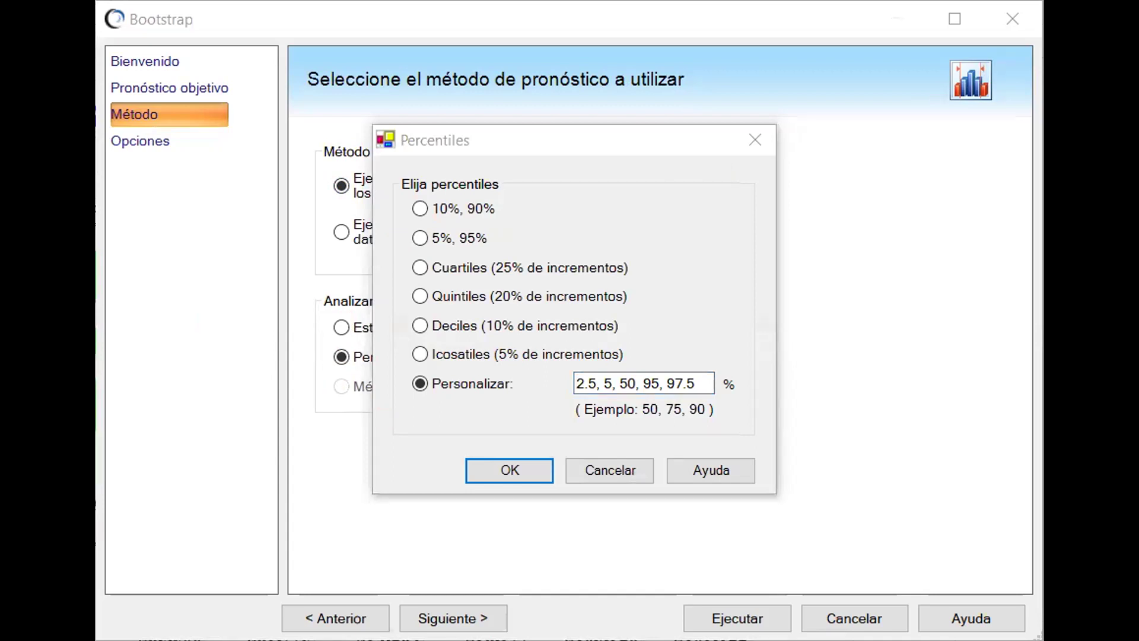
Set the custom Bootstrap percentiles to 2.5, 5, 50, 90, 95 and 97.5 and accept them
{"action": "left_click", "coordinate": [570, 365]}
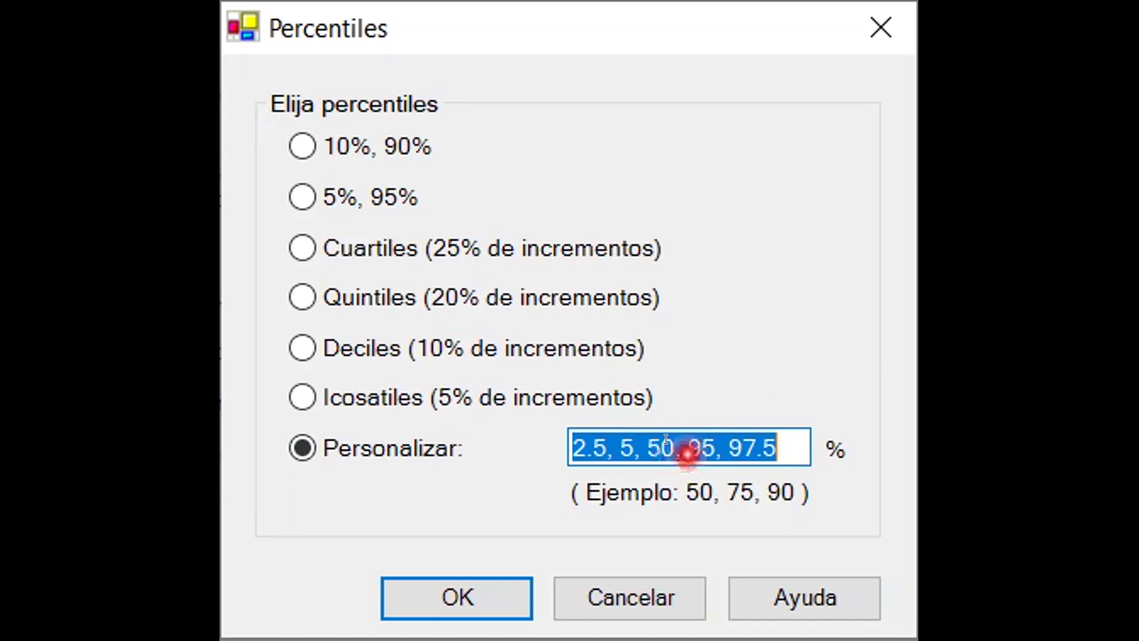
{"action": "left_click", "coordinate": [688, 446]}
{"action": "double_click", "coordinate": [688, 446]}
{"action": "left_click", "coordinate": [688, 446]}
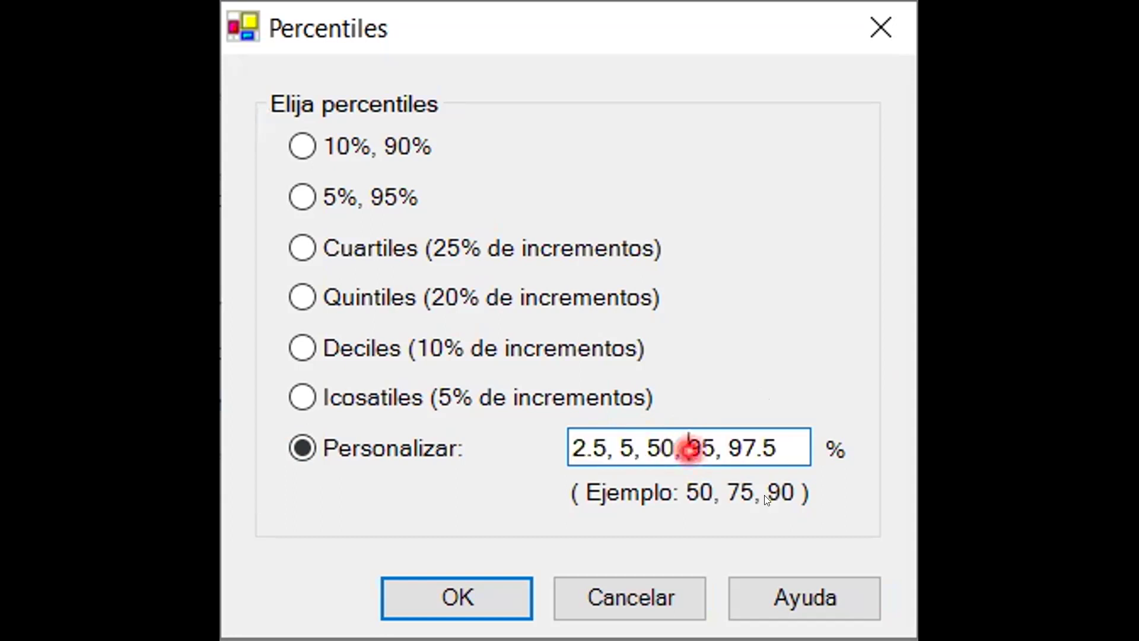
{"action": "type", "text": "9"}
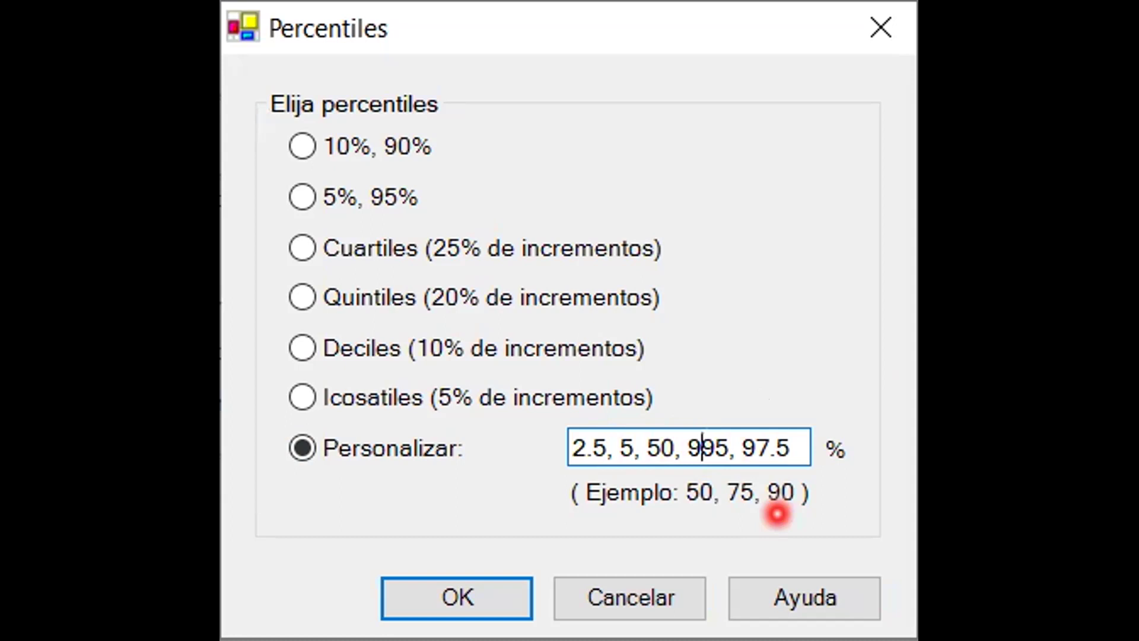
{"action": "type", "text": "0,"}
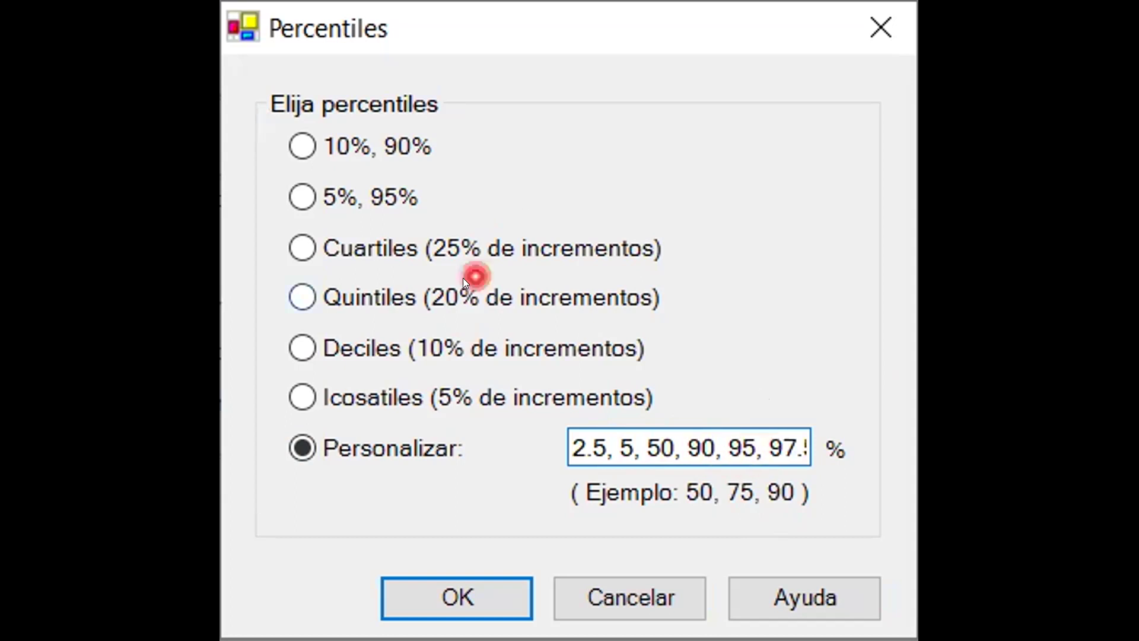
{"action": "left_click", "coordinate": [441, 577]}
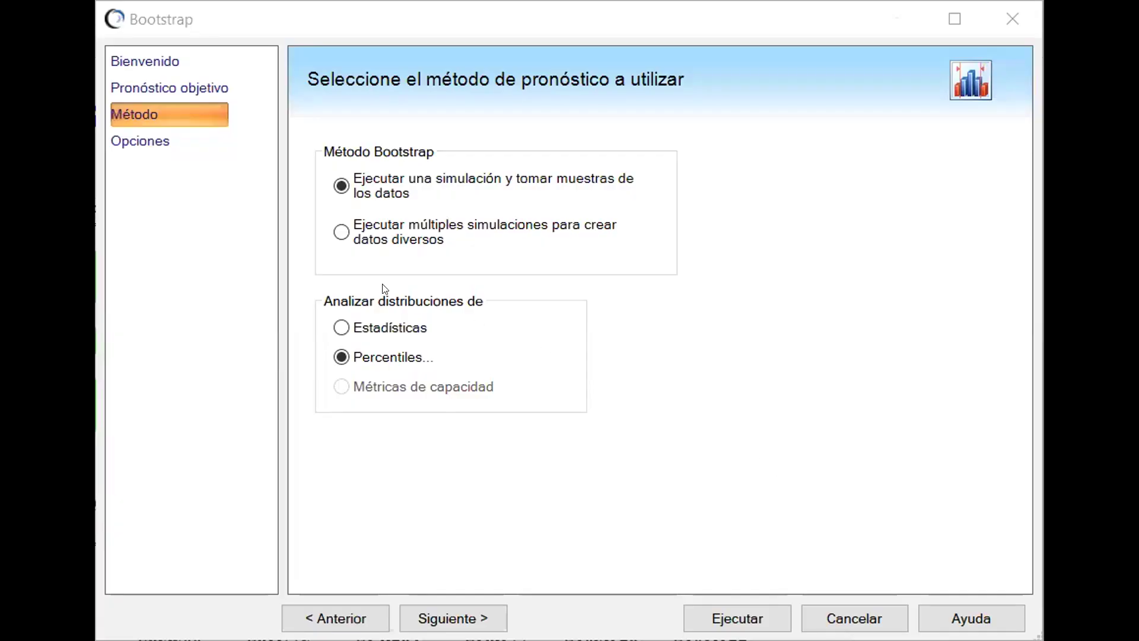
Set the Bootstrap options to 100 bootstrap samples with 10000 iterations per sample and run the tool
{"action": "left_click", "coordinate": [167, 142]}
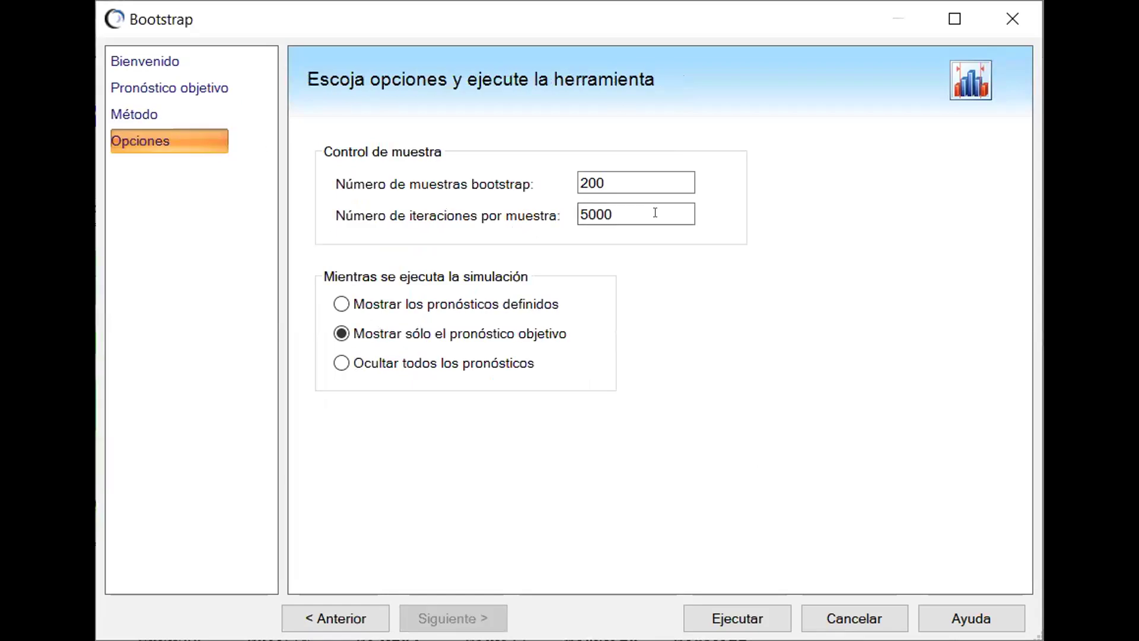
{"action": "left_click", "coordinate": [581, 210]}
{"action": "key", "text": "Delete"}
{"action": "type", "text": "10"}
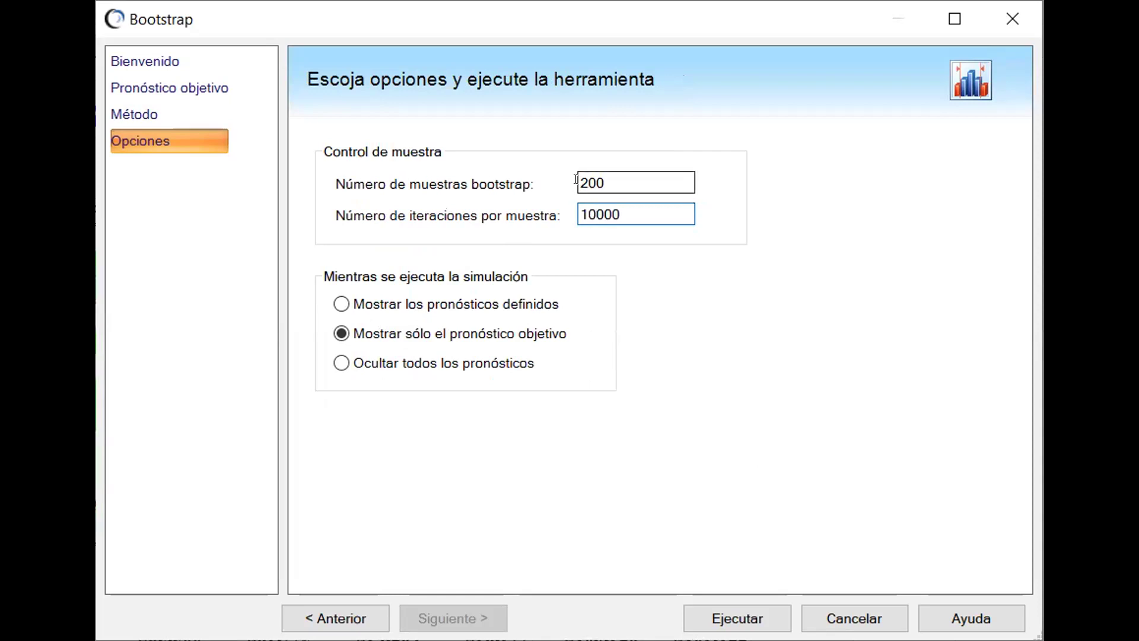
{"action": "left_click", "coordinate": [580, 178]}
{"action": "key", "text": "shift+Home"}
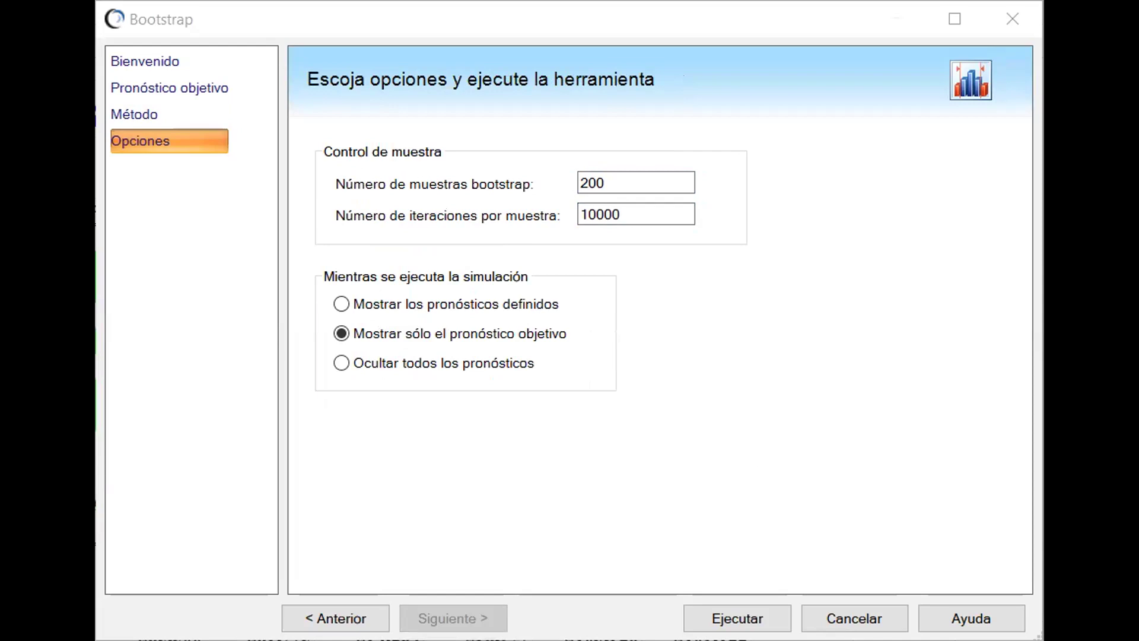
{"action": "type", "text": "1"}
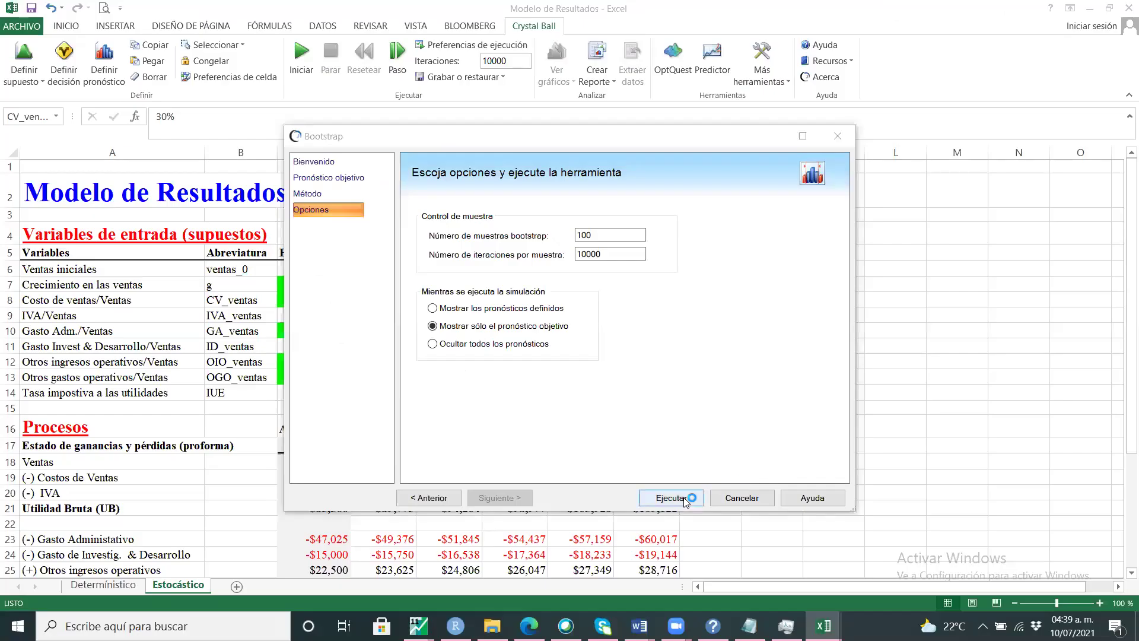
{"action": "left_click", "coordinate": [737, 618]}
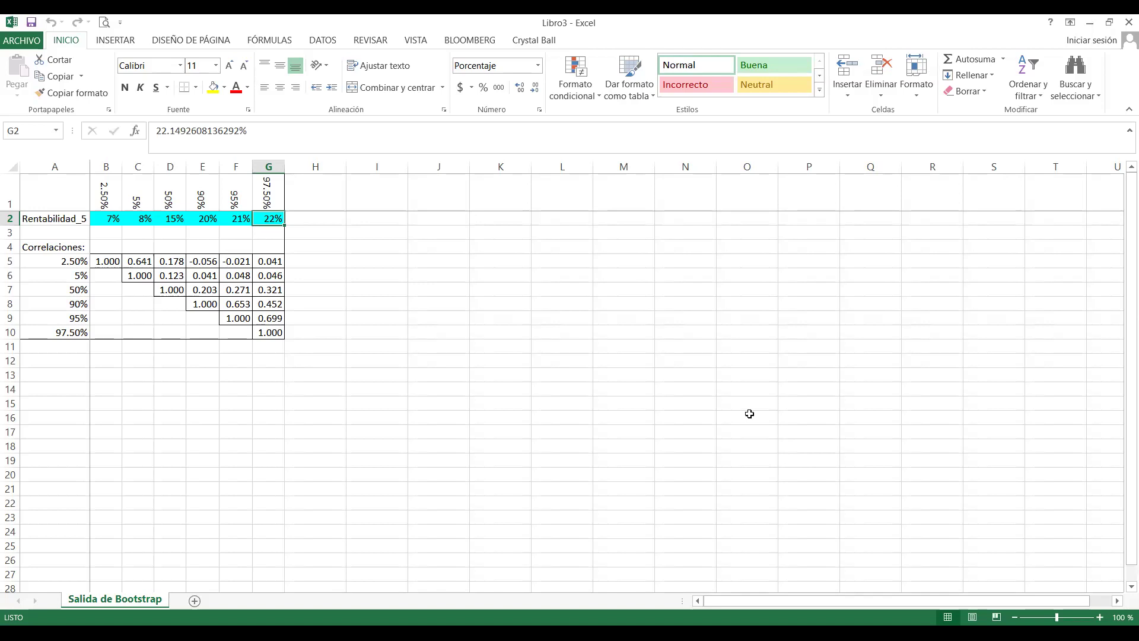
Examine the Rentabilidad_5 percentiles and correlations on the Salida de Bootstrap sheet, along with the overlay and trend charts
{"action": "left_click", "coordinate": [1100, 617]}
{"action": "left_click", "coordinate": [1101, 617]}
{"action": "left_click", "coordinate": [1100, 617]}
{"action": "left_click", "coordinate": [1100, 617]}
{"action": "left_click", "coordinate": [1100, 617]}
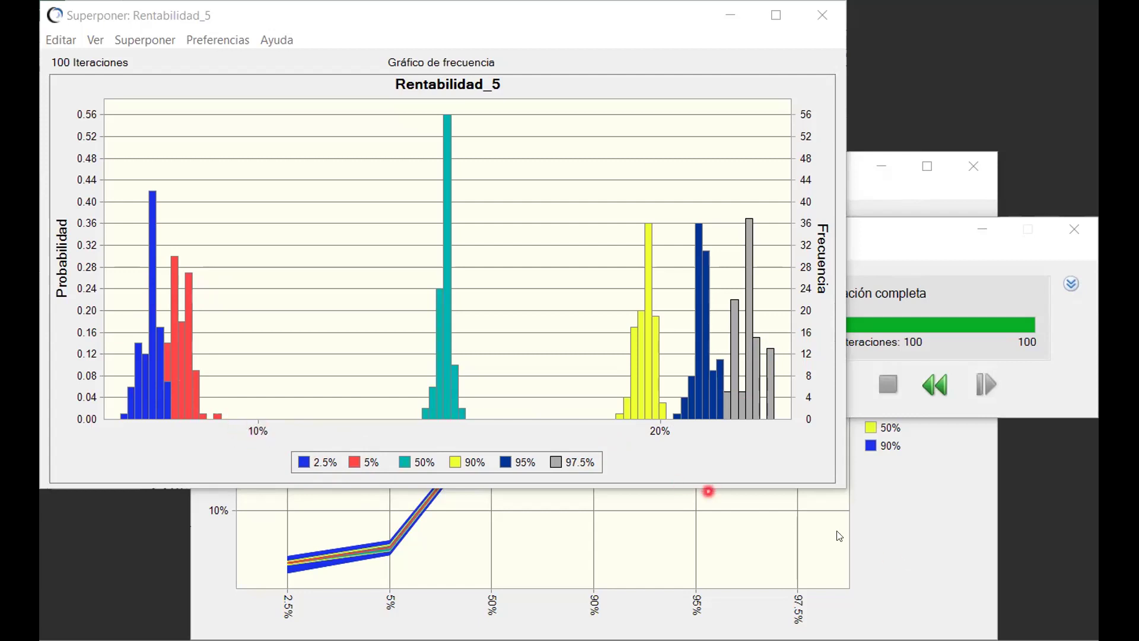
{"action": "left_click", "coordinate": [901, 561]}
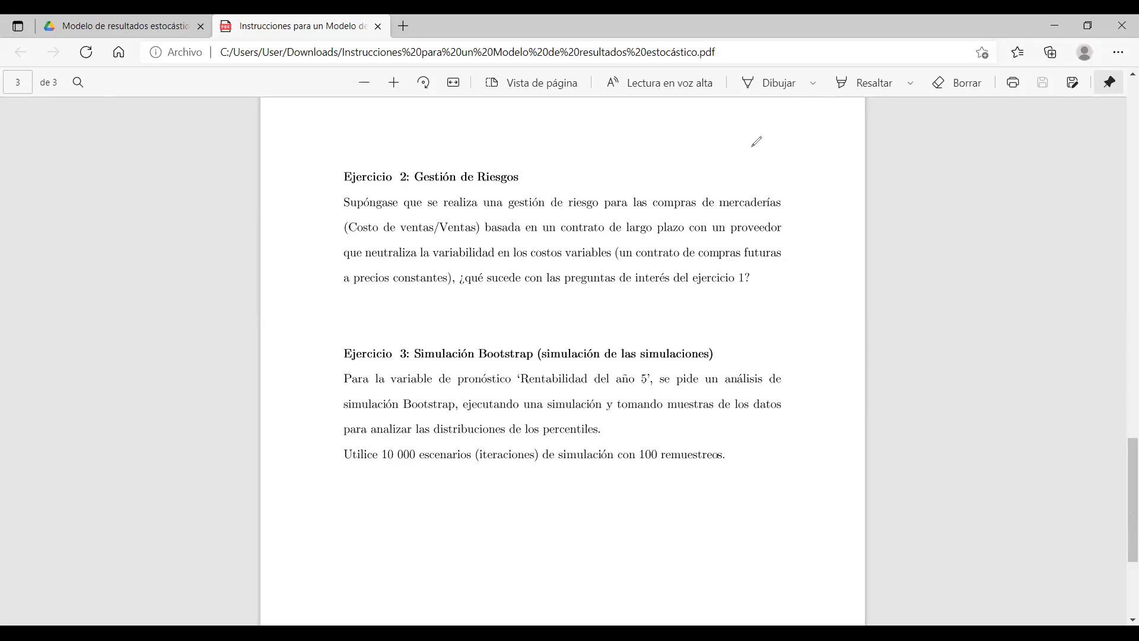
Review the workshop instructions PDF from the objective and Ejercicio 1 assumptions through Ejercicio 2 and Ejercicio 3
{"action": "left_click_drag", "start_coordinate": [1122, 486], "coordinate": [1116, 89]}
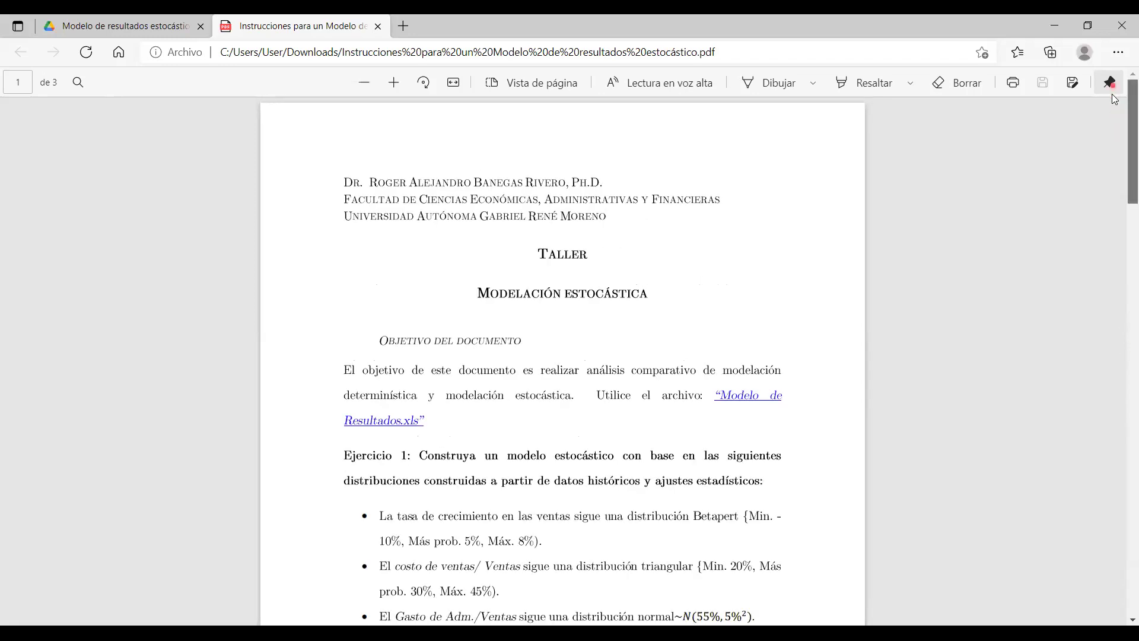
{"action": "scroll", "coordinate": [1119, 122], "scroll_direction": "down", "scroll_amount": 2}
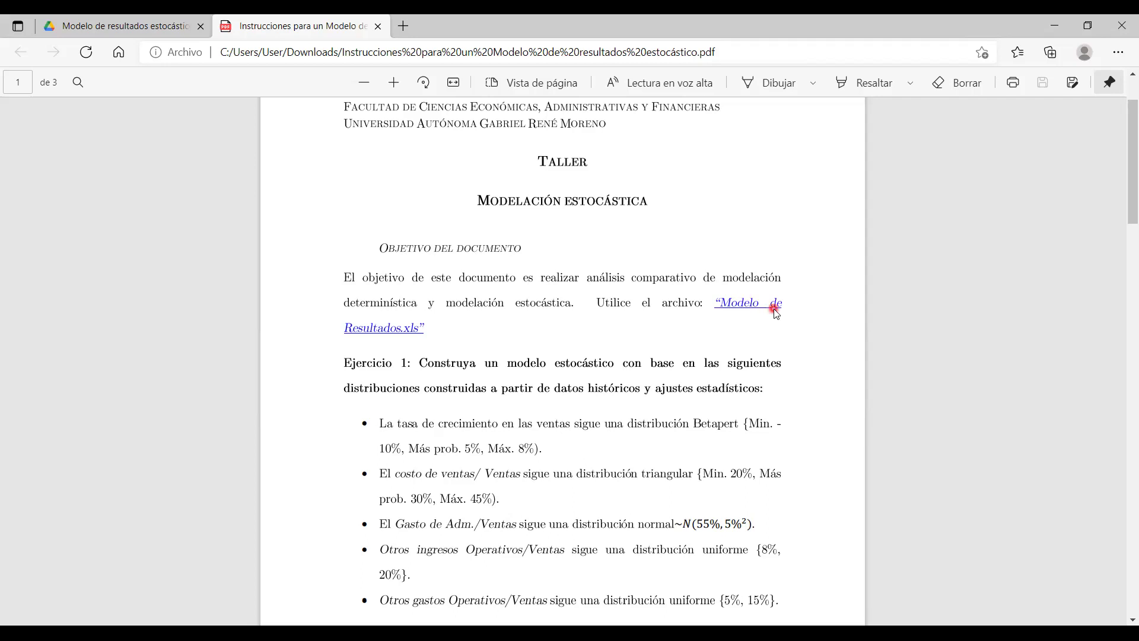
{"action": "left_click_drag", "start_coordinate": [1122, 218], "coordinate": [1123, 257]}
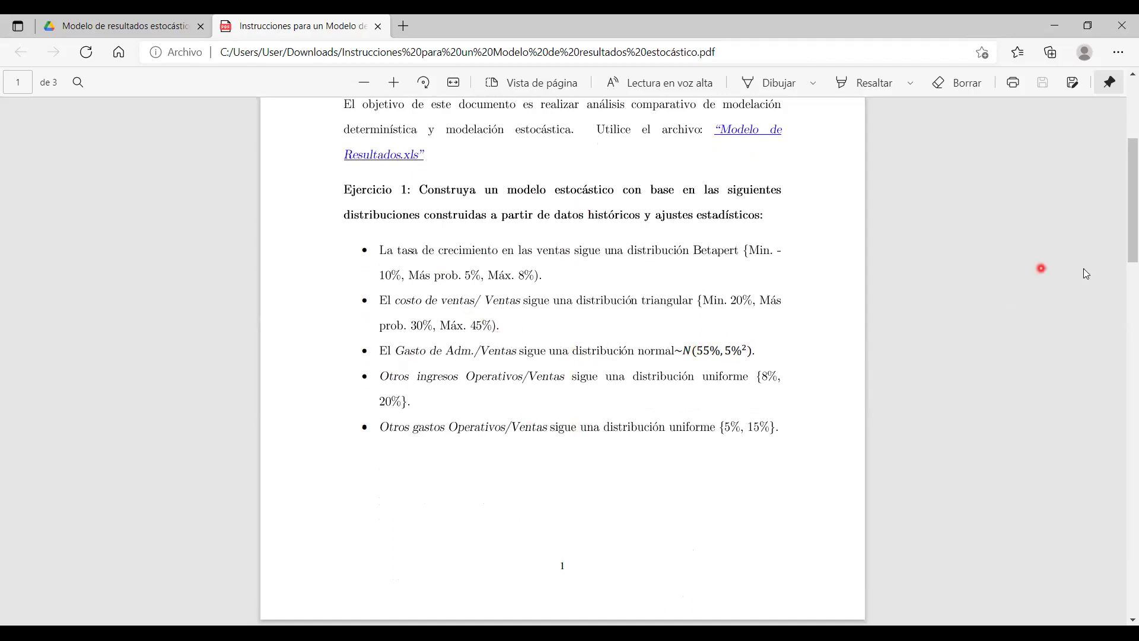
{"action": "left_click_drag", "start_coordinate": [1123, 259], "coordinate": [1123, 300]}
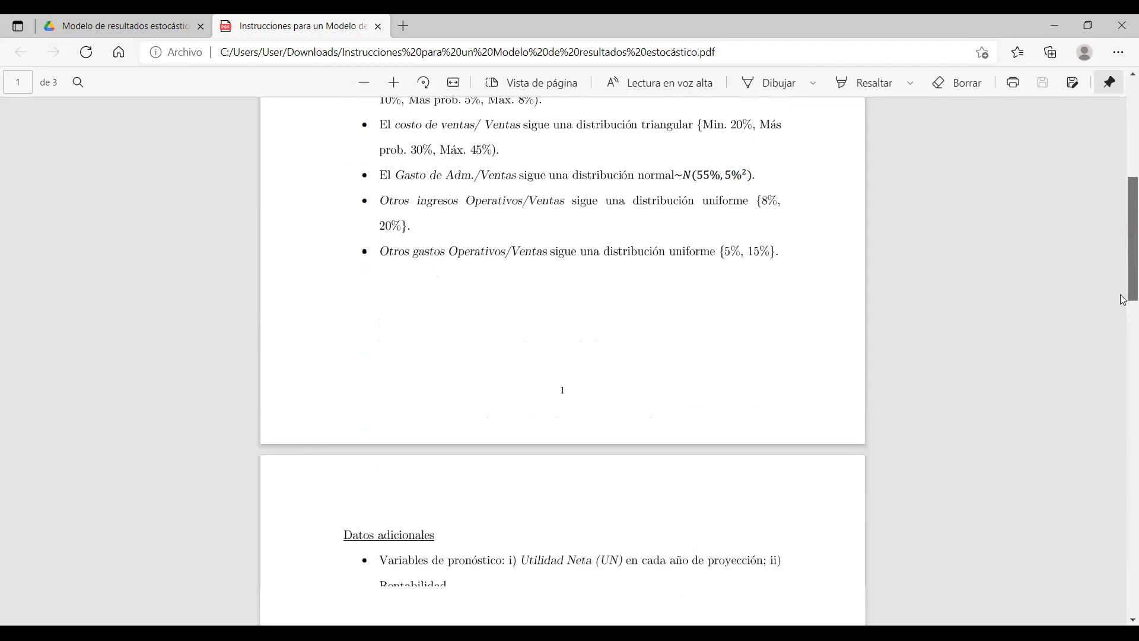
{"action": "scroll", "coordinate": [1123, 300], "scroll_direction": "down", "scroll_amount": 5}
{"action": "scroll", "coordinate": [1124, 329], "scroll_direction": "down", "scroll_amount": 1}
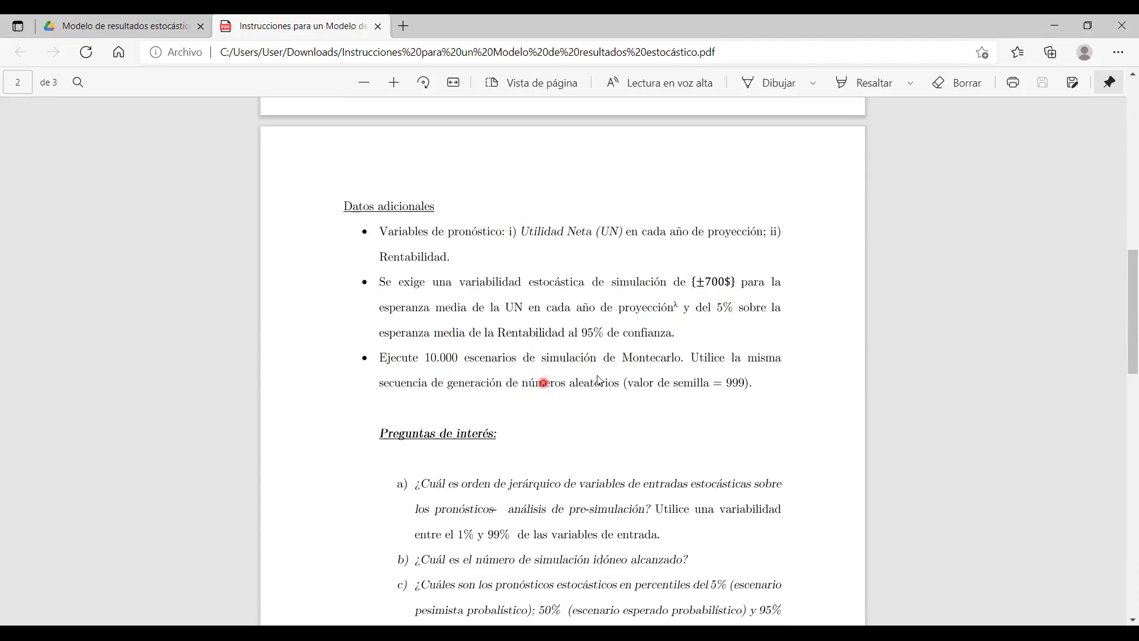
{"action": "left_click_drag", "start_coordinate": [1123, 325], "coordinate": [1123, 513]}
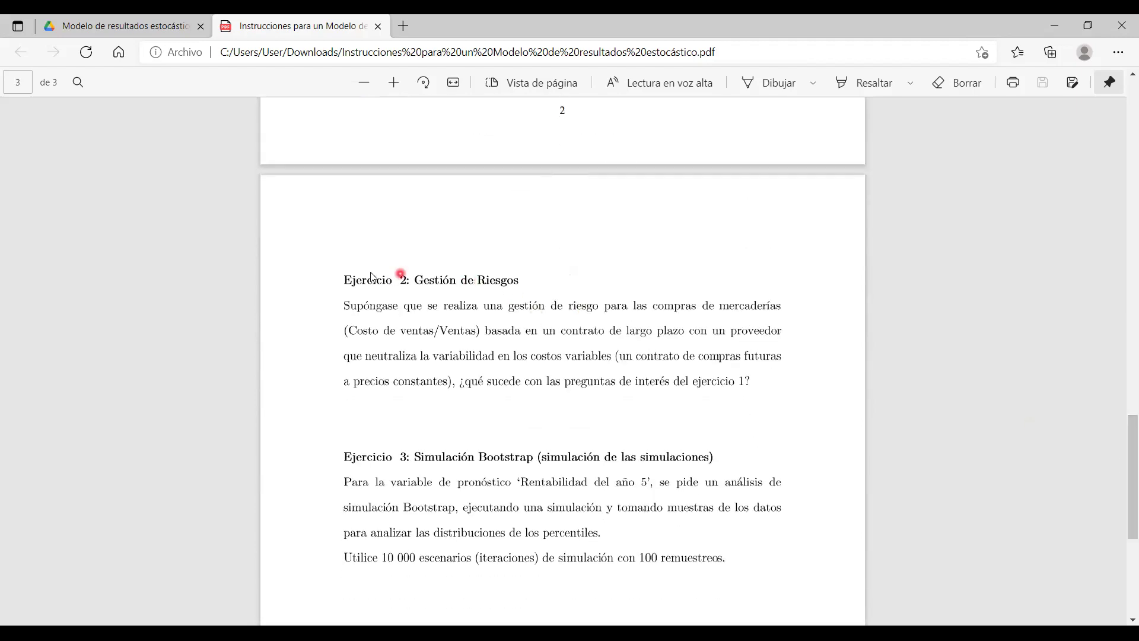